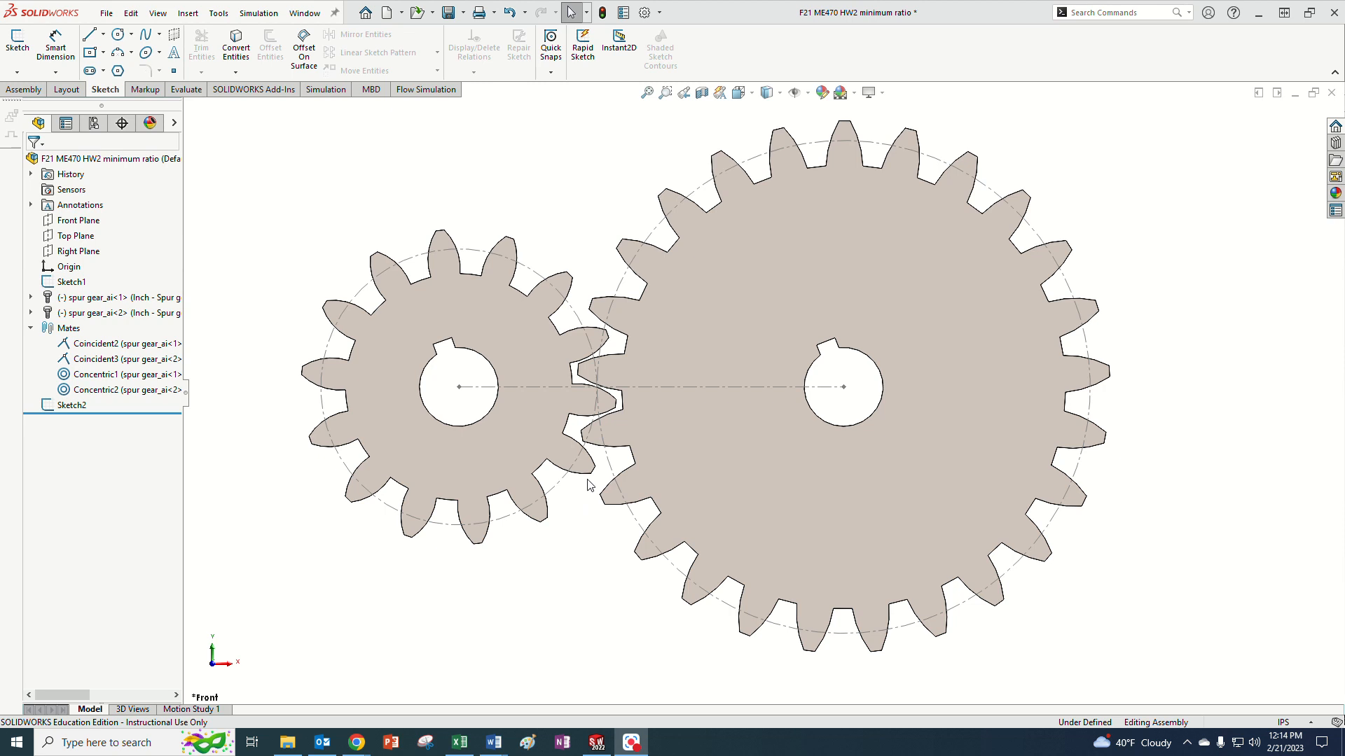
Rotate the smaller gear slightly so its tooth flank lies close to the larger gear's tooth near the pitch point.
scroll(615, 411, "down", 10)
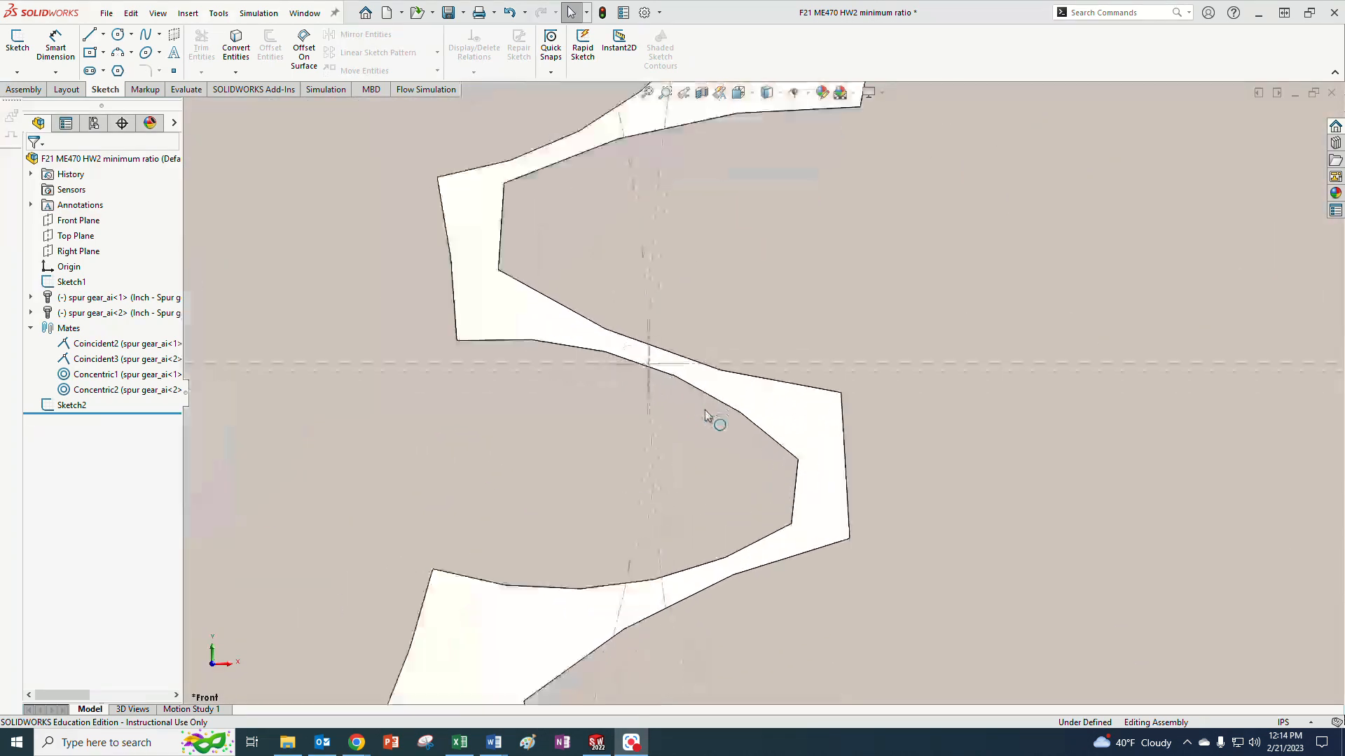
left_click(690, 395)
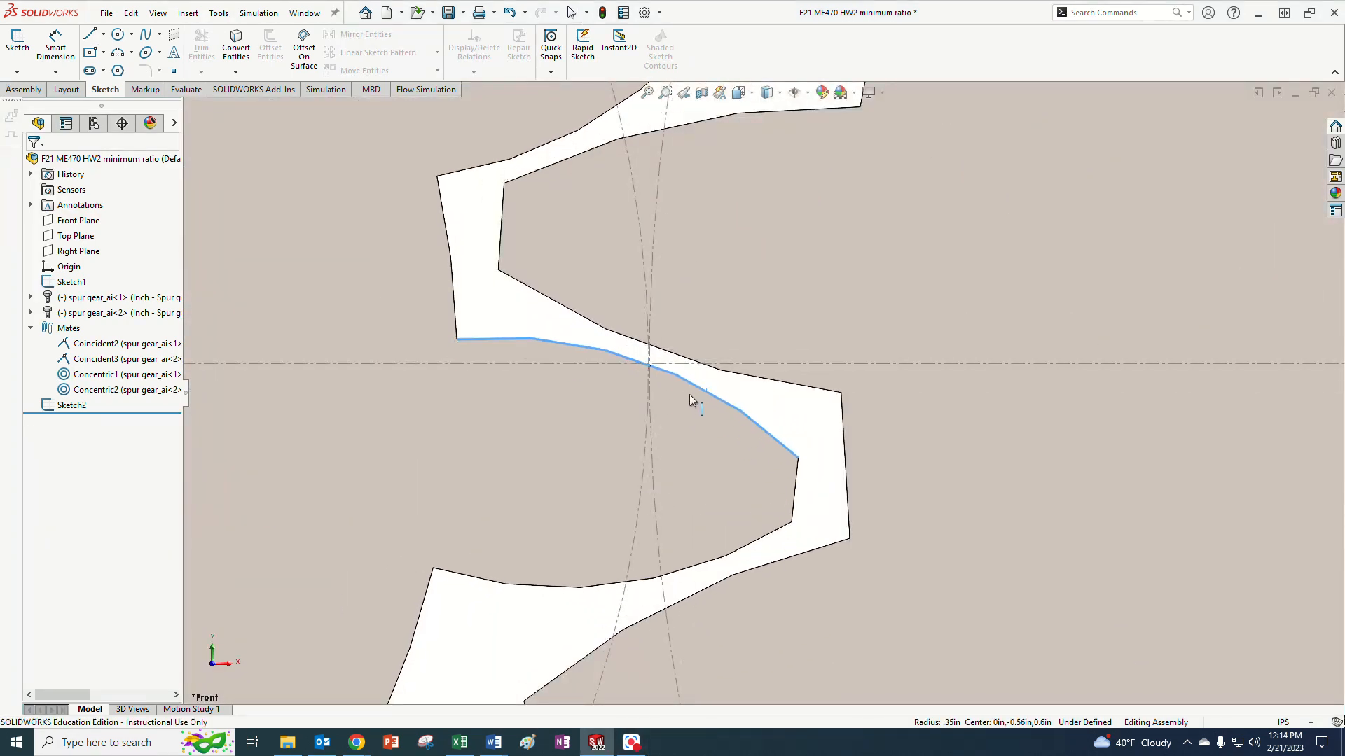
mouse_move(621, 338)
left_mouse_down()
mouse_move(617, 308)
mouse_move(613, 331)
mouse_move(627, 339)
left_mouse_up()
left_click(799, 428)
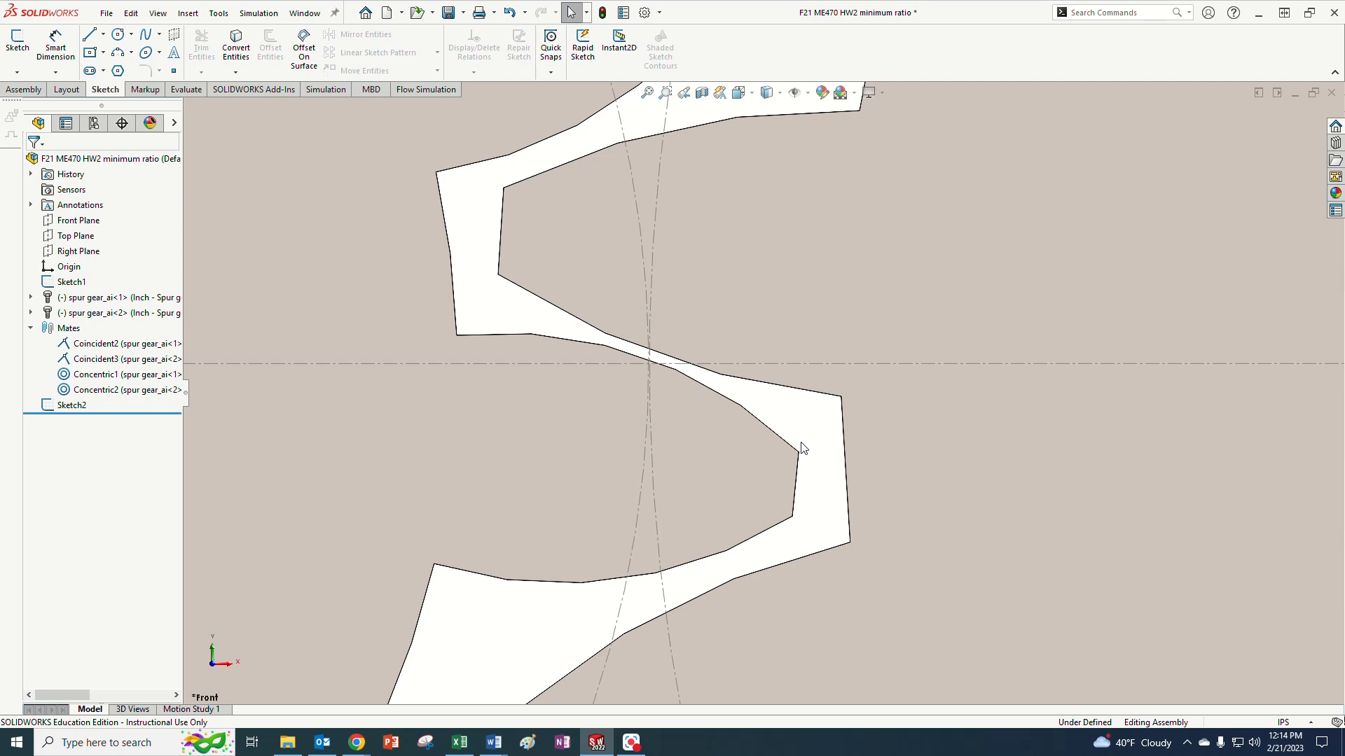
left_click_drag(772, 432, 761, 442)
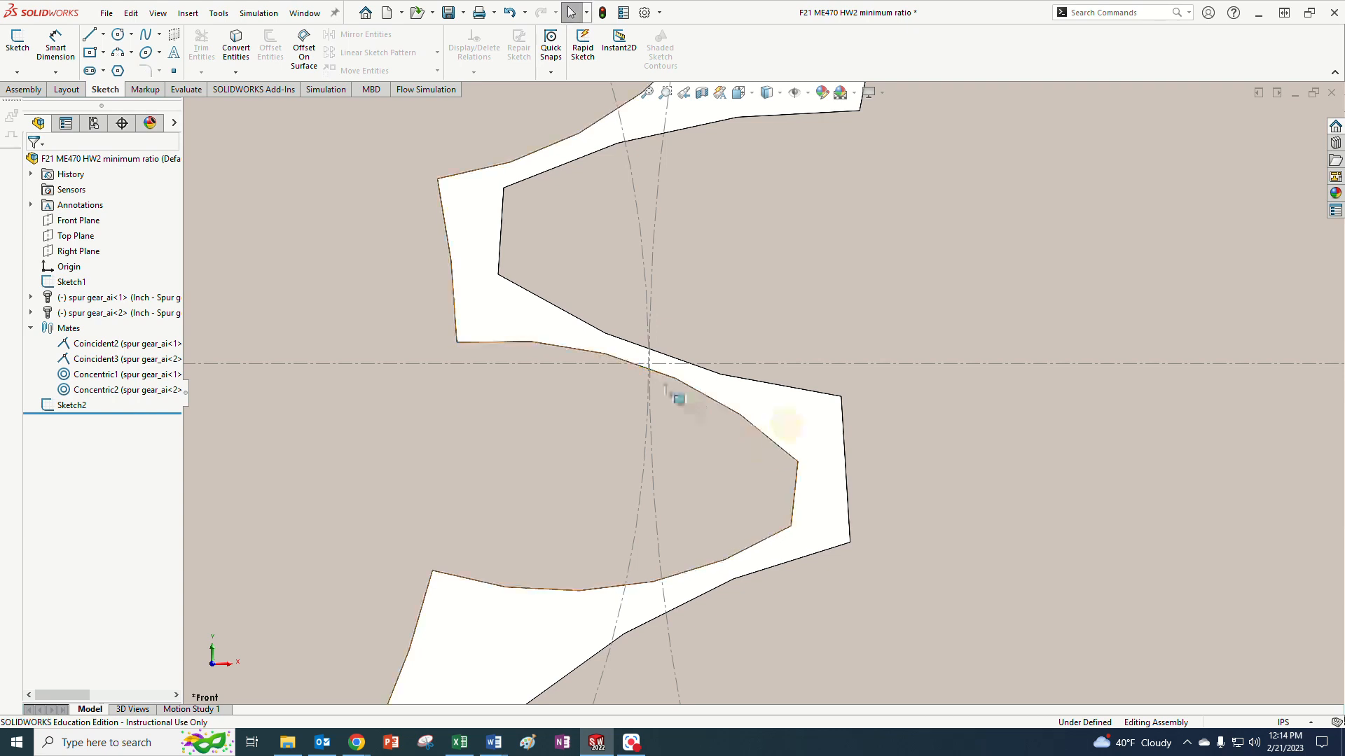
scroll(631, 372, "down", 3)
scroll(734, 352, "down", 2)
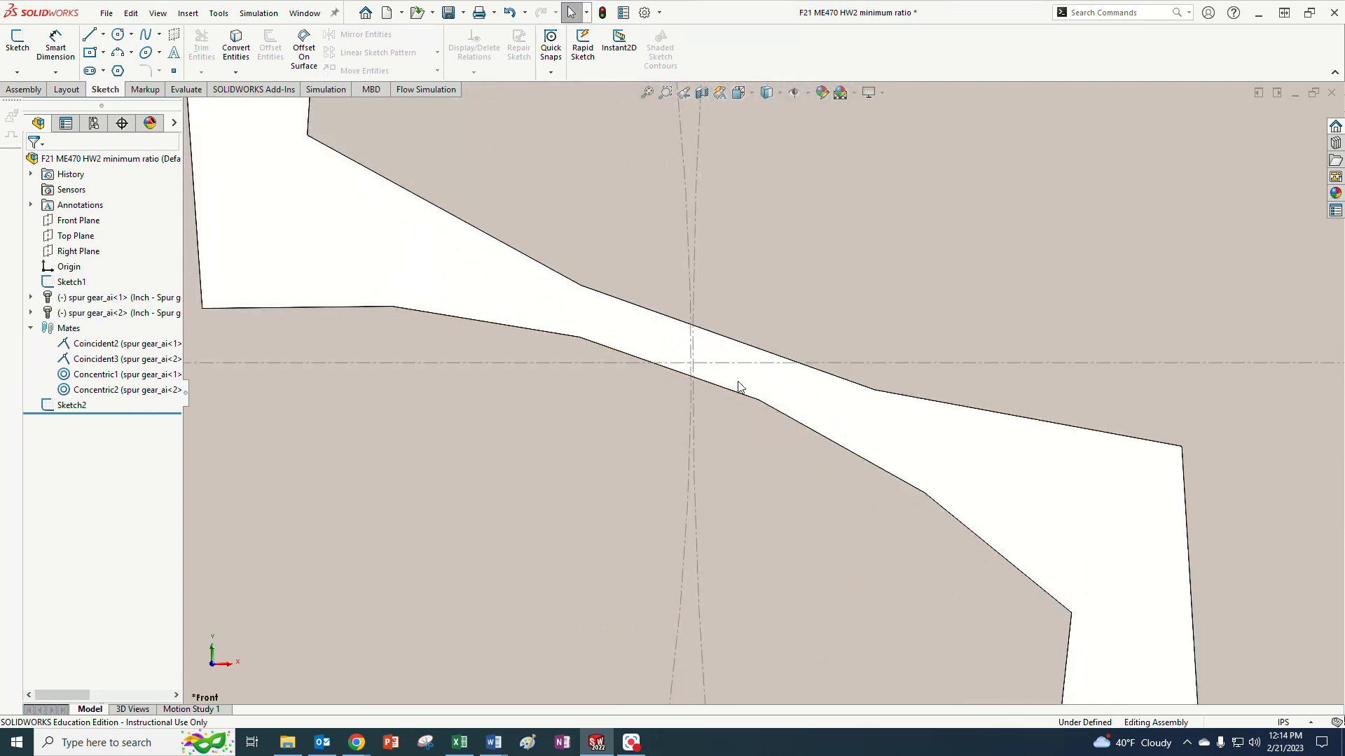
Add a tangent mate between the facing tooth flanks of the two spur gears near the pitch point.
left_click_drag(724, 378, 414, 250)
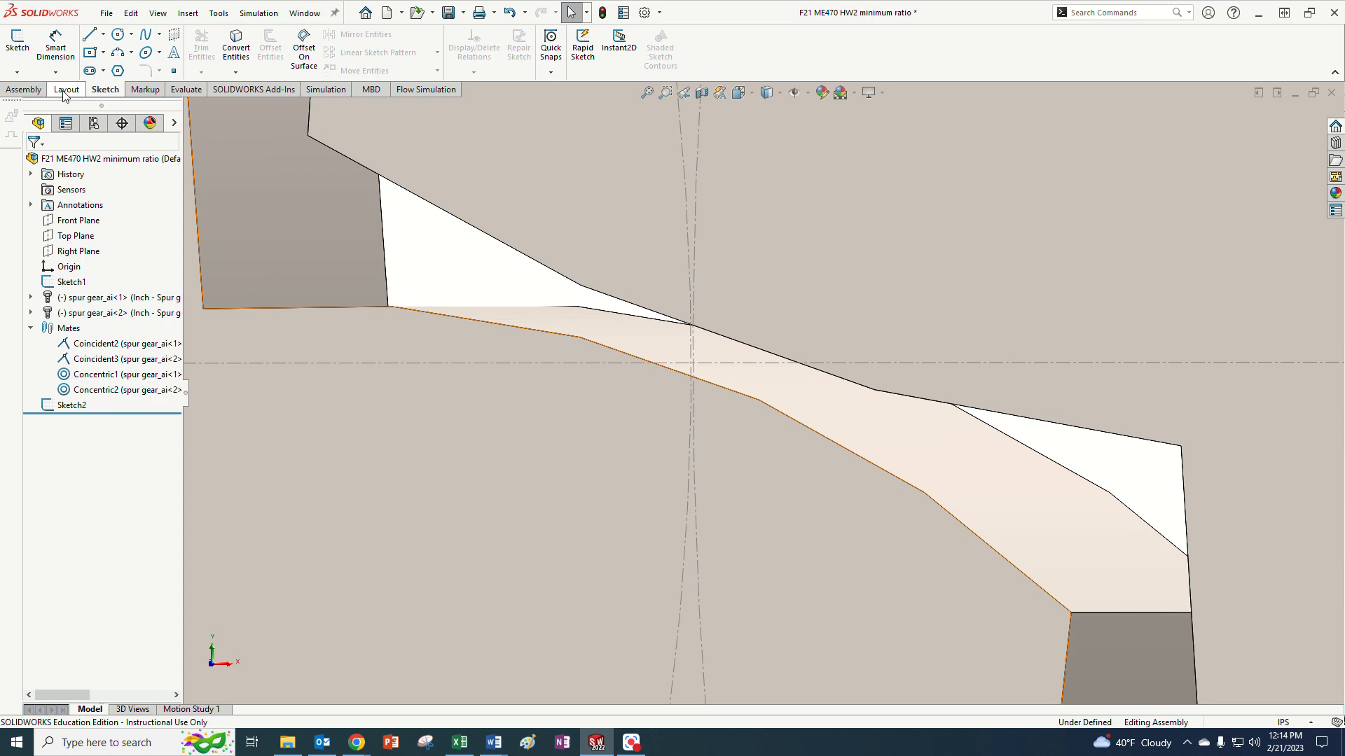
left_click(23, 90)
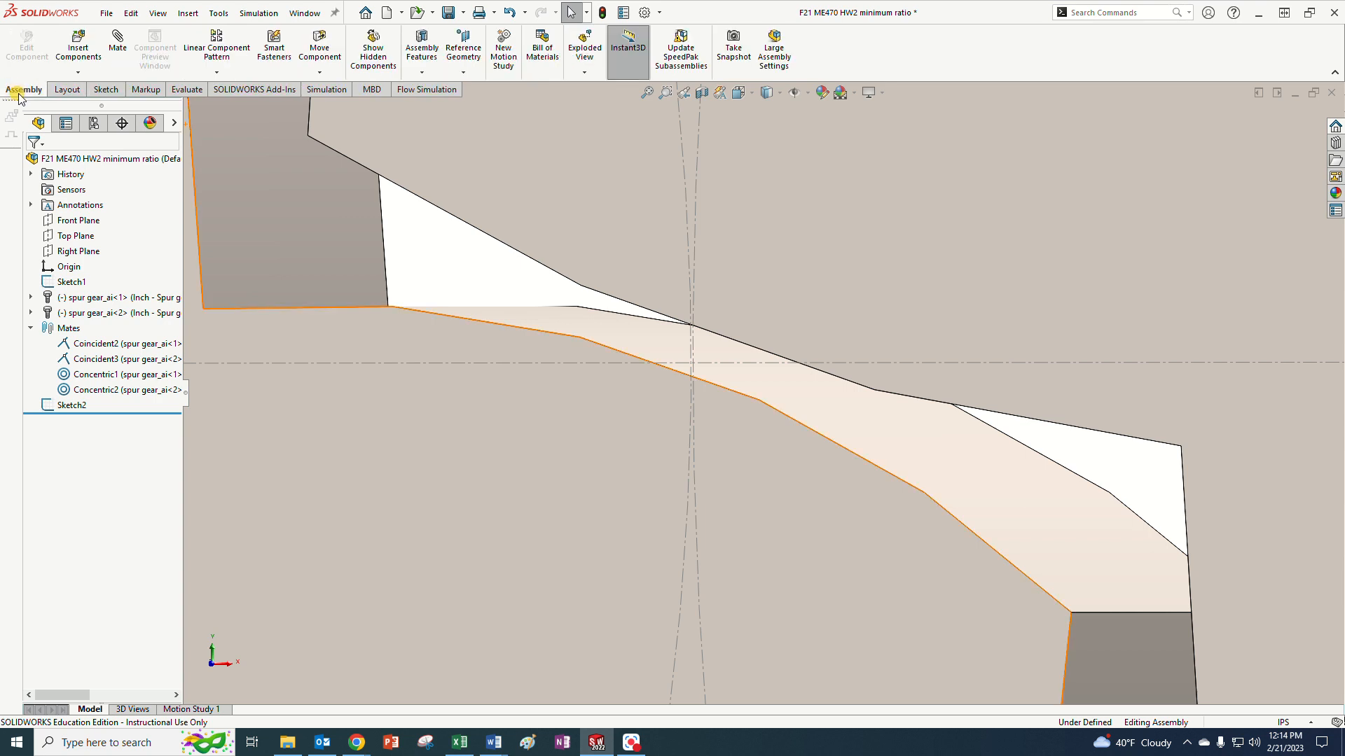
left_click(118, 42)
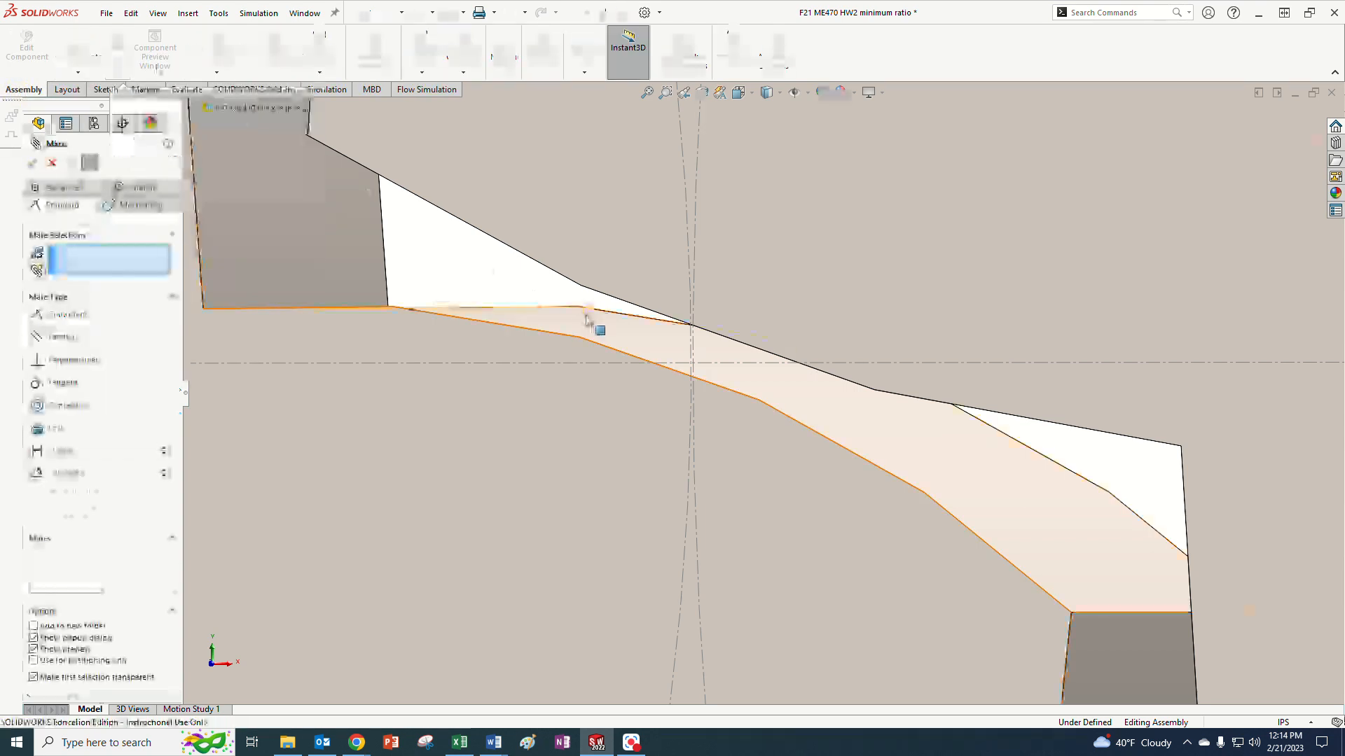
left_click(39, 384)
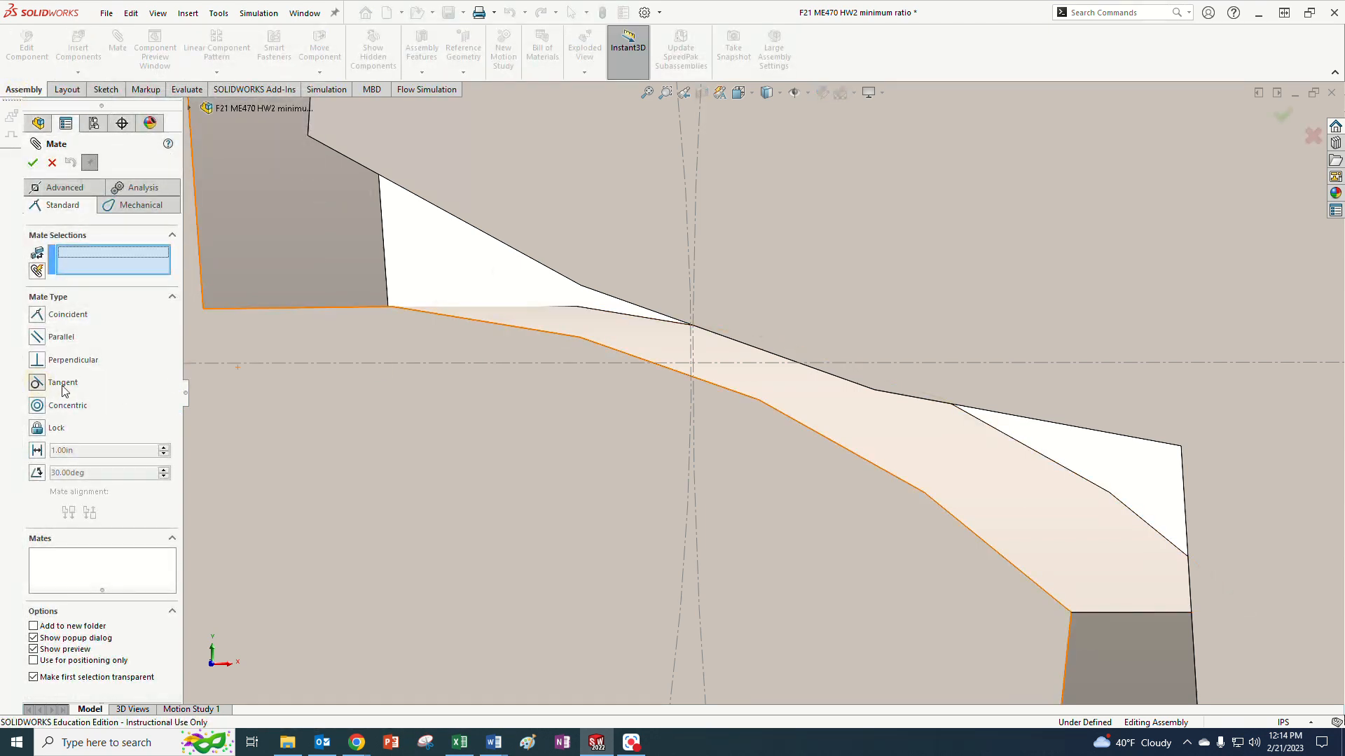
left_click(659, 355)
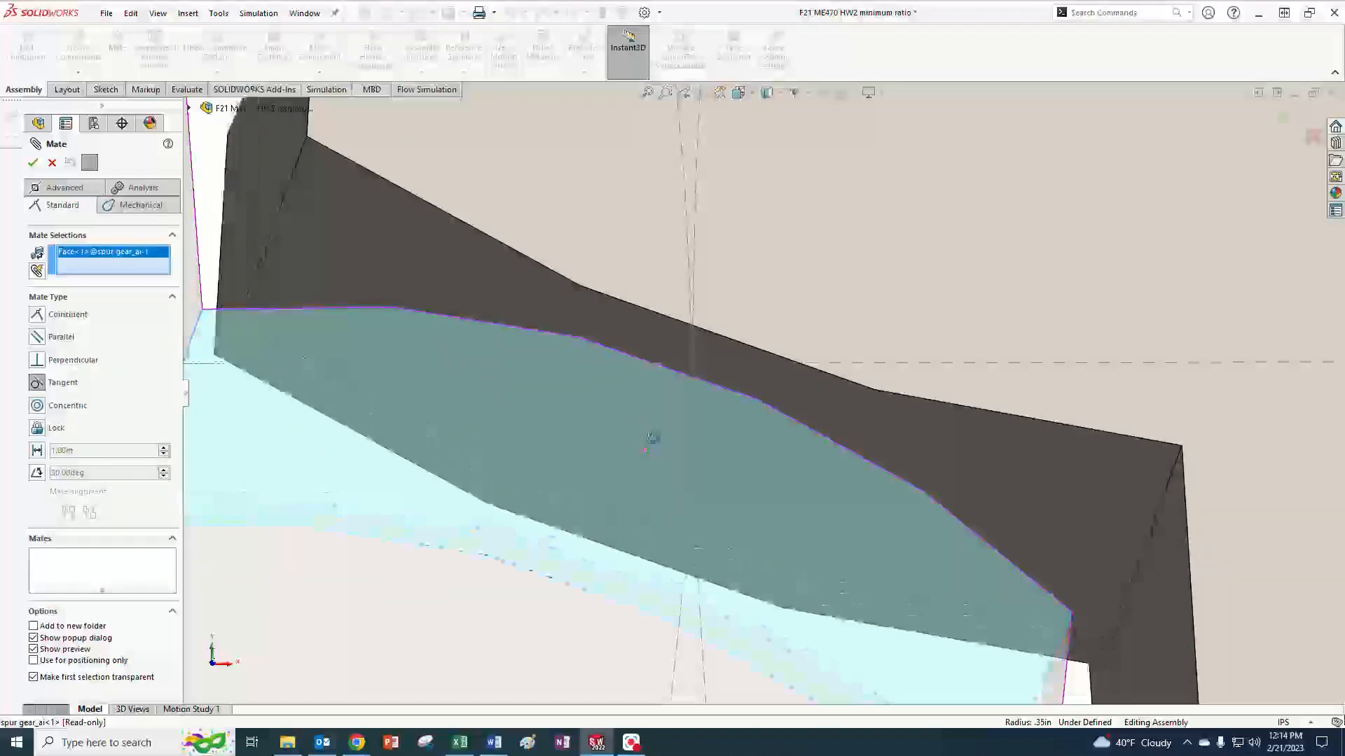
left_click(651, 375)
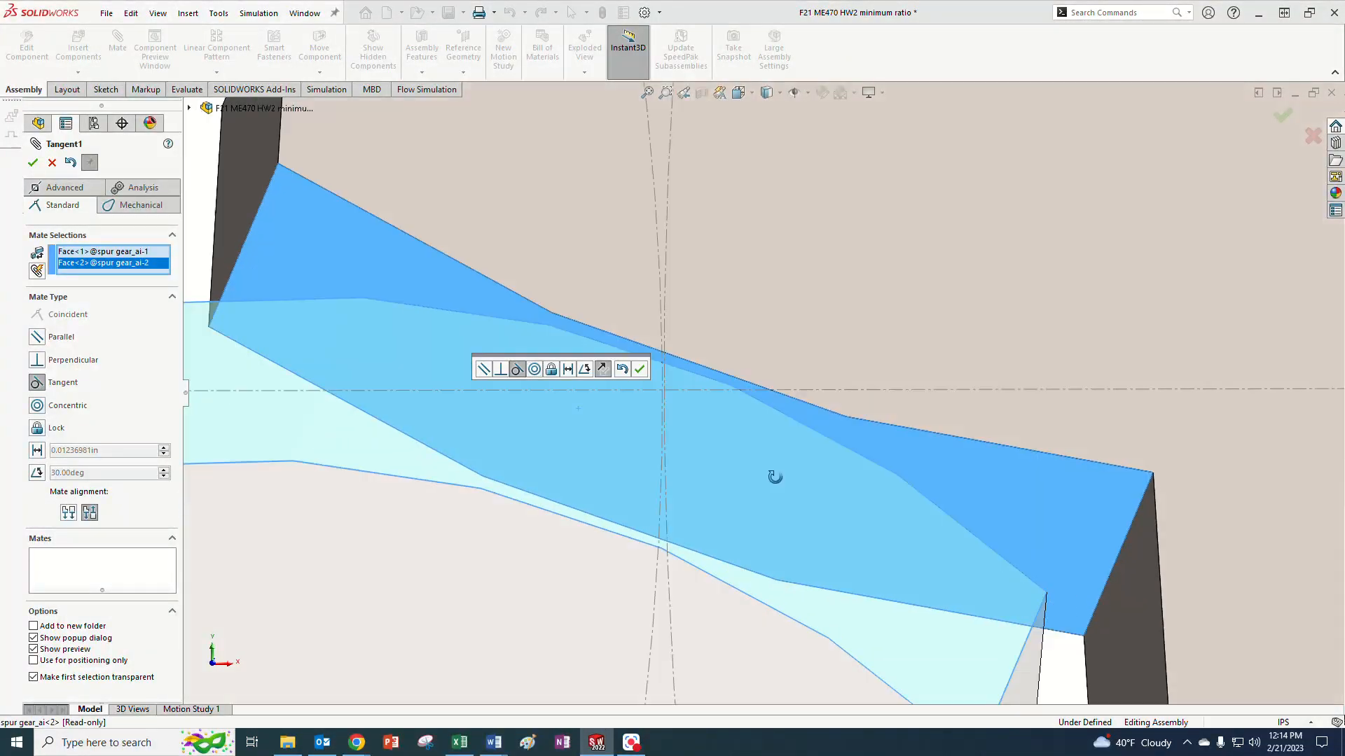
left_click(639, 369)
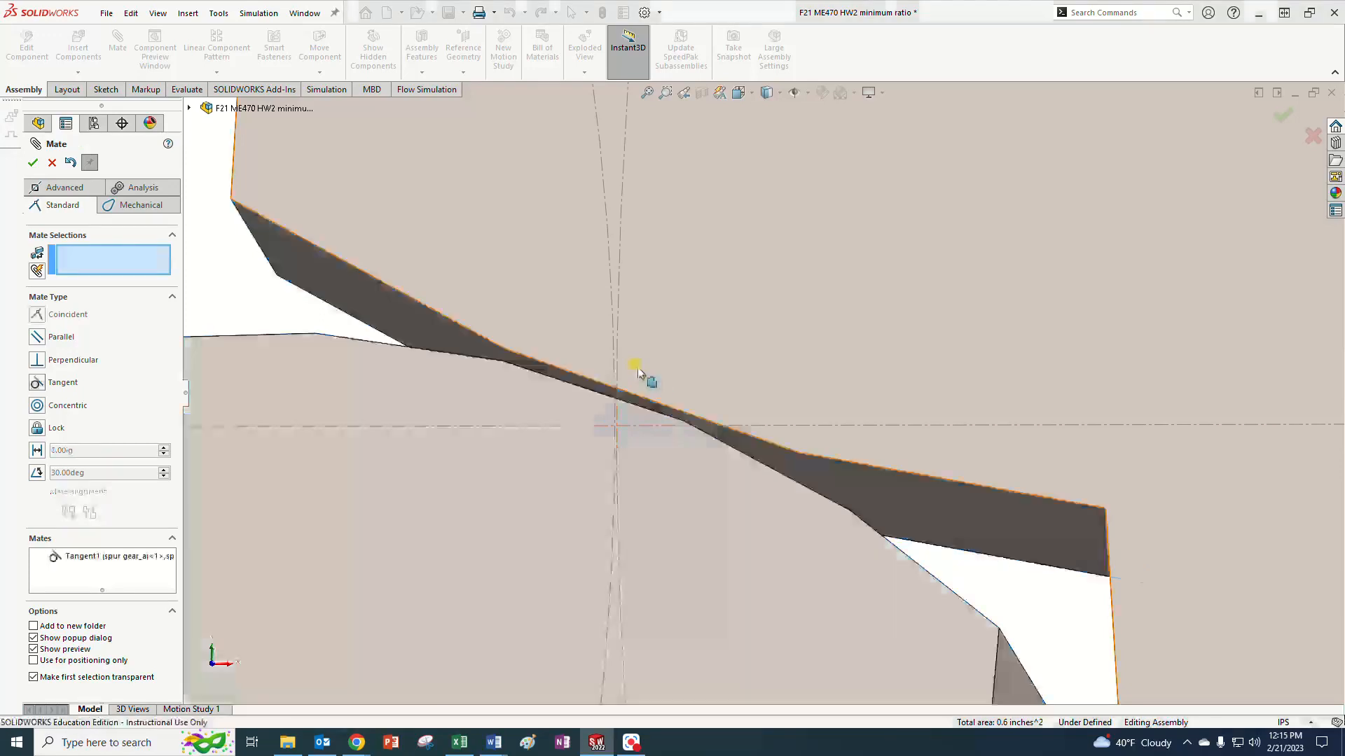
Rotate the mated gears slightly to bring the tooth contact to the pitch point on the line of centers.
scroll(683, 513, "up", 5)
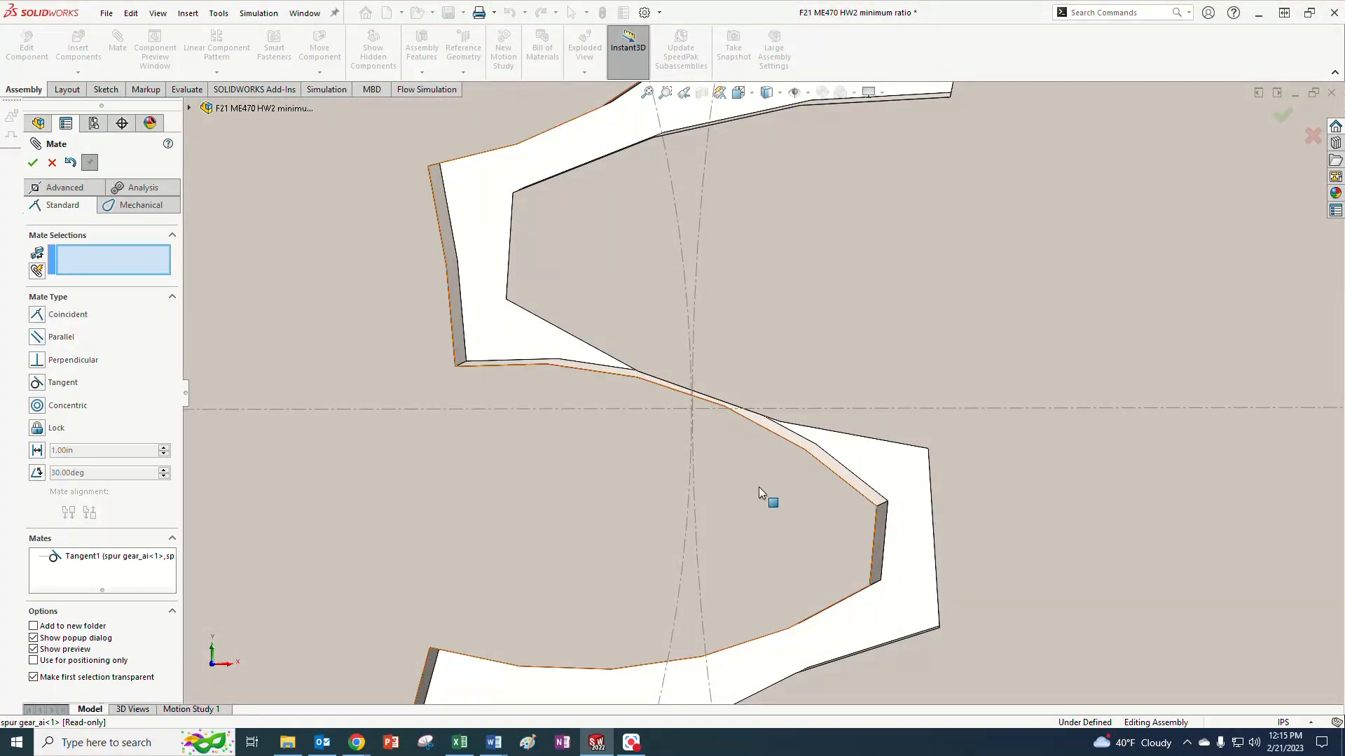
left_click_drag(762, 489, 775, 481)
middle_click_drag(893, 561, 901, 561)
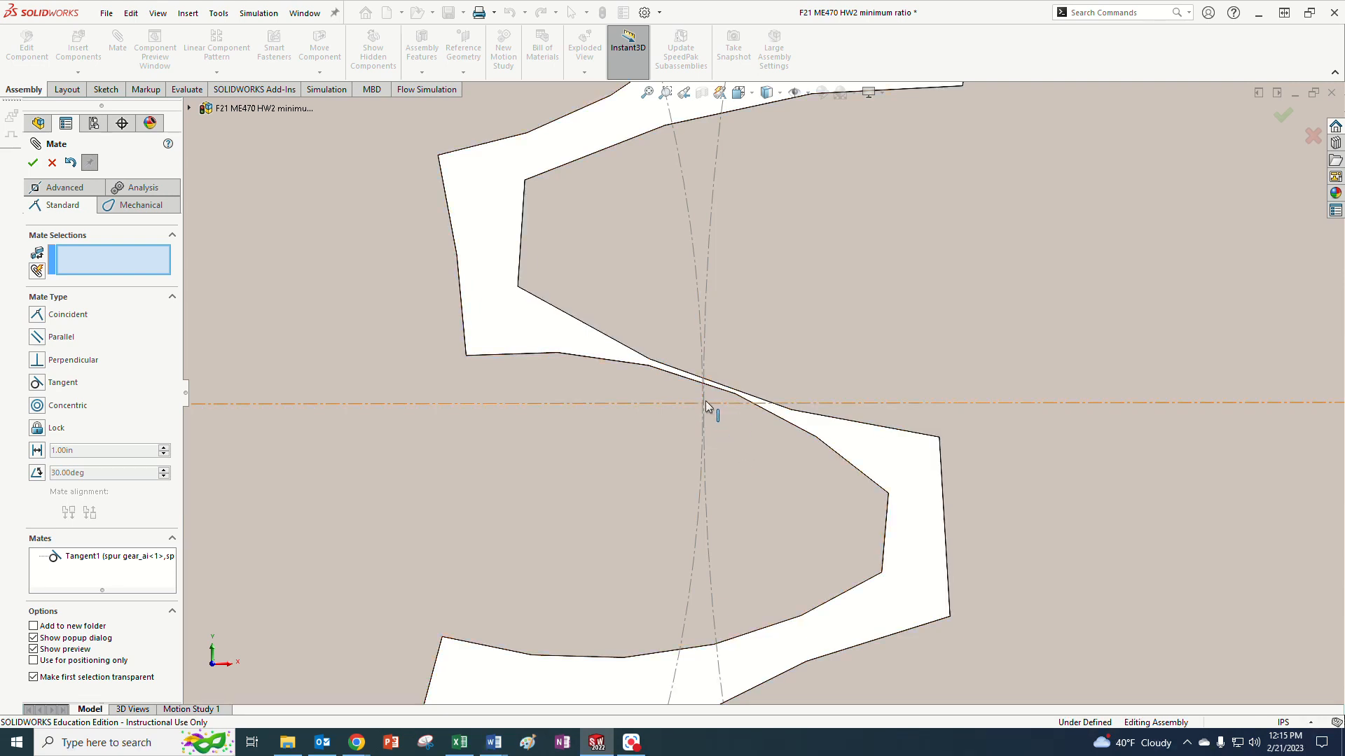
scroll(784, 511, "up", 5)
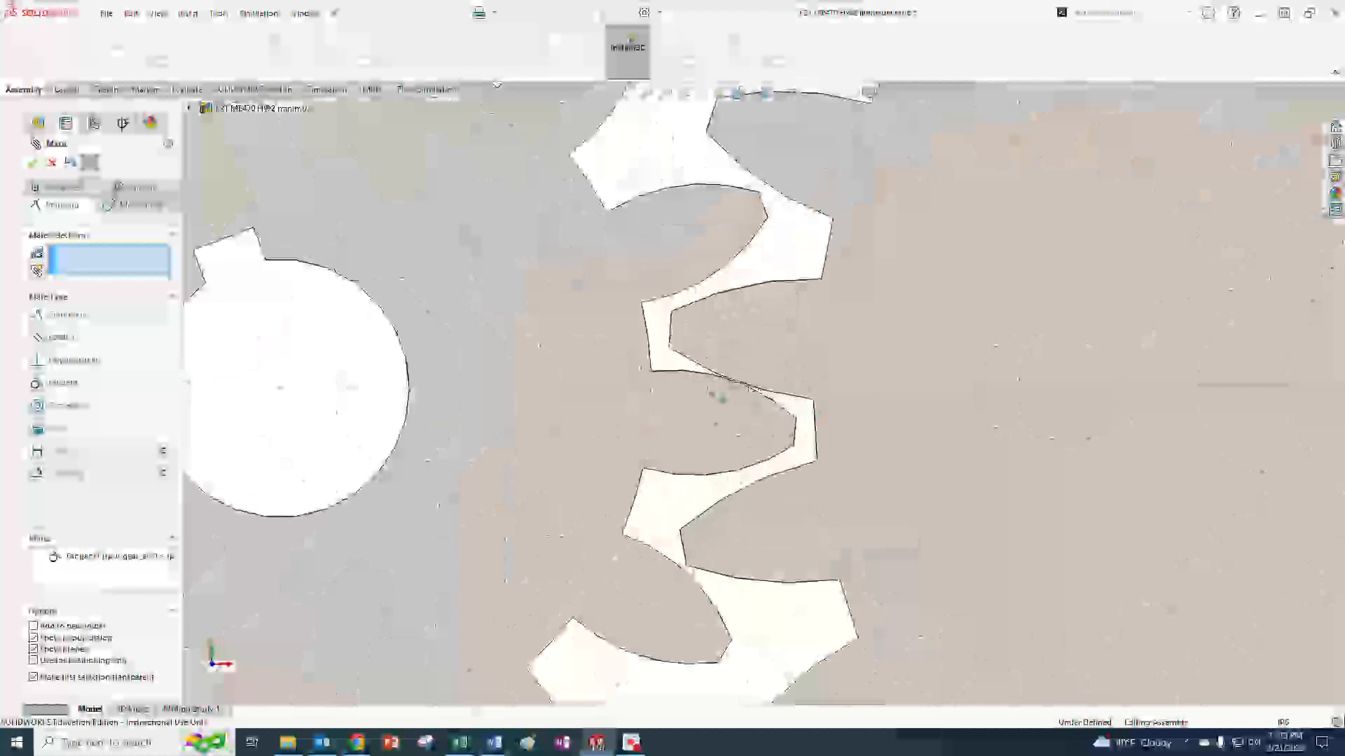
scroll(728, 396, "down", 5)
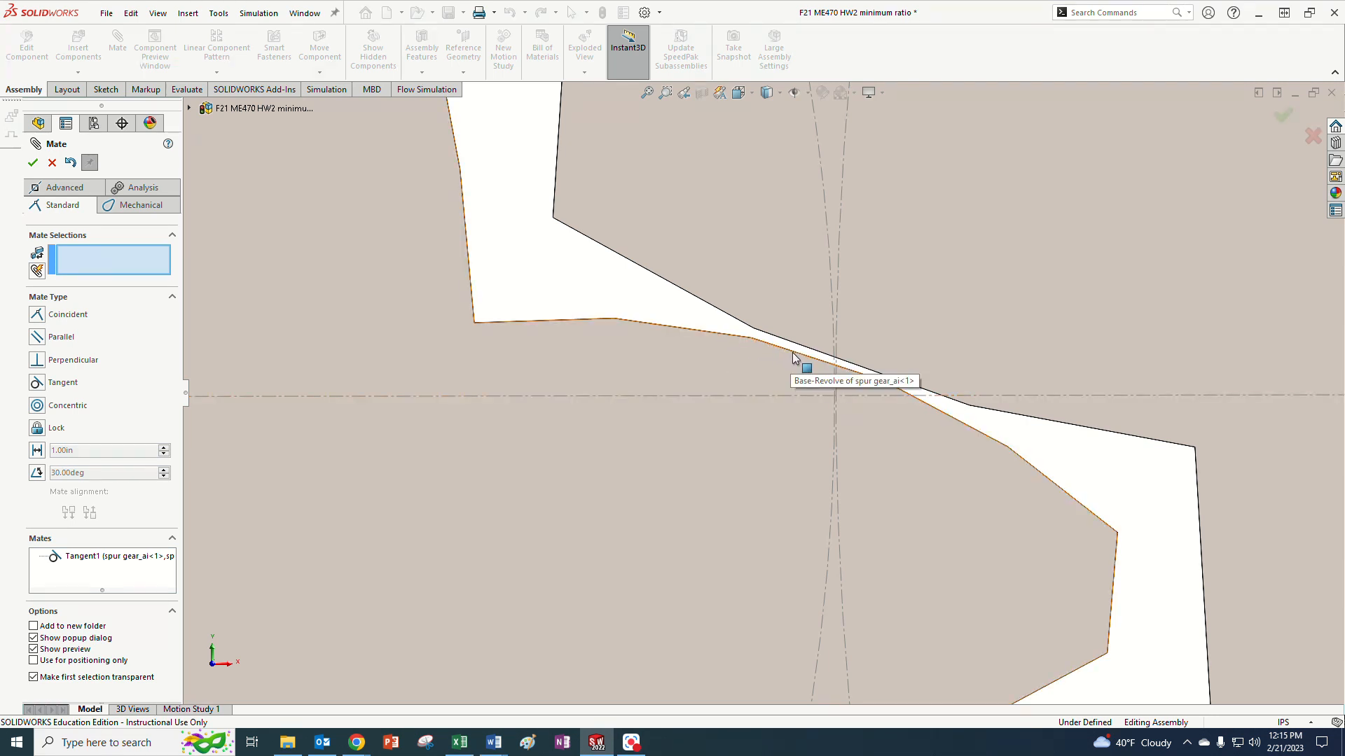
left_click_drag(922, 454, 898, 485)
Turn the gears back and forth to check the tooth contact, return it to the pitch point, and finish mating.
scroll(1061, 501, "up", 6)
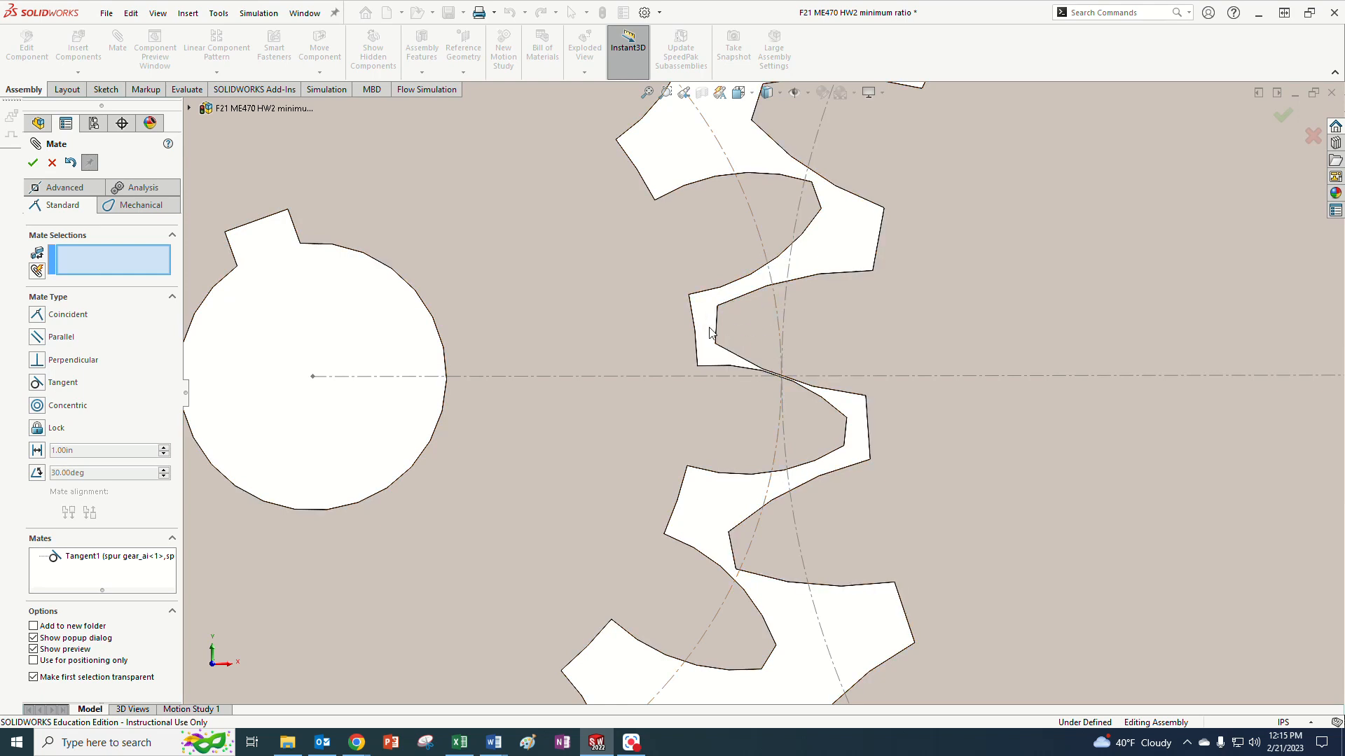
left_click_drag(832, 459, 810, 515)
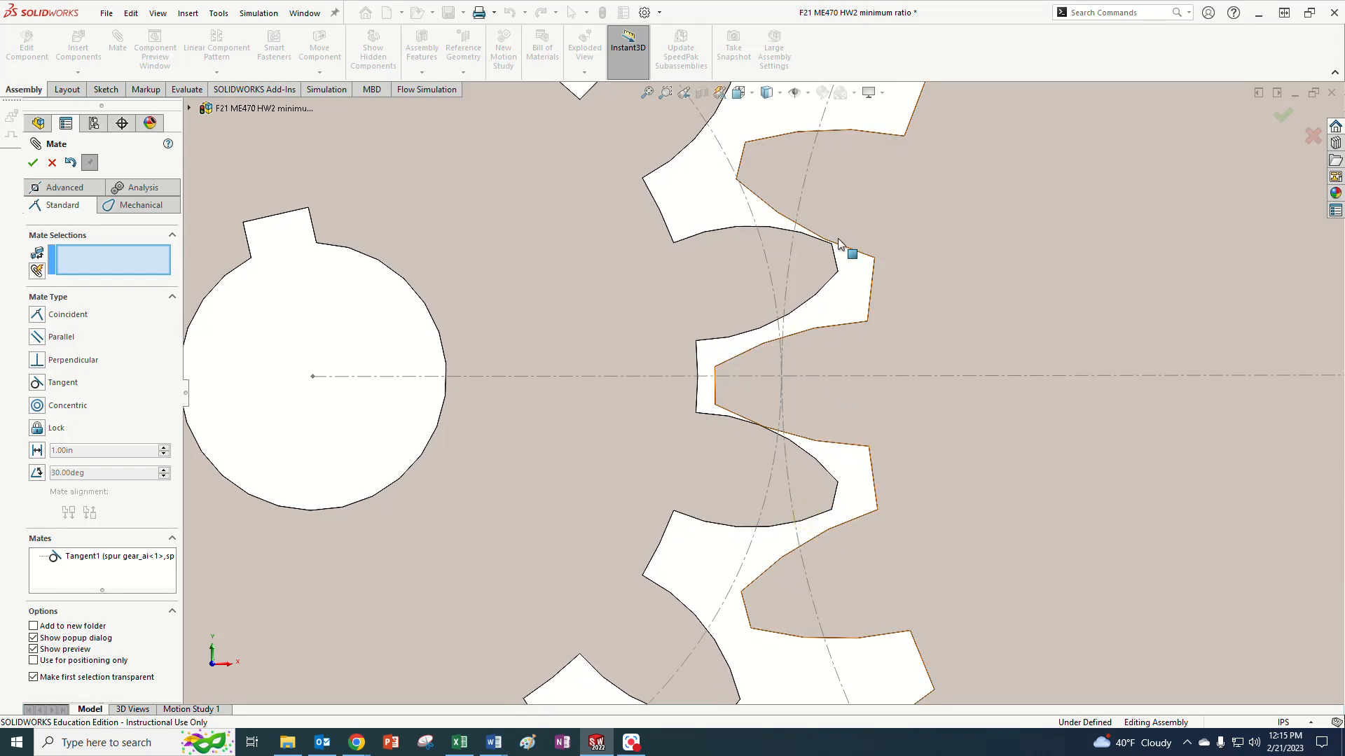
left_click_drag(811, 455, 794, 339)
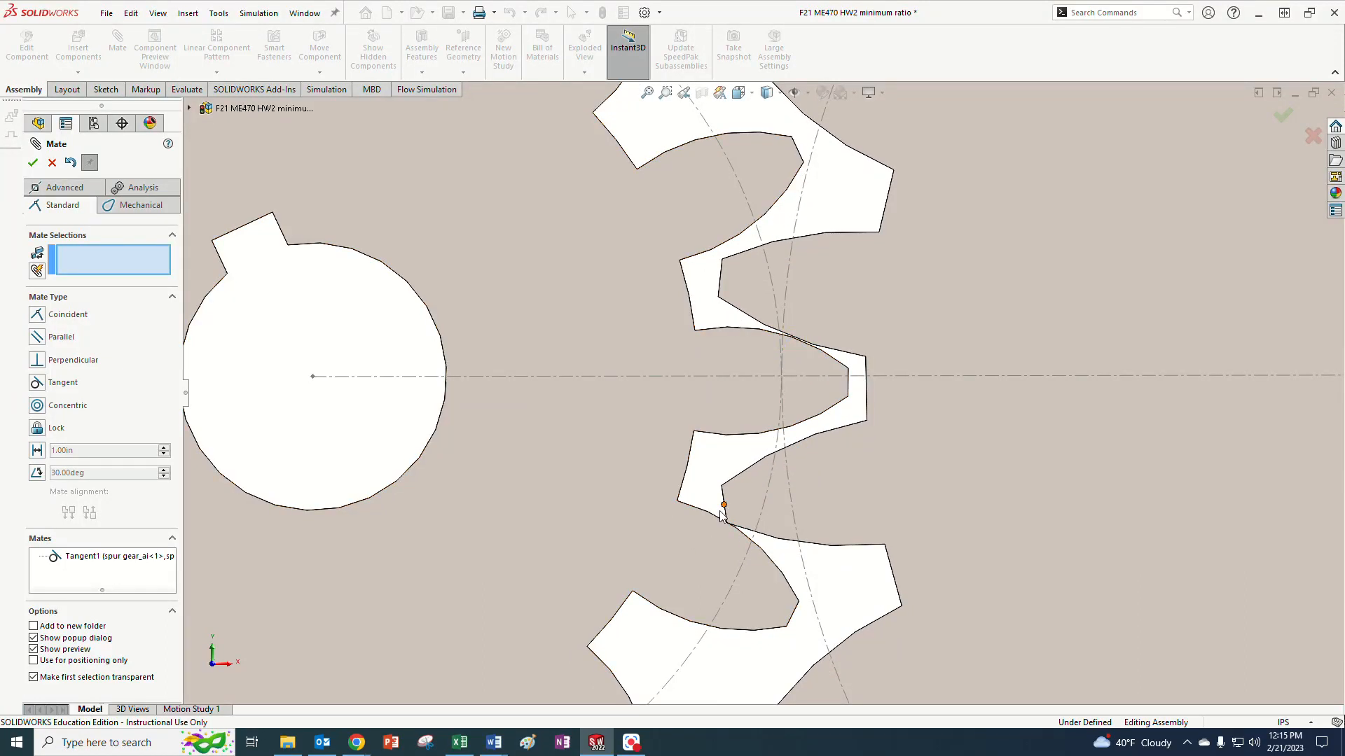
left_click_drag(844, 373, 826, 407)
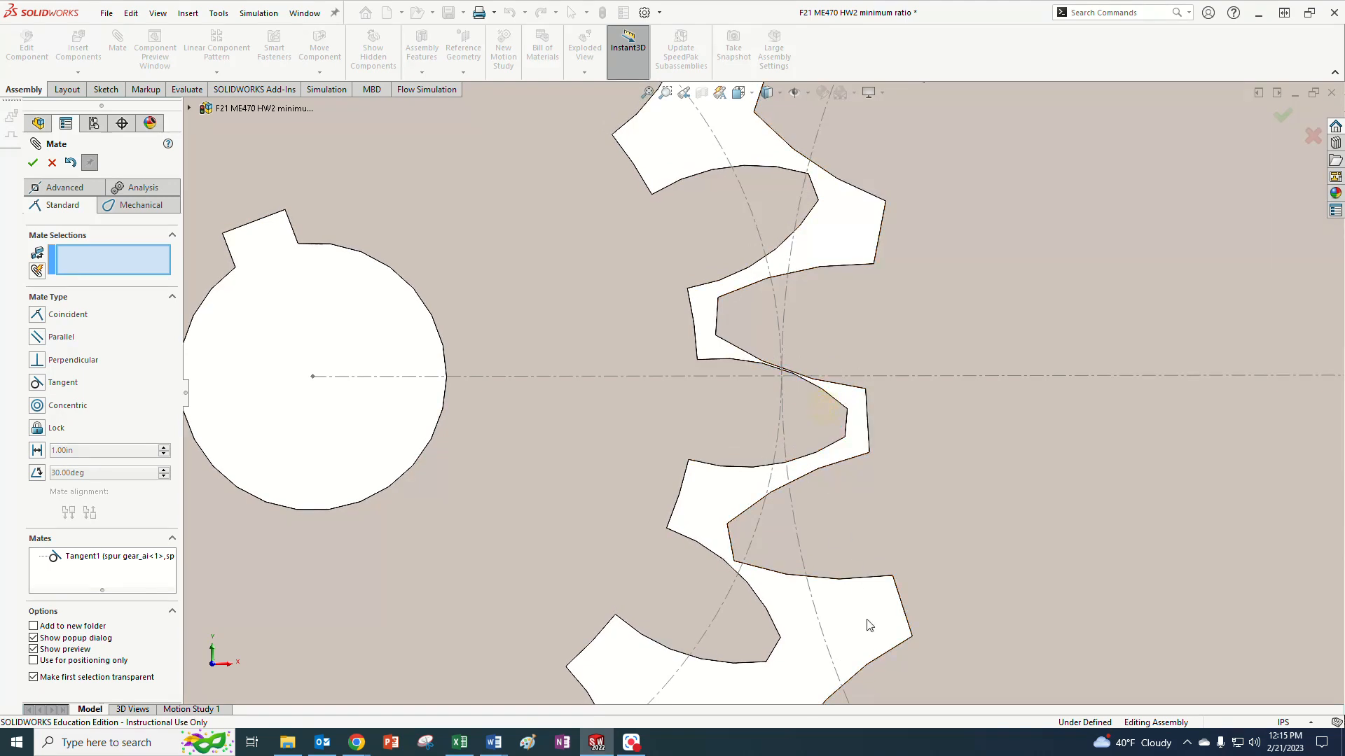
scroll(876, 630, "up", 2)
scroll(875, 630, "up", 4)
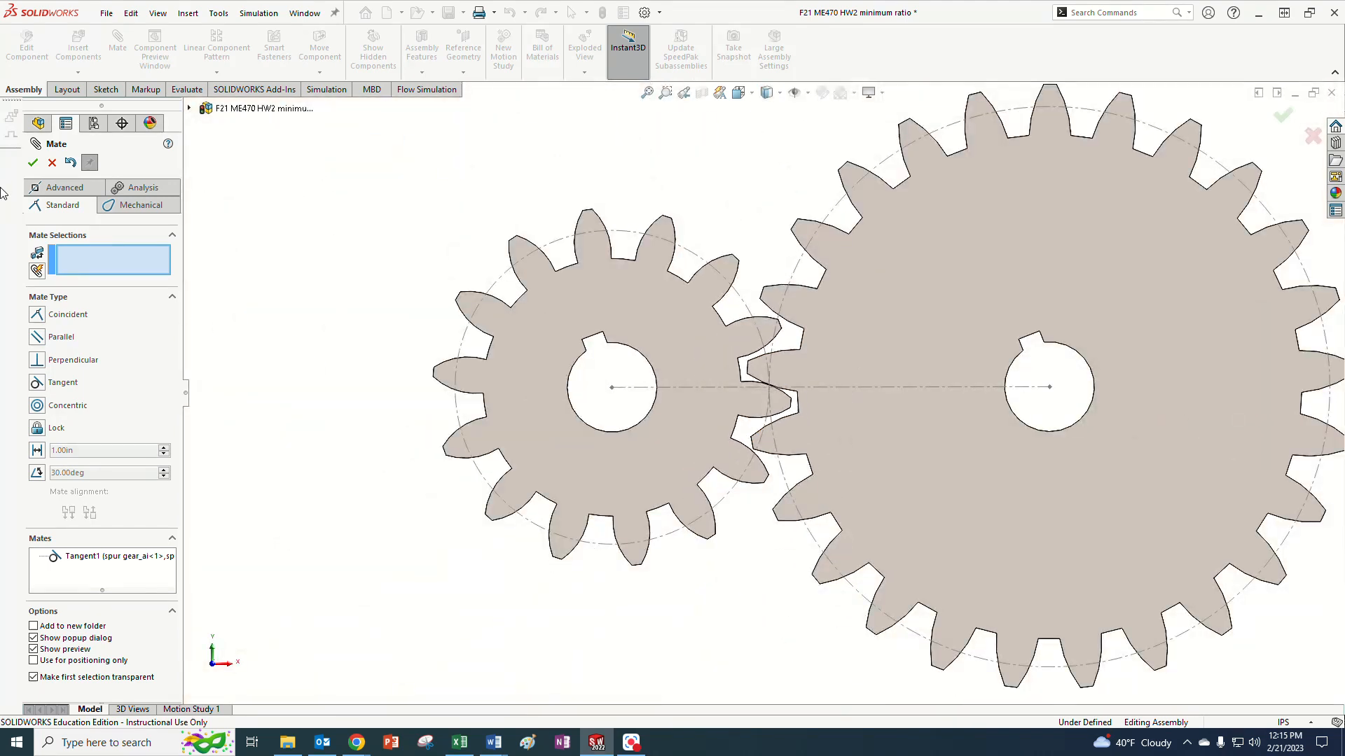
left_click(33, 162)
scroll(746, 424, "up", 3)
scroll(1006, 460, "down", 2)
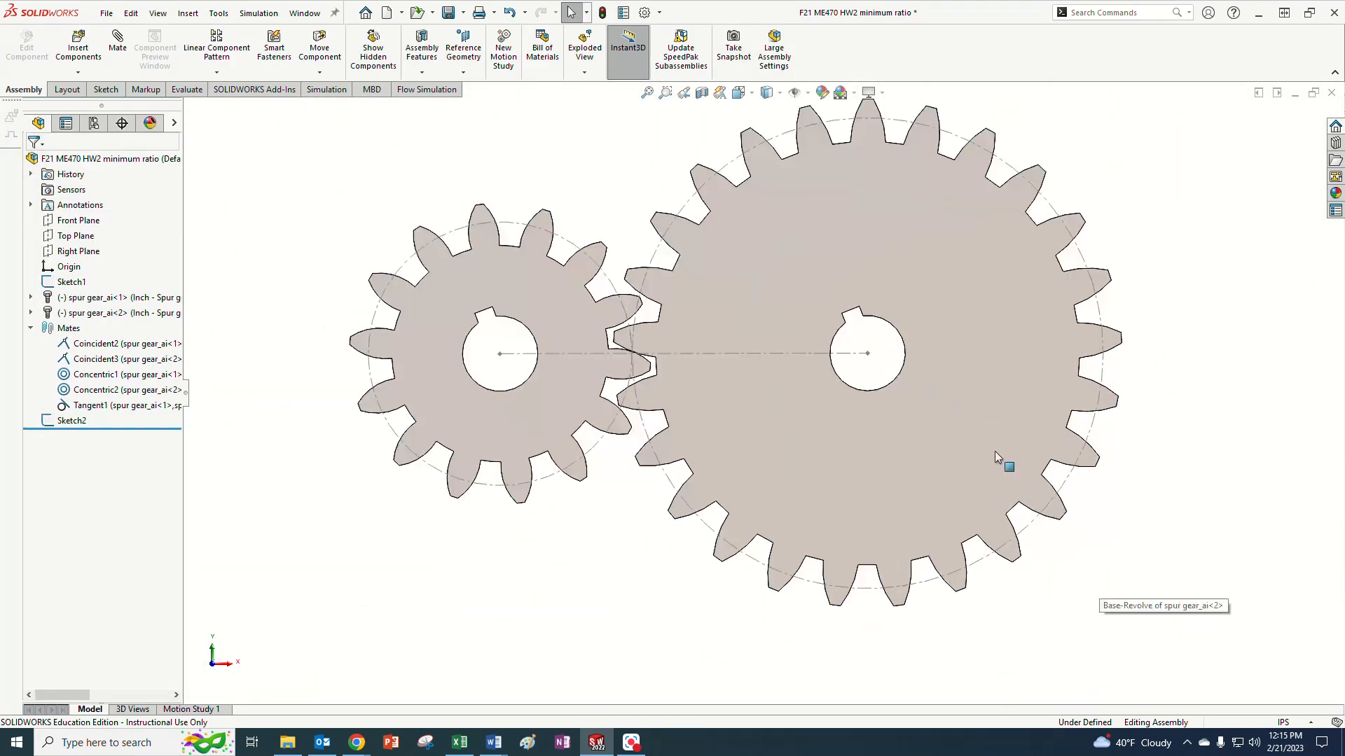
scroll(689, 343, "down", 1)
scroll(677, 317, "down", 1)
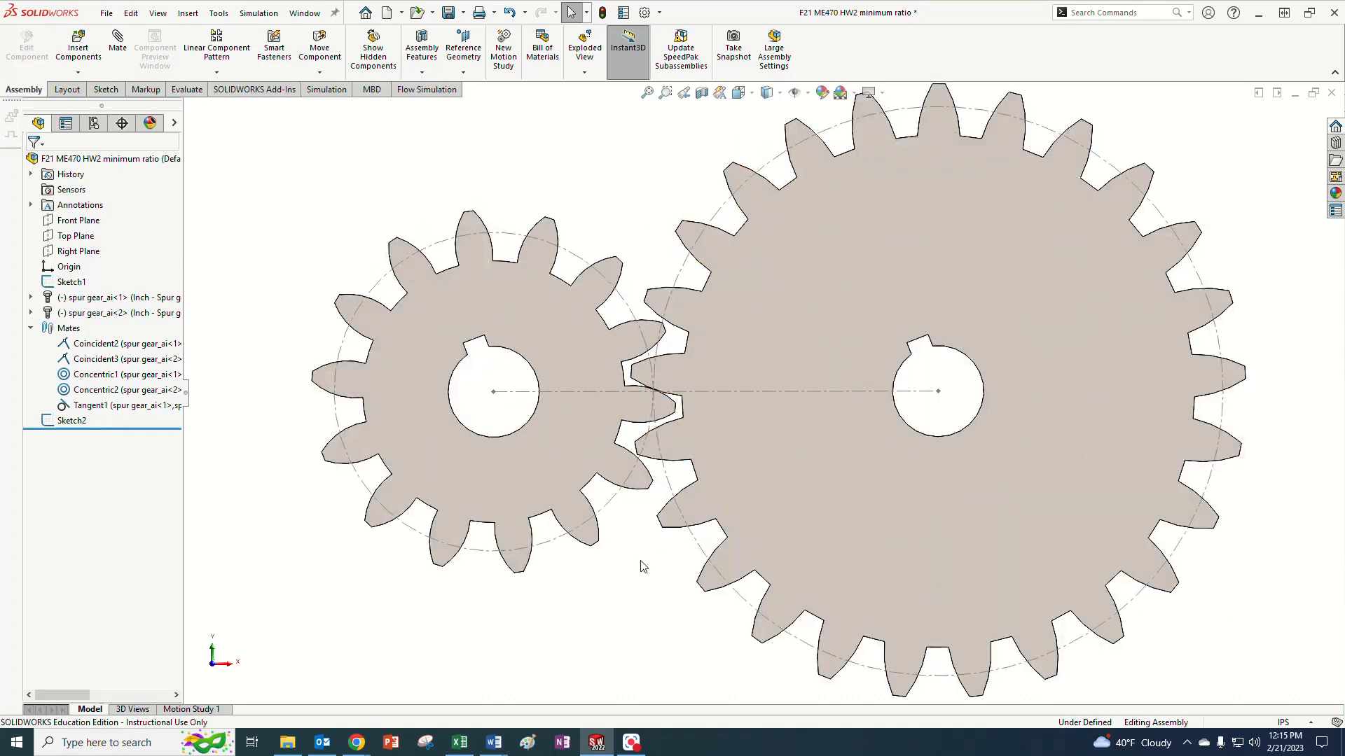
scroll(639, 562, "up", 1)
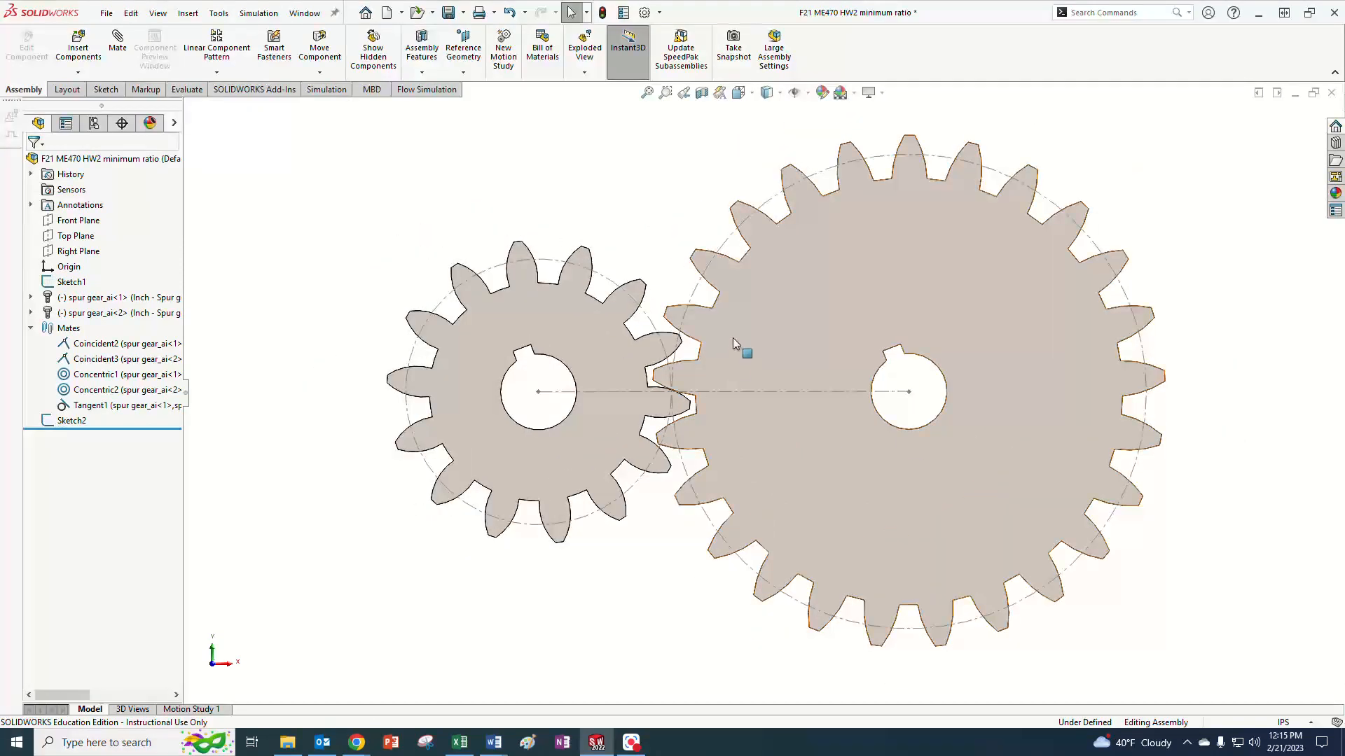
scroll(733, 338, "down", 1)
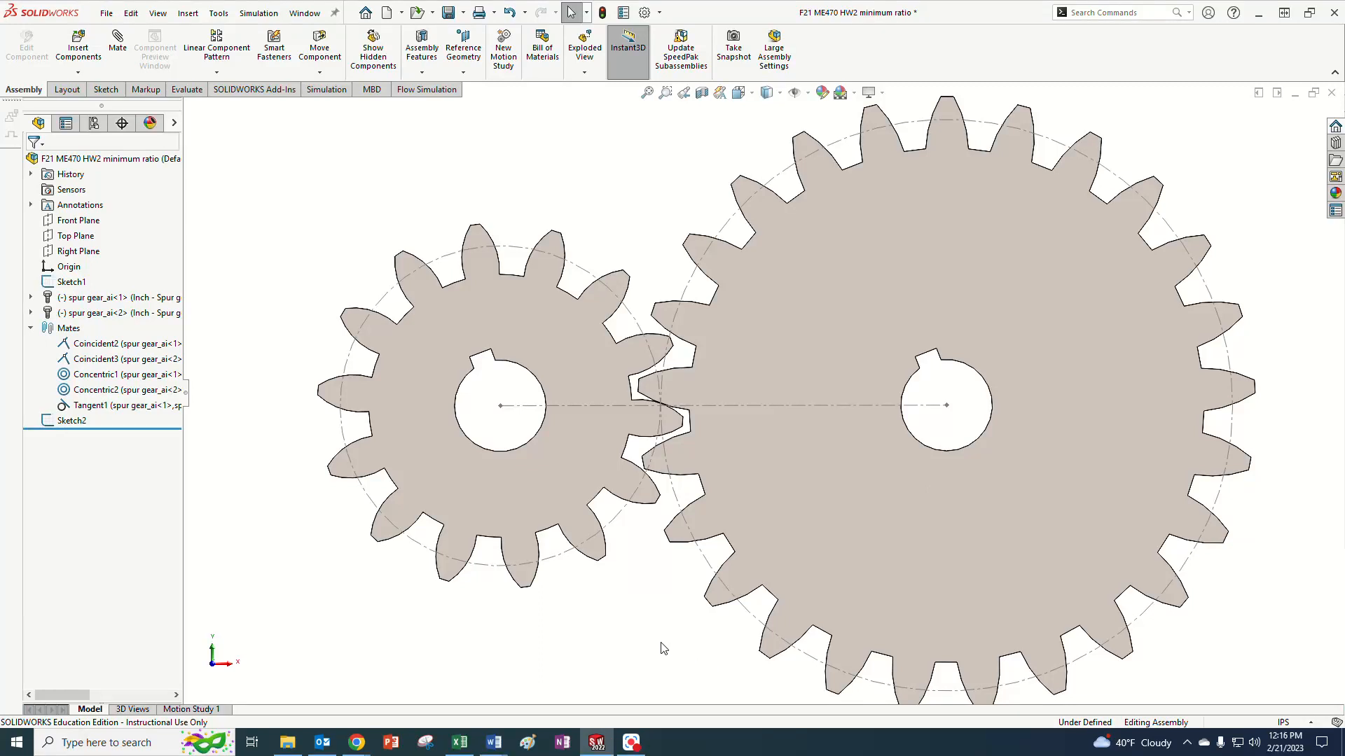
scroll(664, 647, "up", 1)
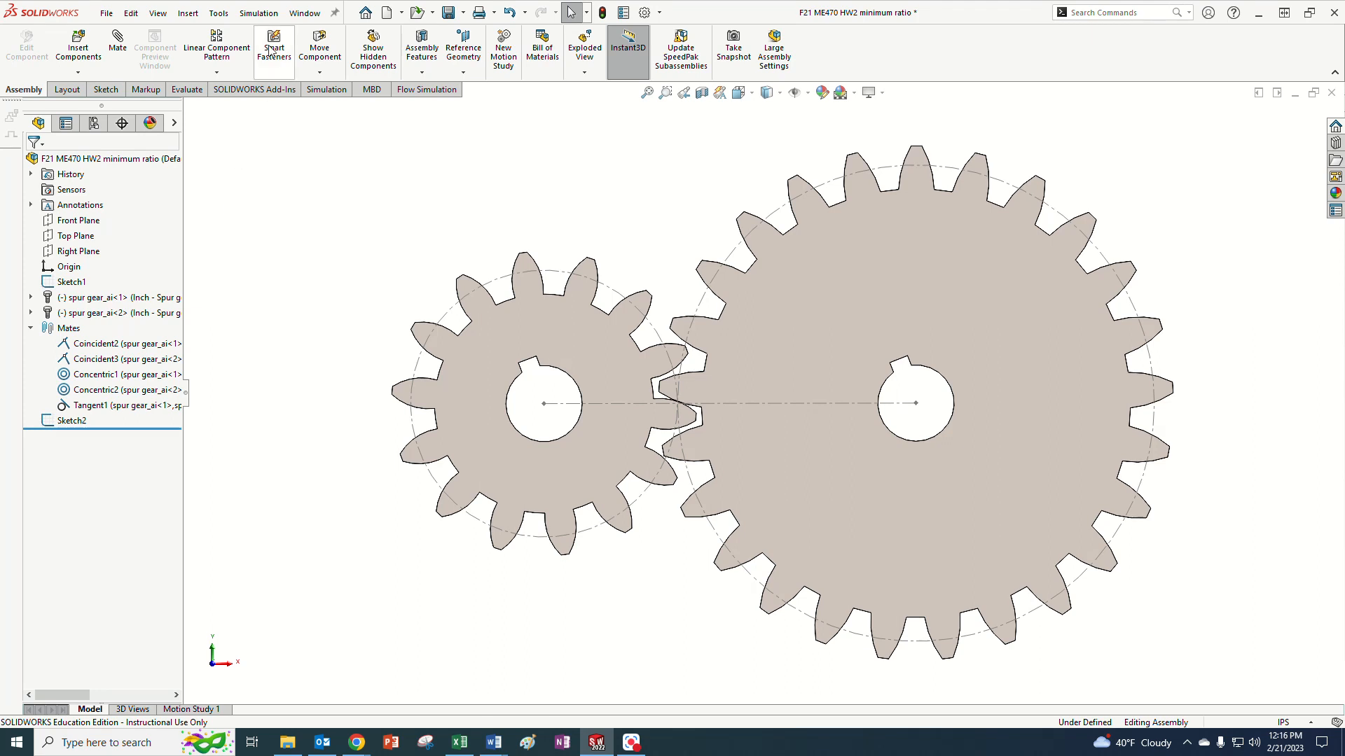
Check in the add-ins list that SOLIDWORKS Simulation is active and loads at start-up.
left_click(659, 13)
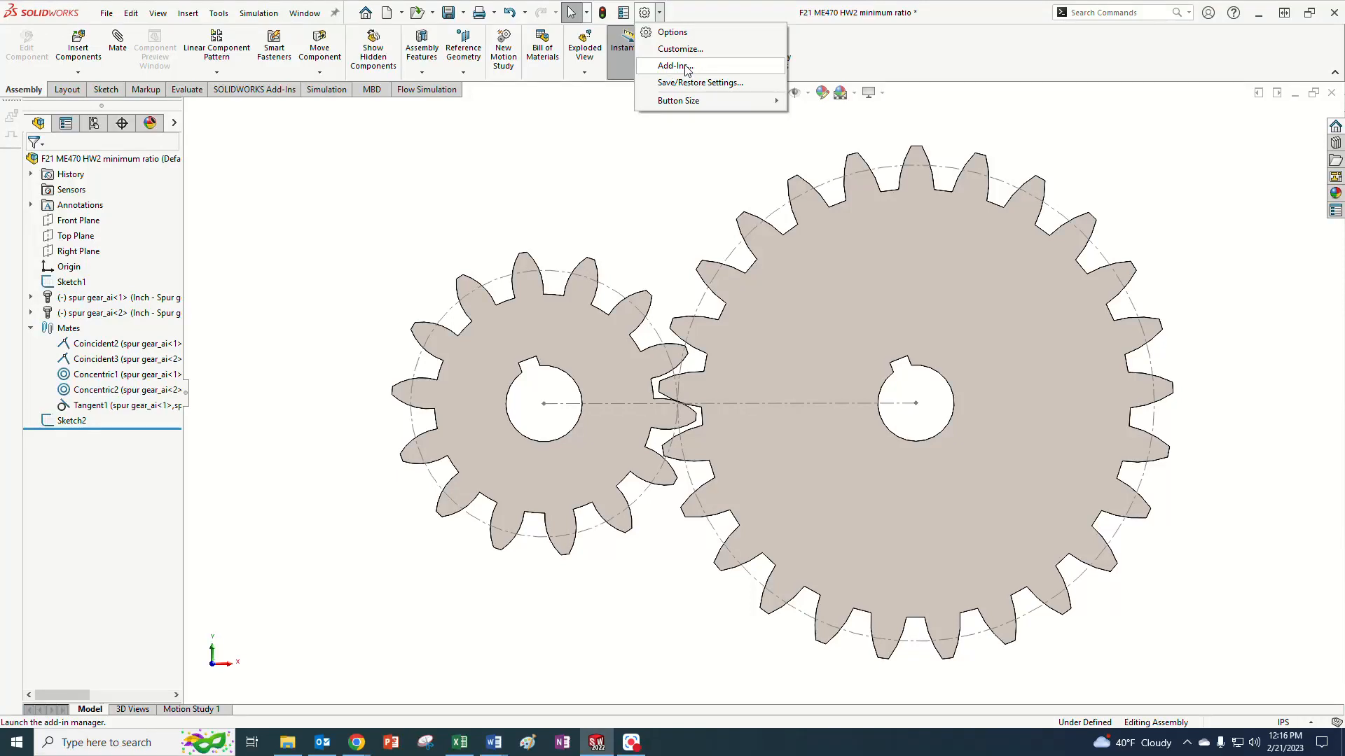
left_click(662, 13)
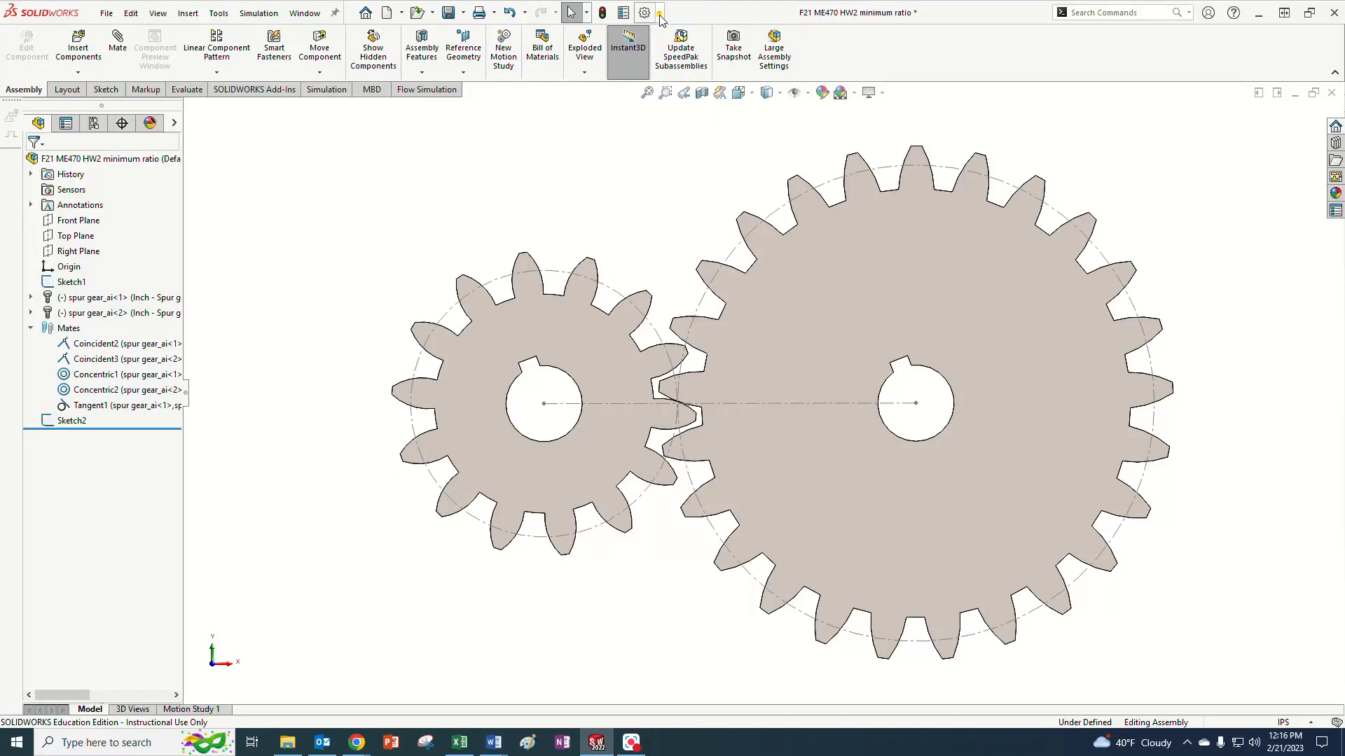
left_click(661, 13)
left_click(683, 63)
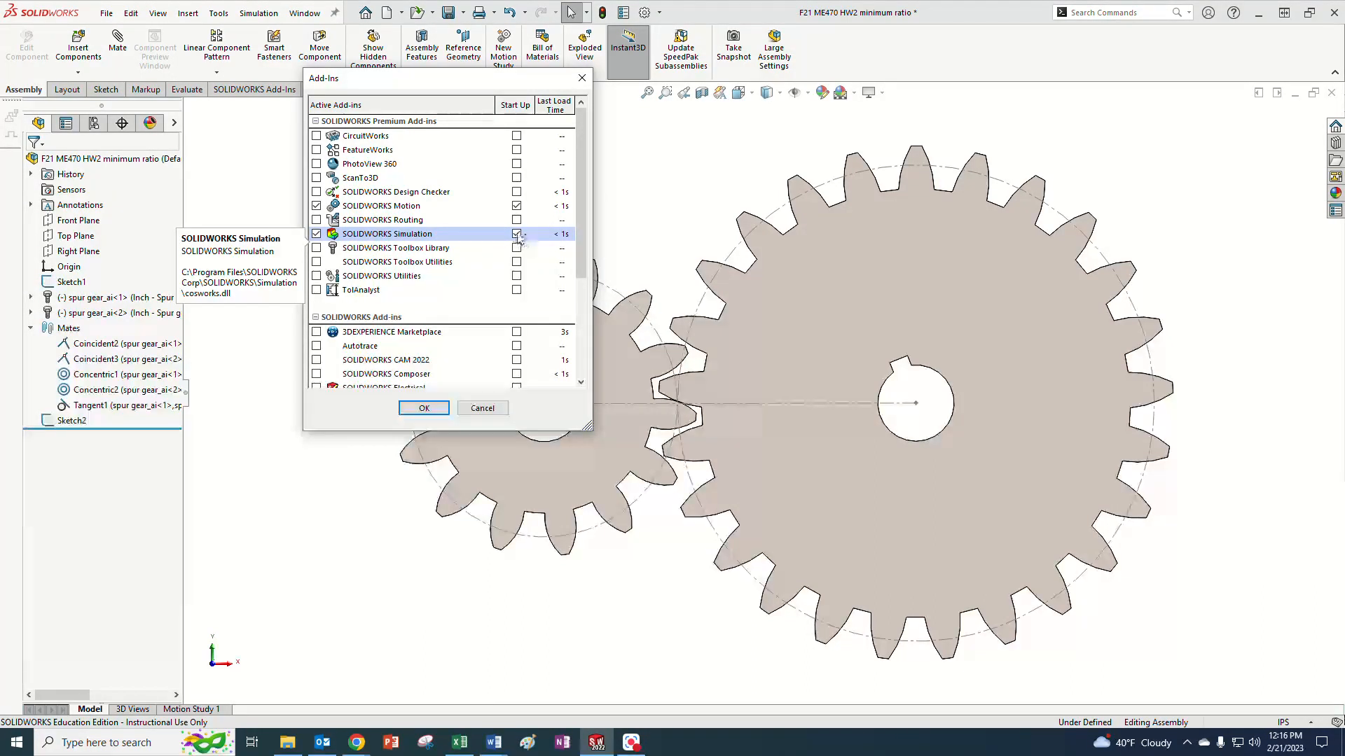
left_click(424, 408)
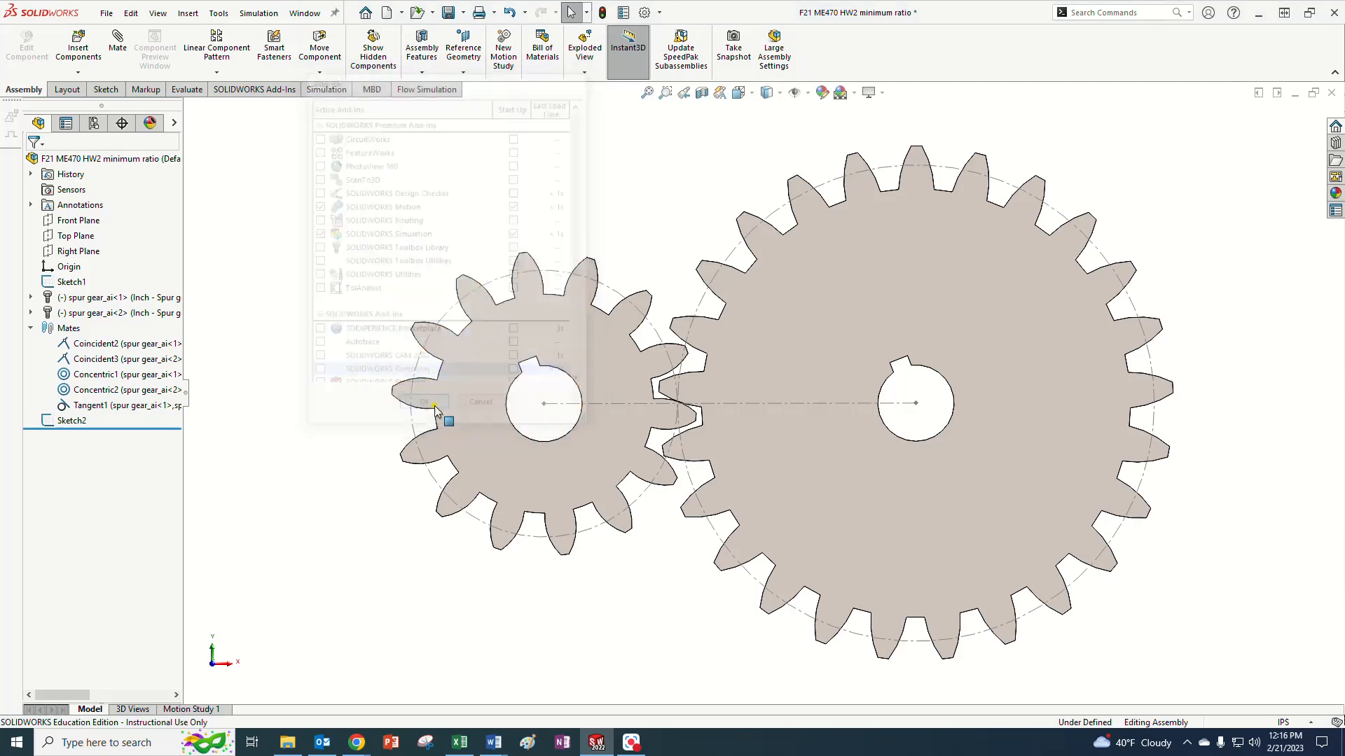
Create a new static simulation study named Static 1 for the gear assembly.
left_click(326, 361)
left_click(259, 13)
mouse_move(233, 12)
left_click(277, 15)
left_click(278, 16)
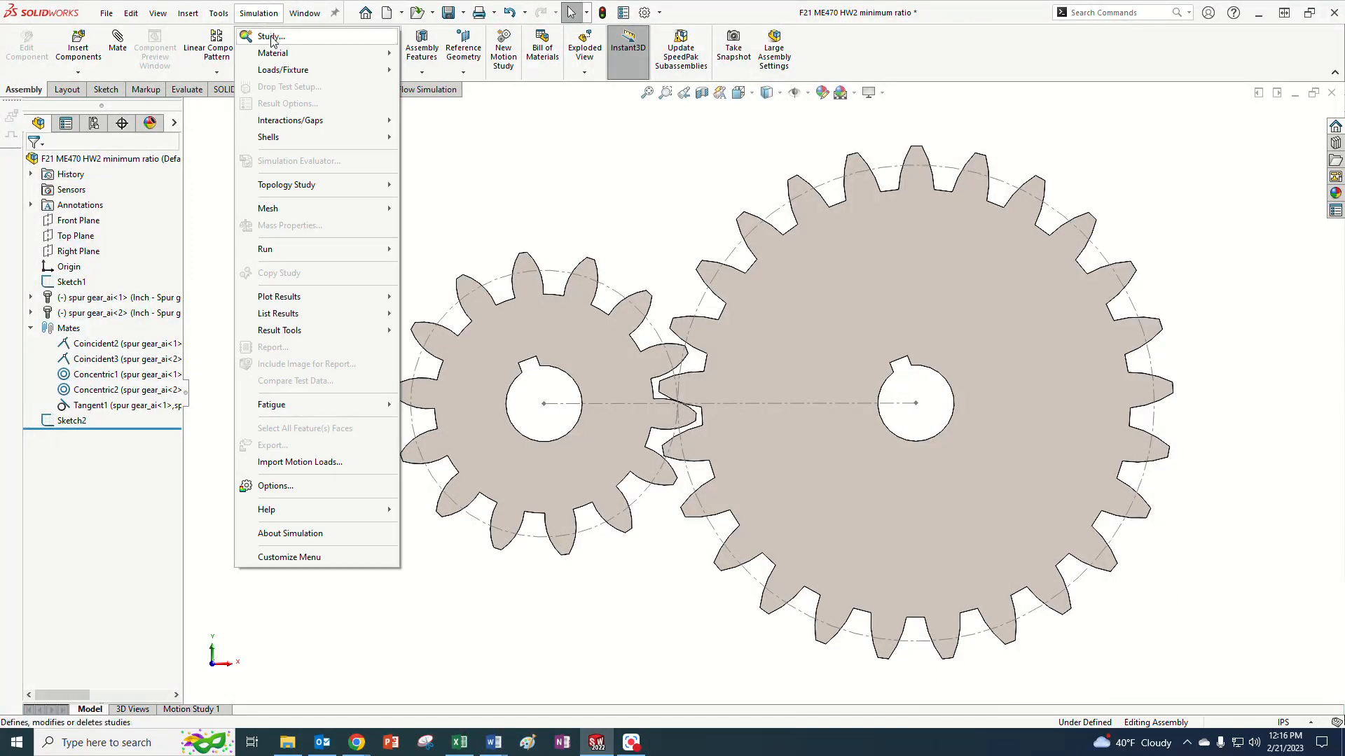
left_click(270, 37)
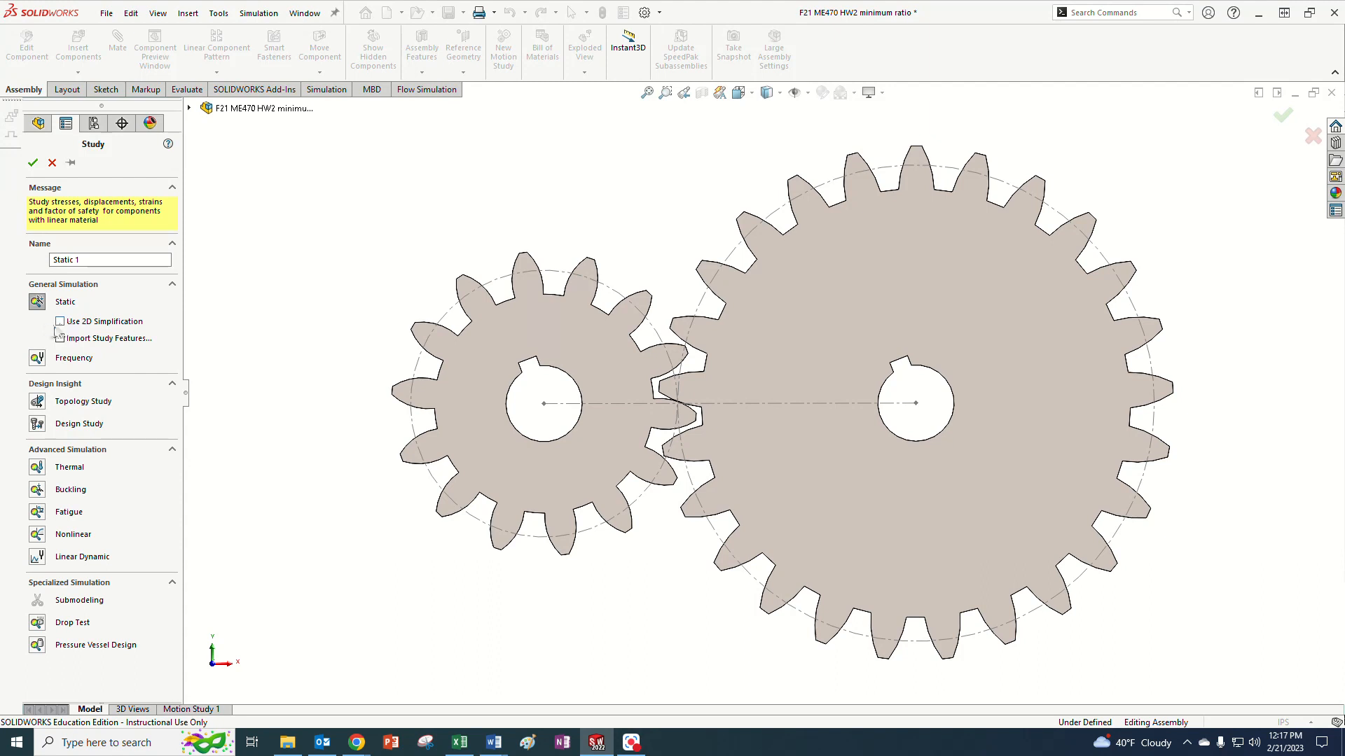
left_click(39, 303)
left_click(33, 164)
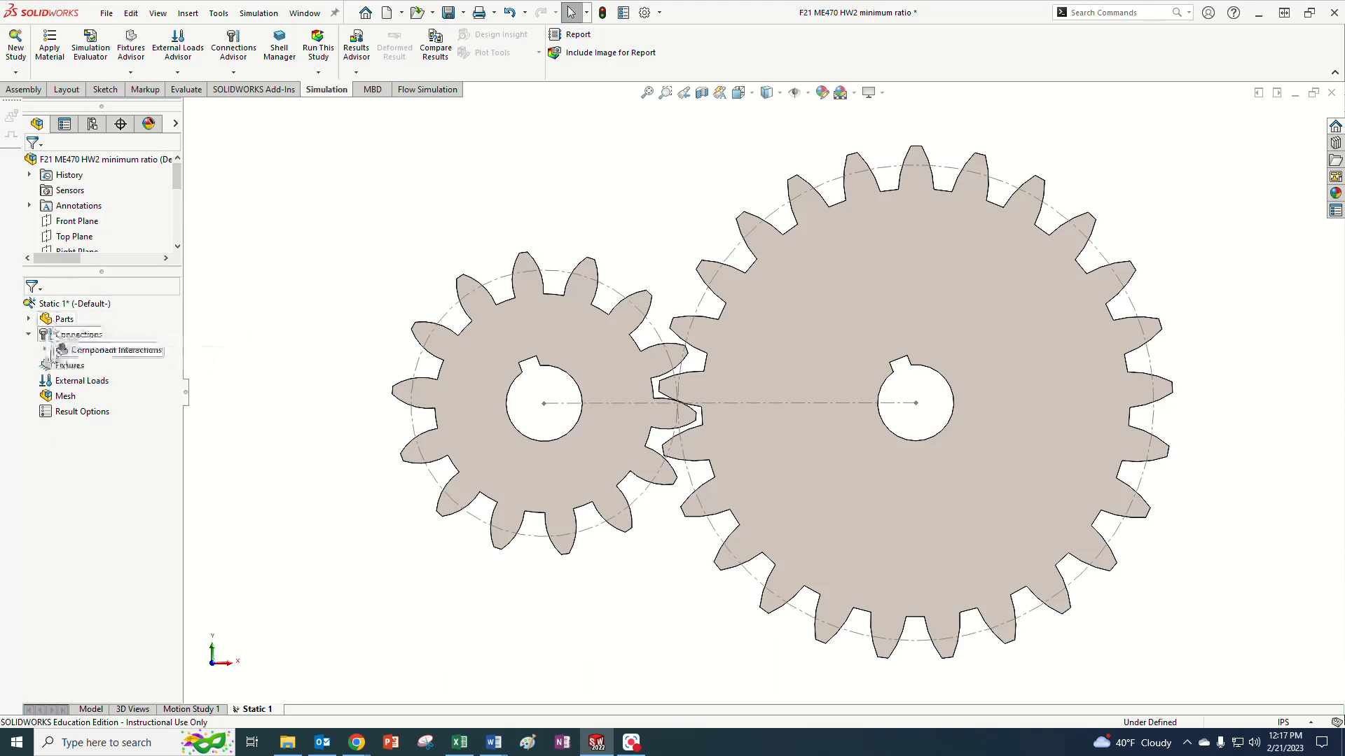
Expand the study's parts and open the material assignment for all of them at once.
left_click(51, 320)
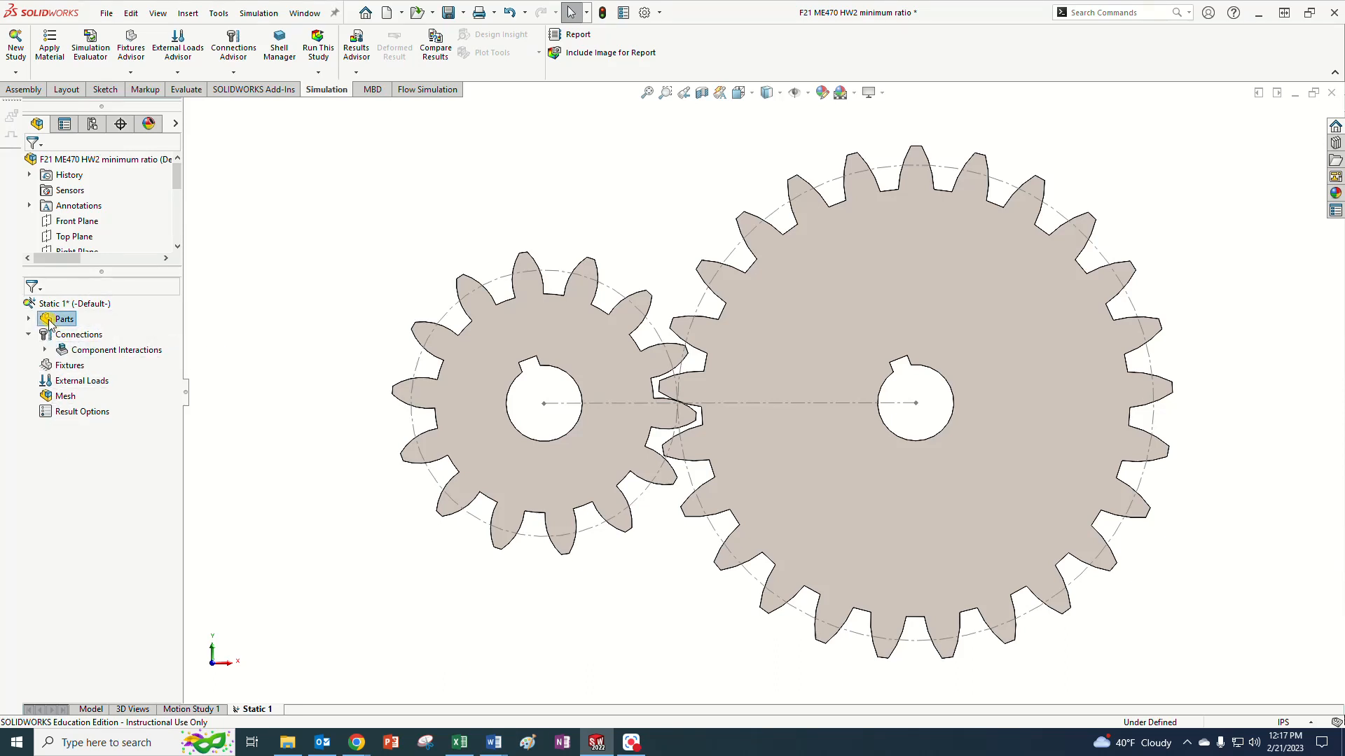
left_click(31, 319)
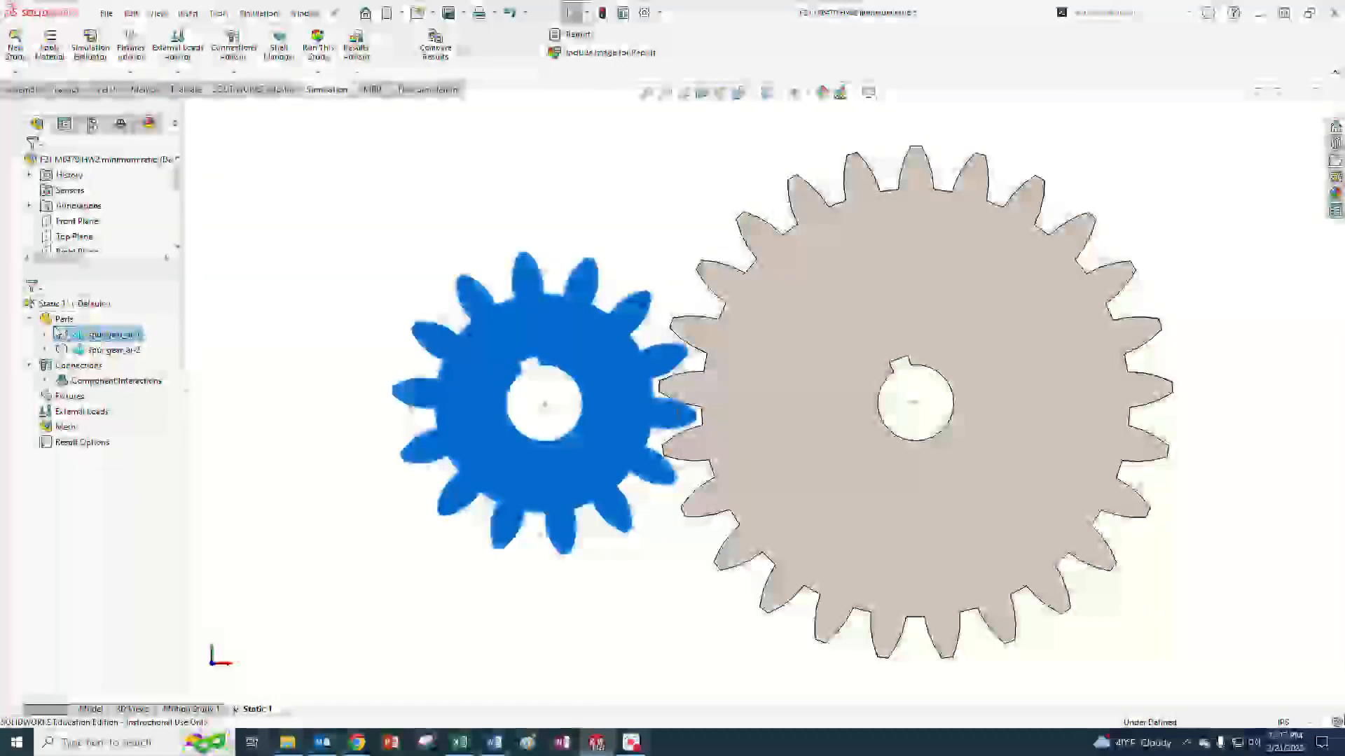
right_click(51, 327)
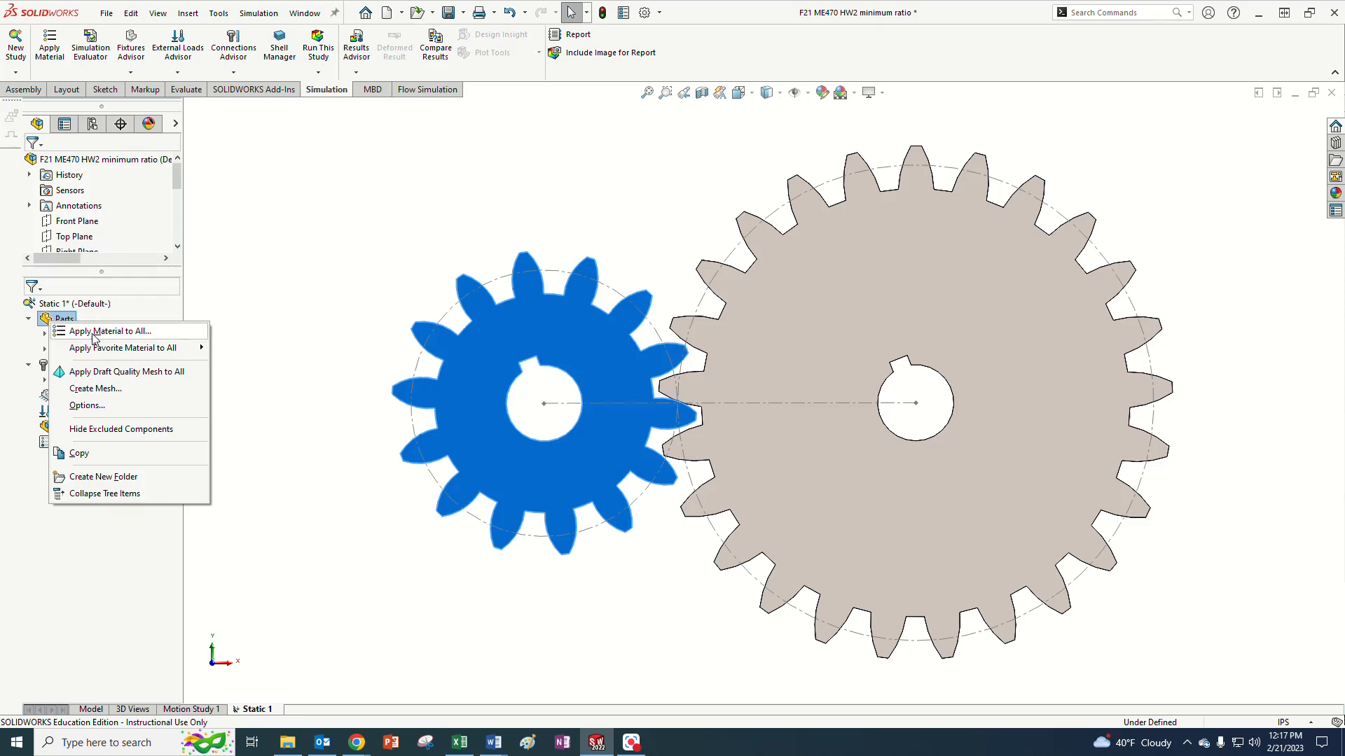
left_click(371, 338)
right_click(90, 338)
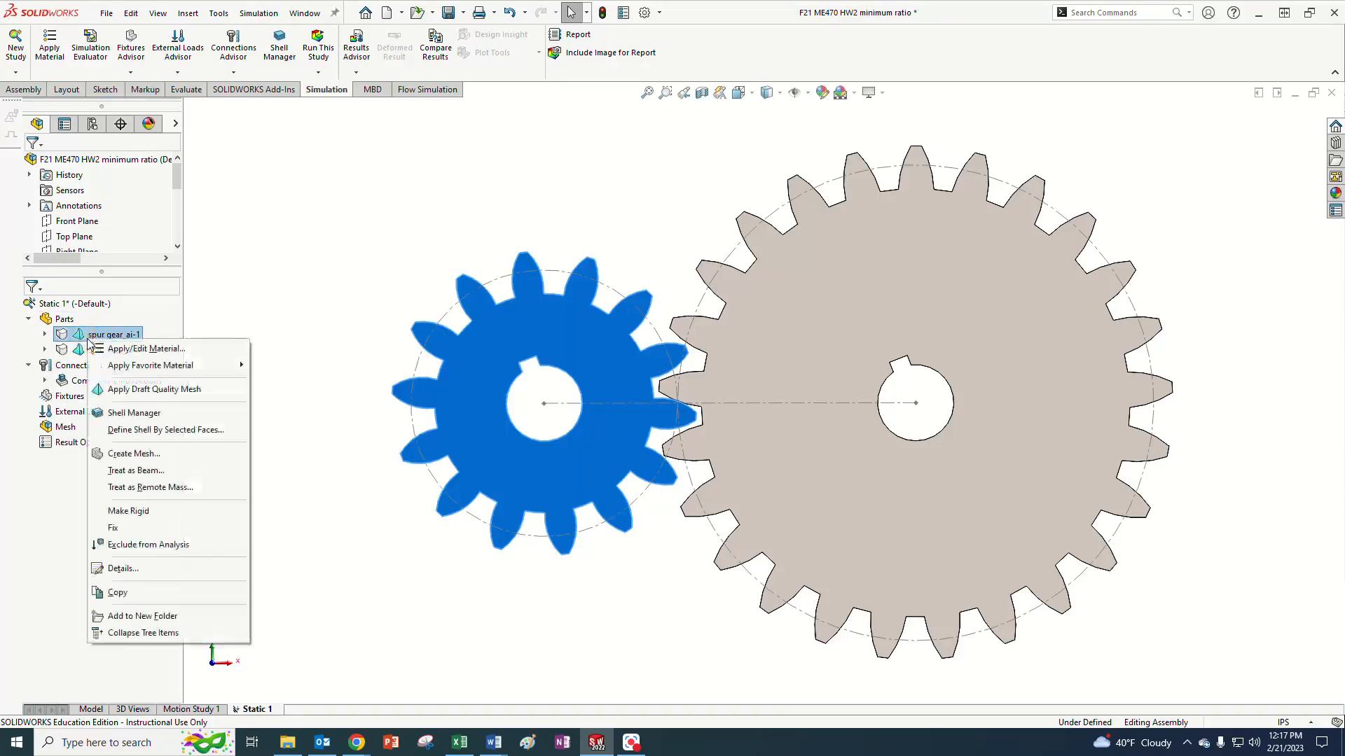
right_click(65, 320)
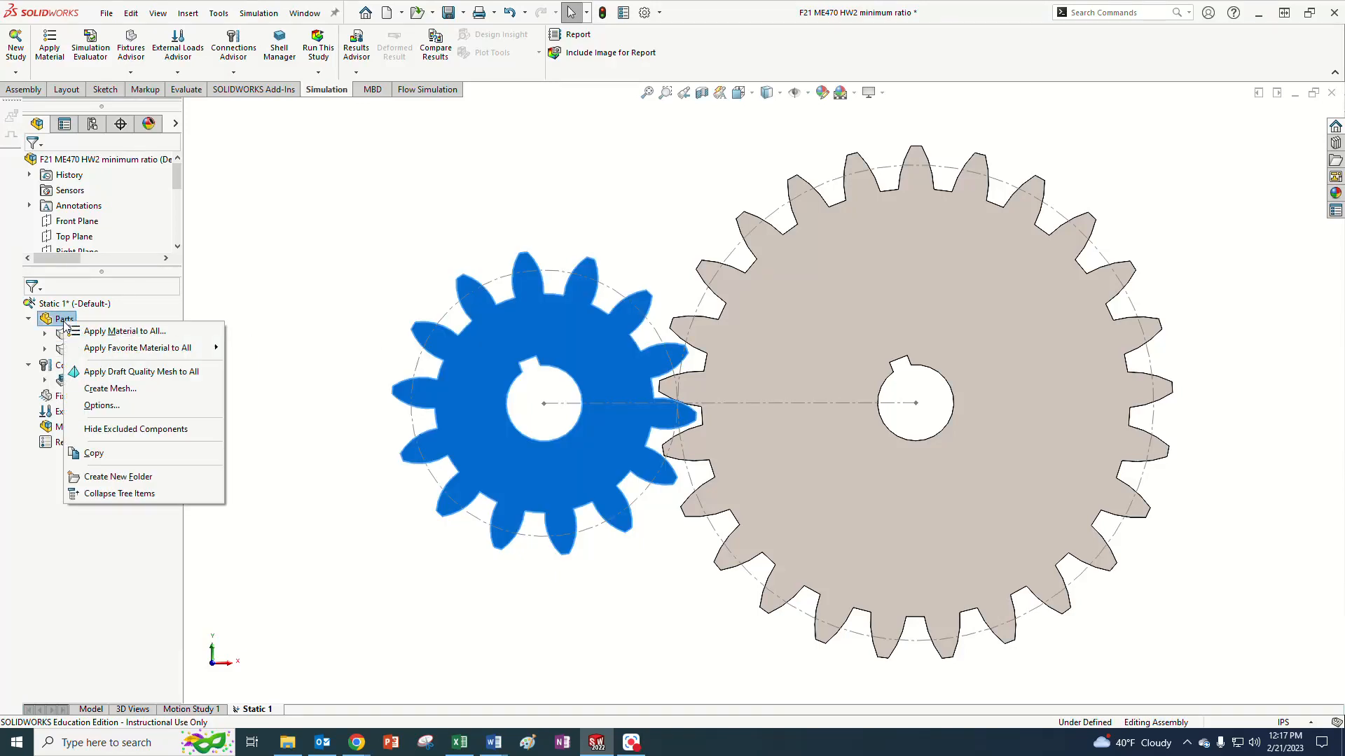
left_click(96, 332)
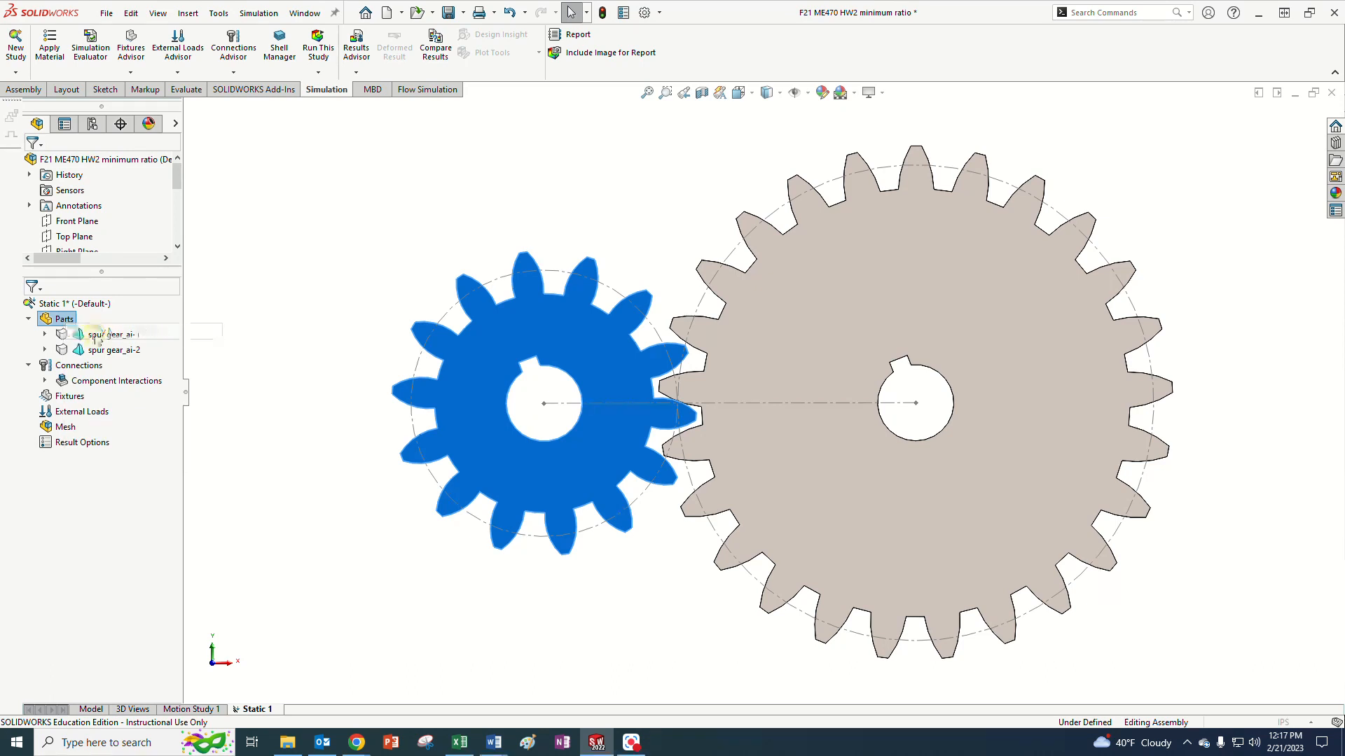
Look through the steels in the material library and check the available unit systems for the Alloy Steel properties.
left_click_drag(217, 169, 227, 126)
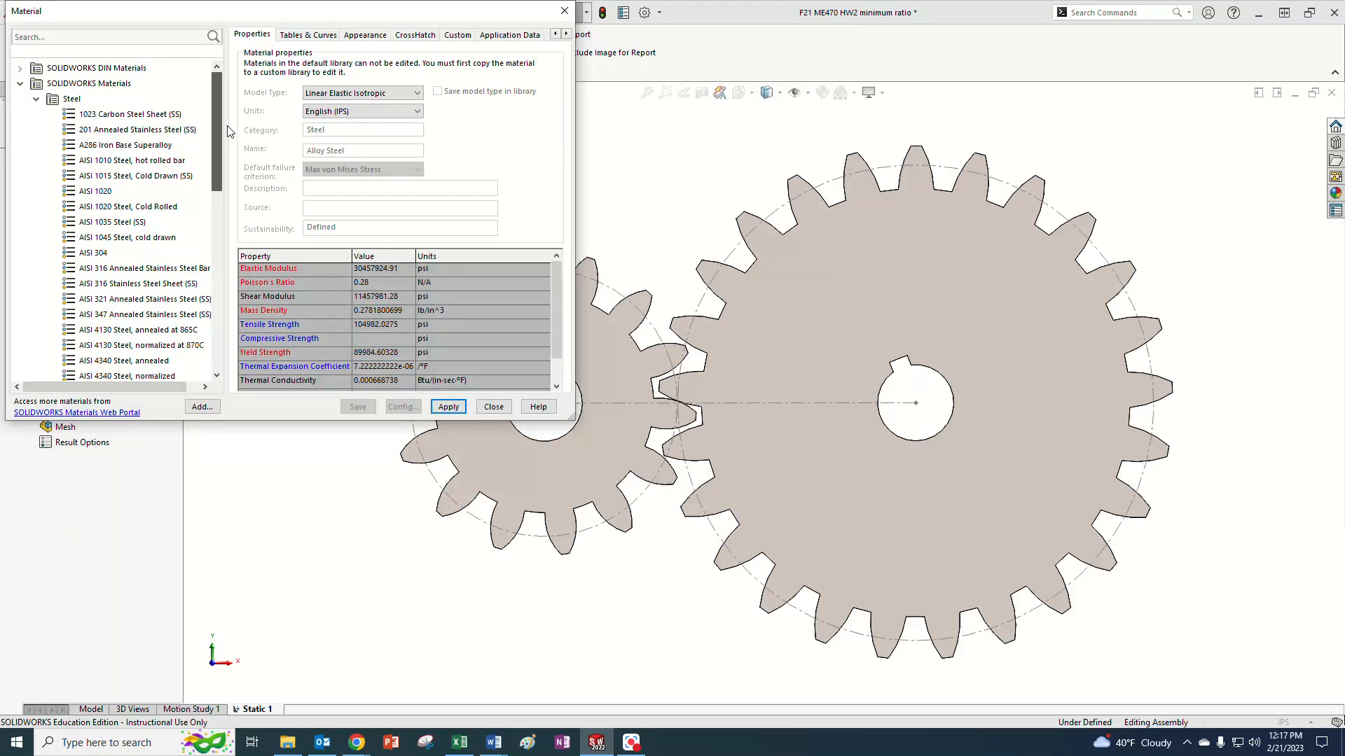
left_click_drag(227, 152, 228, 176)
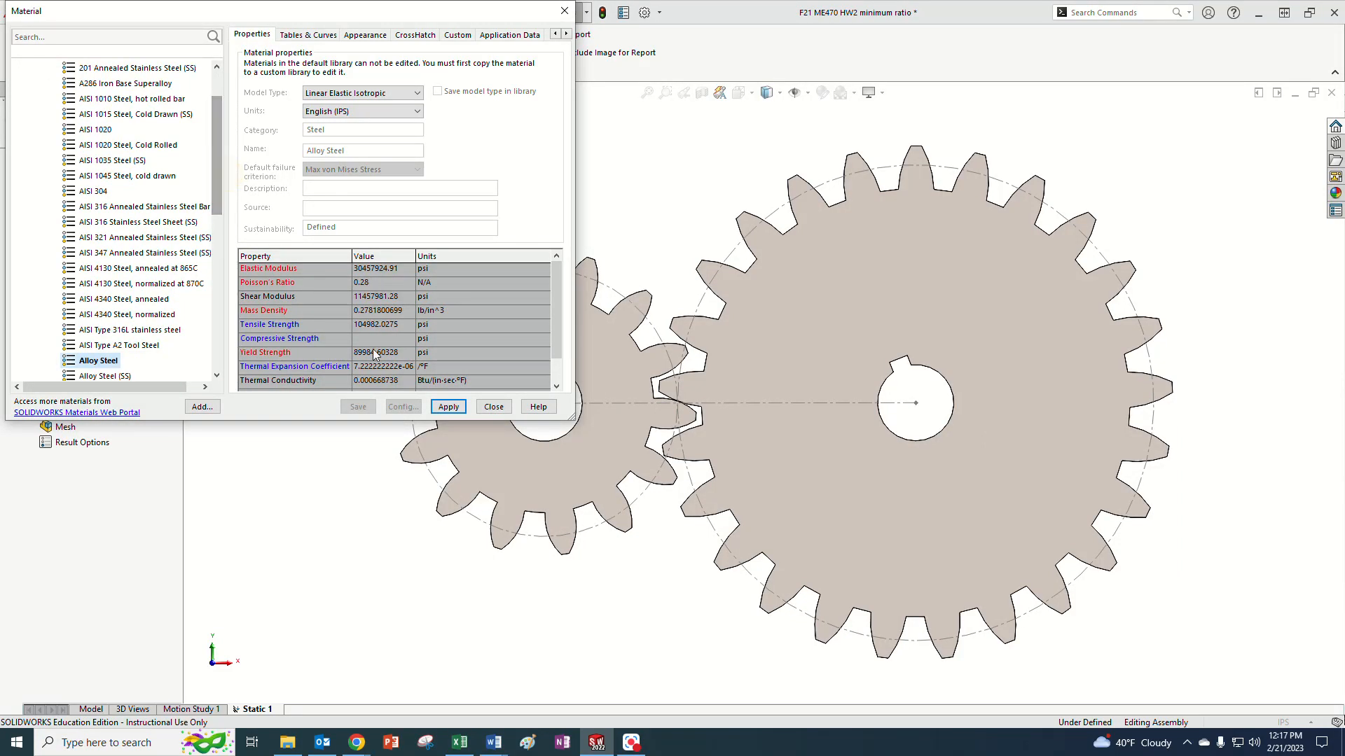
scroll(130, 273, "up", 2)
scroll(130, 281, "down", 4)
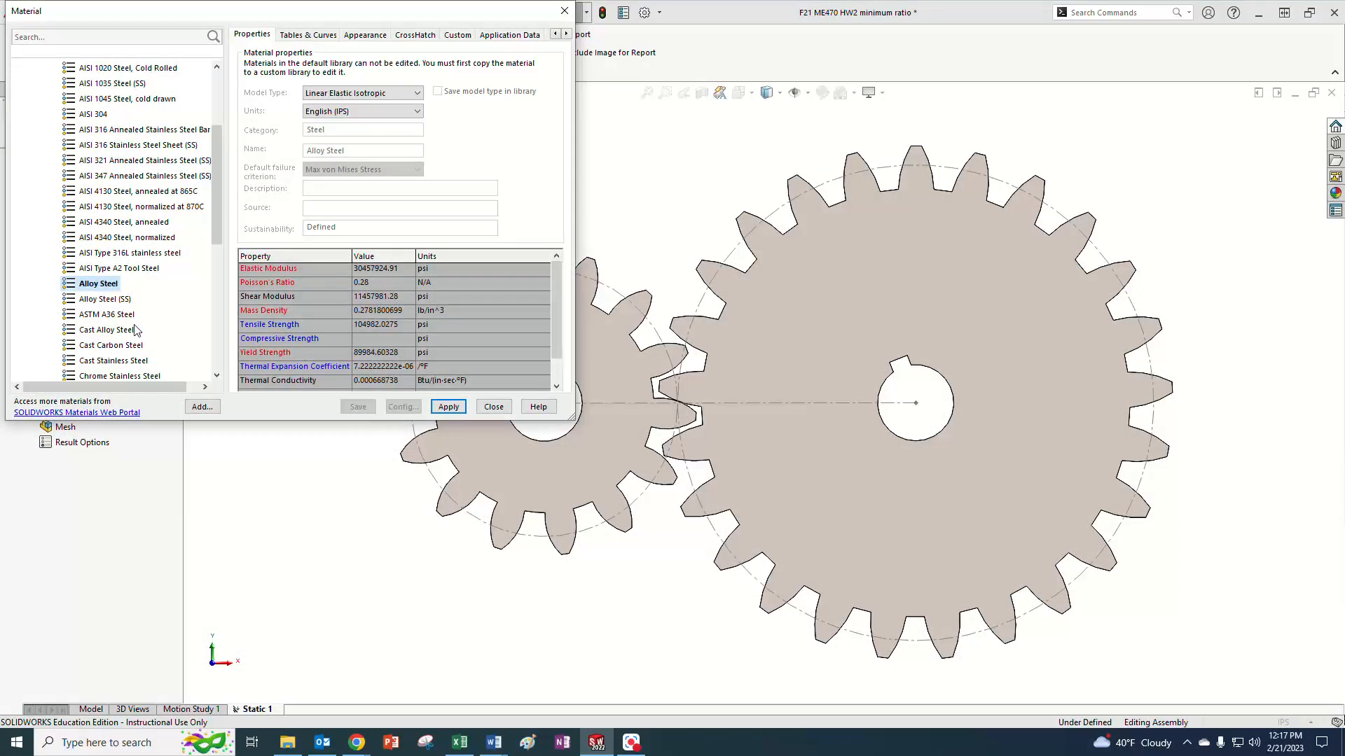
scroll(145, 327, "up", 3)
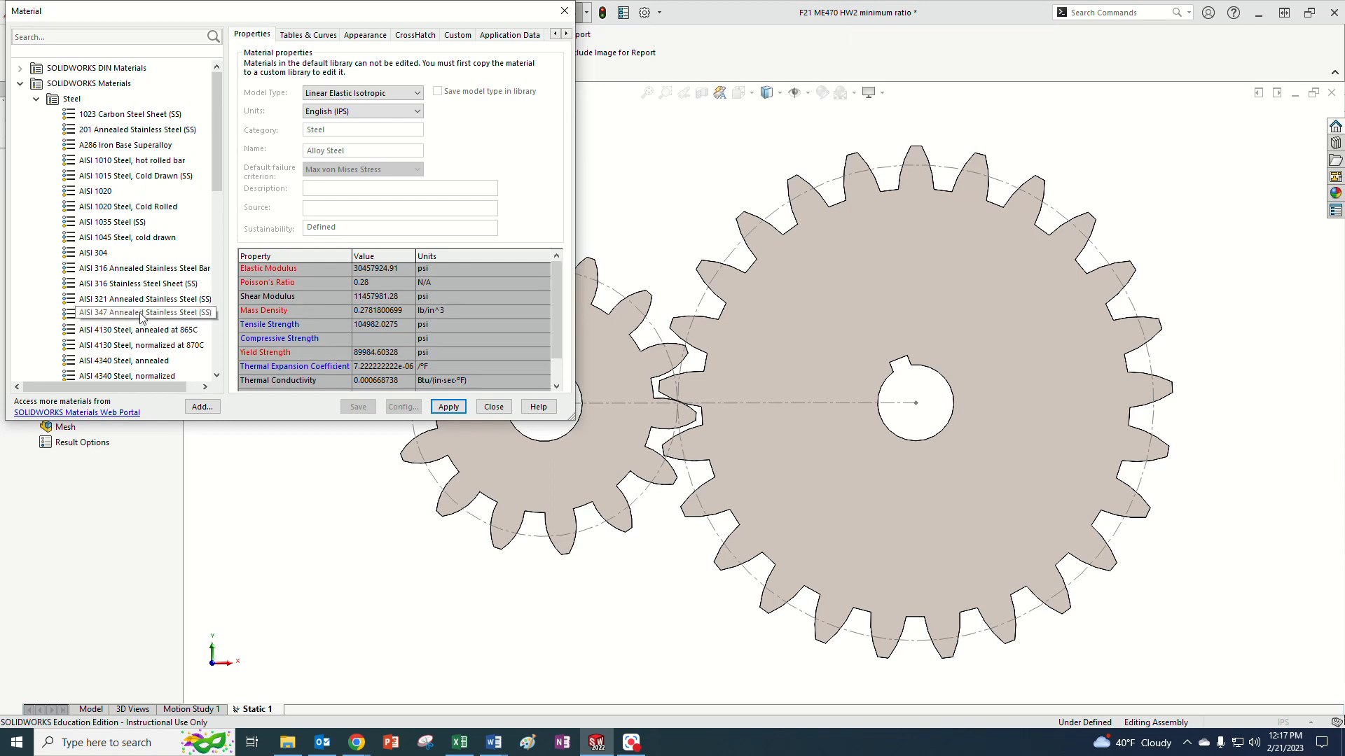
scroll(143, 322, "down", 3)
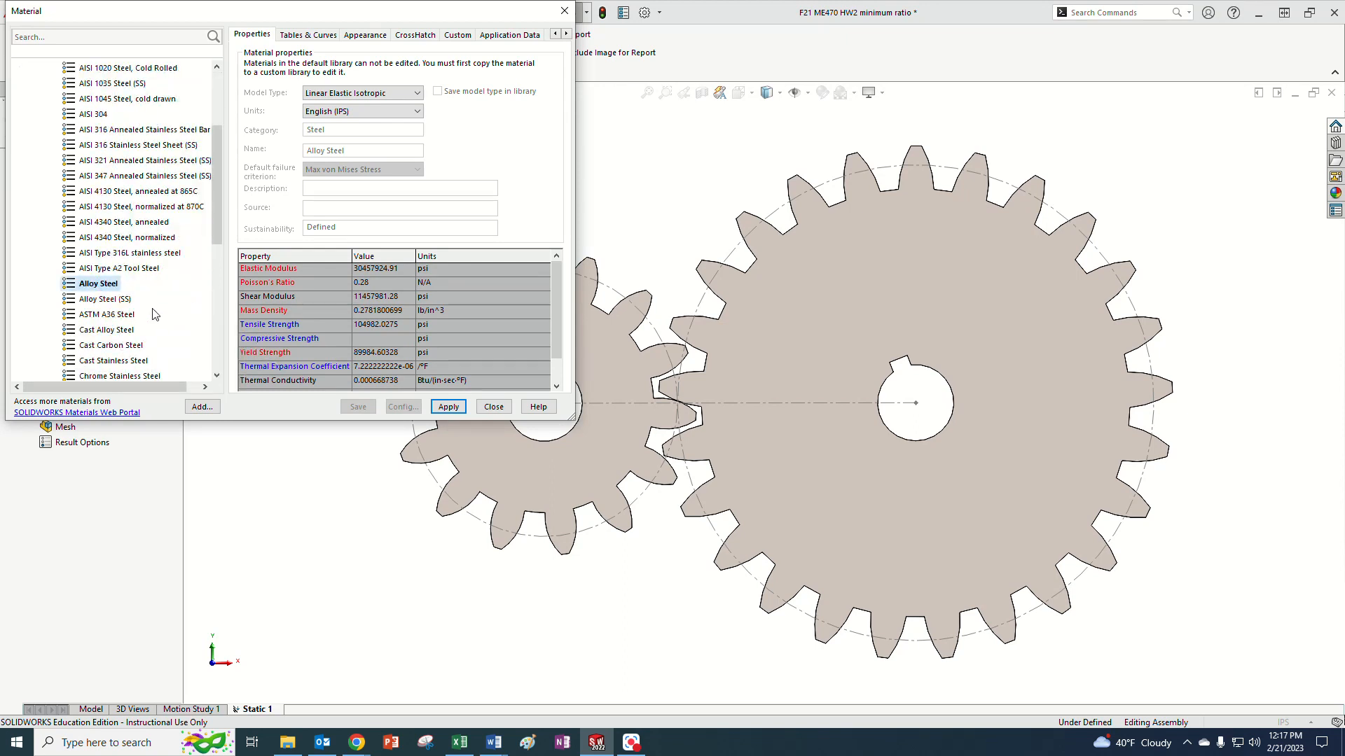
scroll(155, 311, "up", 1)
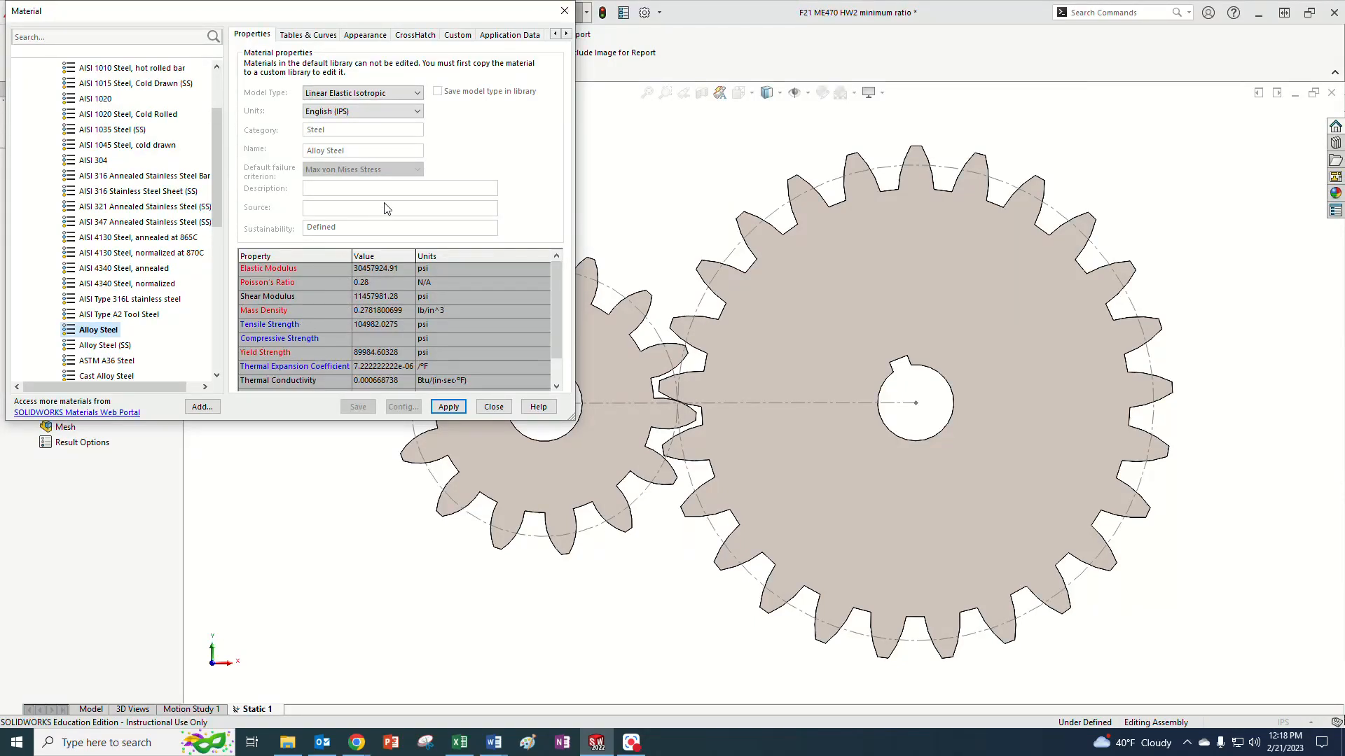
left_click(418, 112)
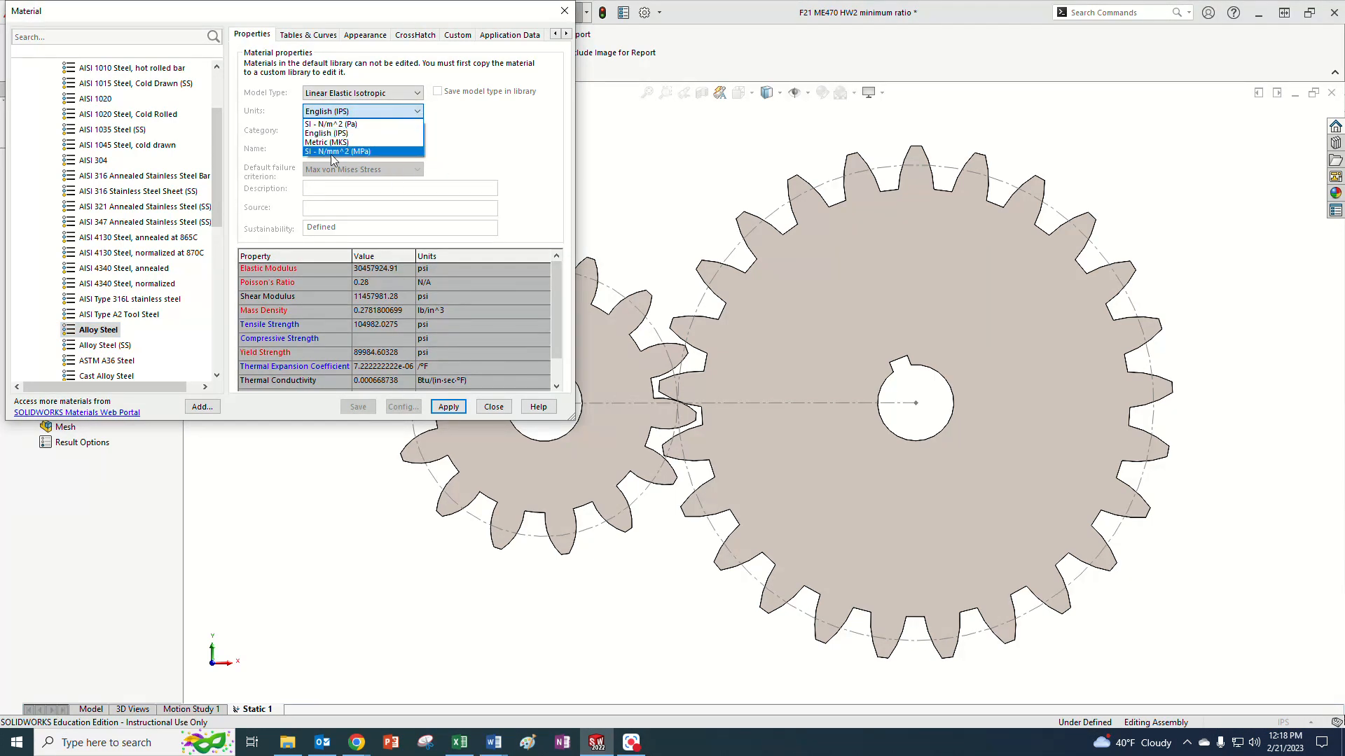
left_click(505, 143)
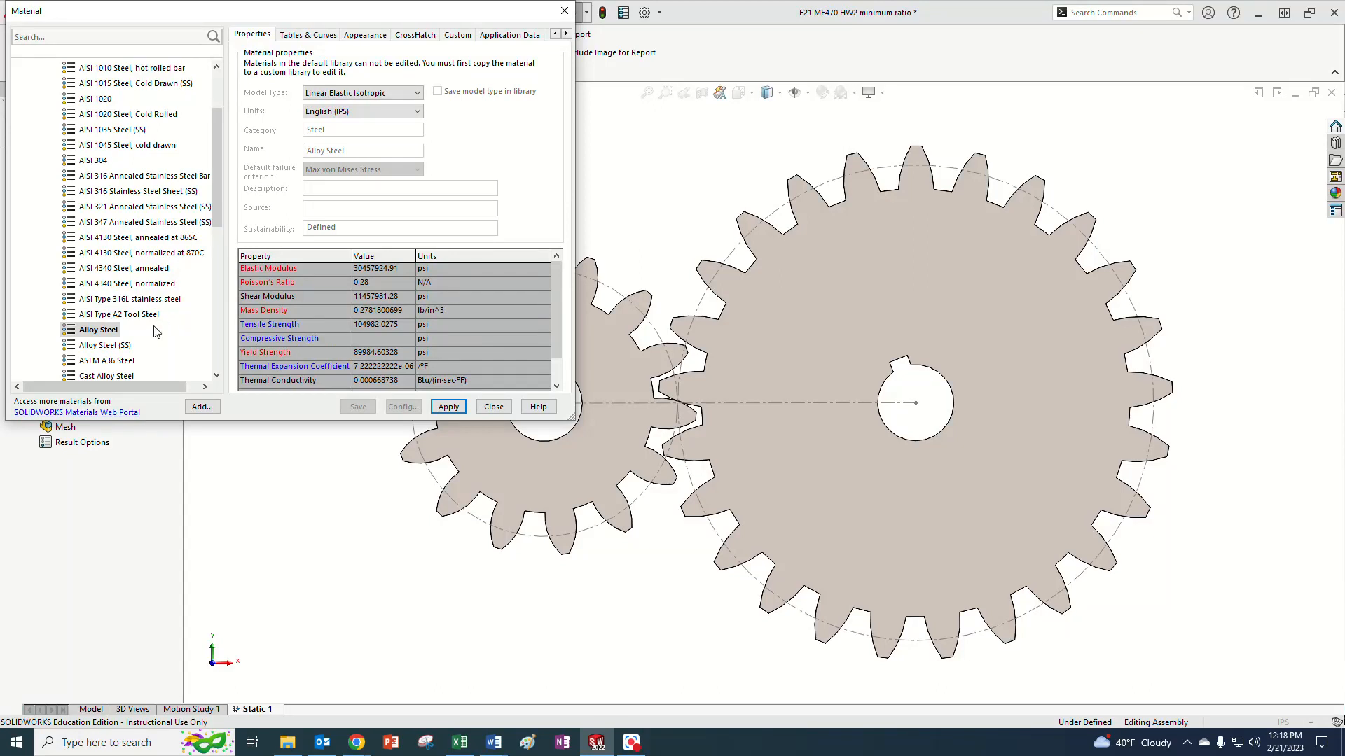
Apply Alloy Steel to both gears, close the material library and widen the study tree to show the full names.
scroll(156, 332, "down", 1)
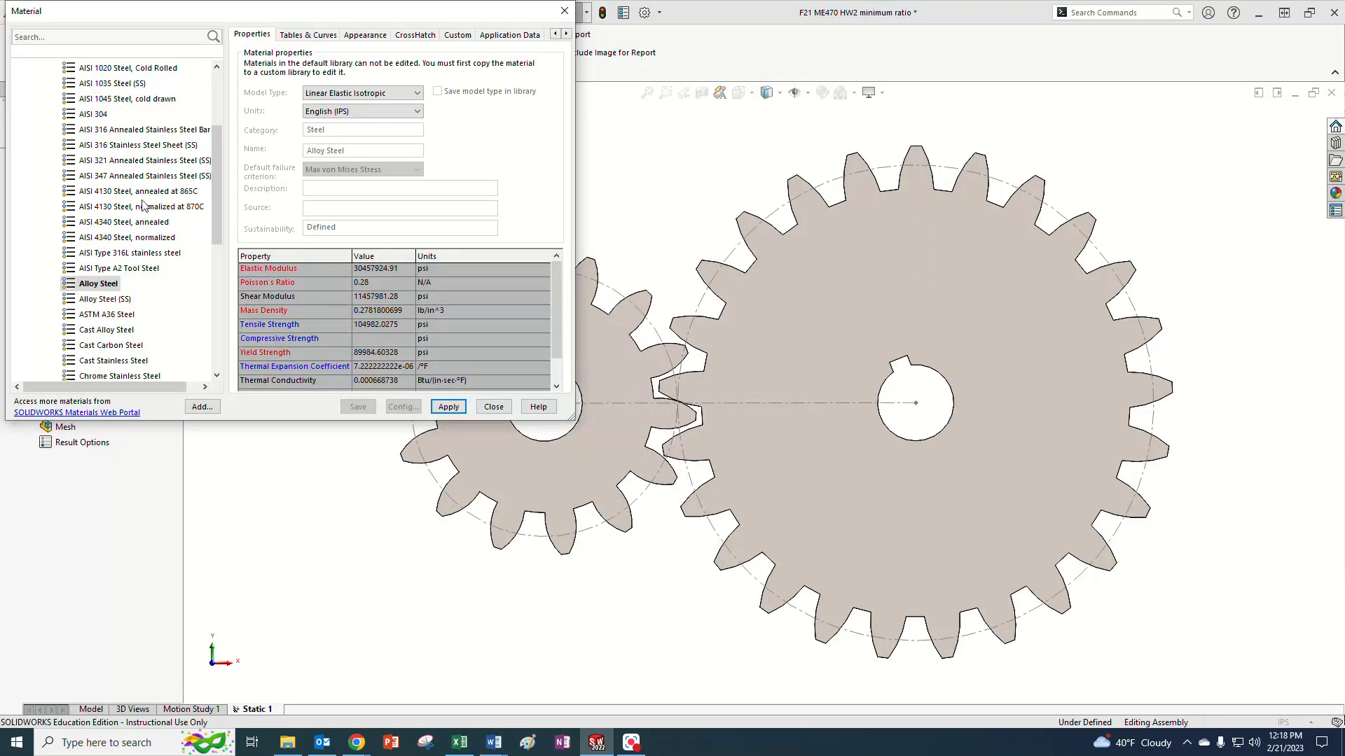
left_click(452, 409)
left_click(493, 407)
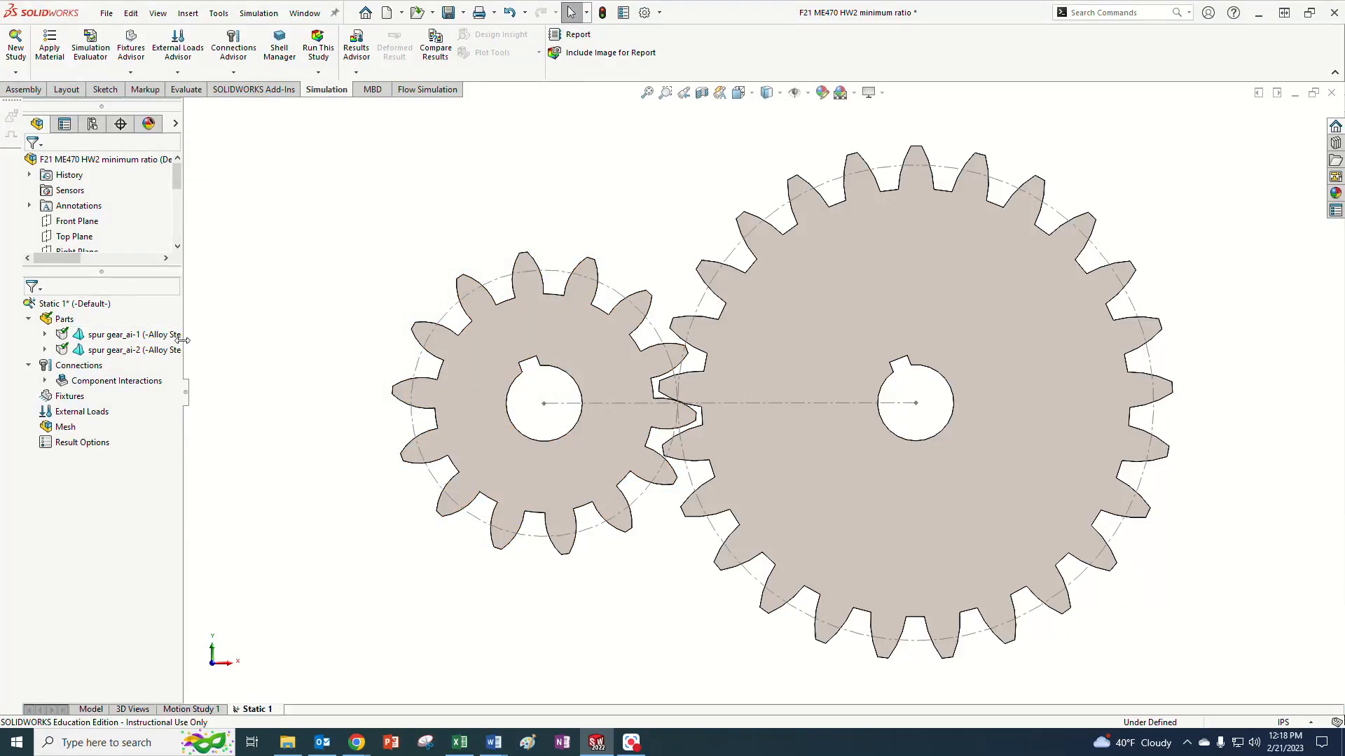
left_click_drag(182, 340, 233, 340)
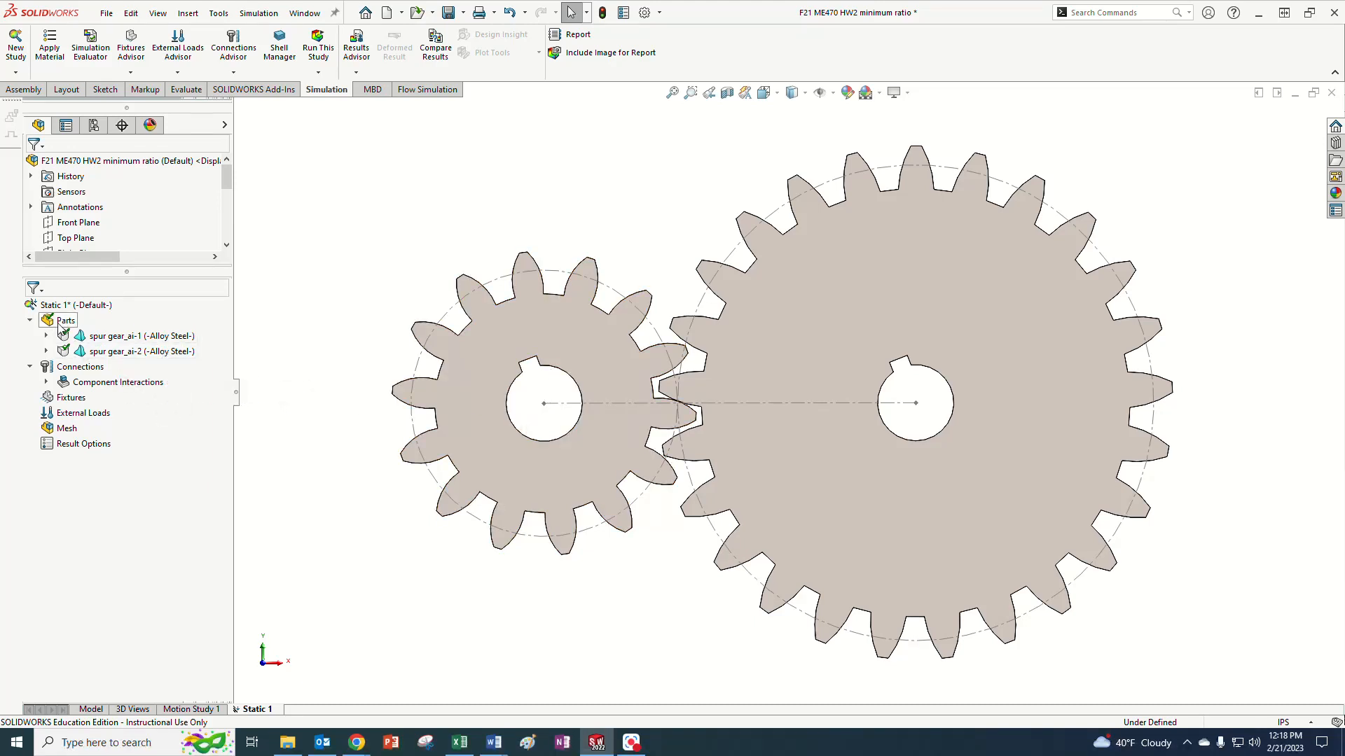
Reveal the study's global interaction under the component interactions and examine the tooth contact zone between the two gears.
left_click(47, 369)
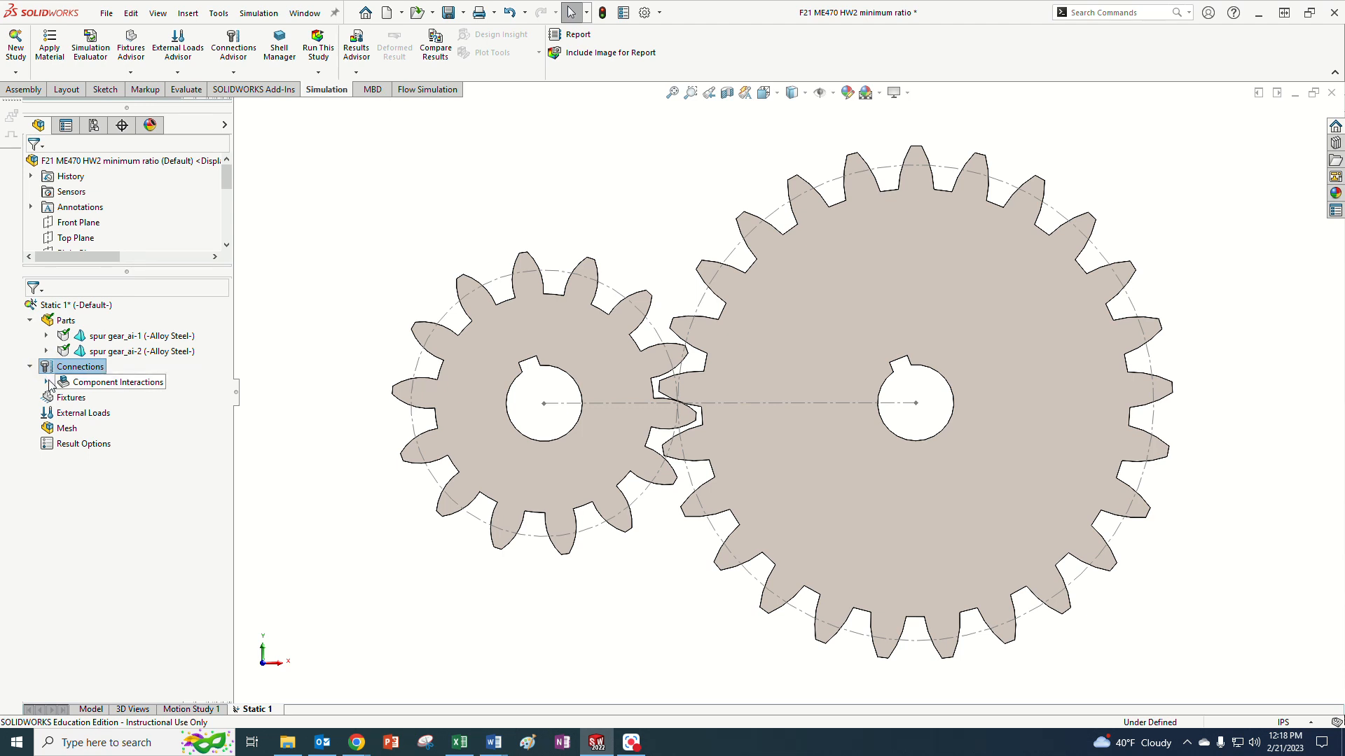
left_click(47, 382)
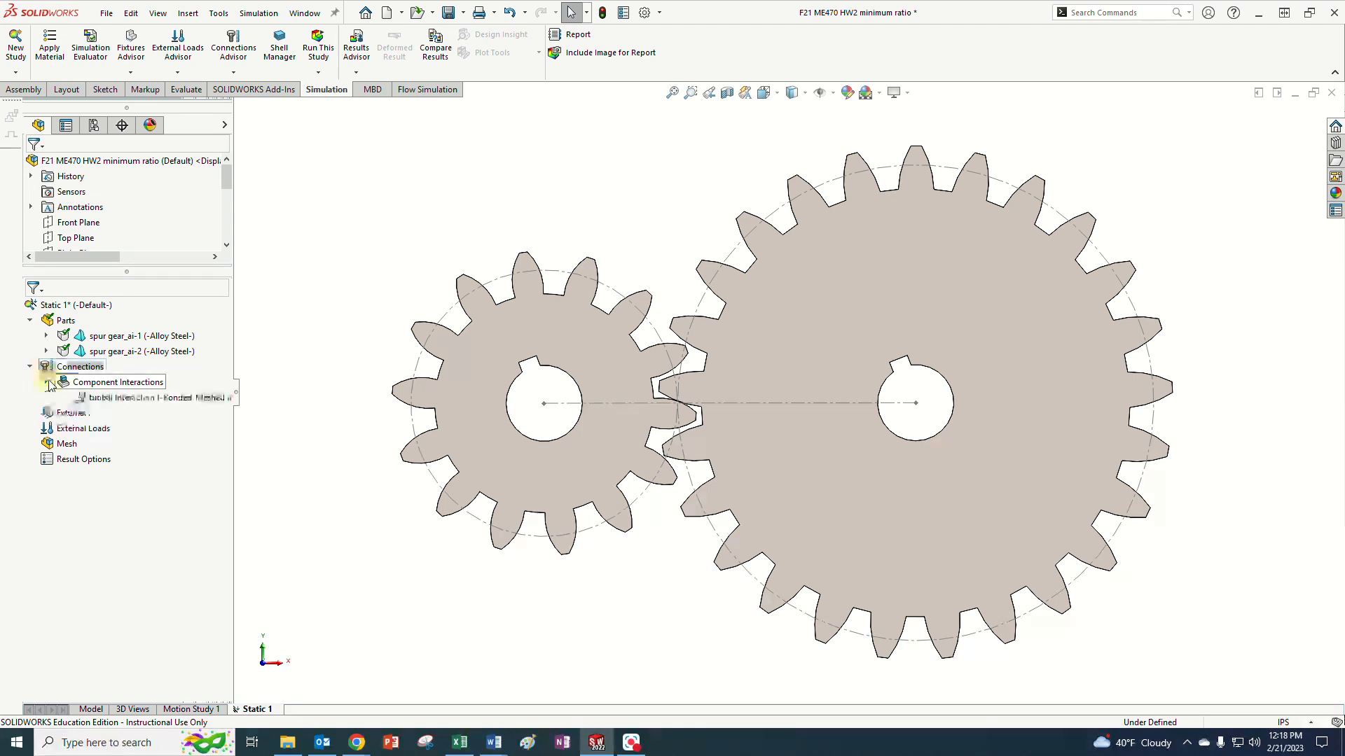
left_click(129, 397)
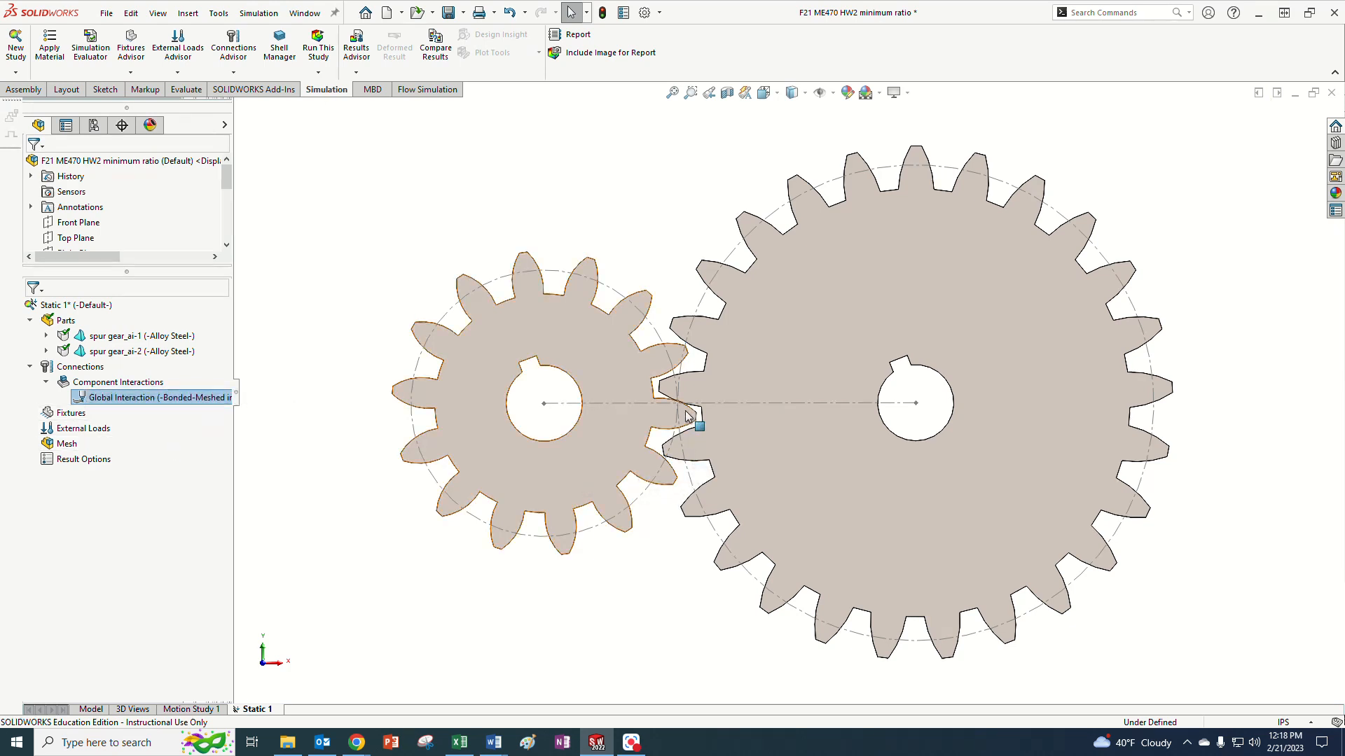
scroll(697, 410, "down", 6)
scroll(700, 404, "down", 3)
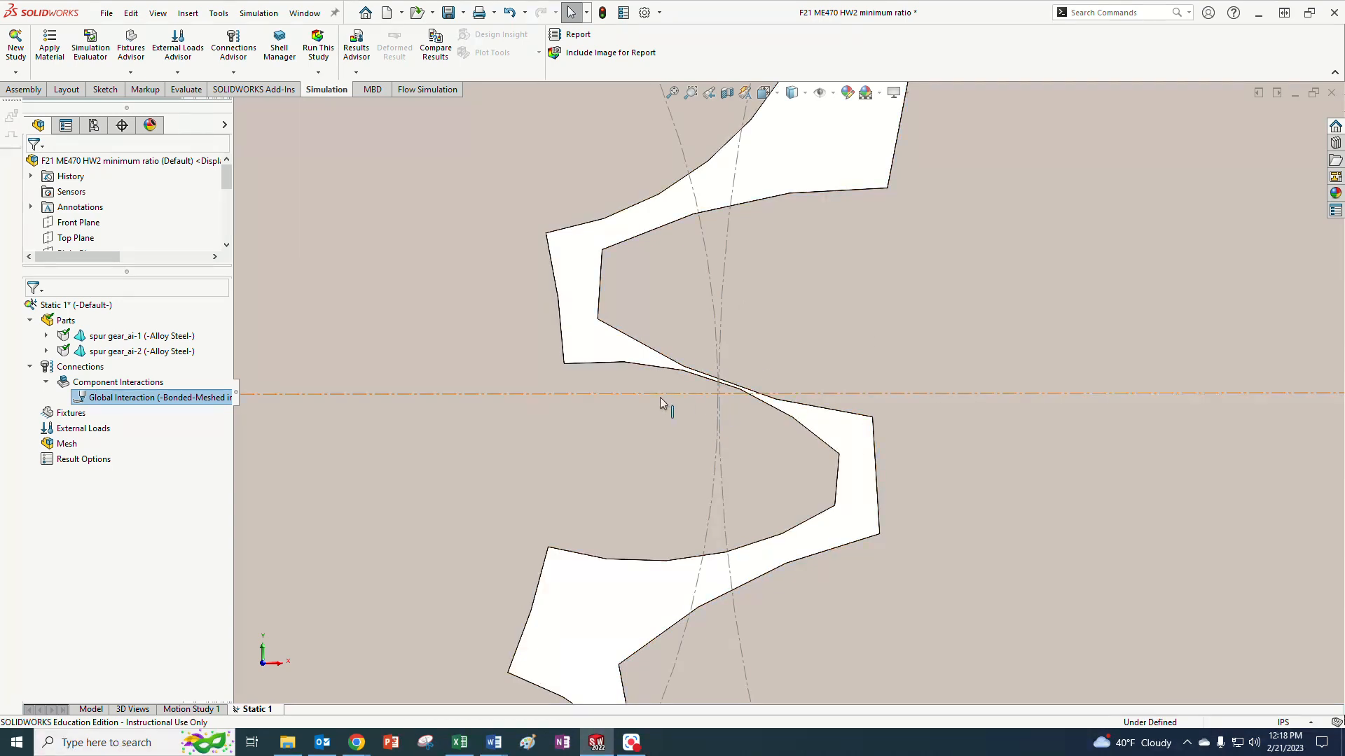
Change the global component interaction of the whole assembly to Contact, checking the gap between the meshing teeth.
right_click(112, 397)
left_click(154, 408)
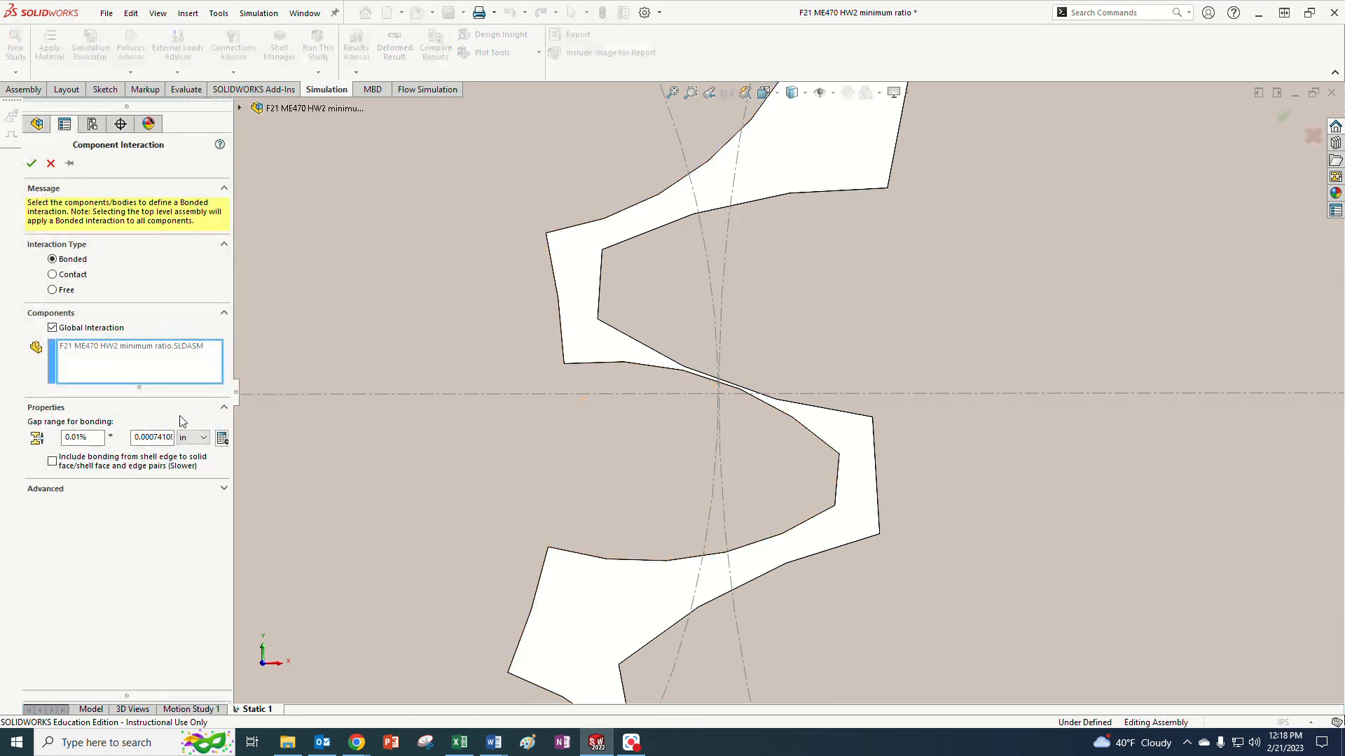
left_click(53, 276)
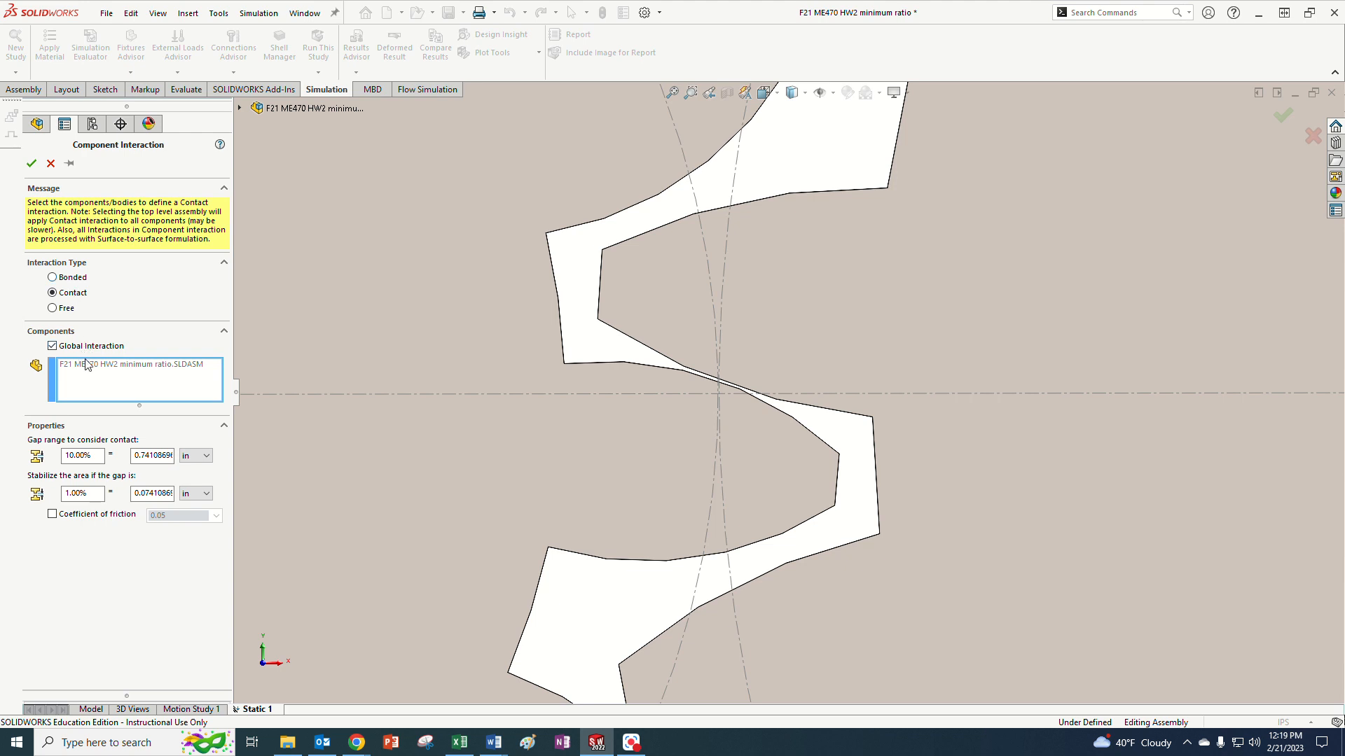
scroll(727, 382, "down", 3)
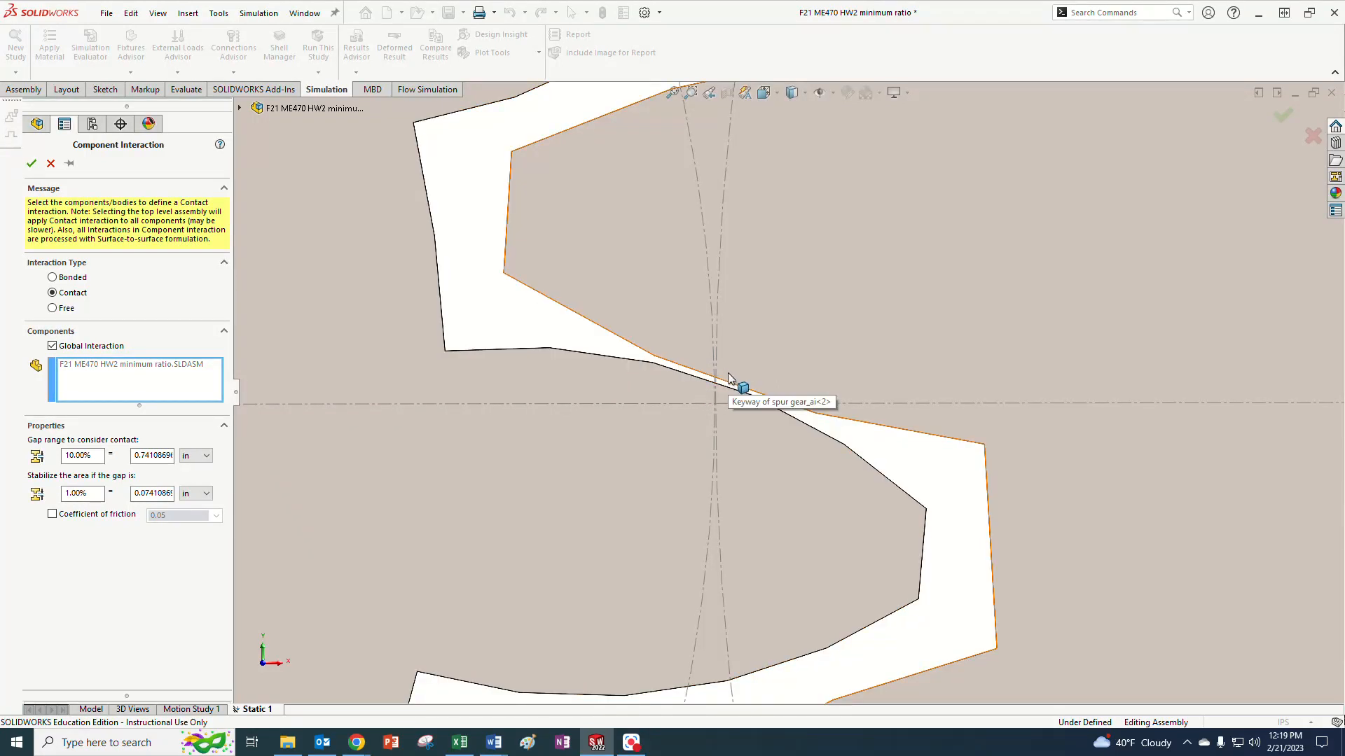
scroll(724, 386, "down", 5)
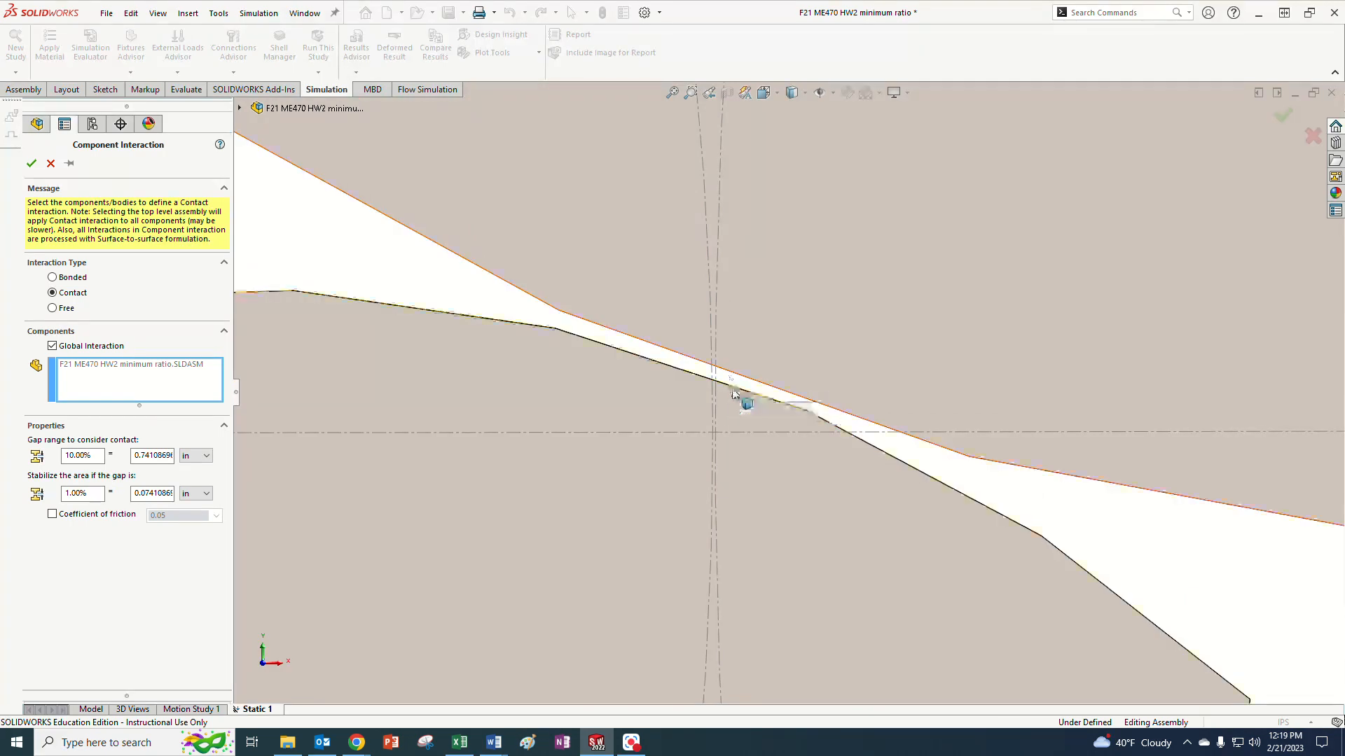
scroll(744, 397, "up", 3)
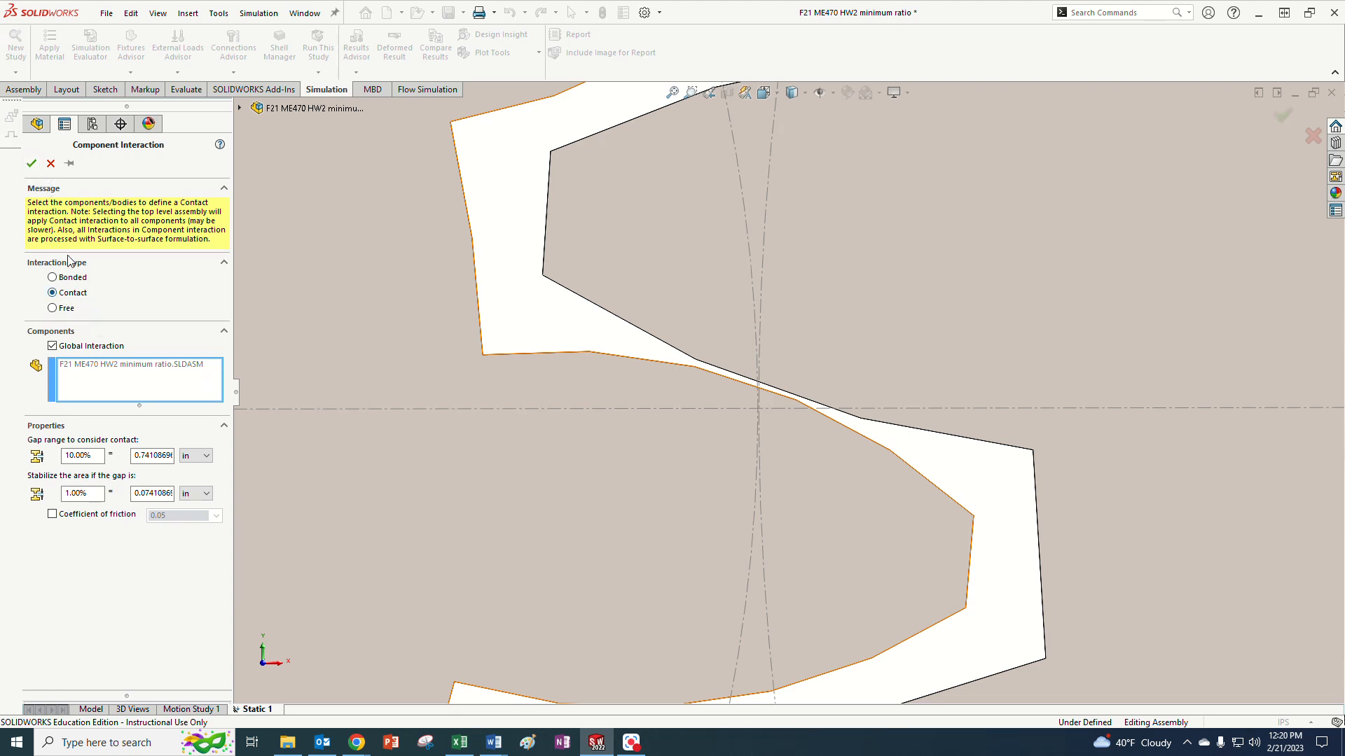
left_click(31, 163)
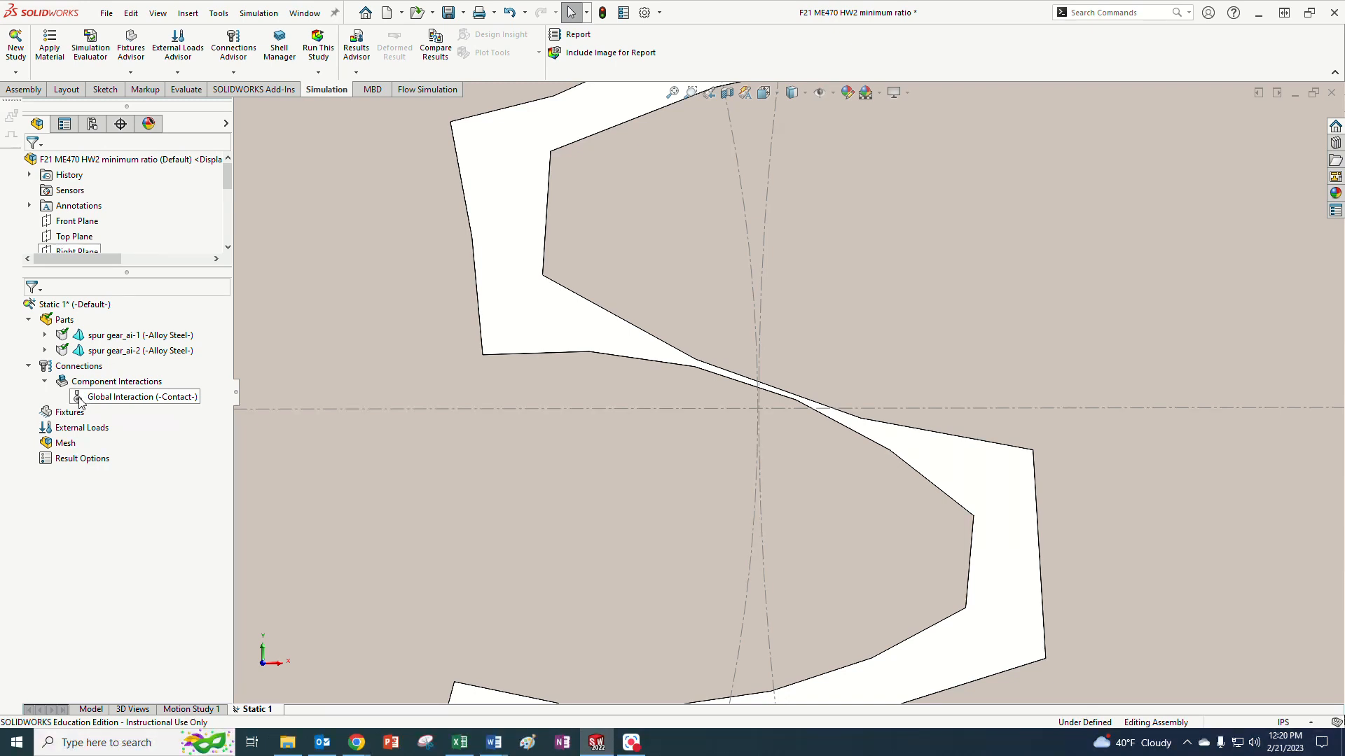
Add a Fixed Geometry fixture to the cylindrical bore face of the large gear.
right_click(49, 417)
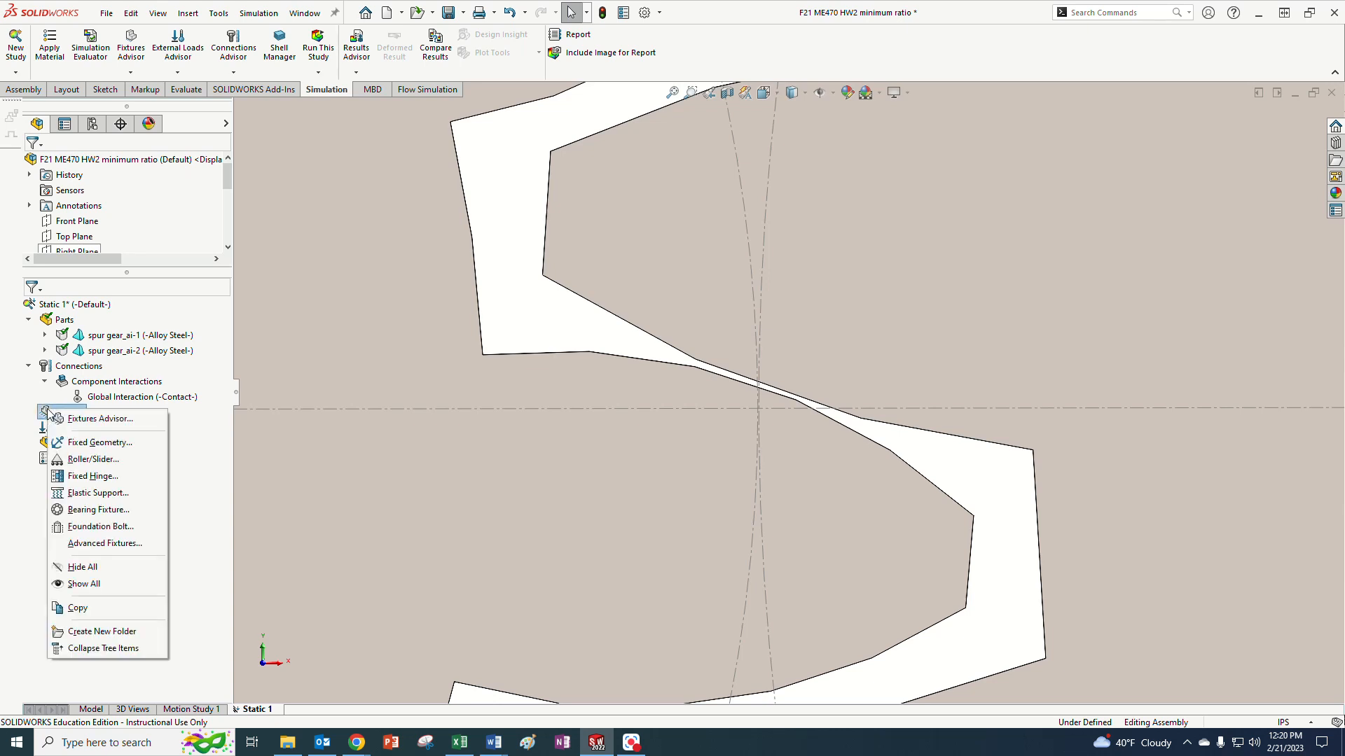
left_click(84, 443)
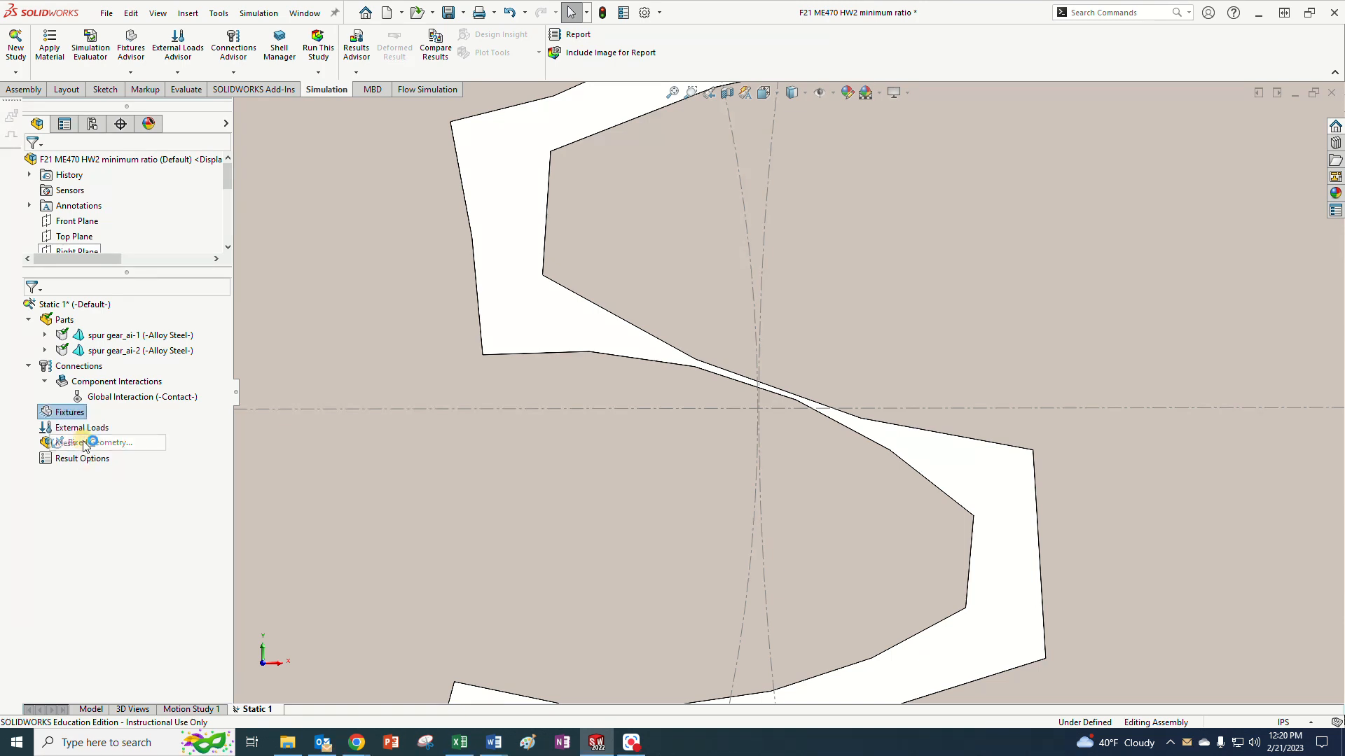
scroll(980, 609, "up", 3)
scroll(985, 608, "up", 5)
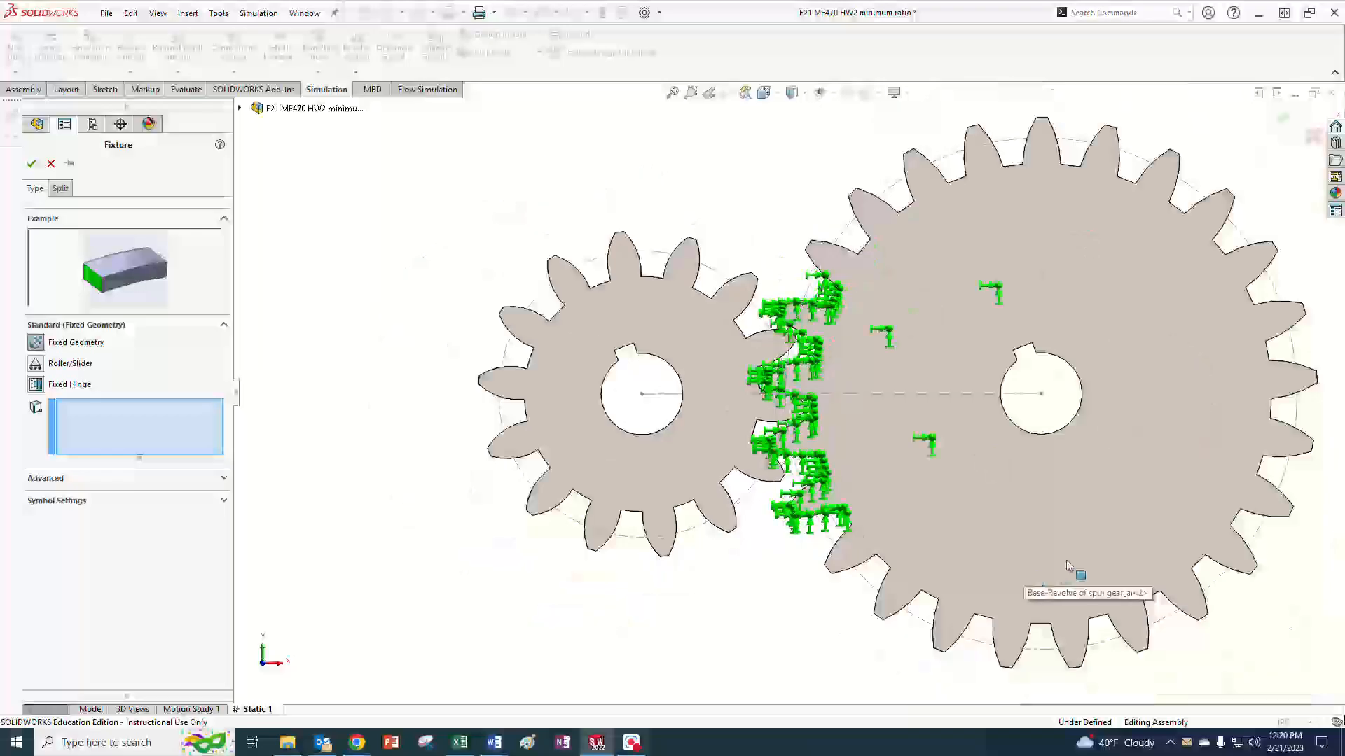
scroll(1033, 398, "down", 7)
middle_click_drag(901, 334, 922, 364)
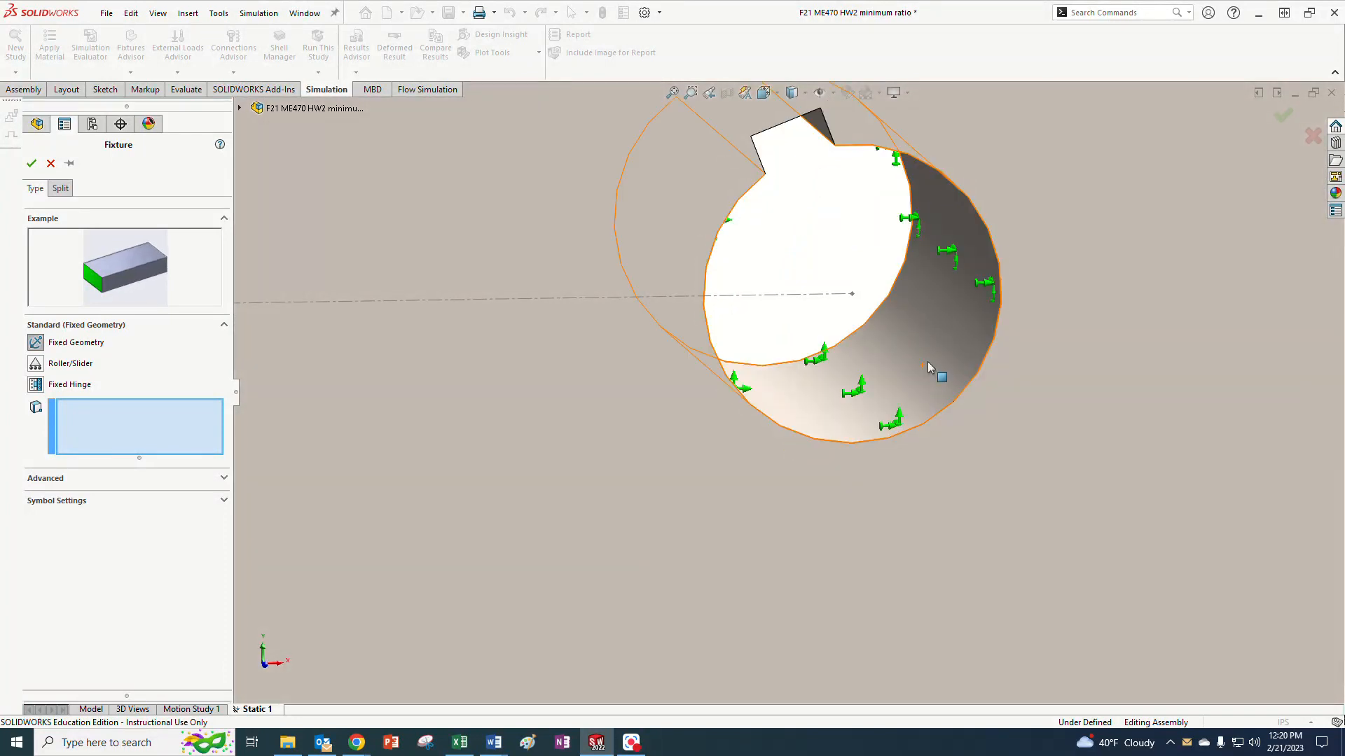
left_click(927, 361)
scroll(922, 413, "up", 8)
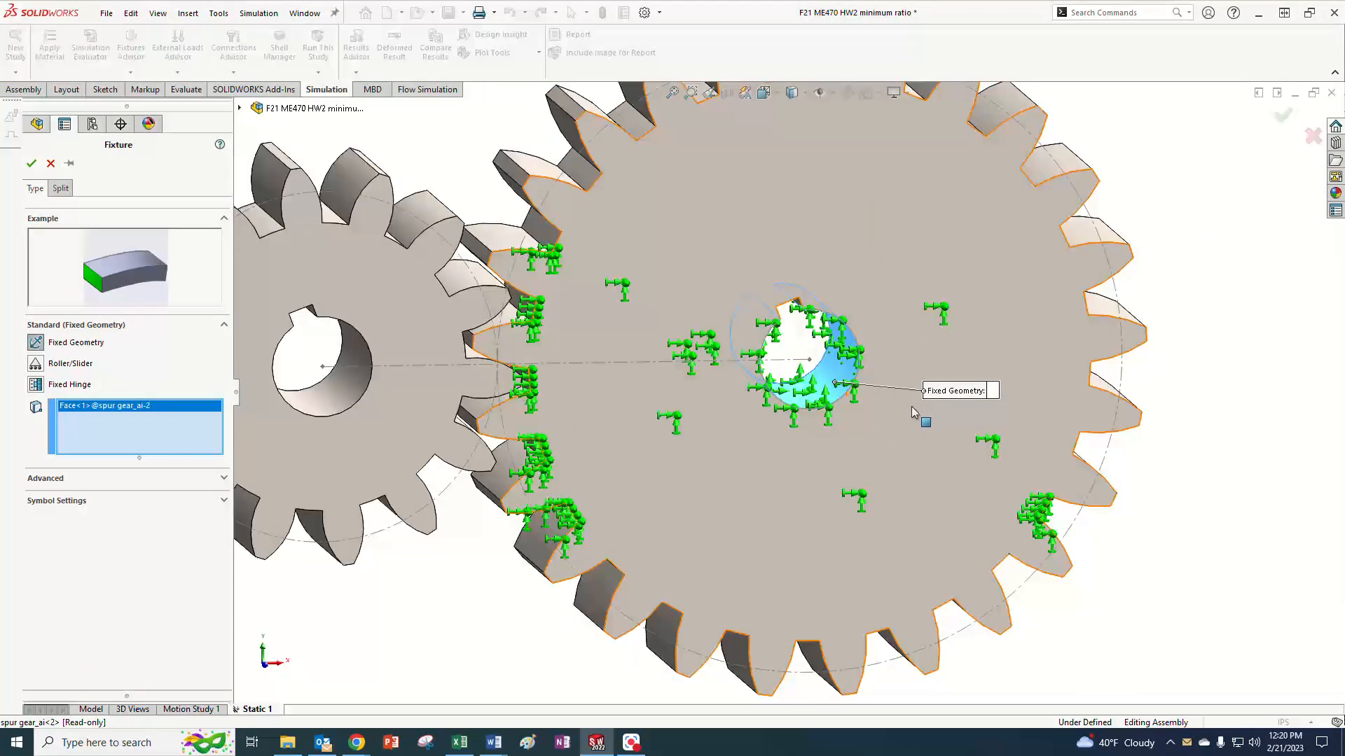
middle_click_drag(1068, 562, 1054, 531)
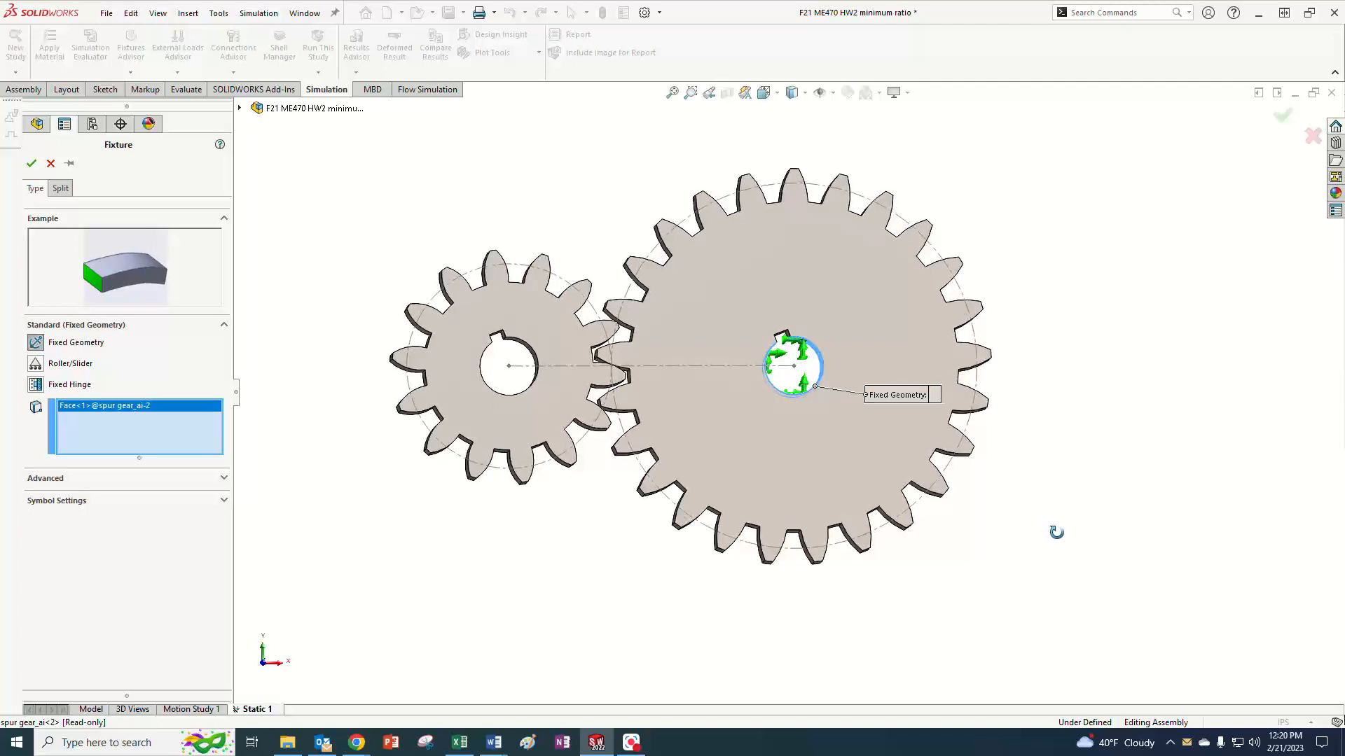
left_click(30, 163)
Start an advanced On Cylindrical Faces fixture and select the small gear's cylindrical bore face for it.
right_click(51, 414)
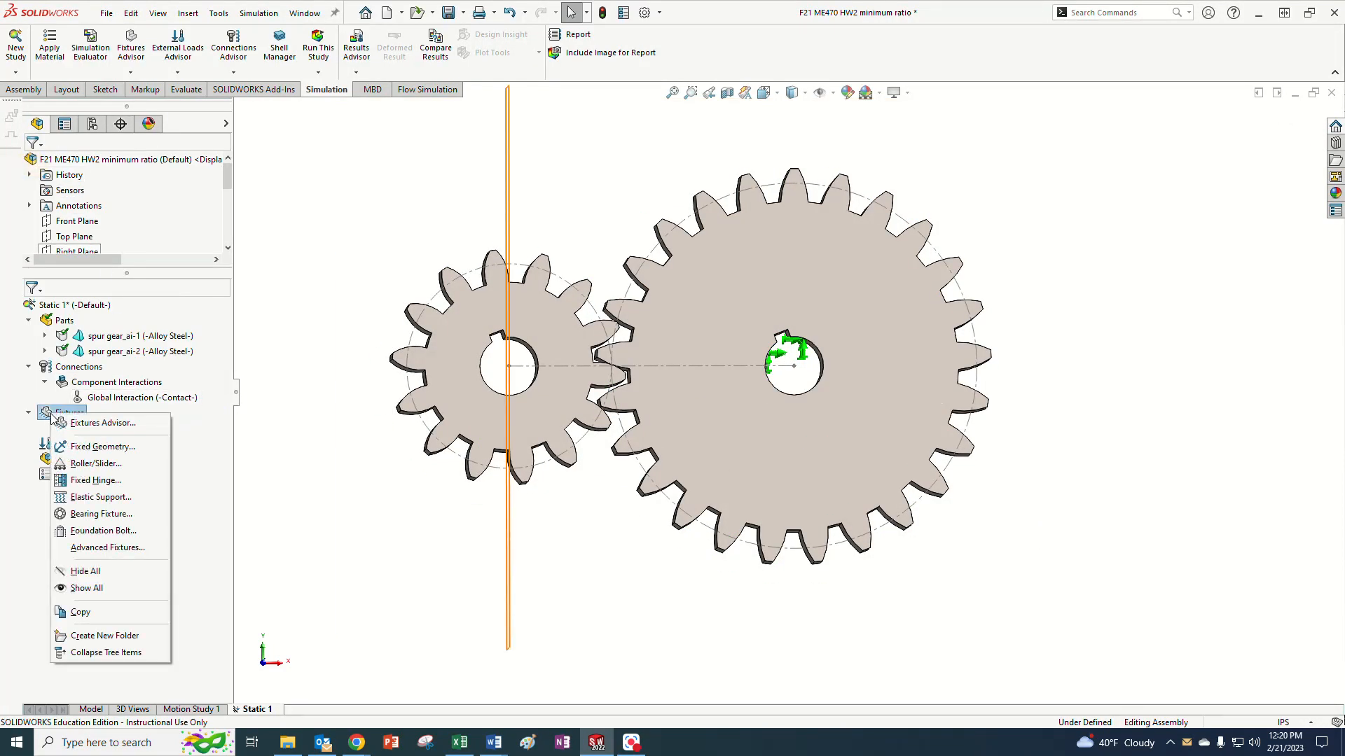
left_click(80, 448)
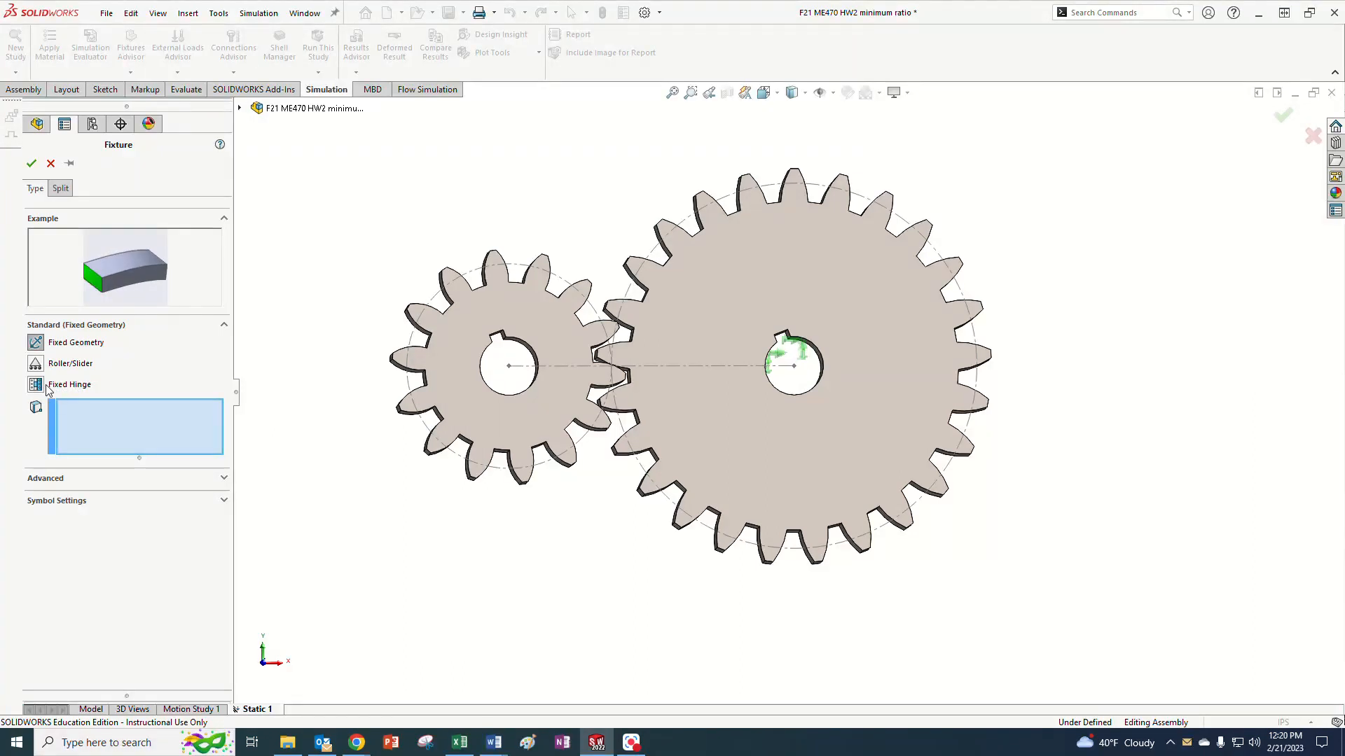
left_click(47, 479)
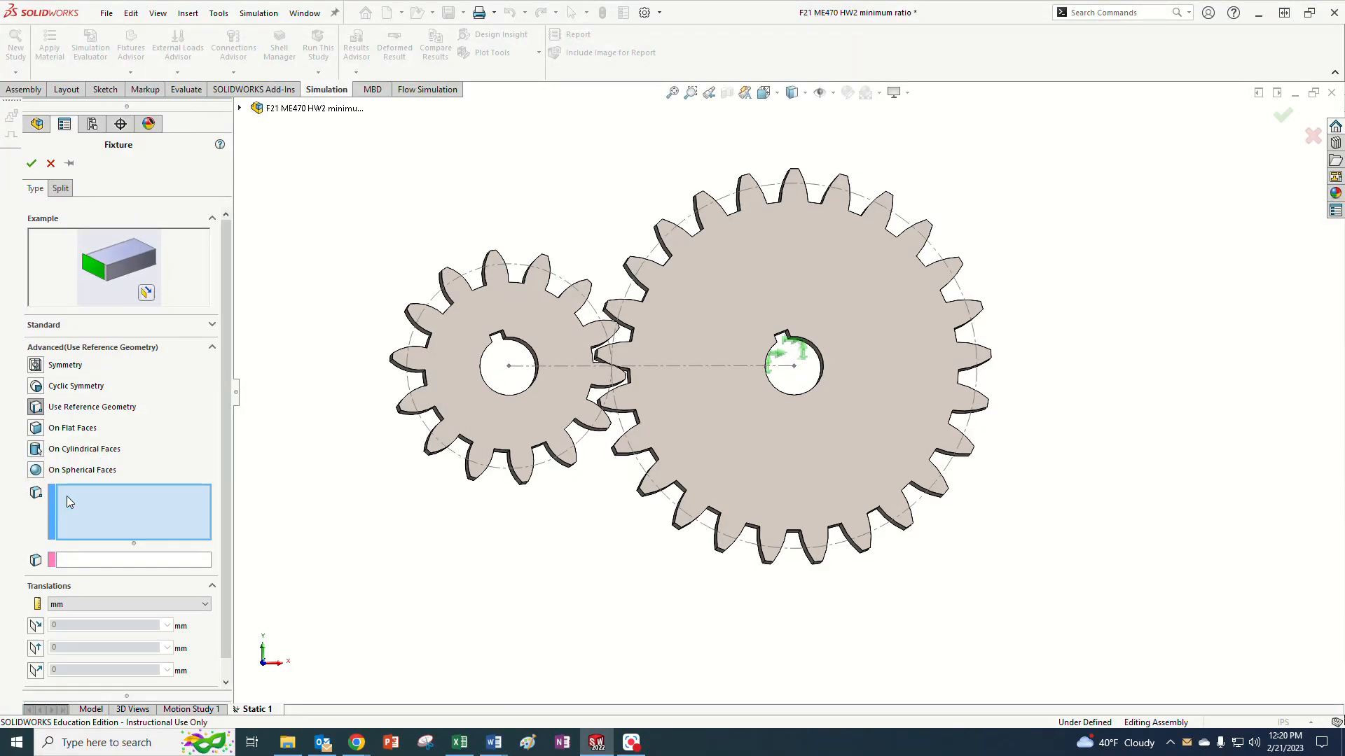
left_click(37, 449)
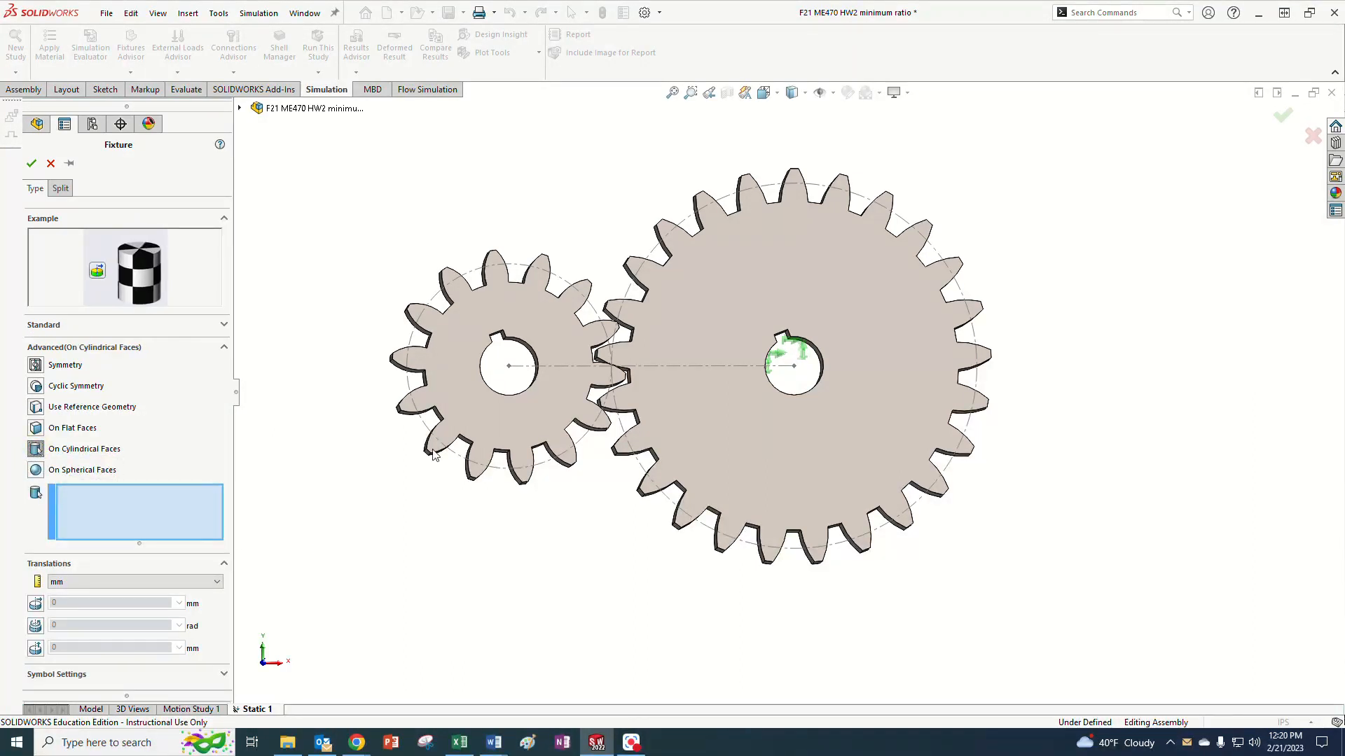
scroll(551, 368, "down", 4)
middle_click_drag(510, 344, 526, 370)
scroll(526, 370, "up", 1)
scroll(599, 377, "down", 4)
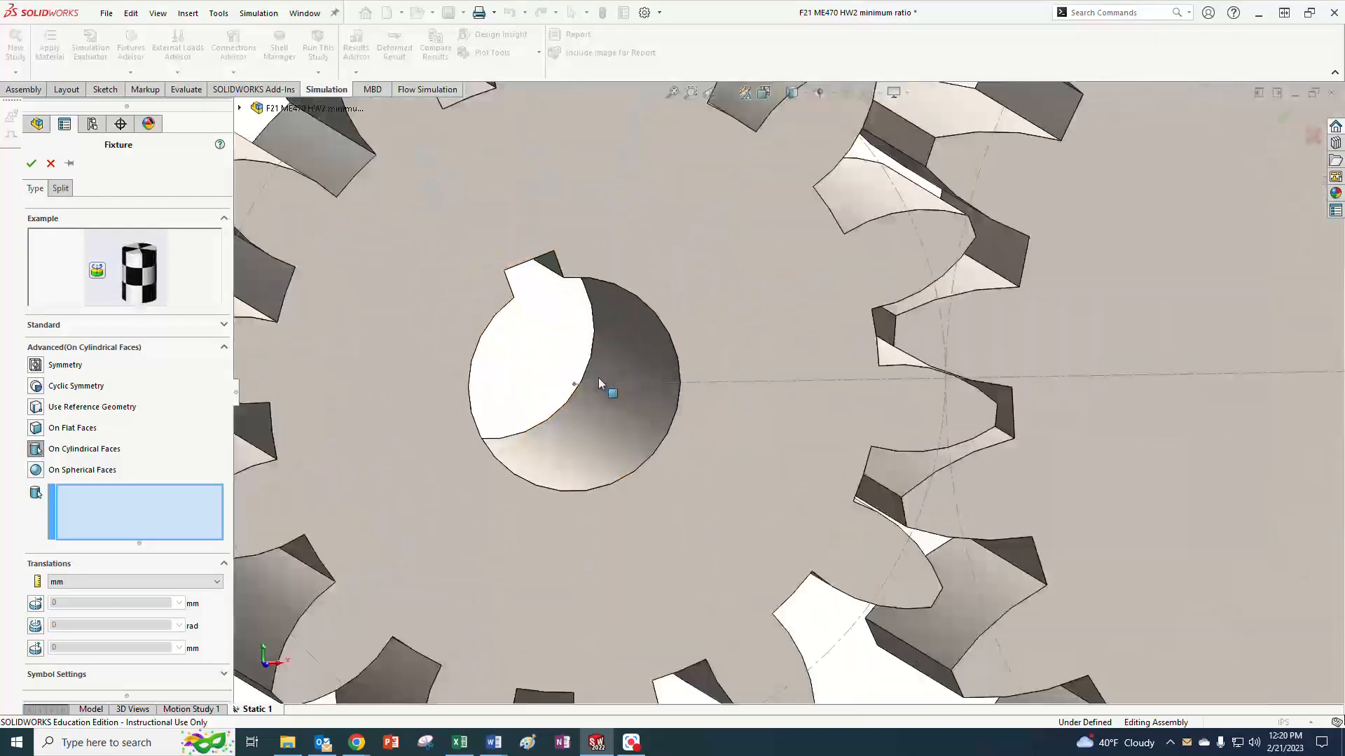
scroll(599, 377, "down", 2)
left_click(623, 385)
scroll(656, 479, "up", 5)
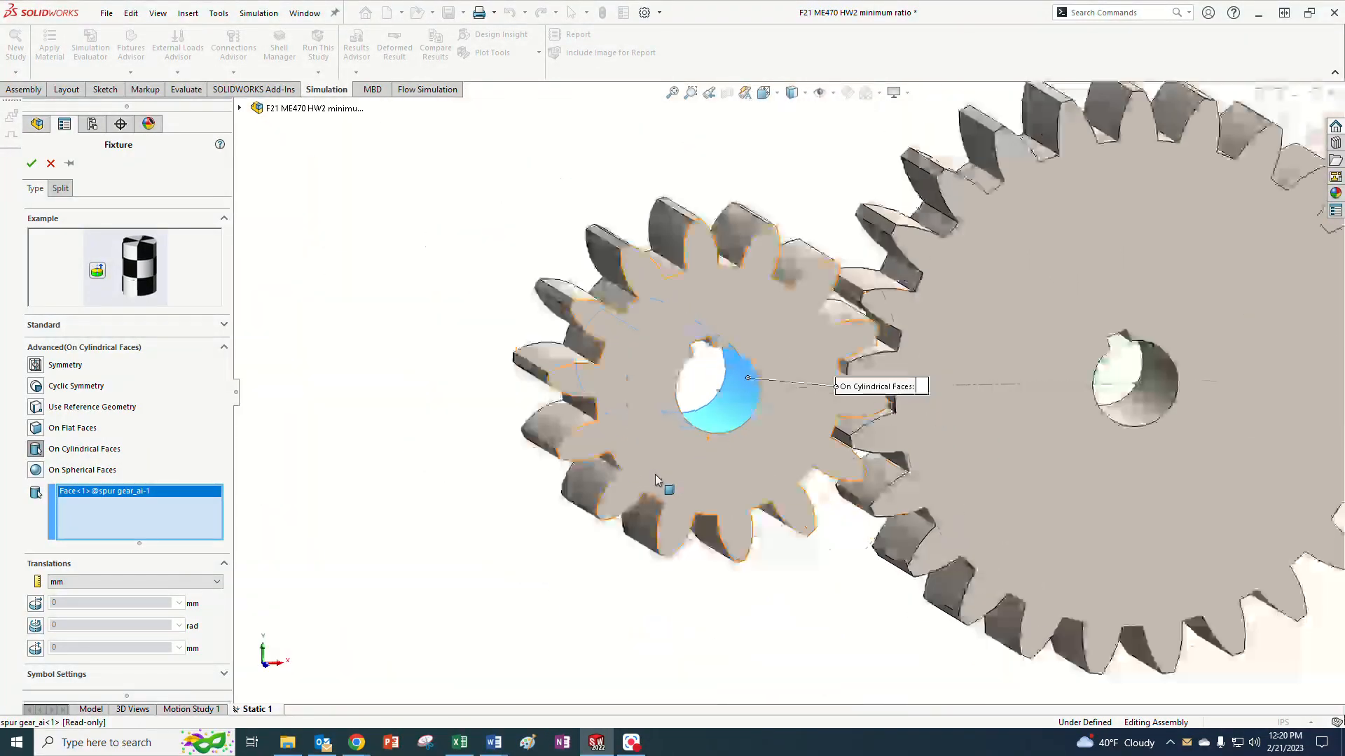
Restrain the small gear's bore radially and axially at 0 mm, leaving the circumferential direction free, and apply the fixture.
middle_click_drag(832, 602, 807, 545)
scroll(808, 544, "up", 1)
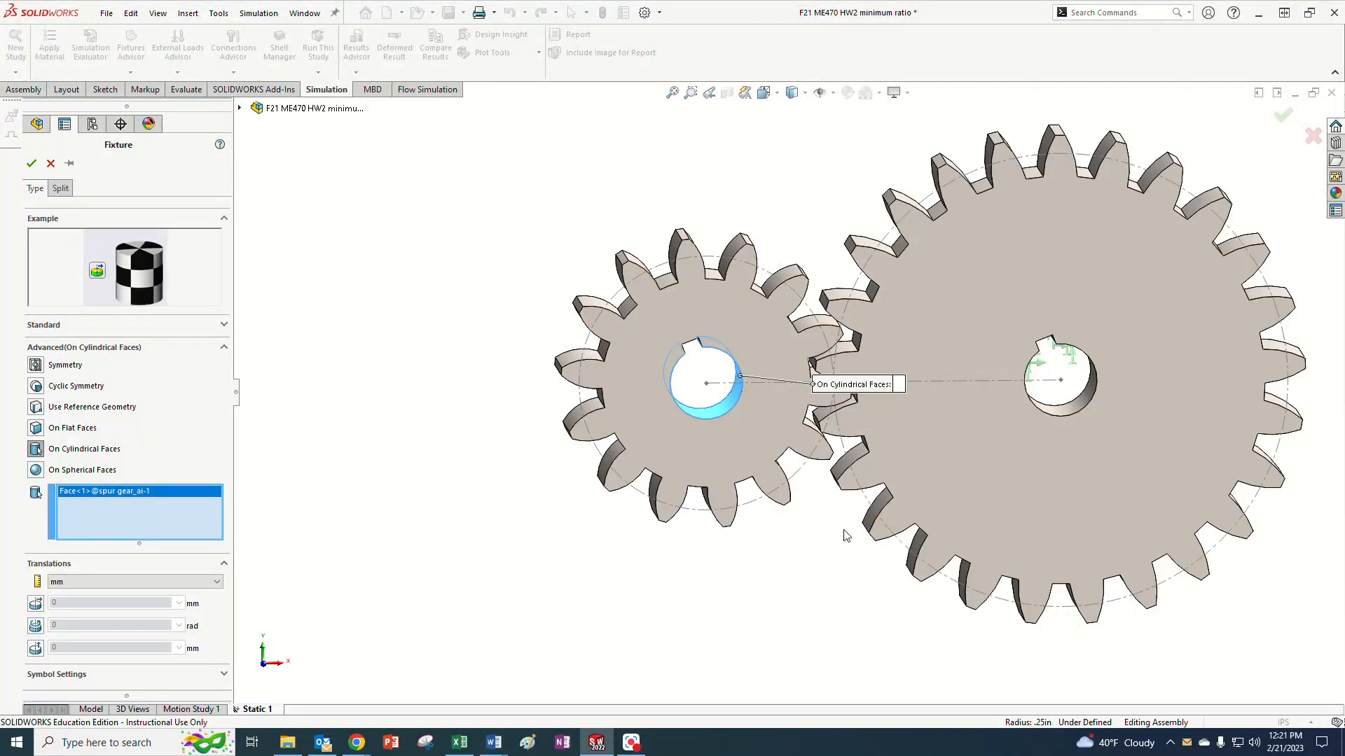
scroll(799, 591, "up", 1)
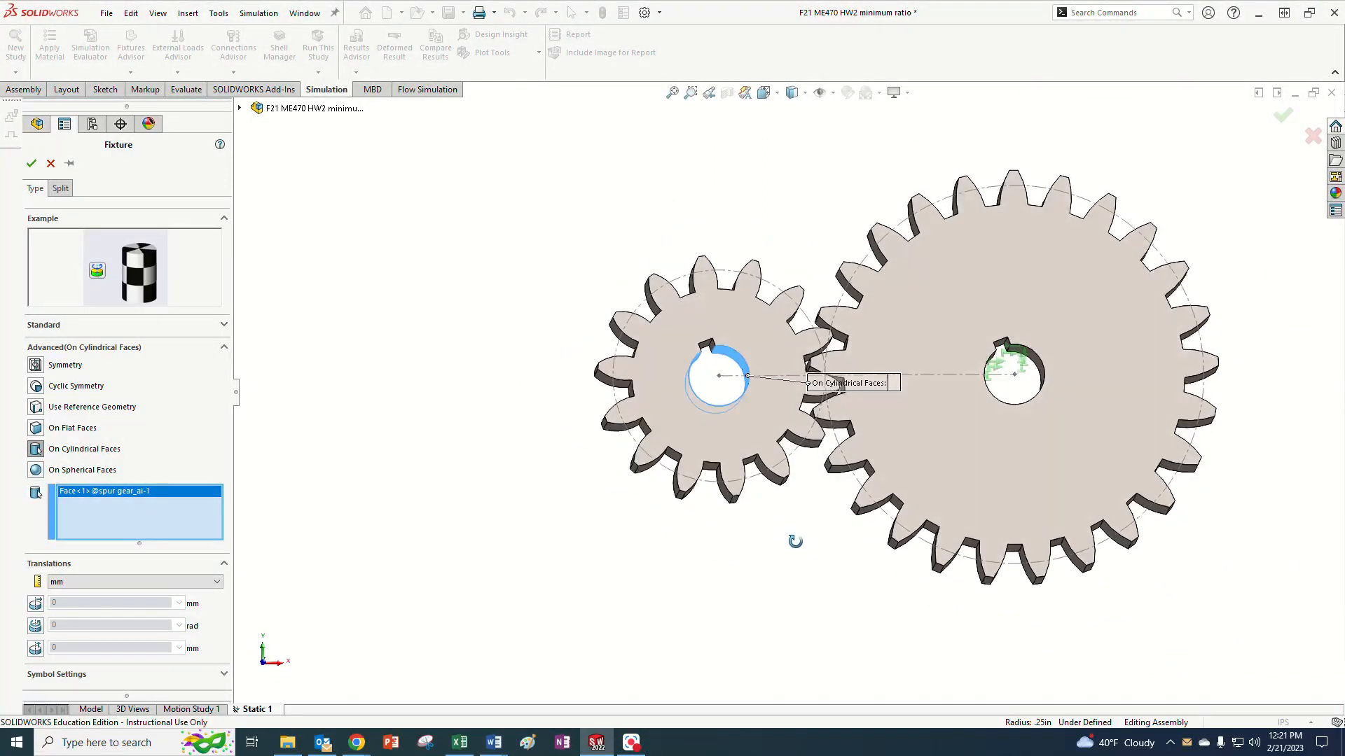
scroll(767, 399, "down", 3)
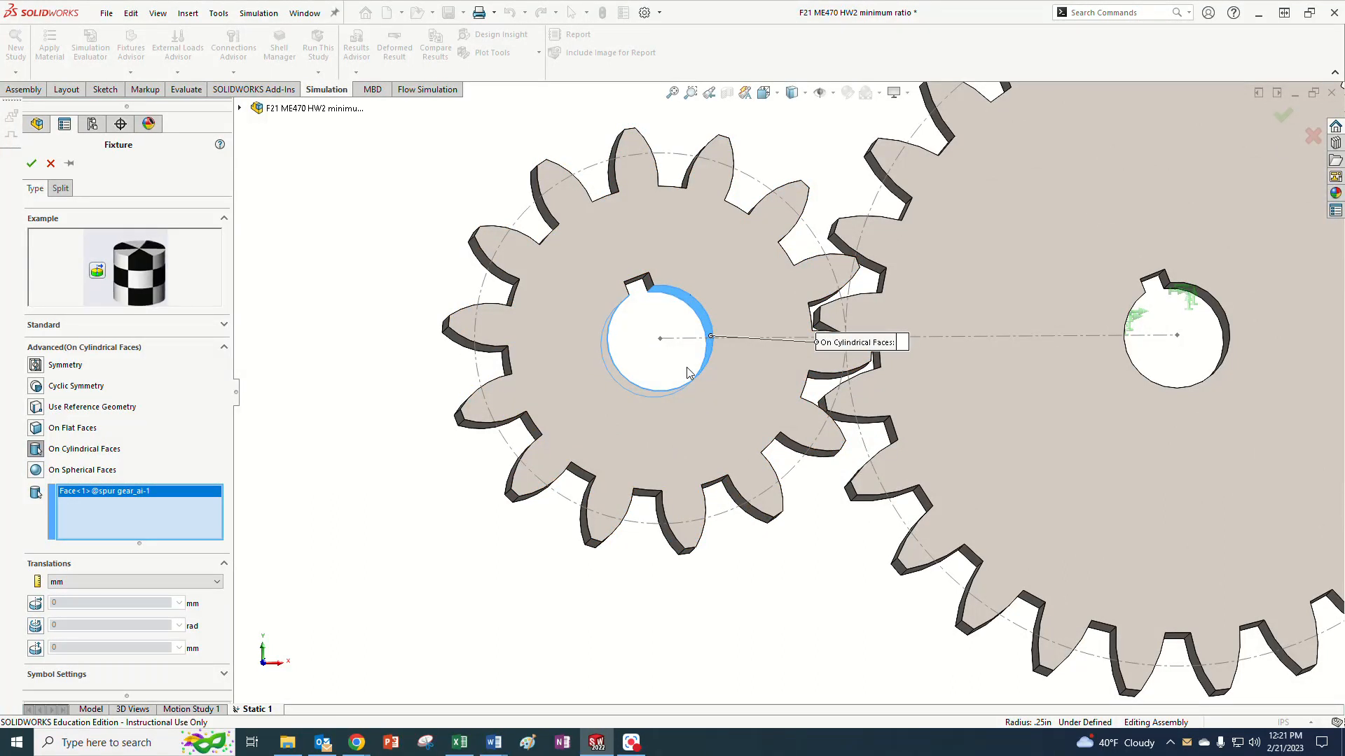
middle_click_drag(684, 375, 554, 404)
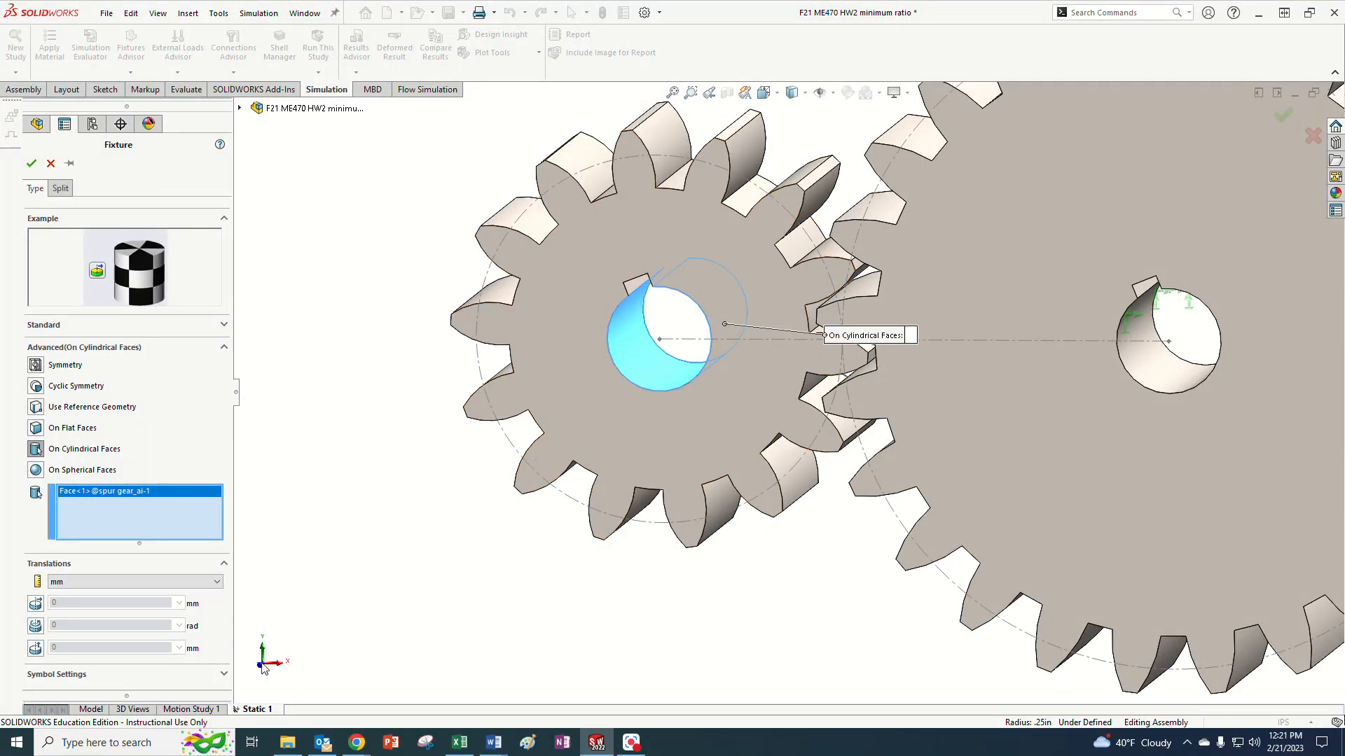
middle_click_drag(393, 621, 513, 616)
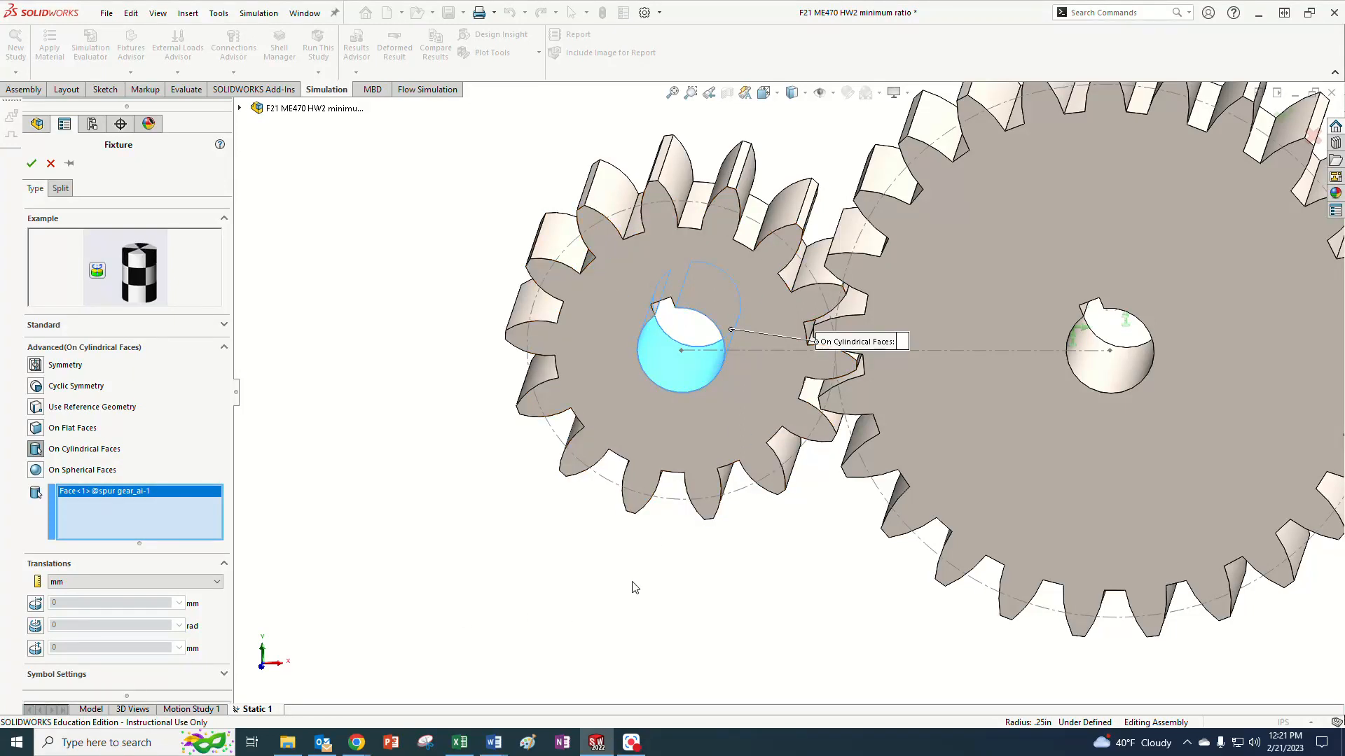
middle_click_drag(391, 626, 462, 585)
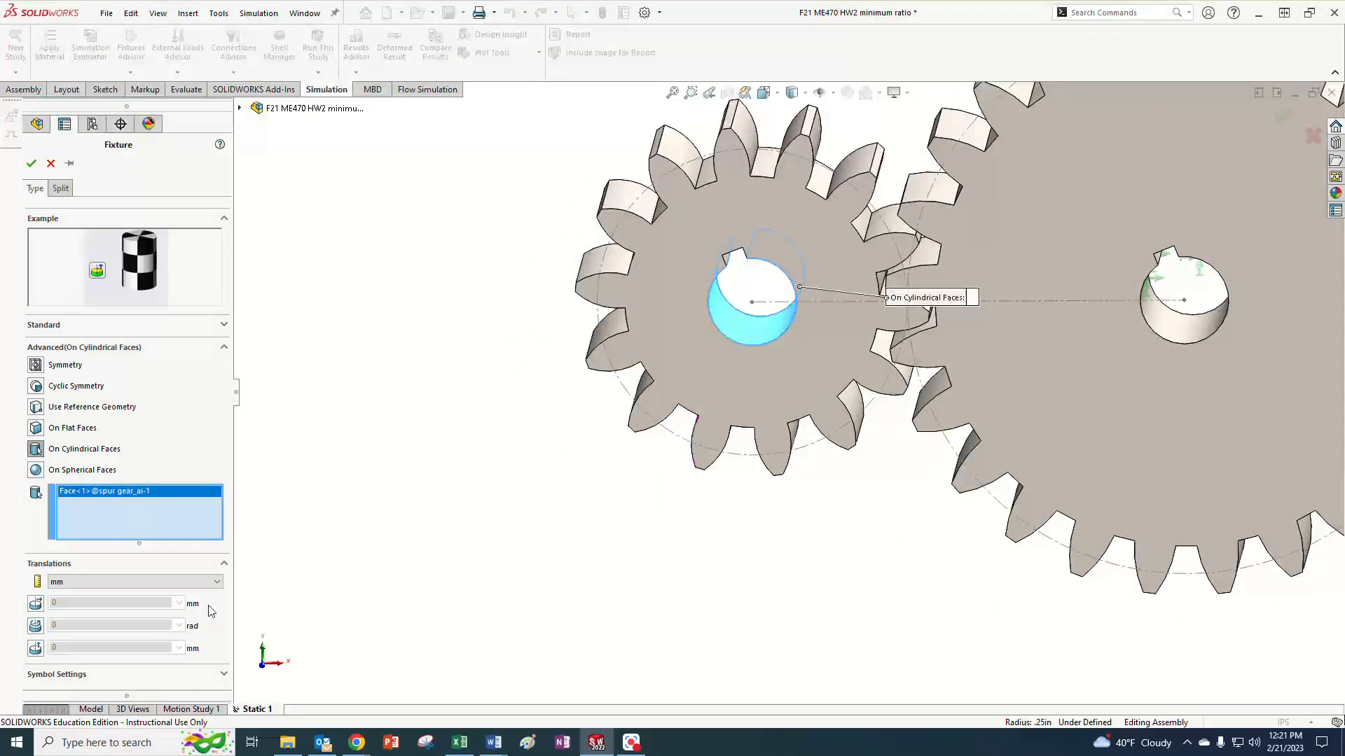
left_click(39, 607)
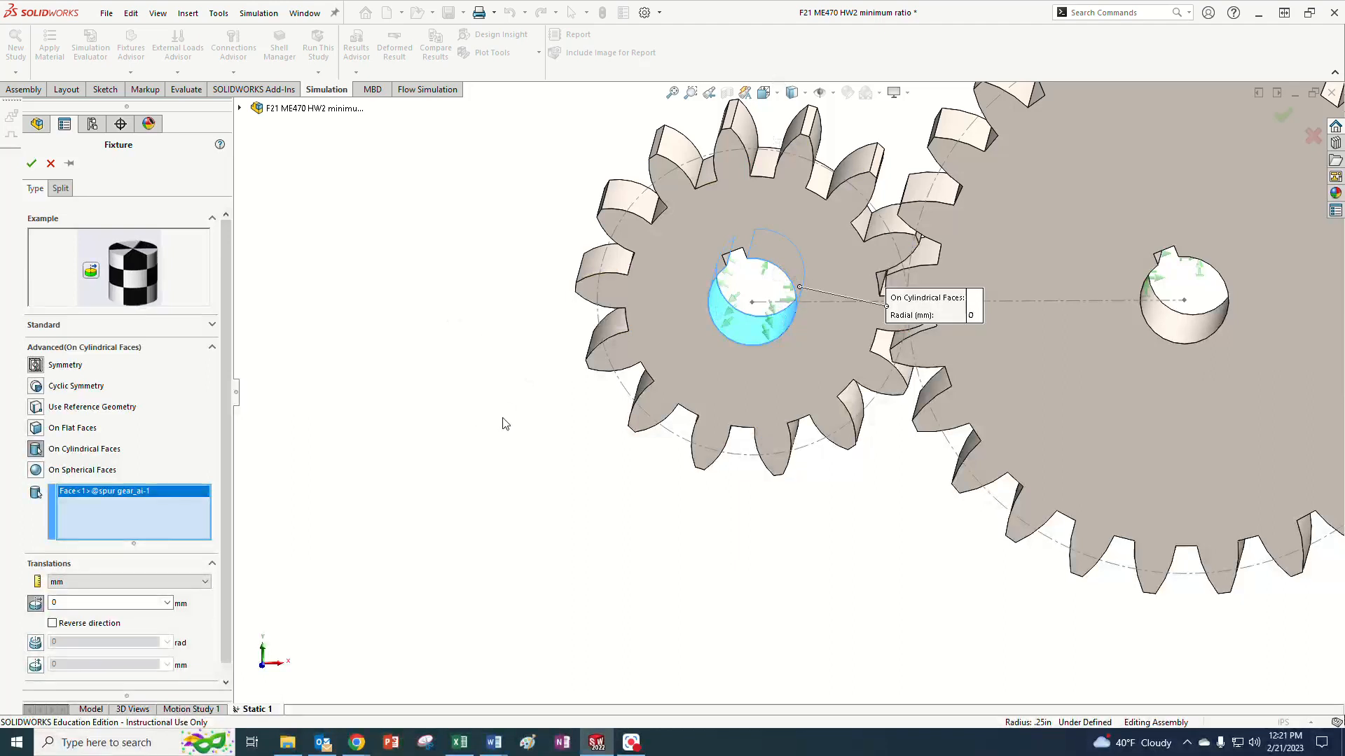
left_click(36, 666)
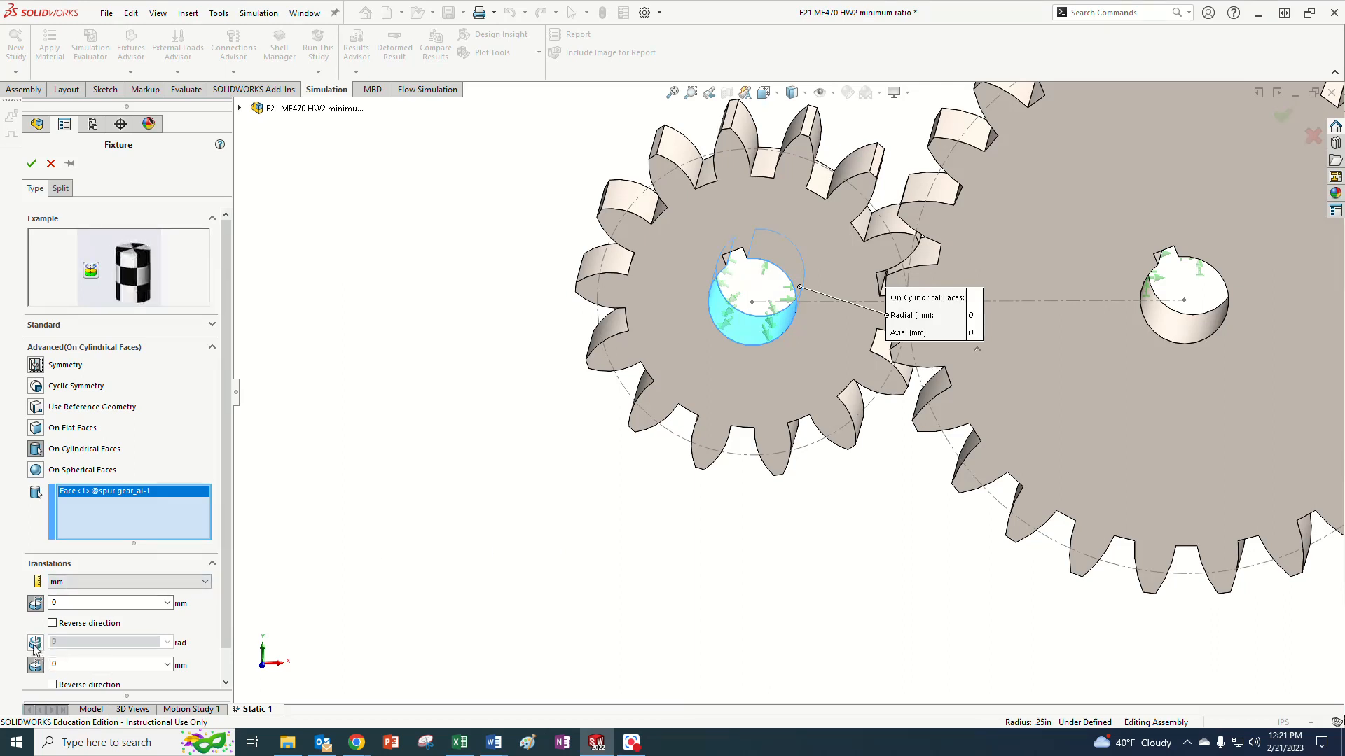
scroll(770, 301, "down", 5)
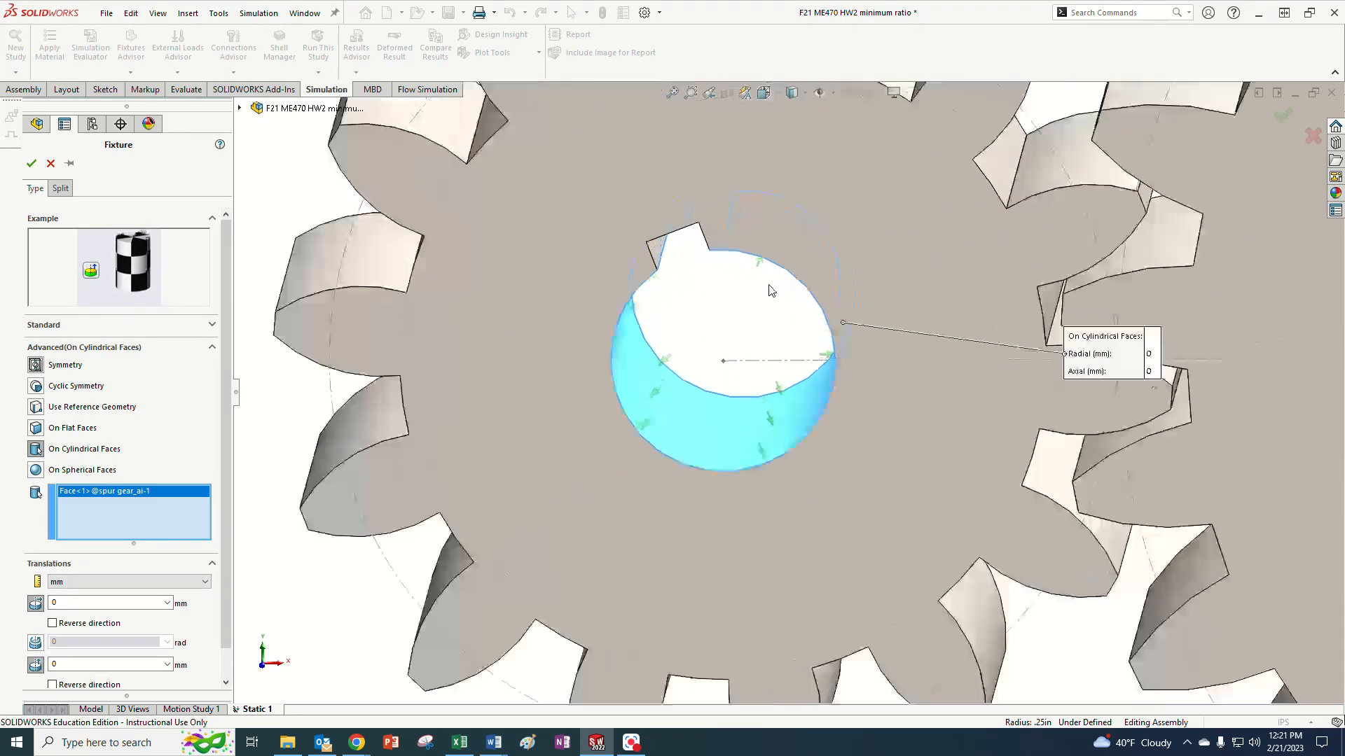
left_click(32, 164)
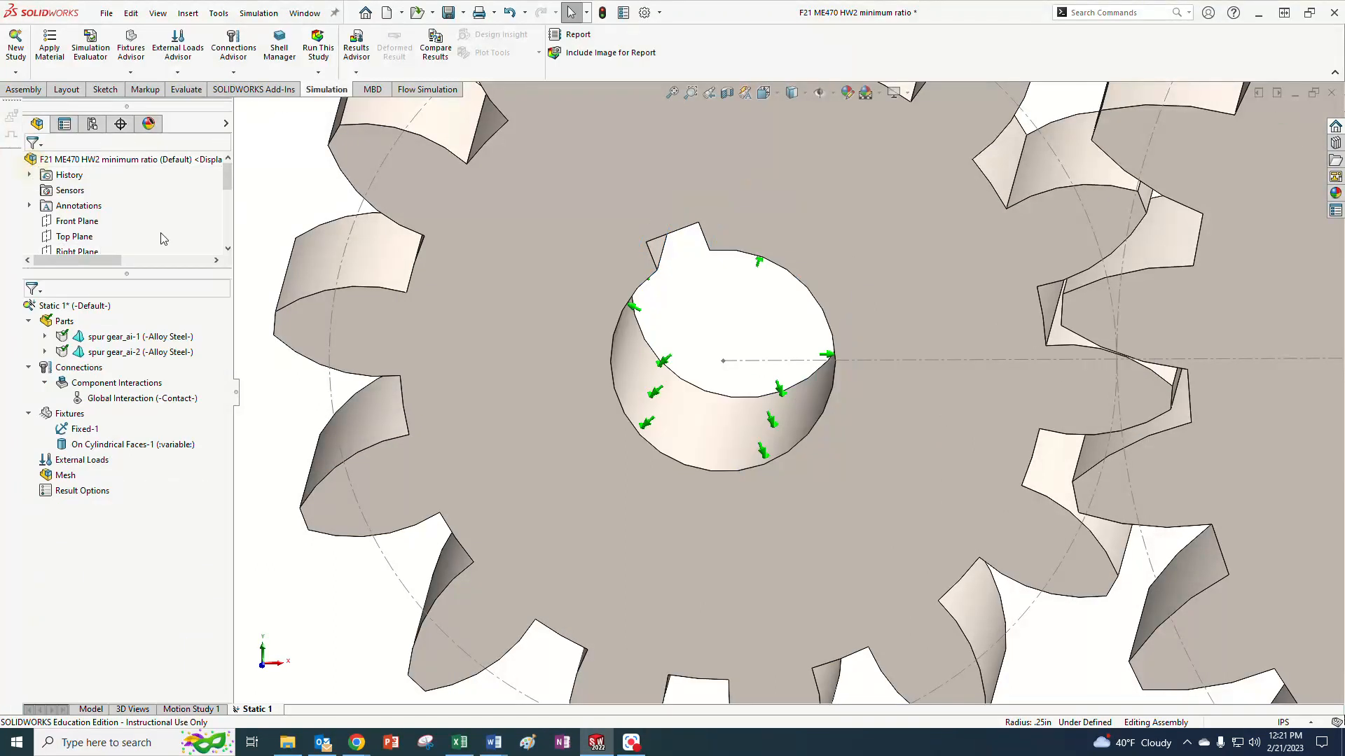
Start a Torque external load and select the small gear's cylindrical bore face to receive it.
scroll(911, 674, "up", 5)
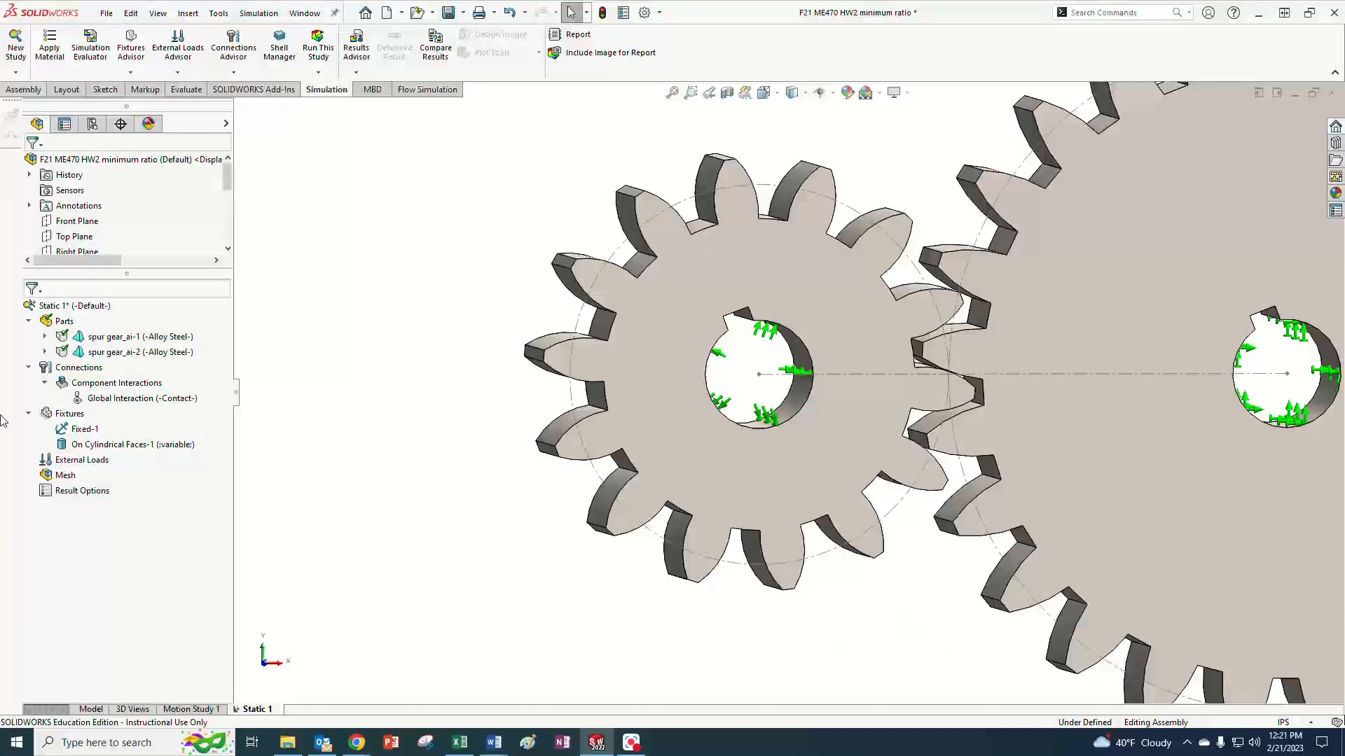
right_click(76, 464)
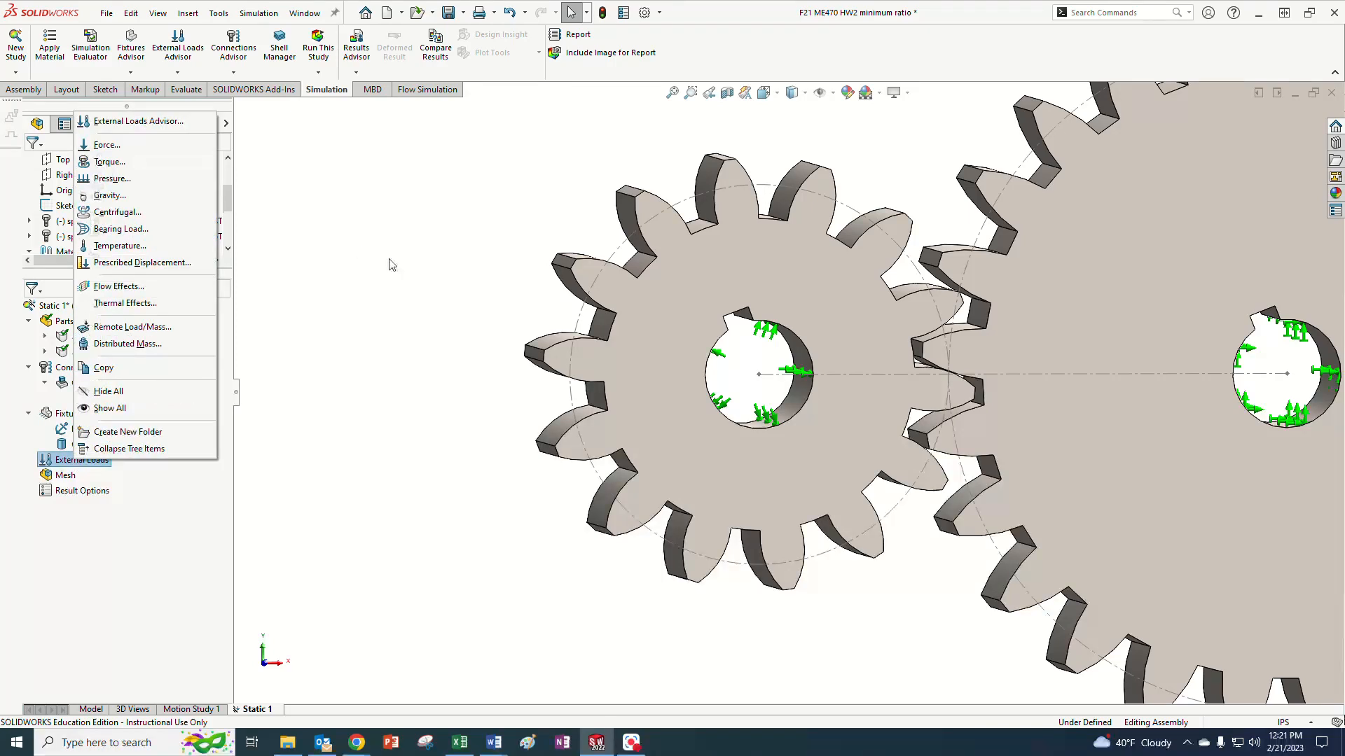
left_click(416, 266)
left_click(82, 460)
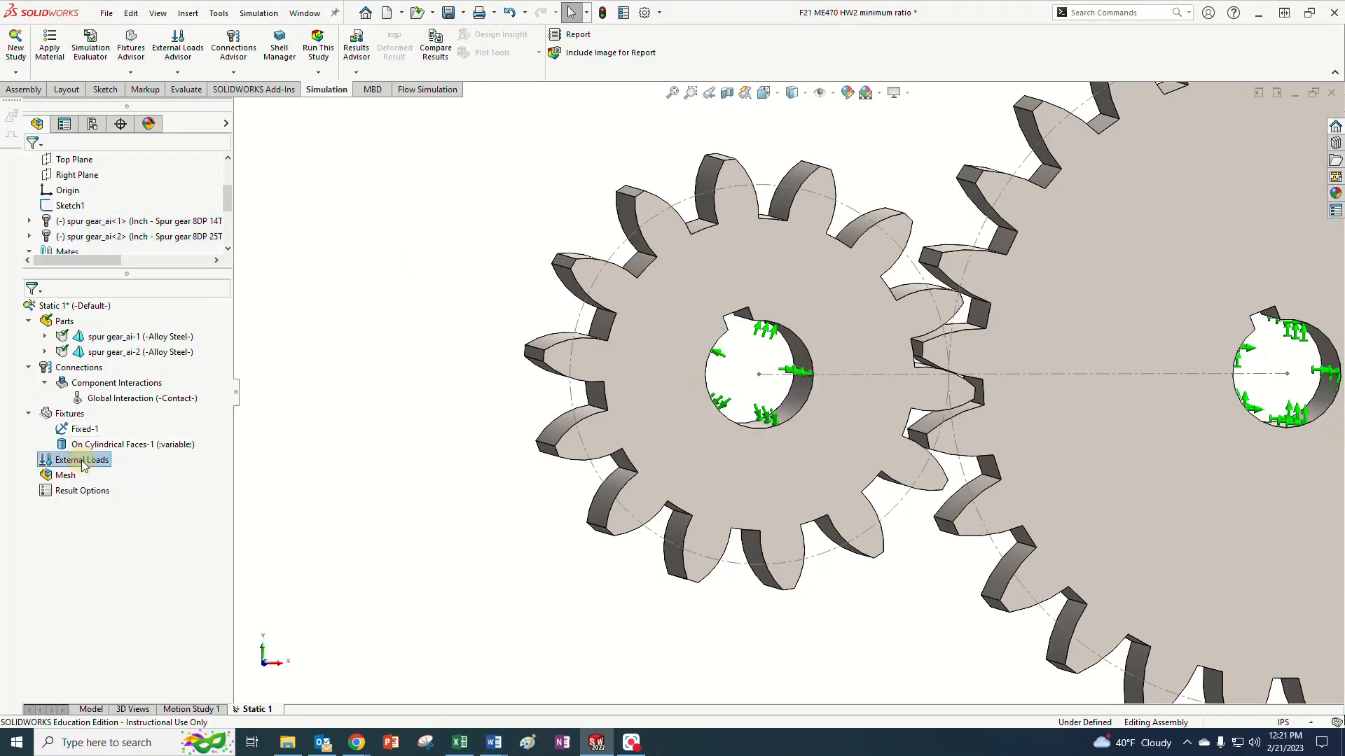
right_click(83, 466)
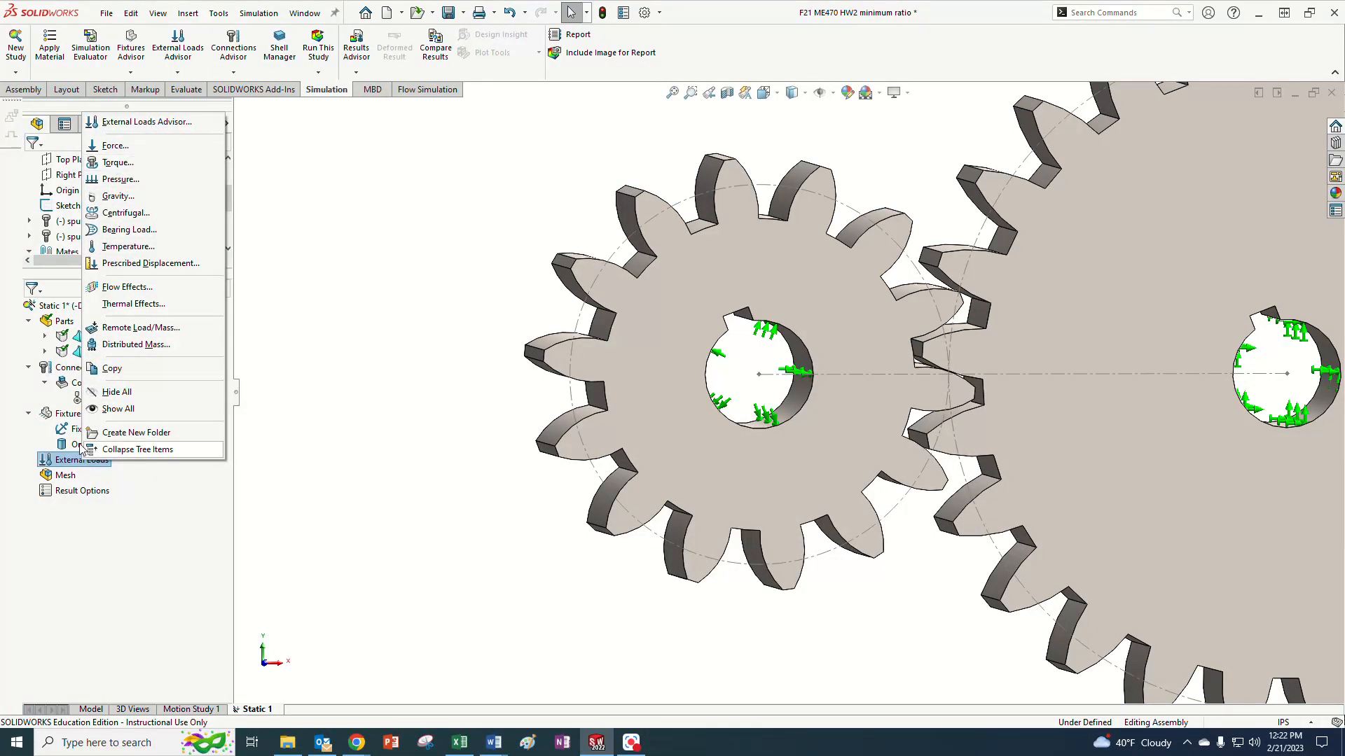
left_click(117, 163)
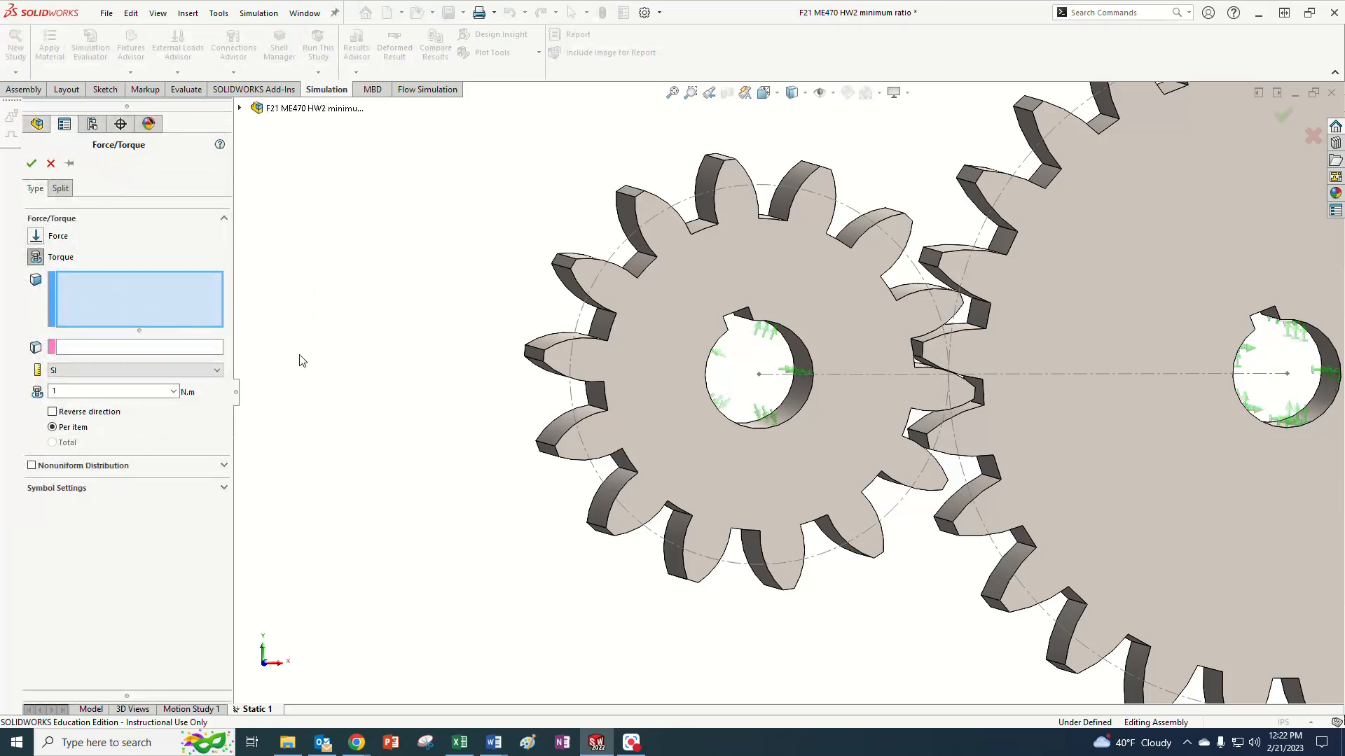
scroll(774, 438, "down", 6)
left_click(876, 360)
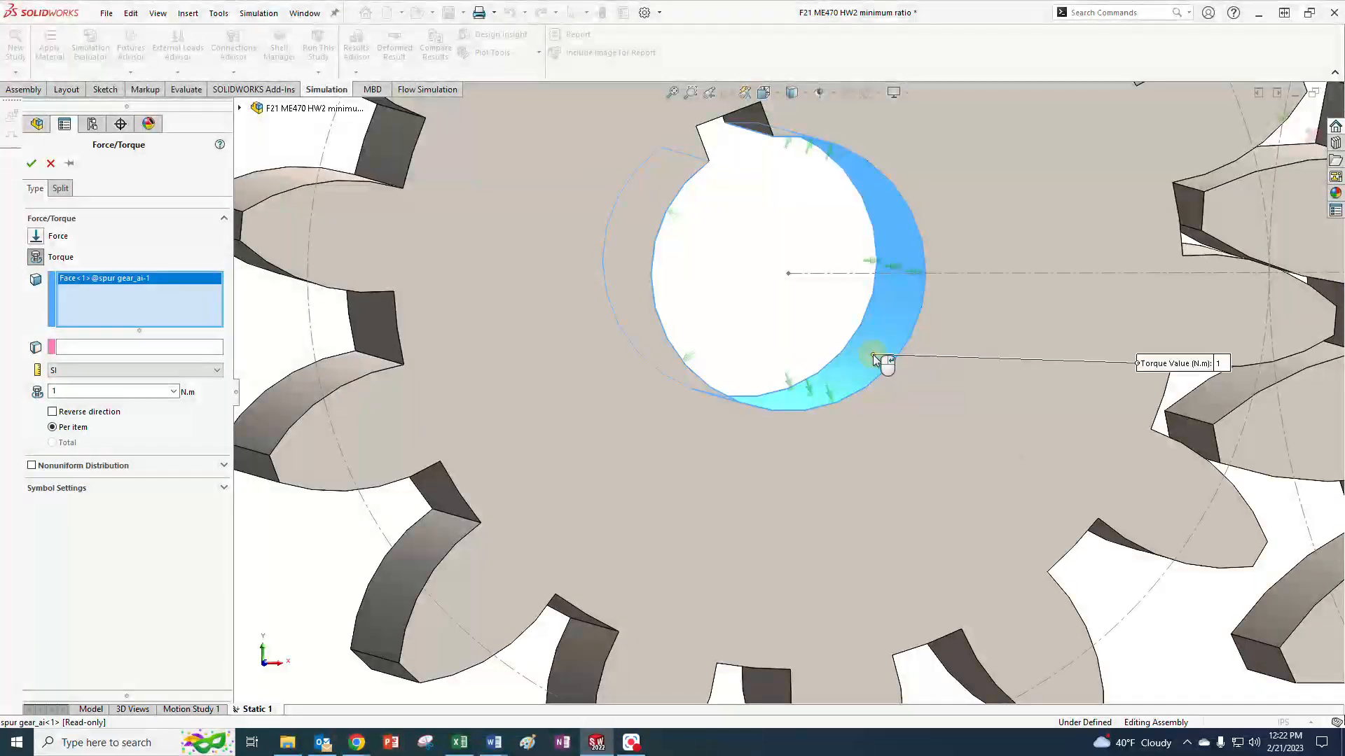
Use the small gear's bore face as the torque's axis reference and check the torque direction around the bore.
scroll(852, 483, "up", 5)
mouse_move(816, 645)
middle_mouse_down()
mouse_move(801, 633)
mouse_move(815, 648)
middle_mouse_up()
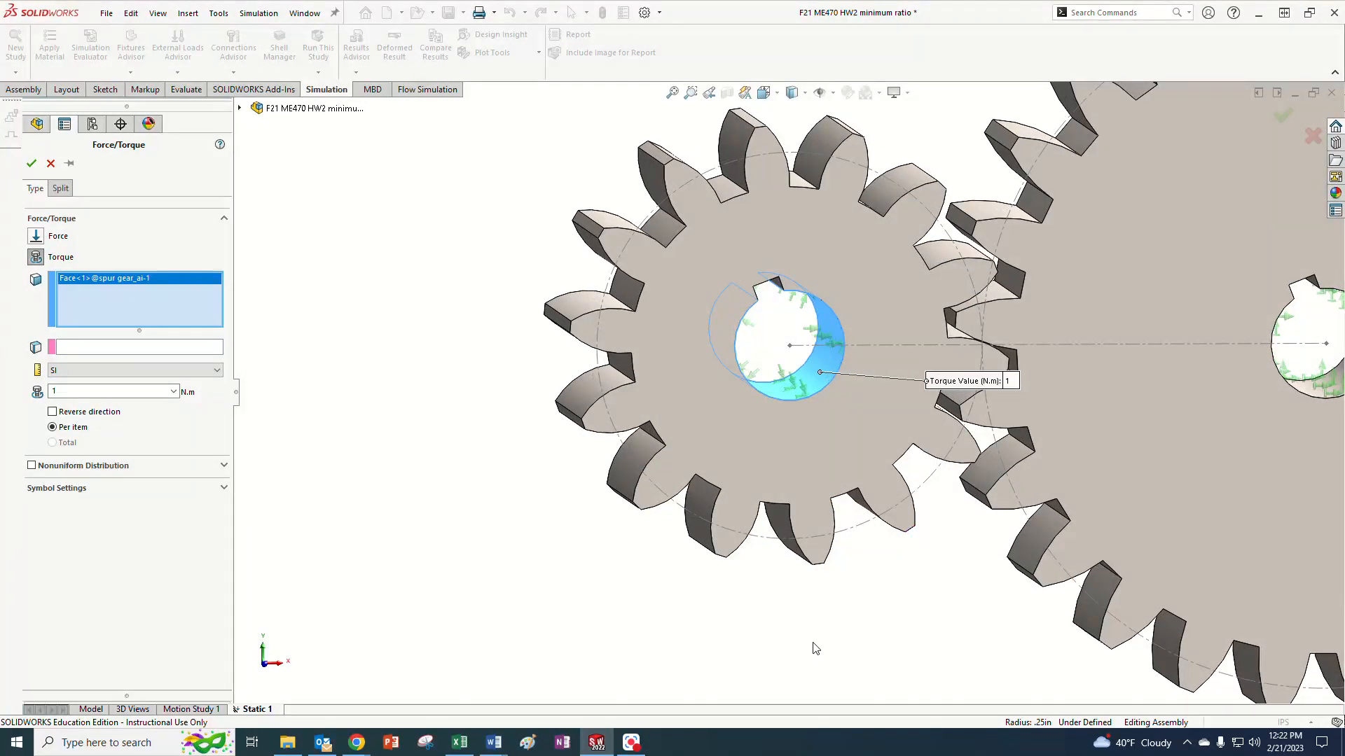
left_click(68, 348)
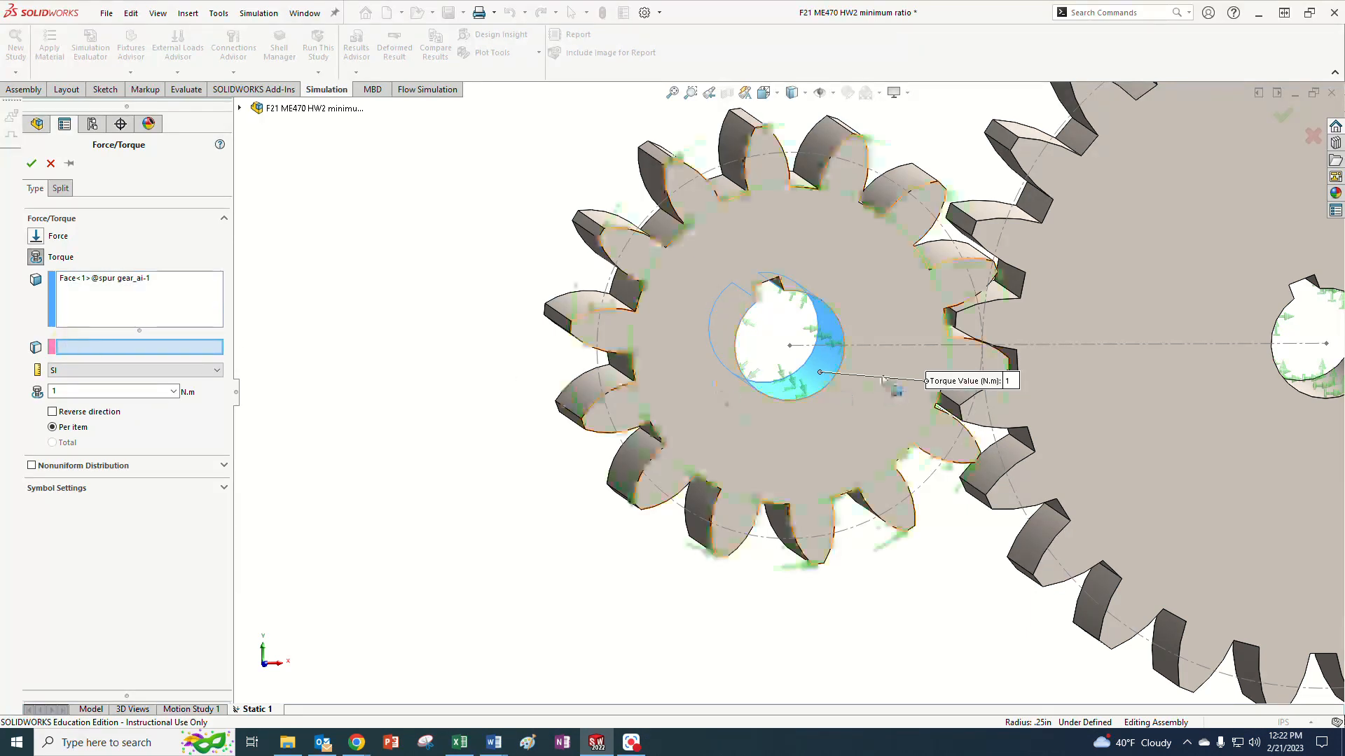
left_click(827, 368)
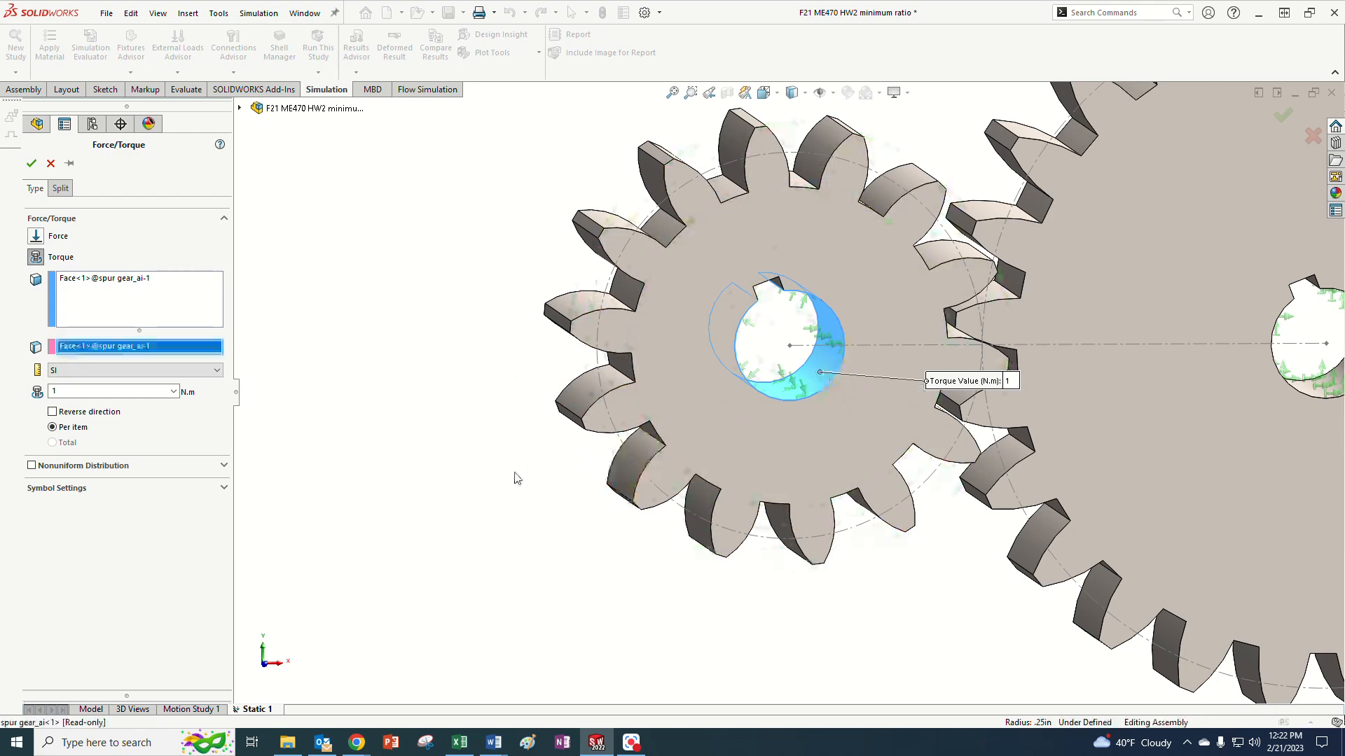
scroll(833, 525, "down", 3)
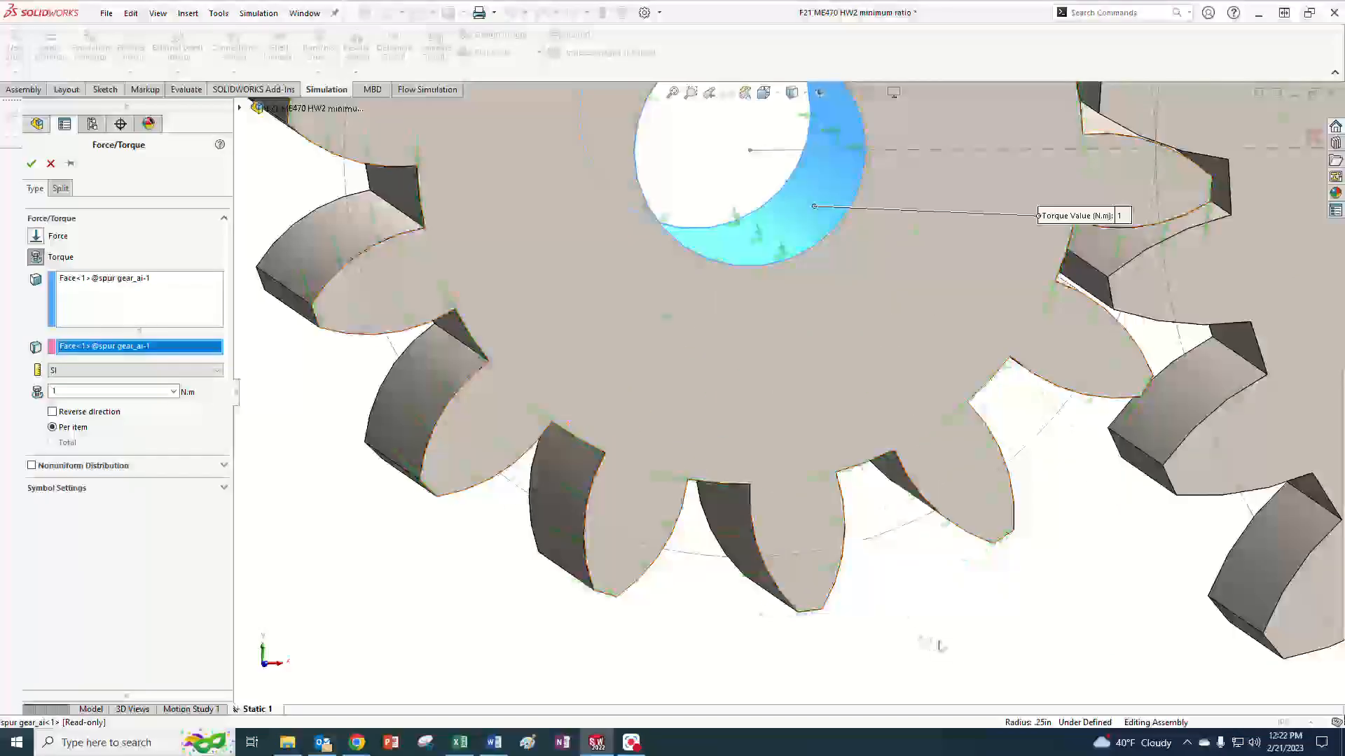
scroll(953, 641, "up", 5)
scroll(785, 447, "down", 6)
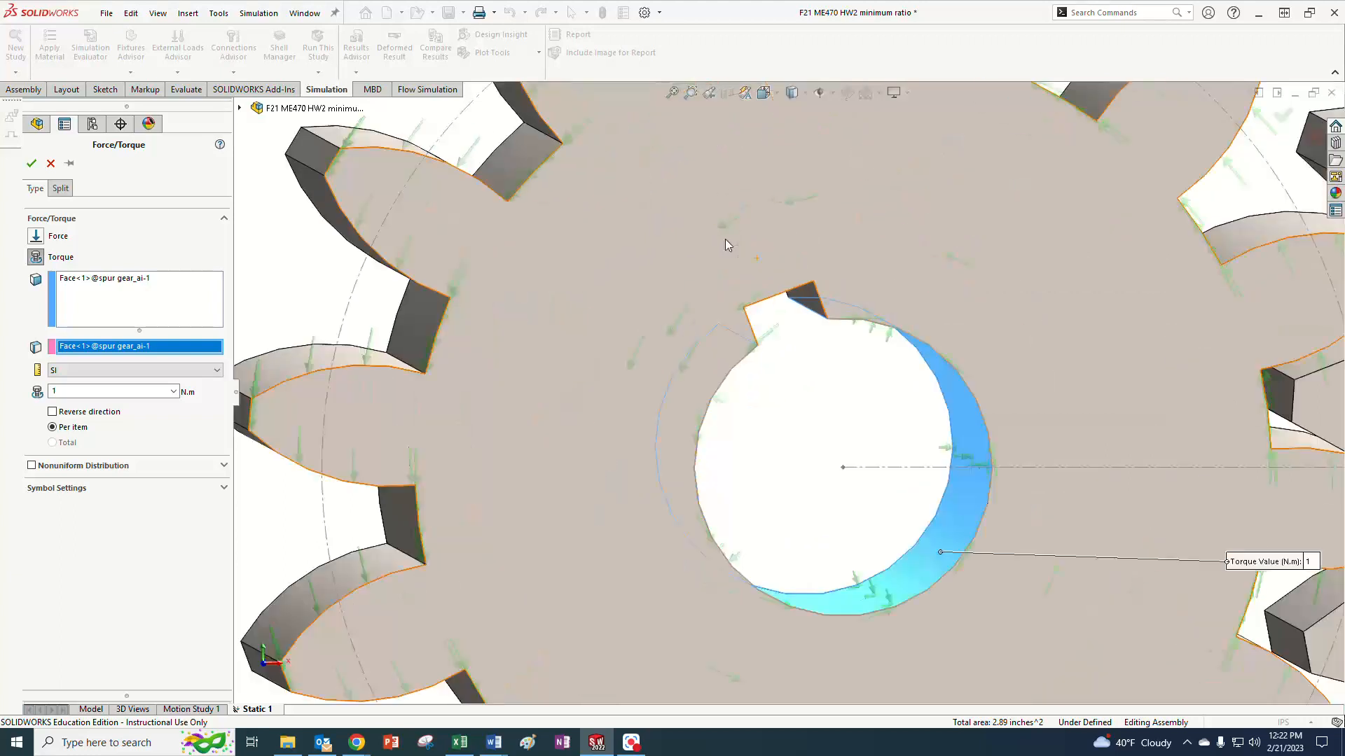
middle_click_drag(785, 447, 748, 450)
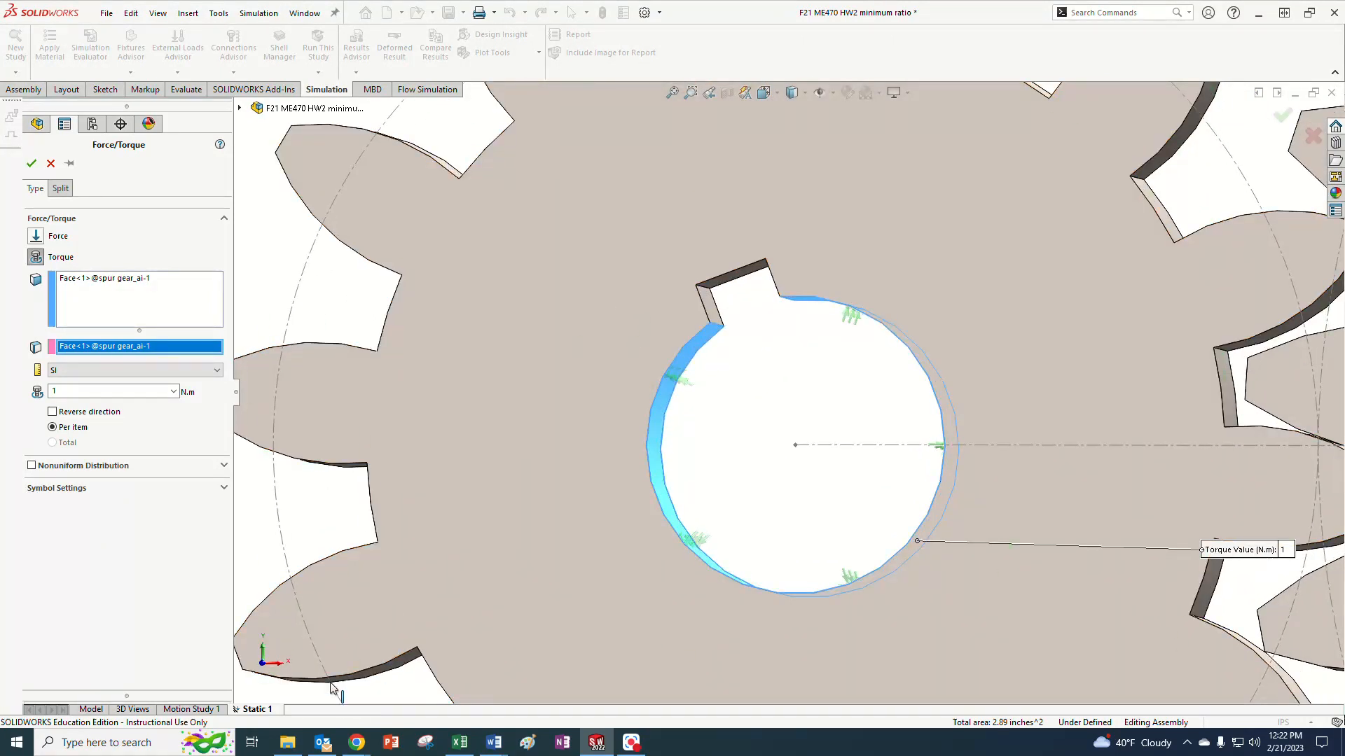
scroll(693, 420, "down", 3)
middle_click_drag(791, 412, 787, 409)
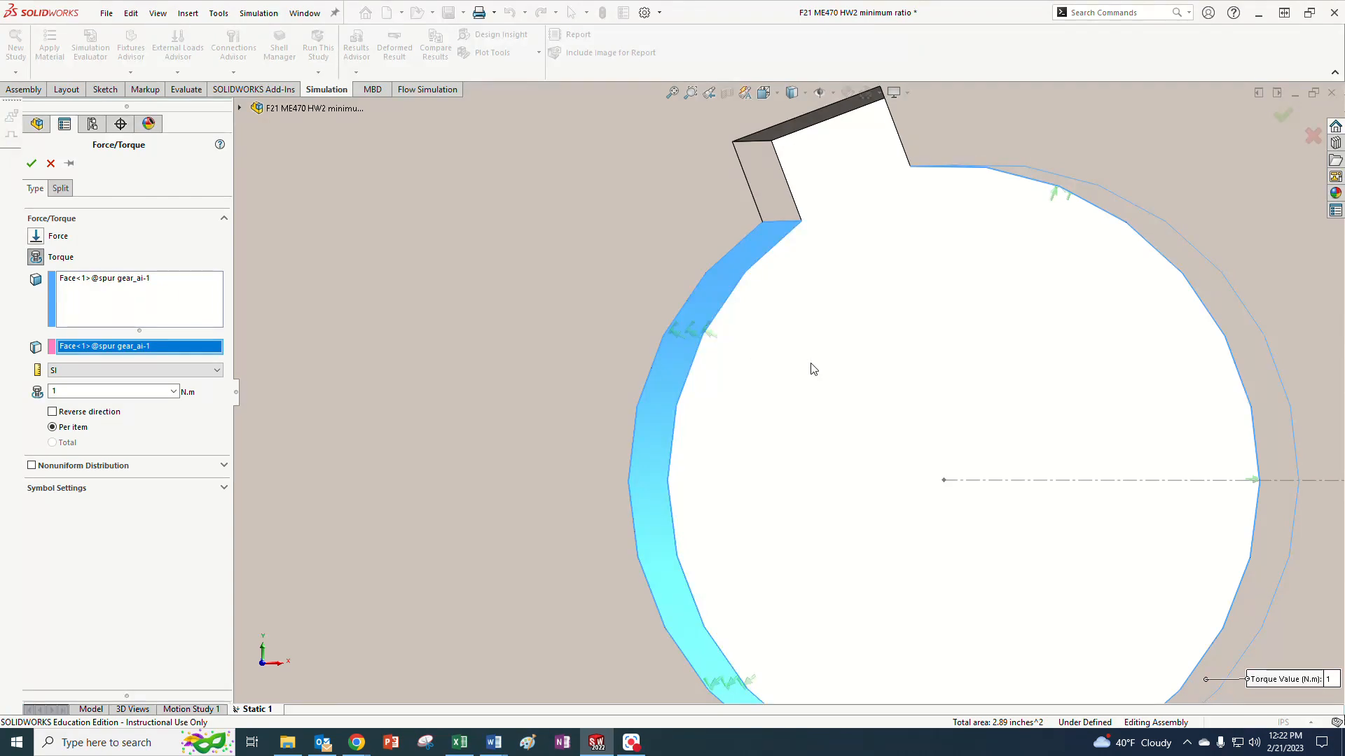
scroll(828, 396, "up", 5)
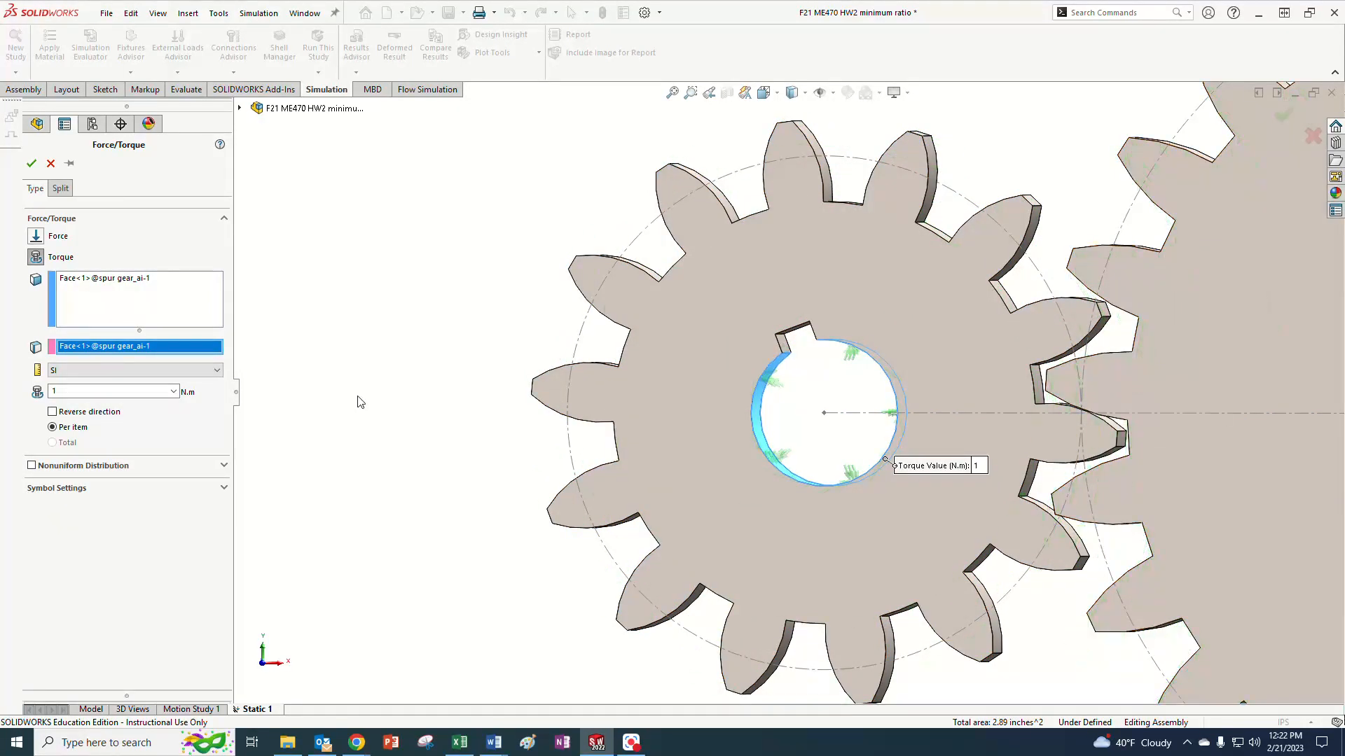
Set the torque to 100 lbf.in per item in English (IPS) units, check the meshing teeth and apply the load.
left_click(208, 371)
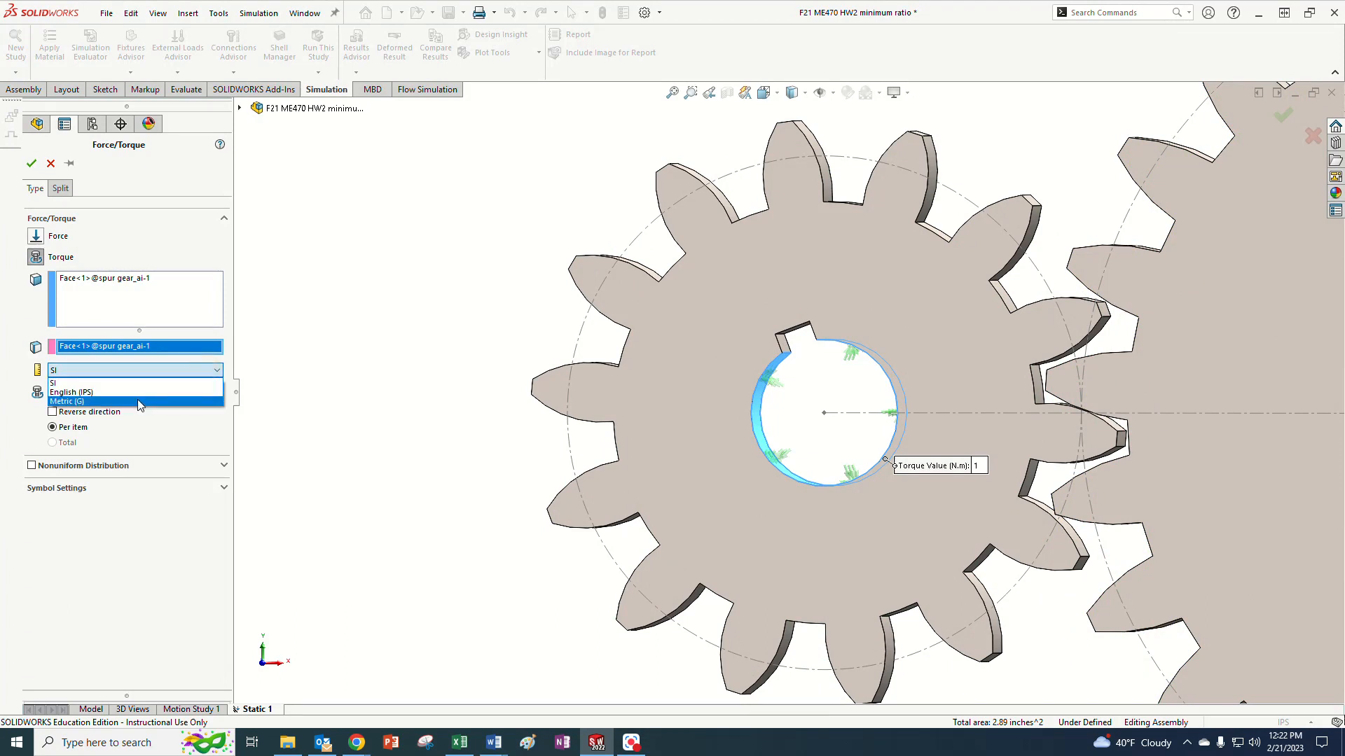
left_click(116, 390)
double_click(116, 390)
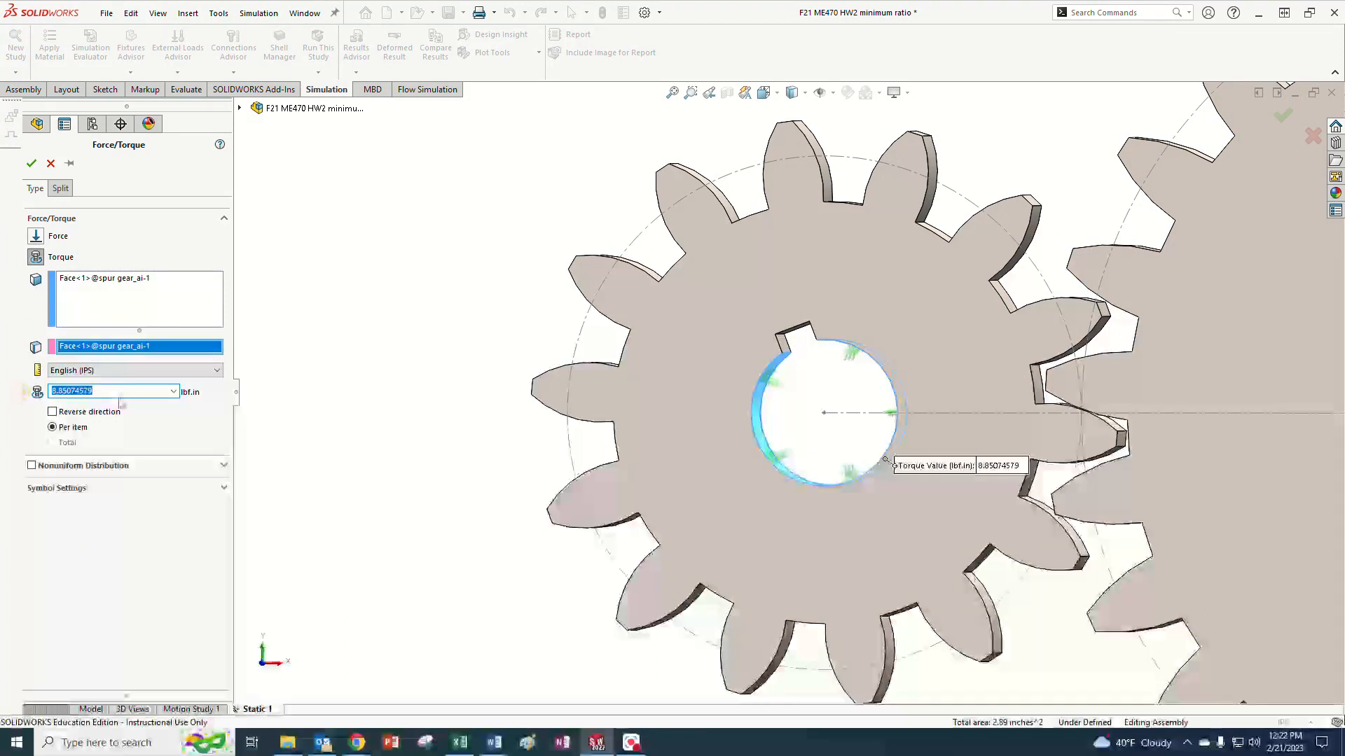
type("100")
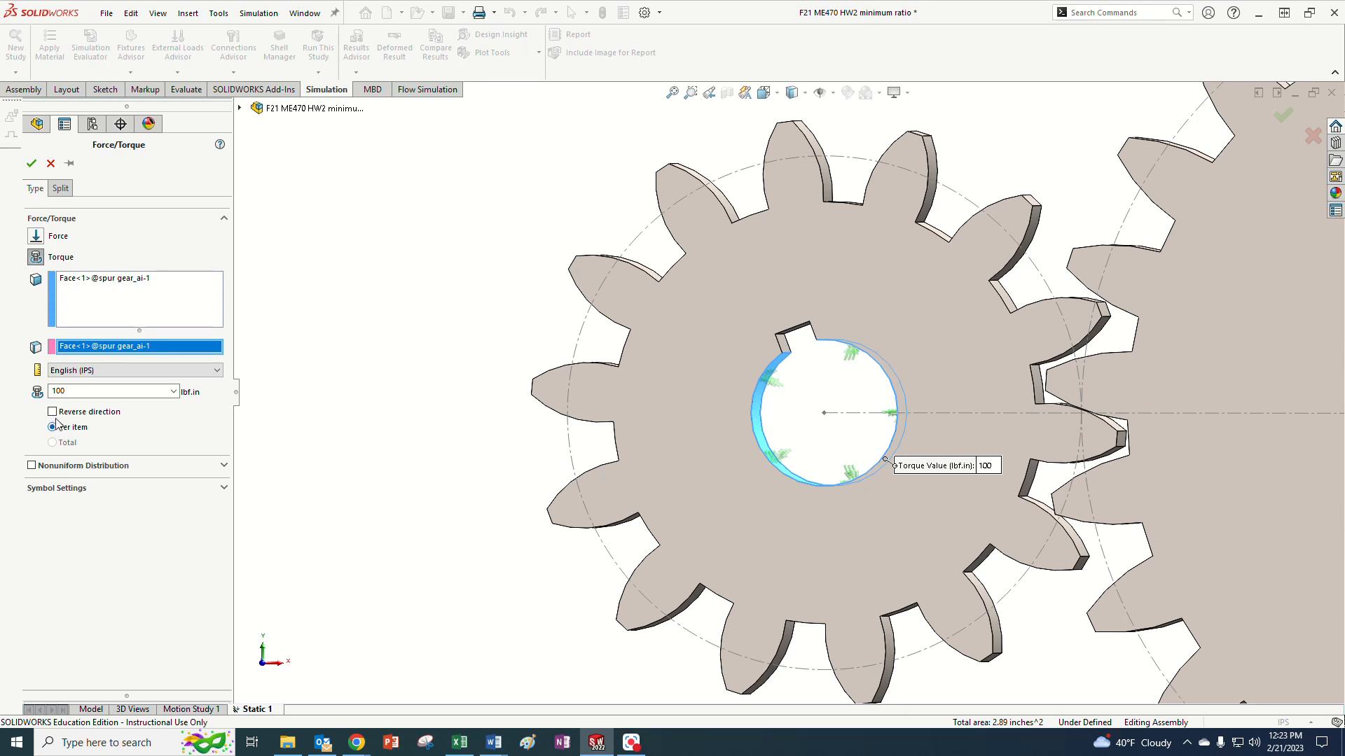
left_click(53, 413)
scroll(1047, 448, "down", 5)
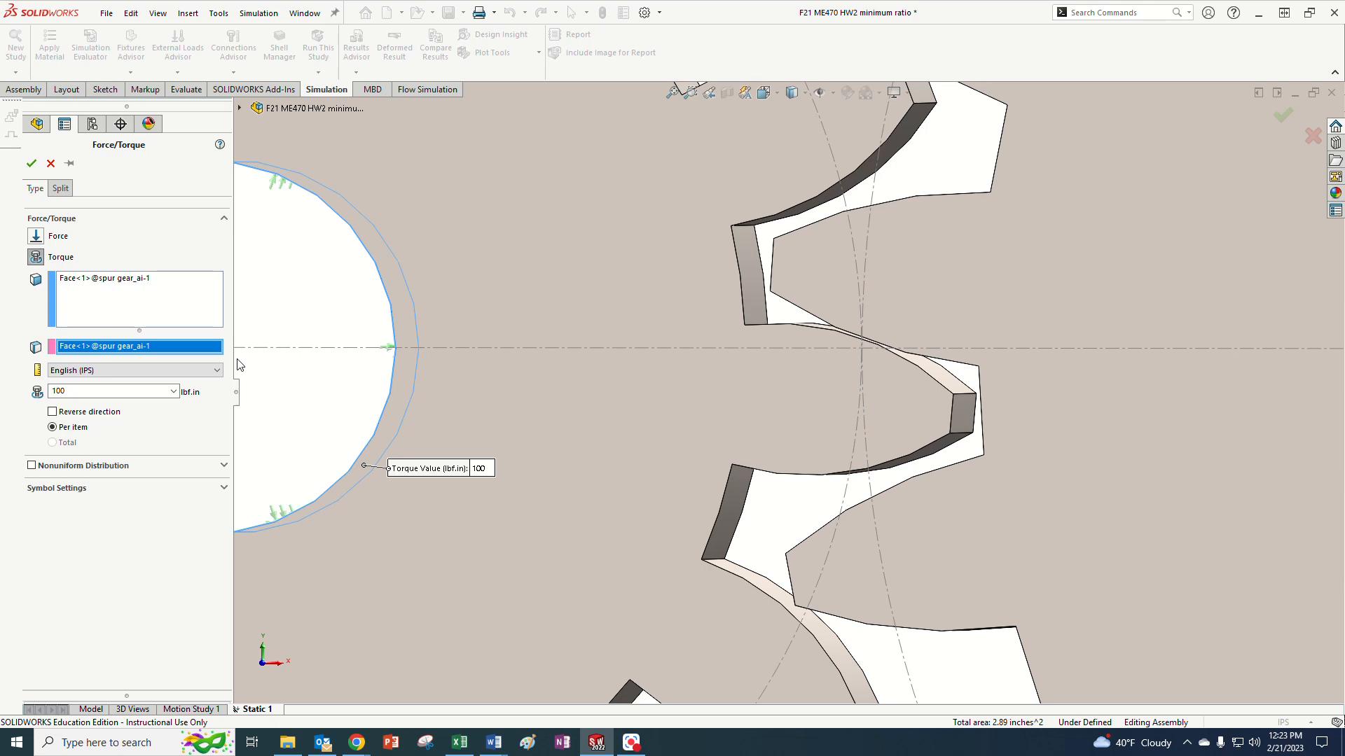
left_click(33, 167)
scroll(329, 358, "up", 7)
scroll(647, 518, "up", 4)
scroll(741, 517, "down", 3)
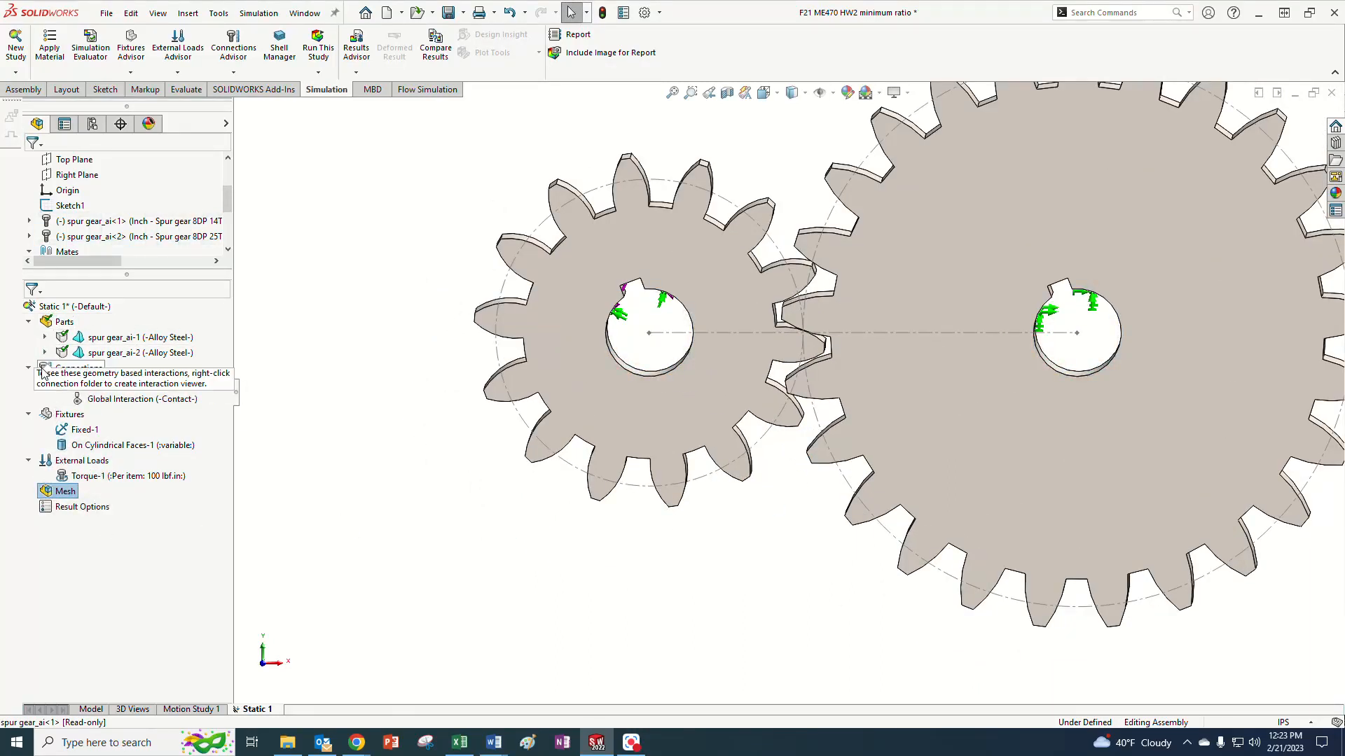
Create a solid mesh of both gears, keeping the default mesh density.
right_click(47, 491)
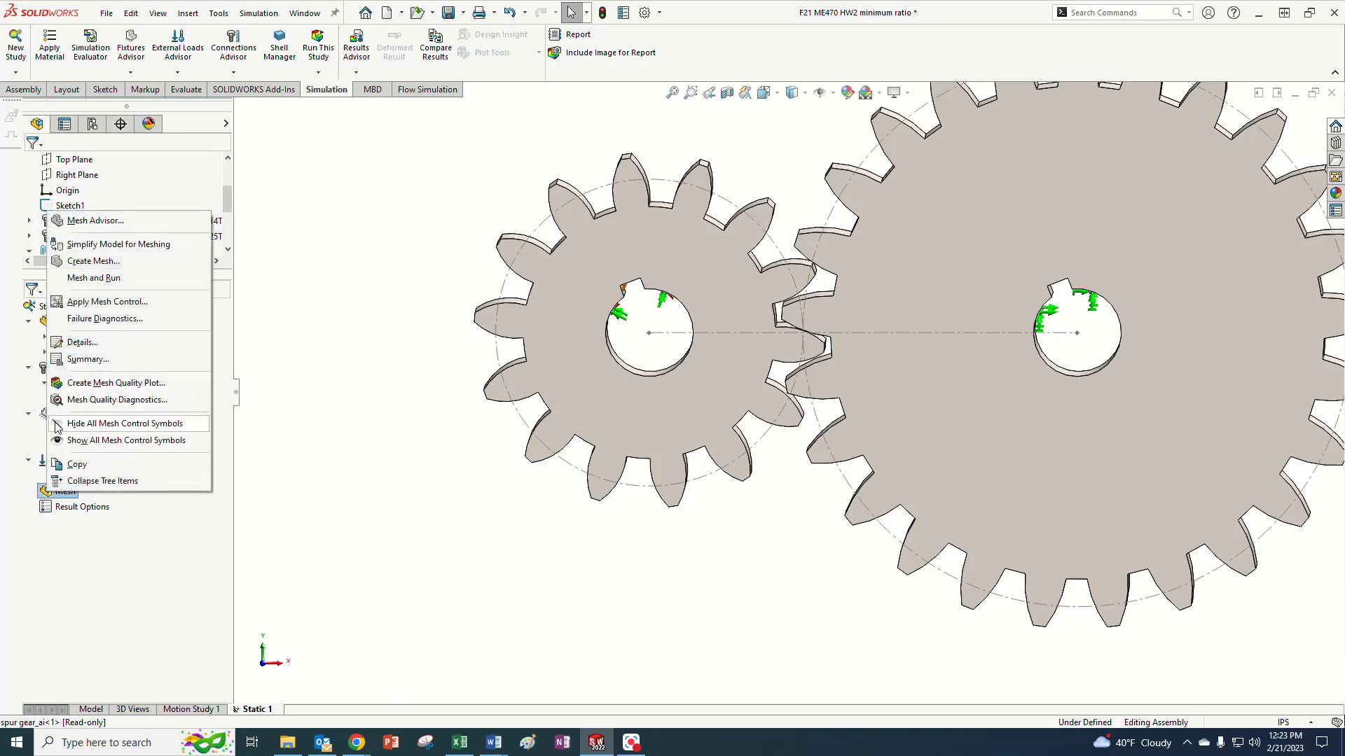
left_click(97, 261)
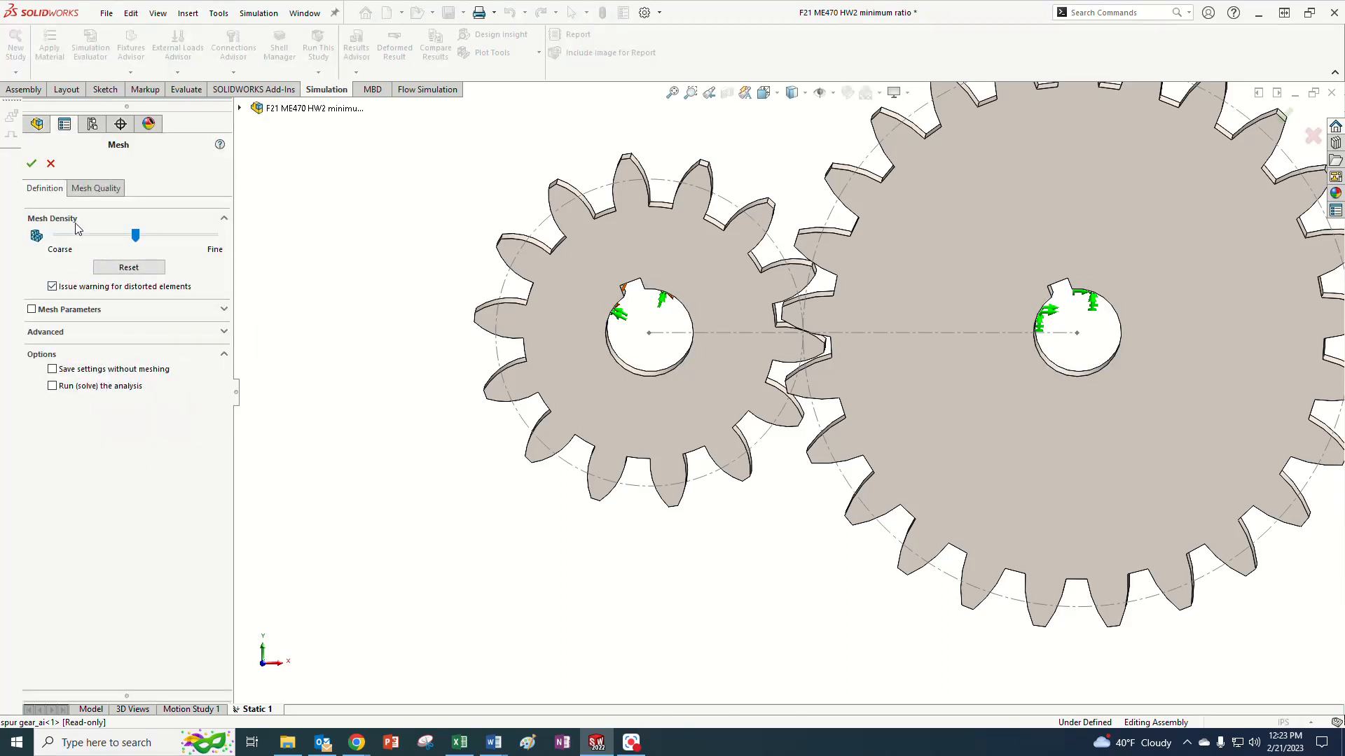
left_click(31, 164)
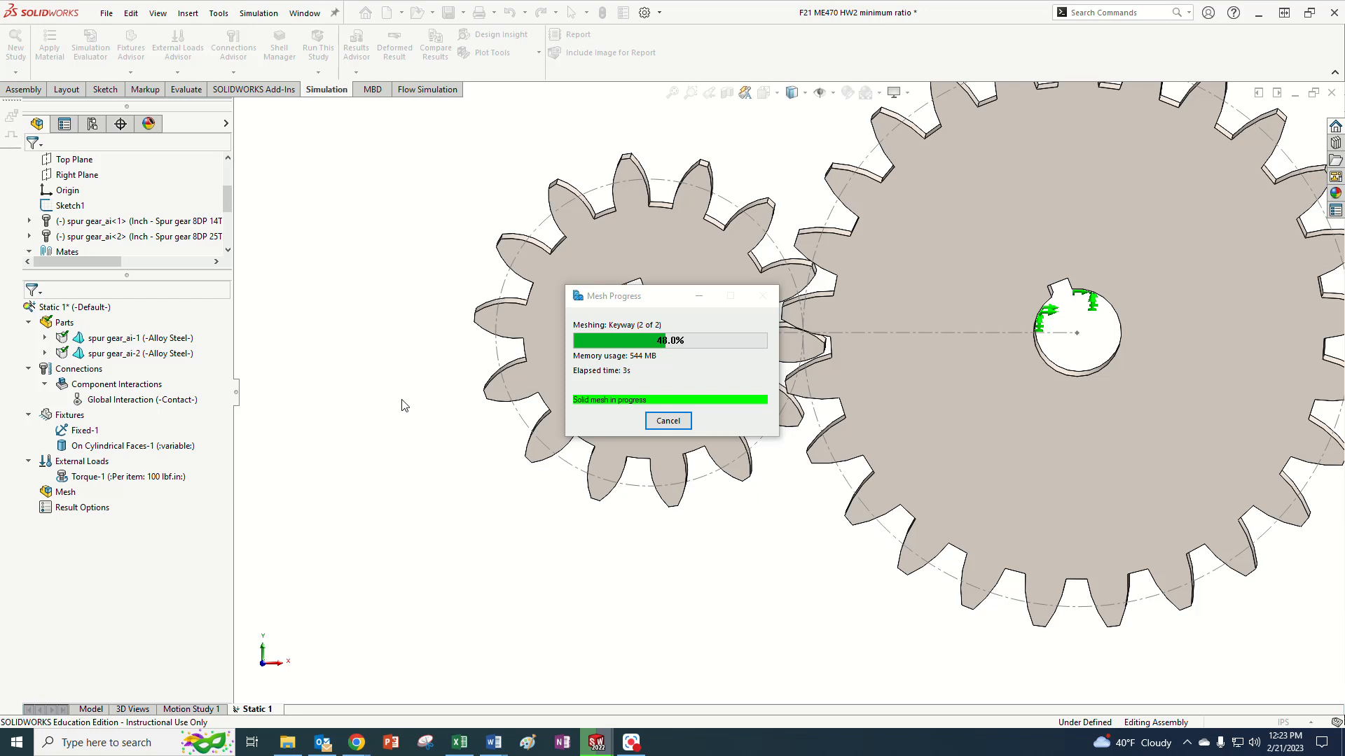
Inspect the mesh where the two gears' teeth engage, checking element size and shape along the tooth flanks from several angles.
scroll(813, 414, "down", 6)
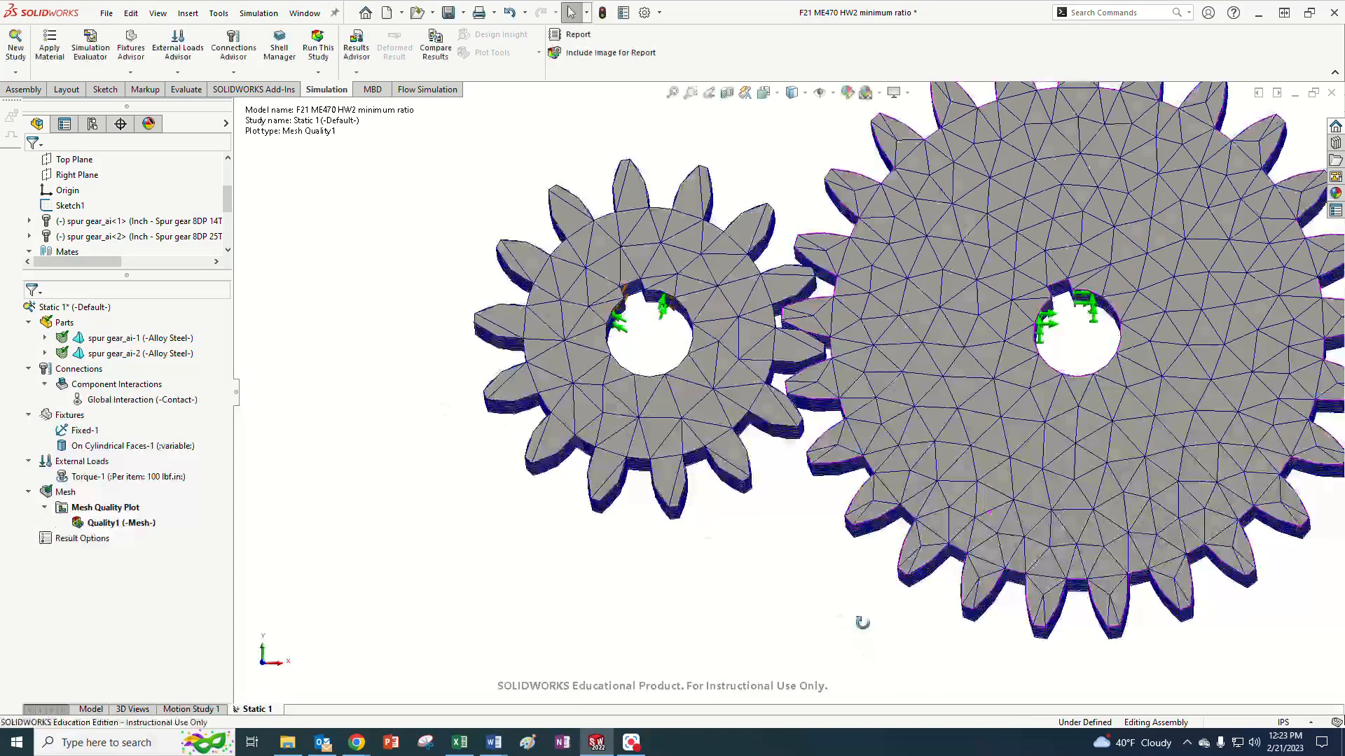
scroll(812, 415, "up", 6)
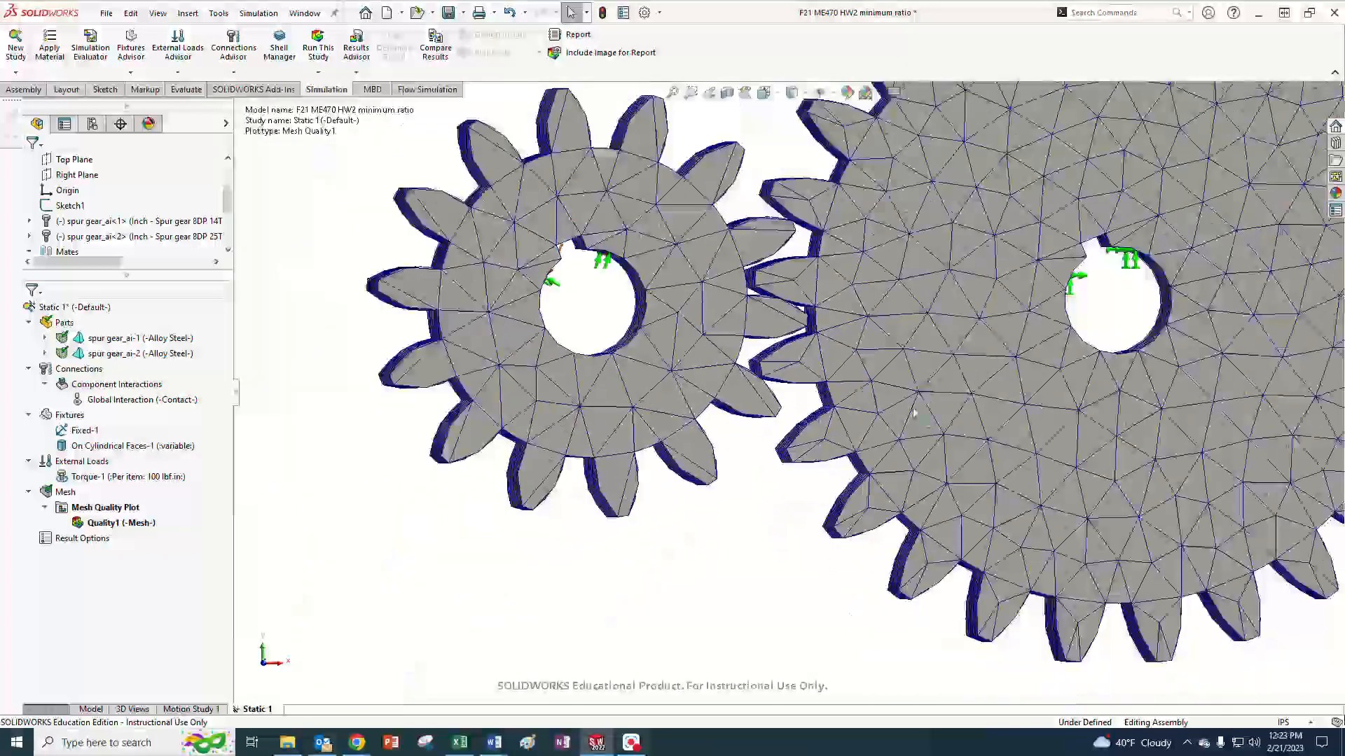
scroll(677, 408, "down", 6)
scroll(367, 189, "down", 5)
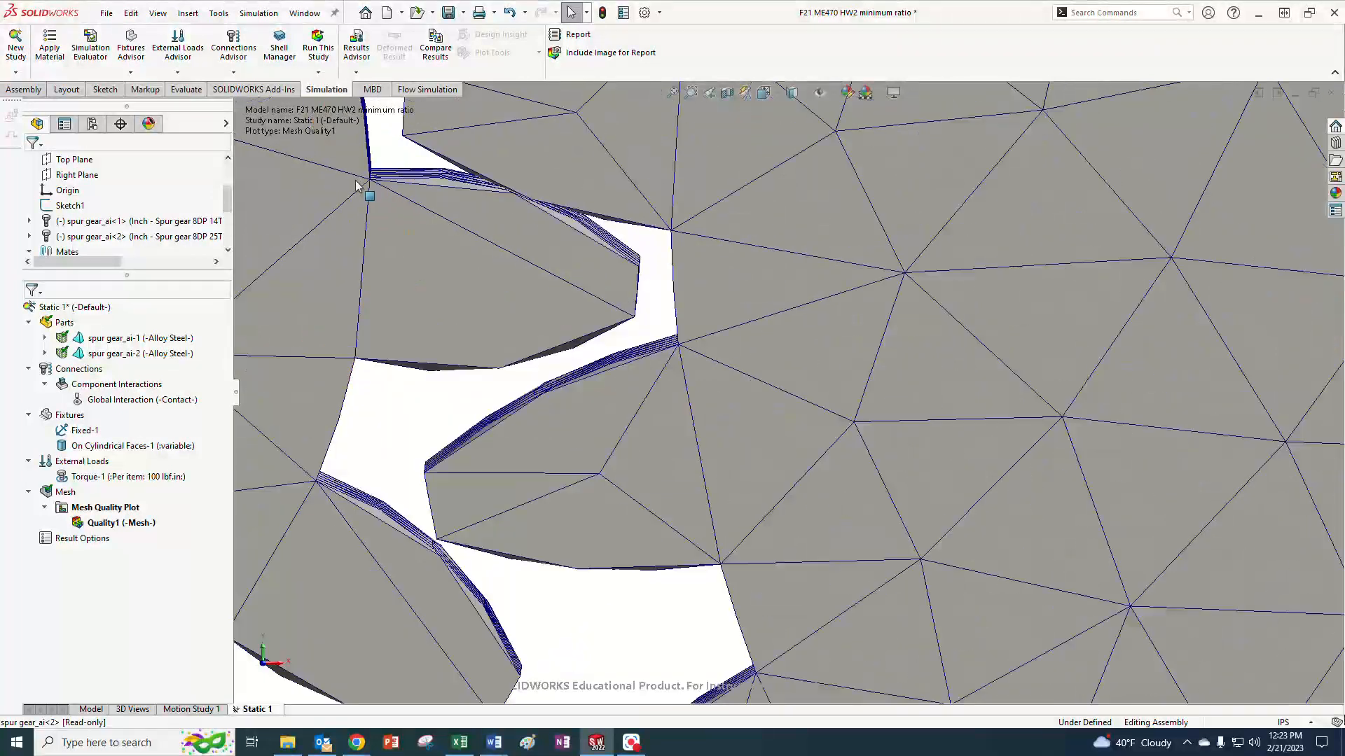
middle_click_drag(460, 250, 553, 285)
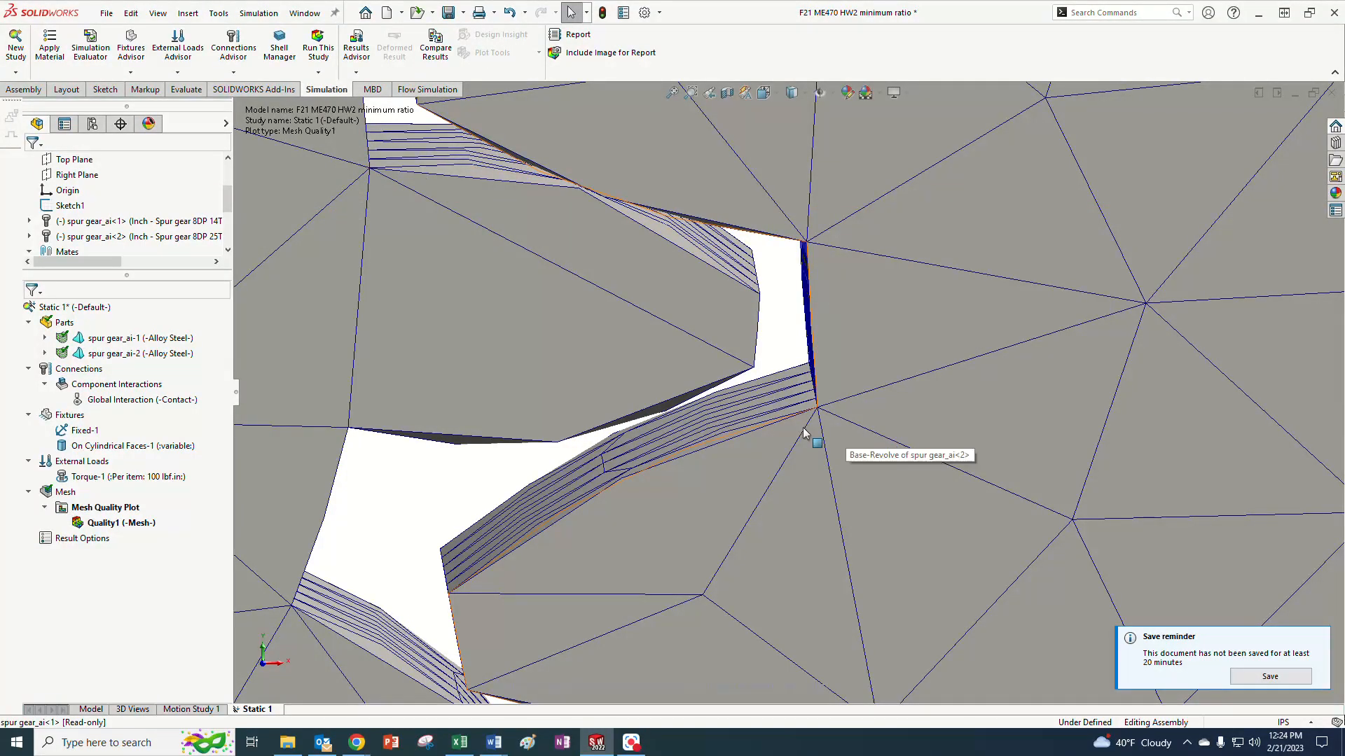
scroll(810, 435, "up", 5)
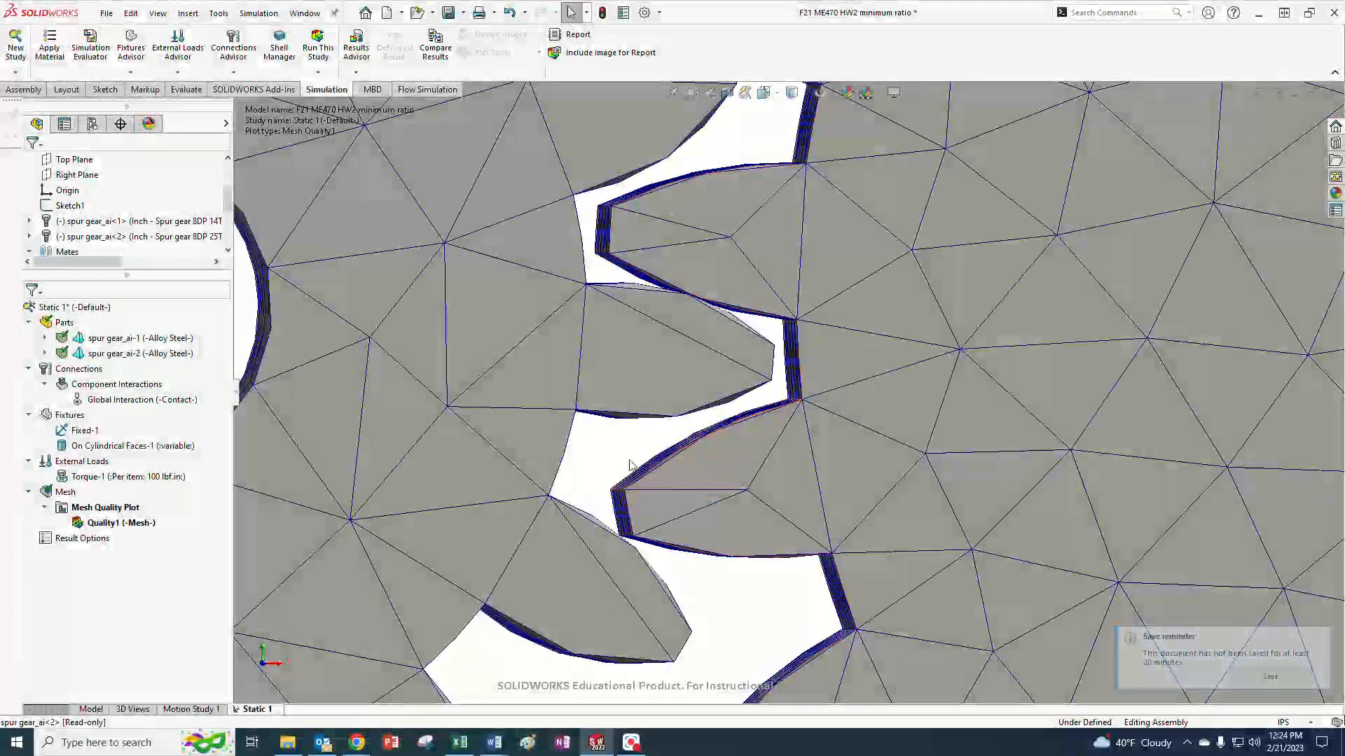
middle_click_drag(601, 441, 600, 441)
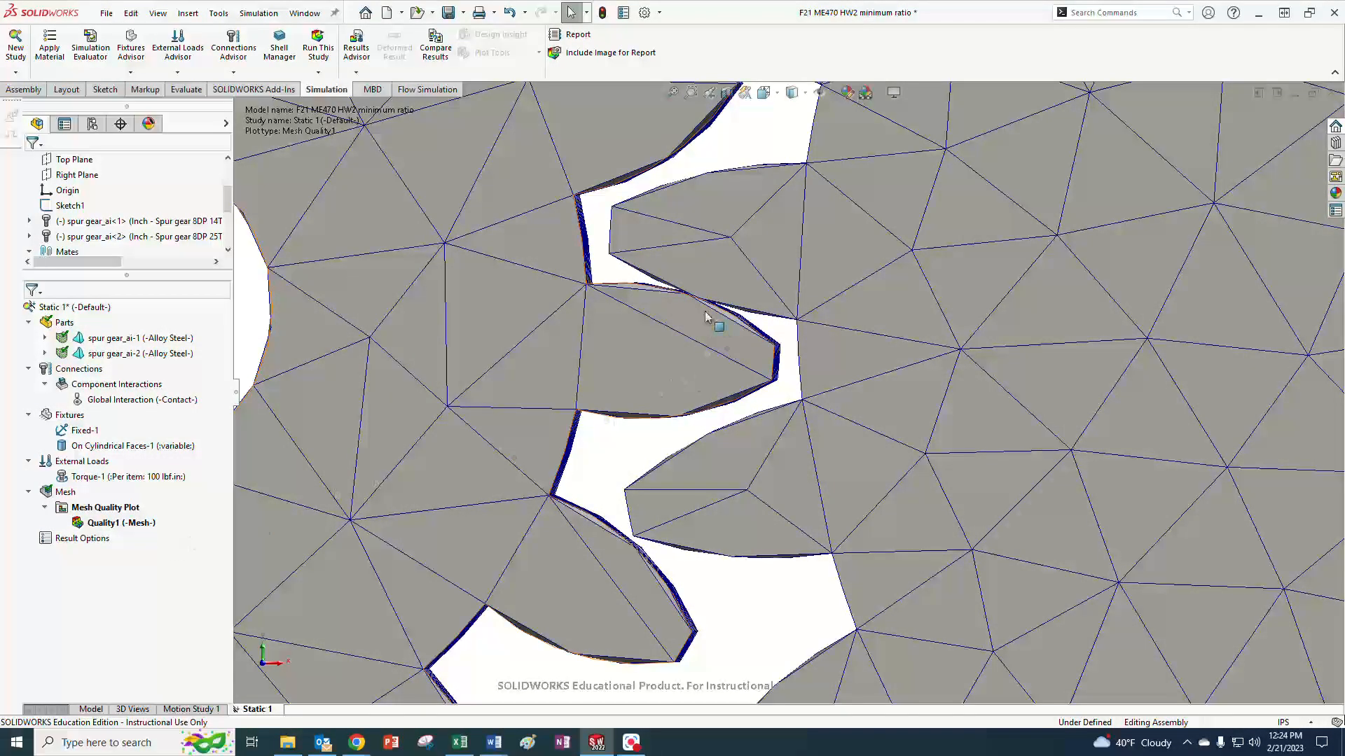
scroll(691, 255, "down", 7)
scroll(695, 342, "up", 1)
middle_click_drag(695, 342, 645, 385)
scroll(853, 543, "up", 2)
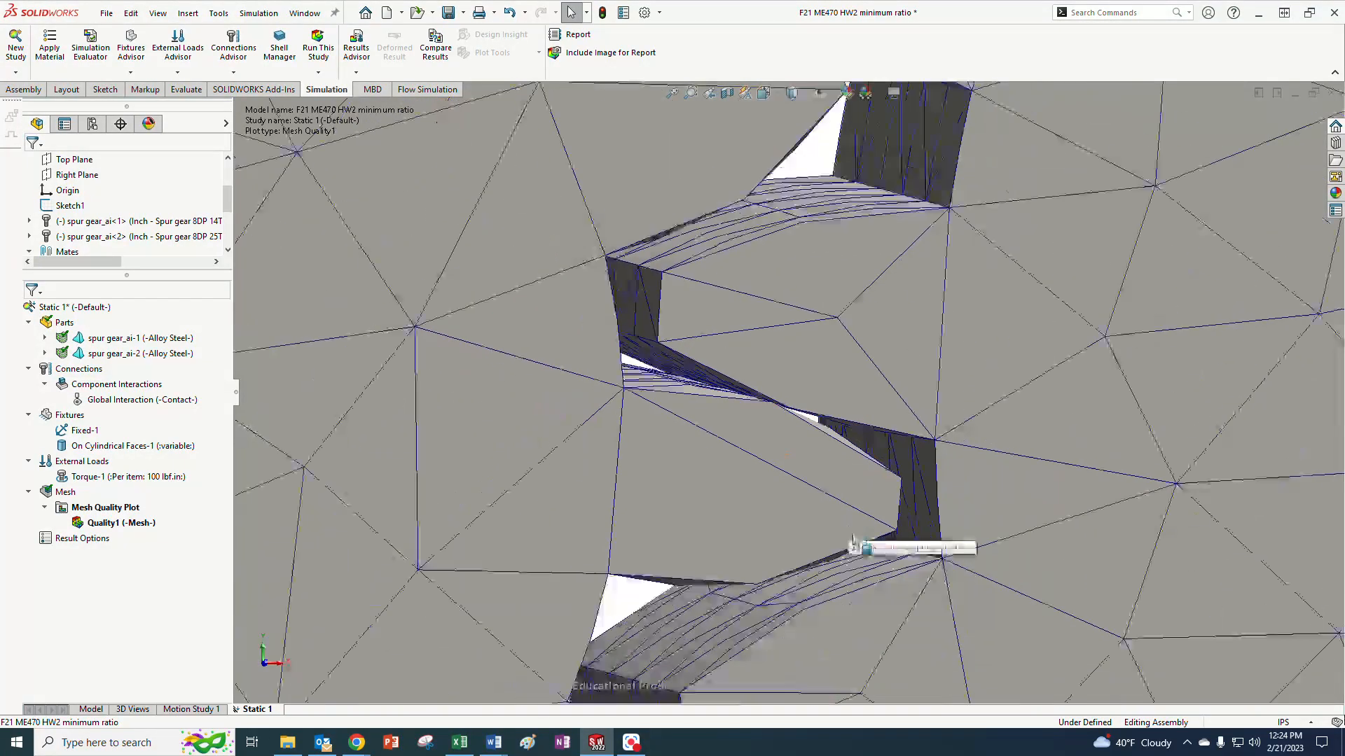
middle_click_drag(853, 543, 843, 534)
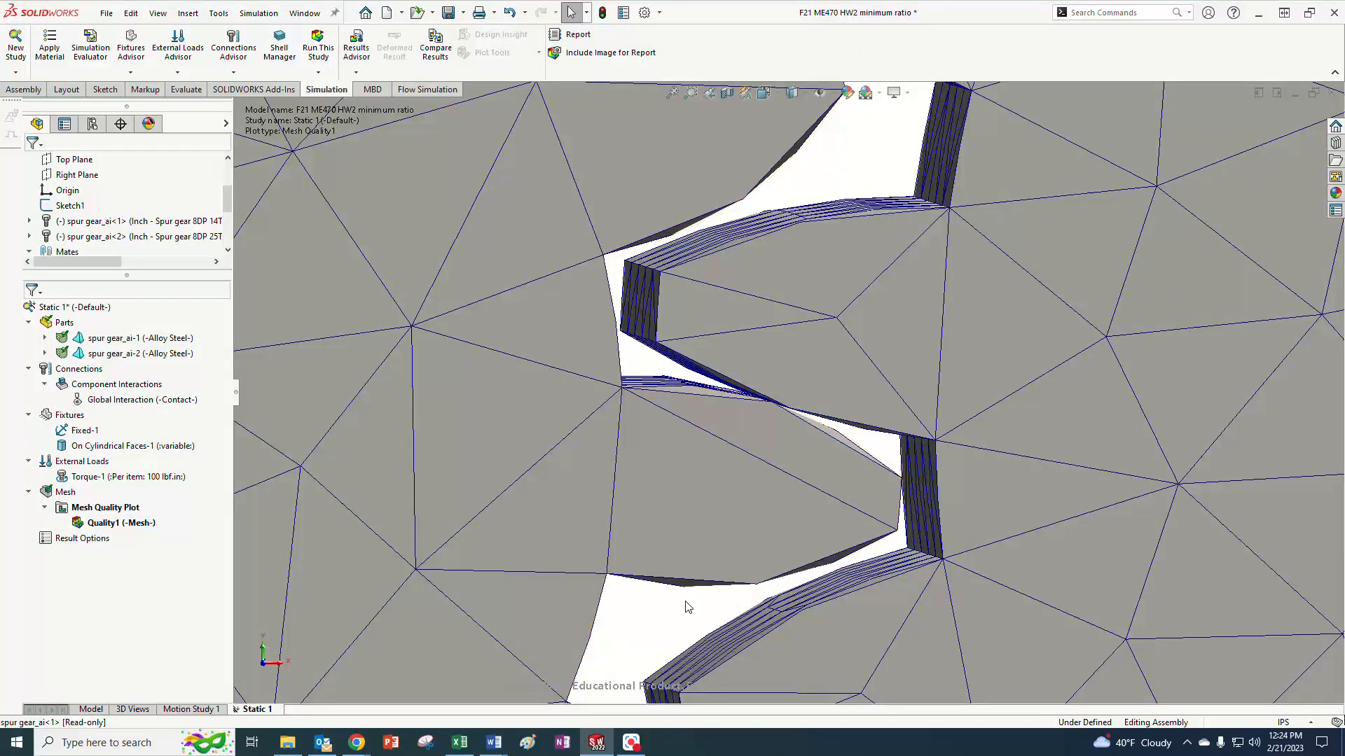
scroll(685, 610, "up", 2)
middle_click_drag(695, 569, 690, 565)
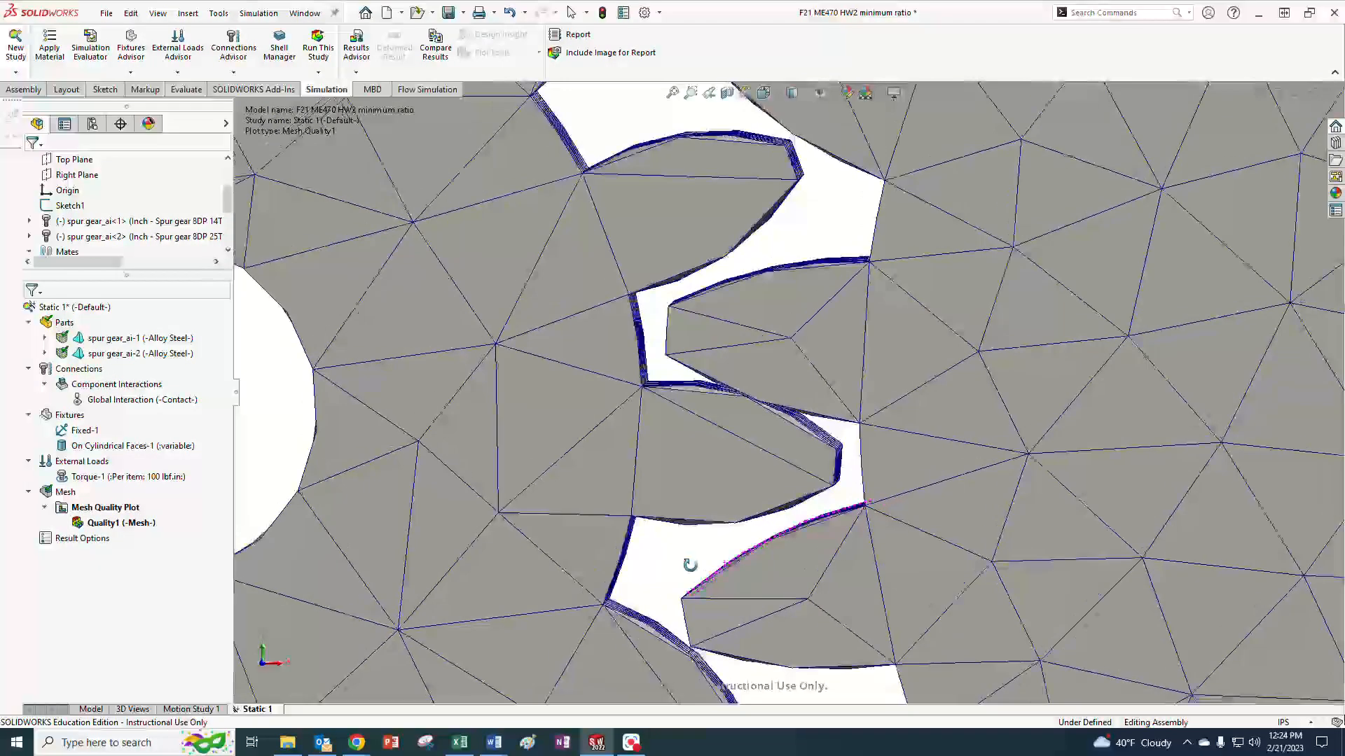
Run the Static 1 study and show the solver details during the solution.
right_click(73, 312)
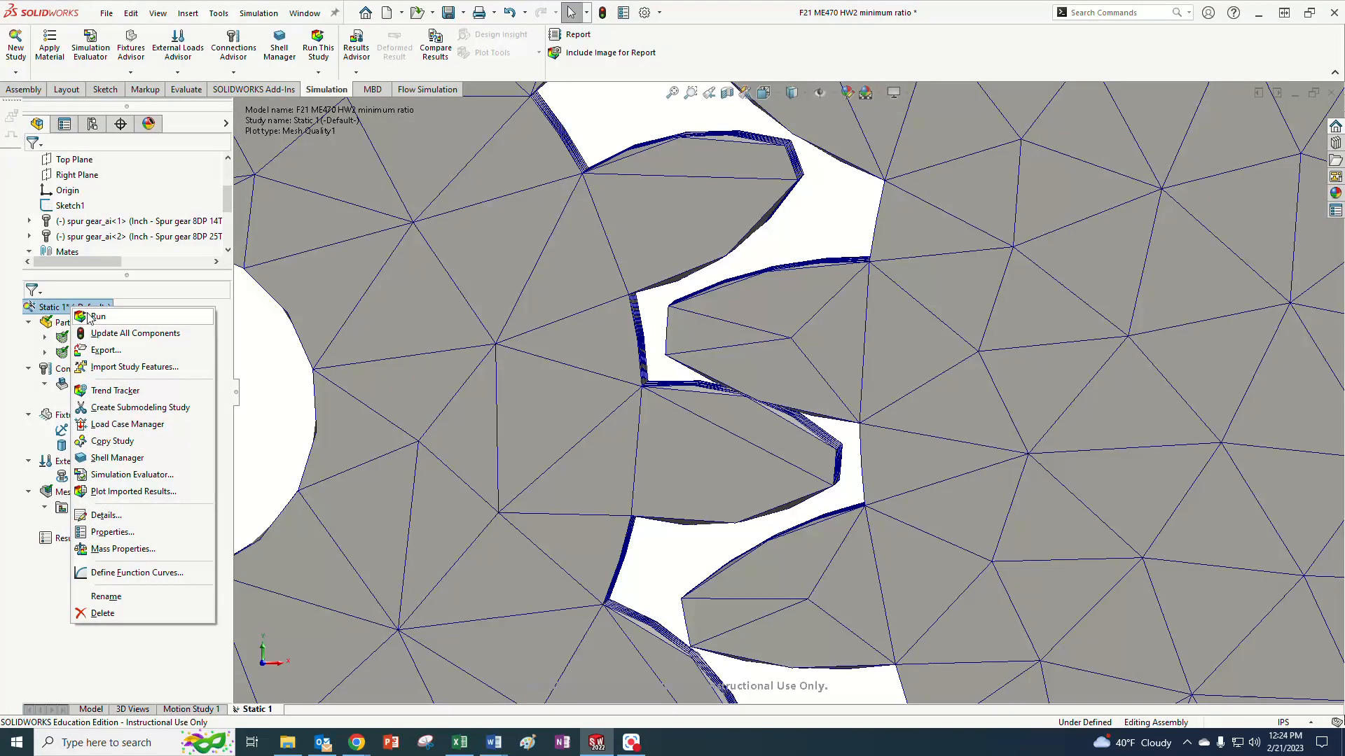
left_click(97, 316)
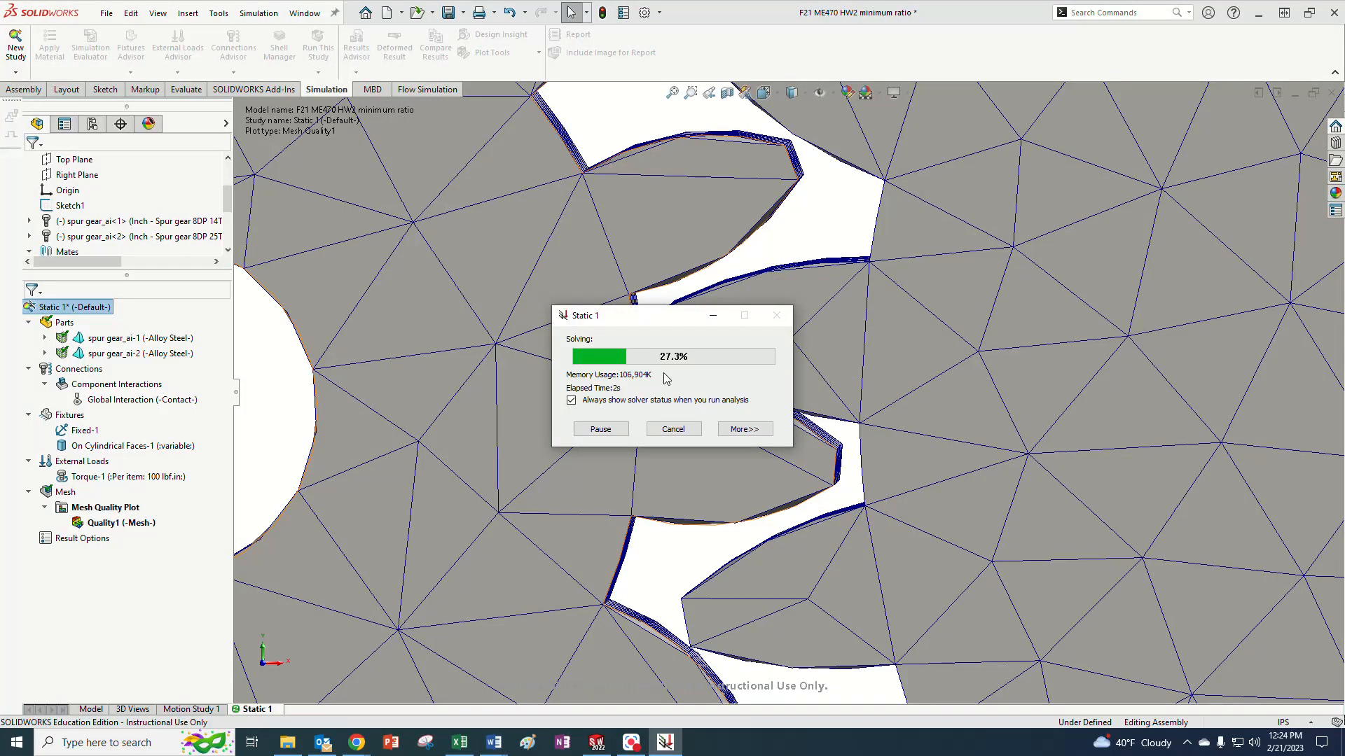
left_click(745, 429)
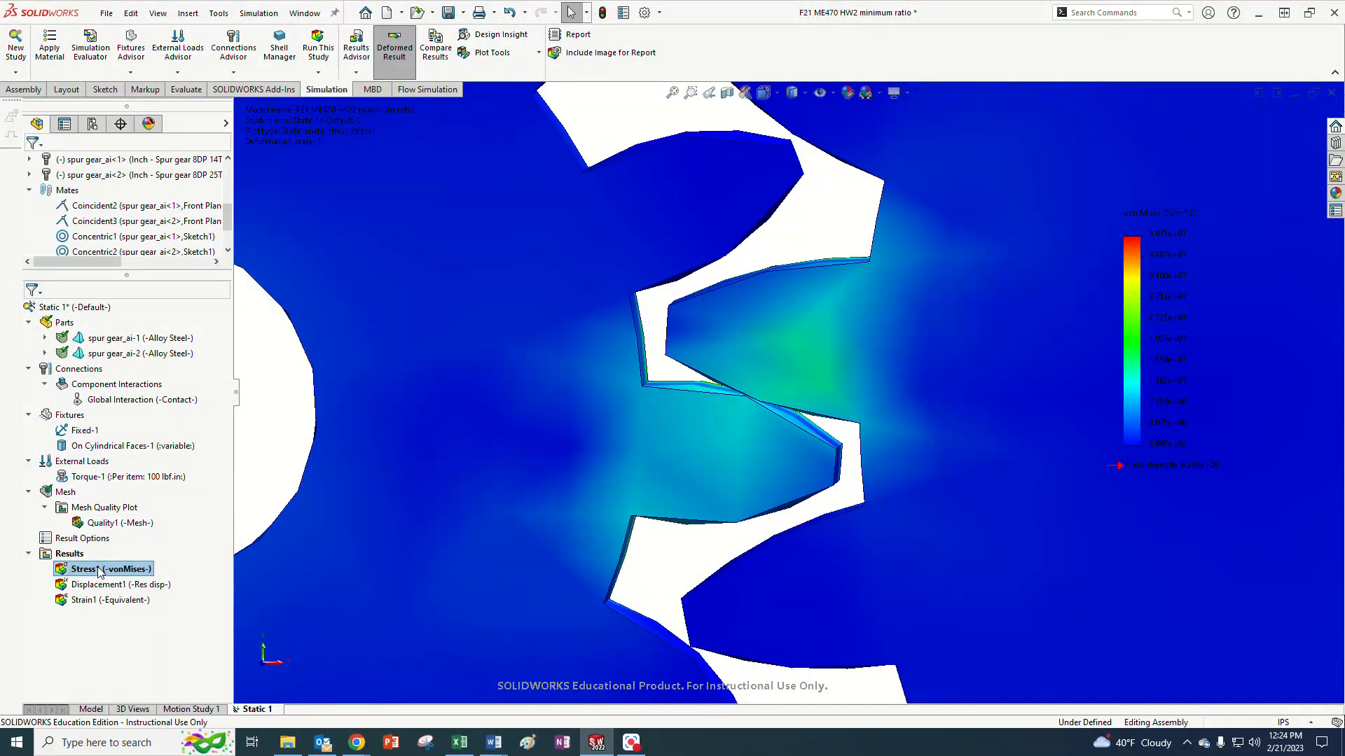
Examine the von Mises stress plot at the contacting teeth and across both whole gears, including the legend.
middle_click_drag(609, 529, 719, 524)
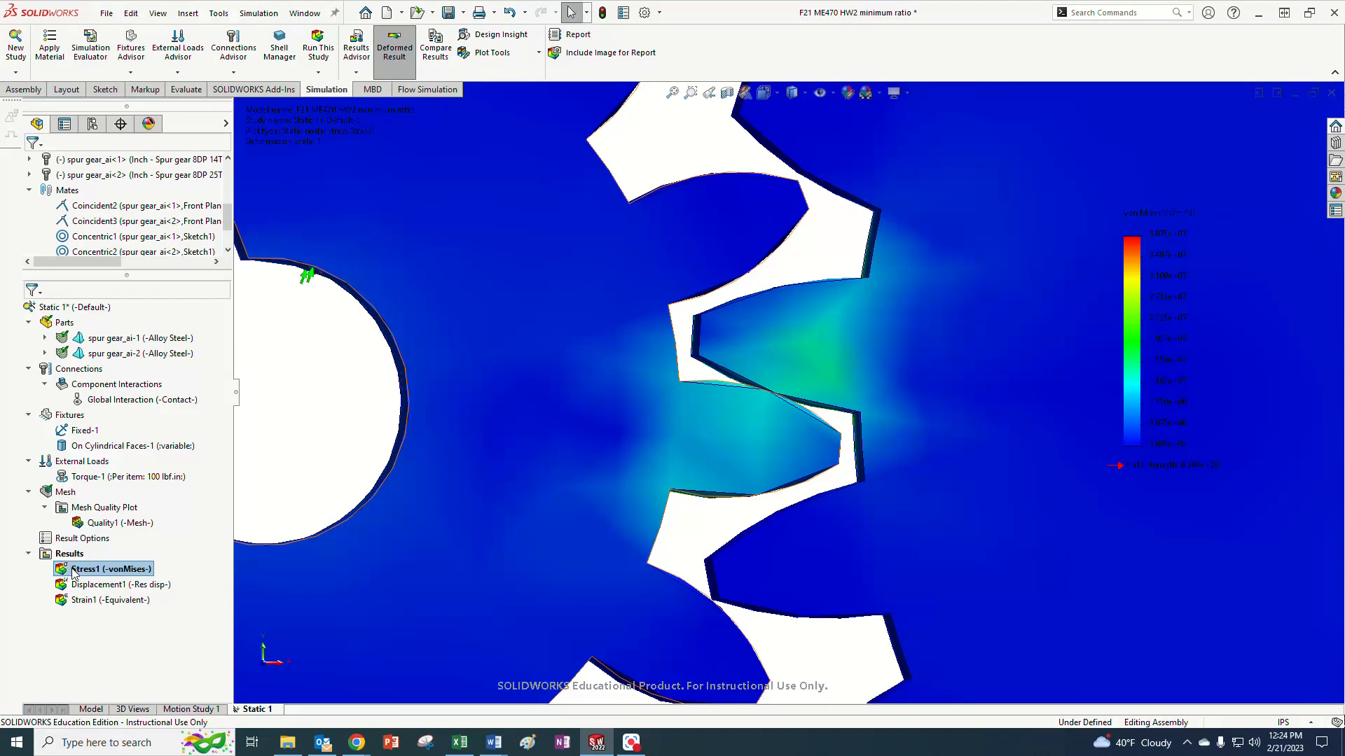
scroll(504, 499, "up", 6)
scroll(1153, 301, "up", 4)
scroll(1065, 360, "down", 4)
scroll(911, 416, "up", 2)
scroll(855, 436, "down", 1)
scroll(791, 437, "up", 1)
scroll(599, 440, "down", 2)
scroll(599, 440, "up", 1)
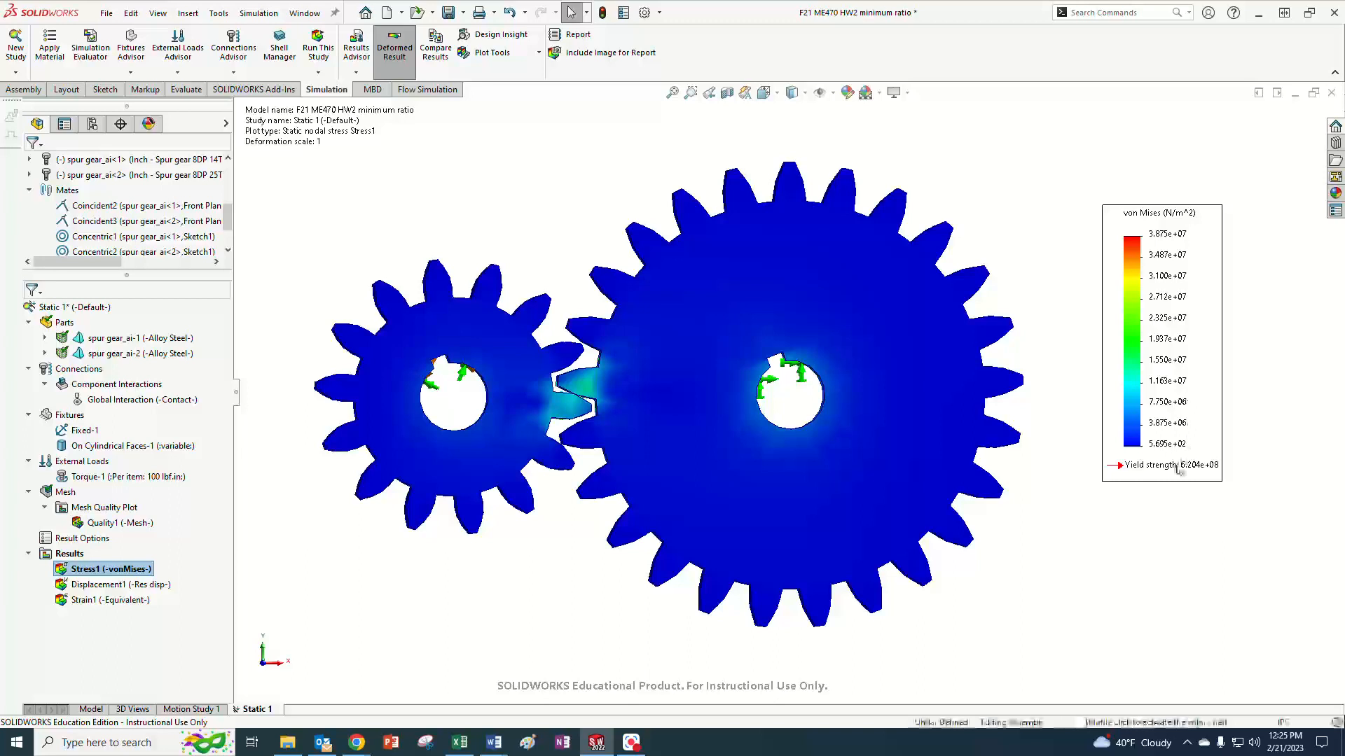
Edit the von Mises stress plot's definition to use ksi units and a user-defined deformation scale of 1.
right_click(125, 573)
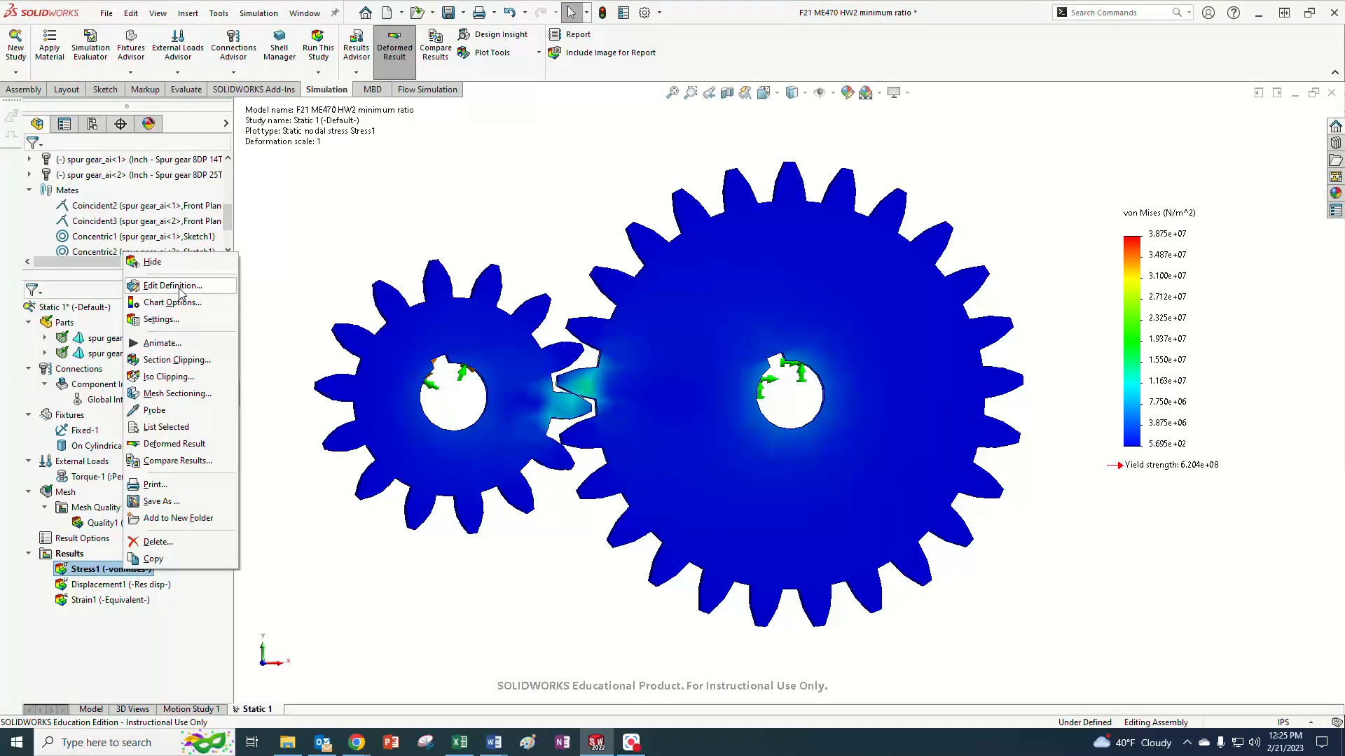
left_click(321, 564)
right_click(102, 573)
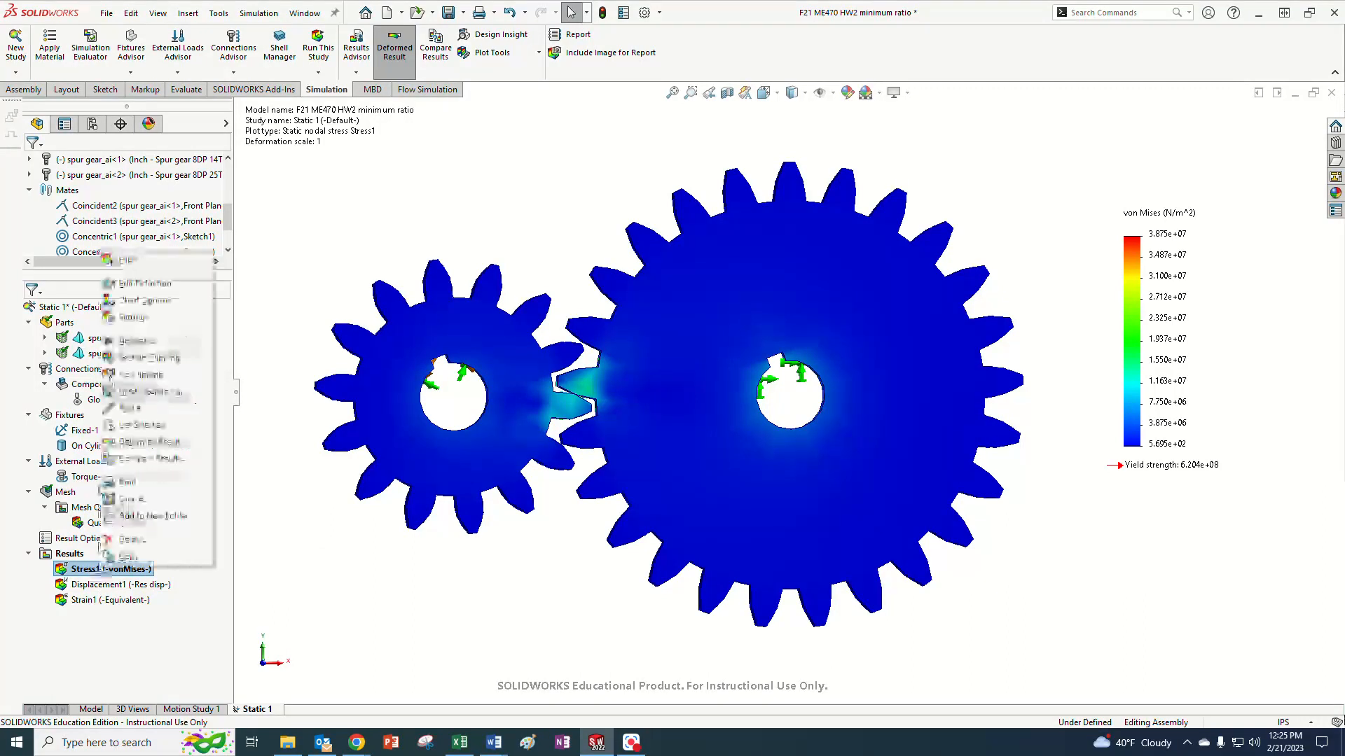
left_click(142, 286)
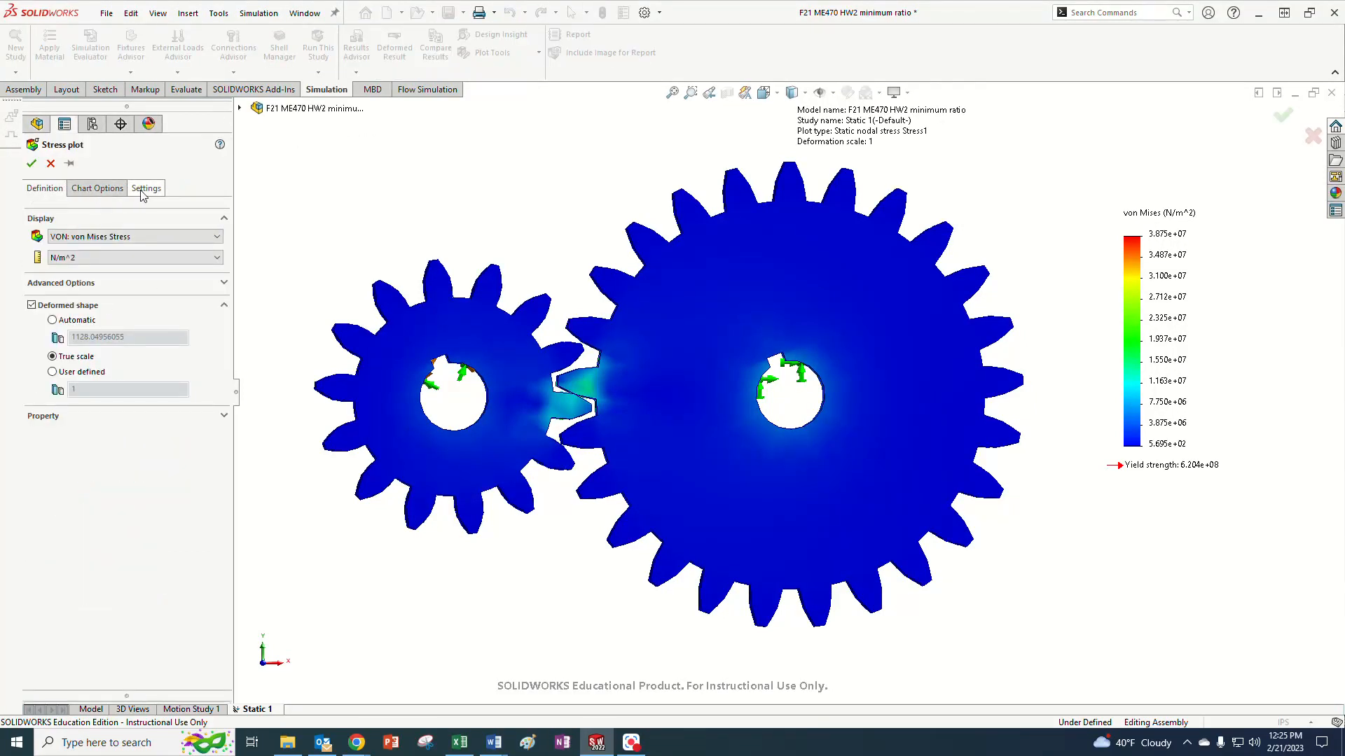
left_click(77, 257)
left_click(97, 237)
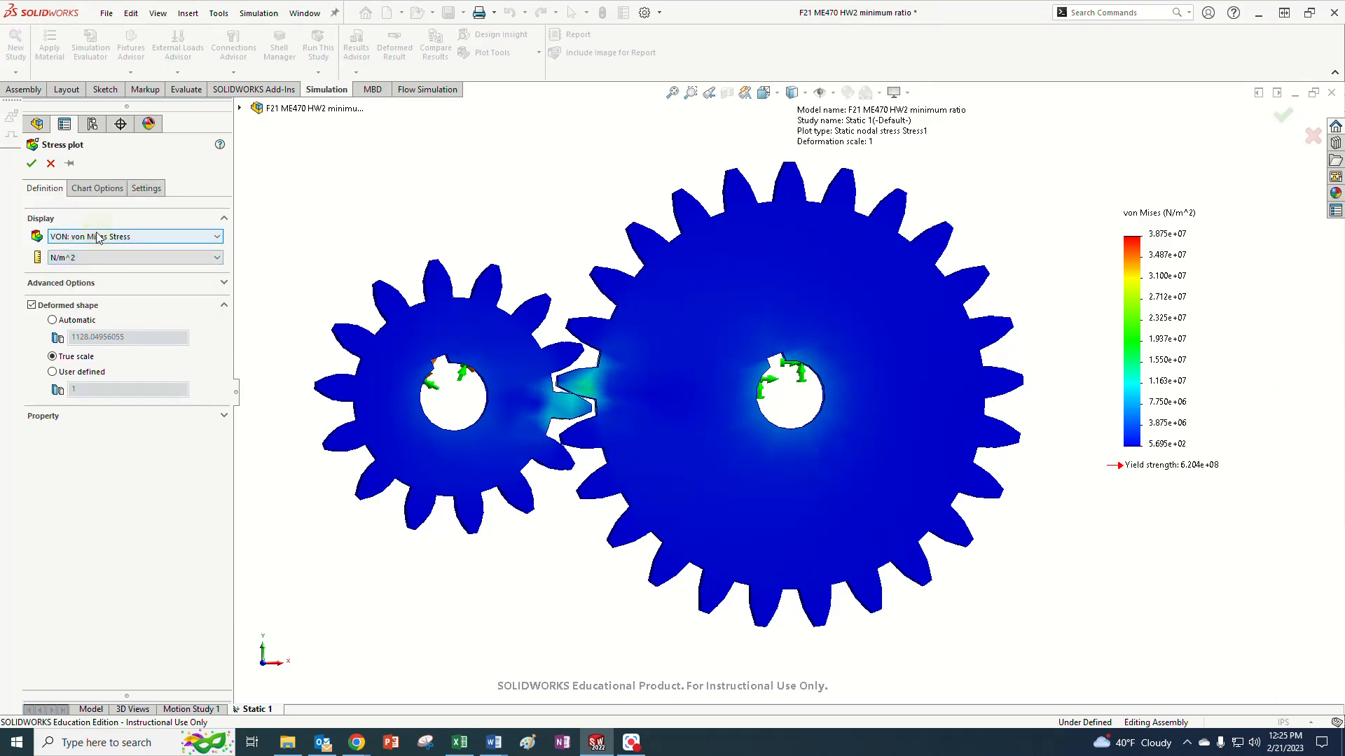
left_click(98, 237)
left_click(110, 222)
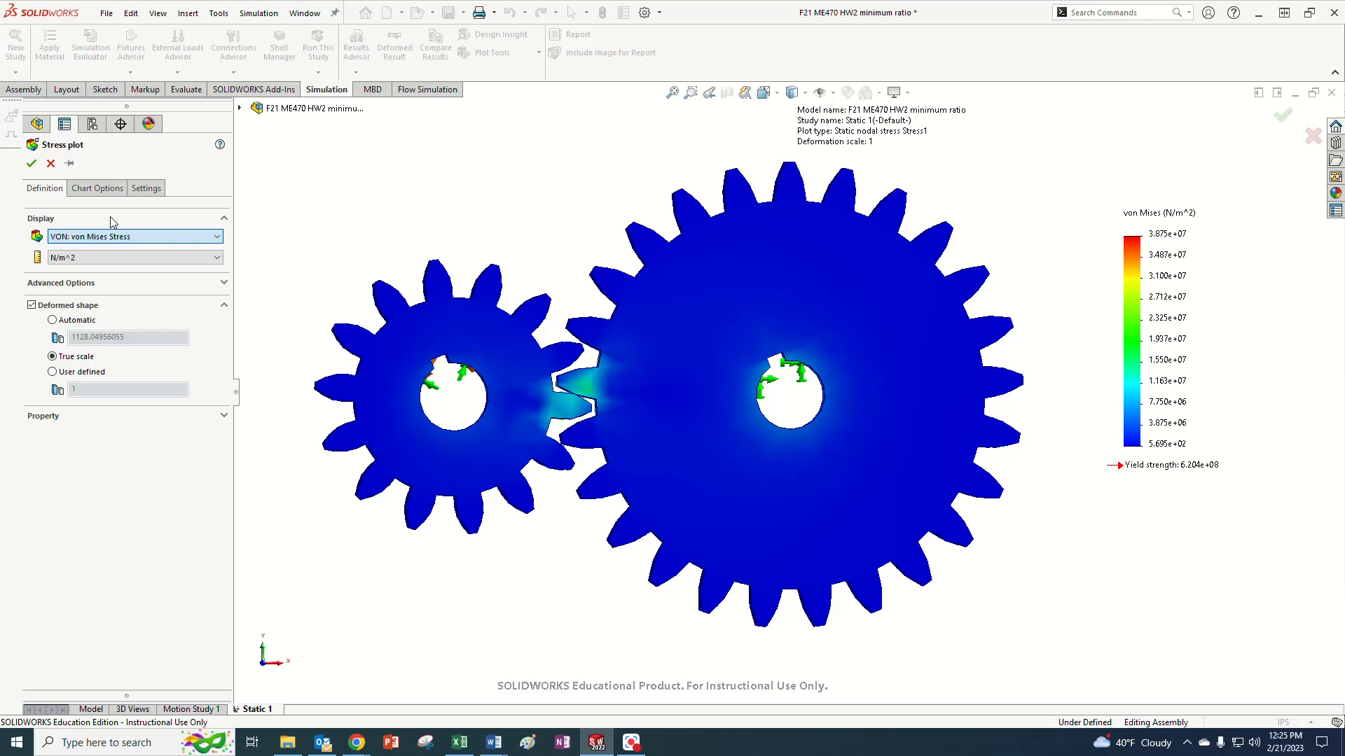
left_click(104, 258)
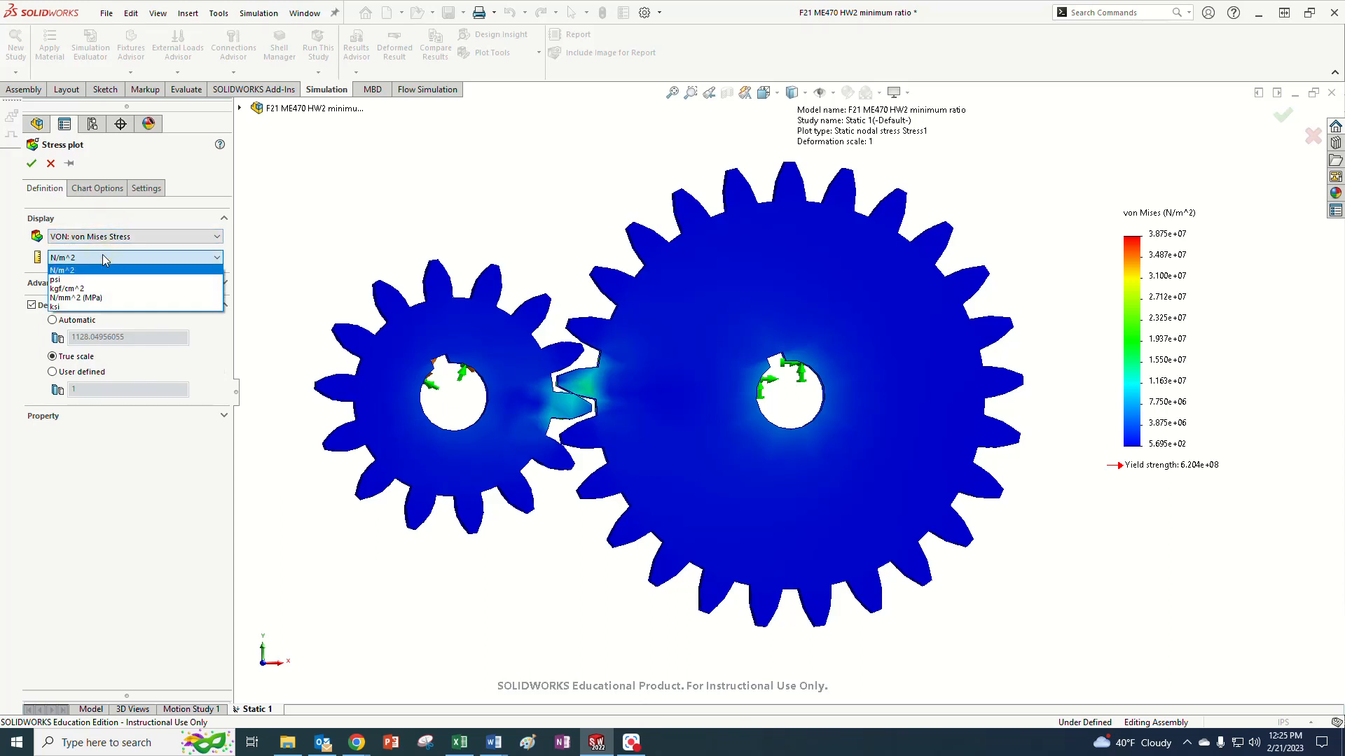
left_click(76, 306)
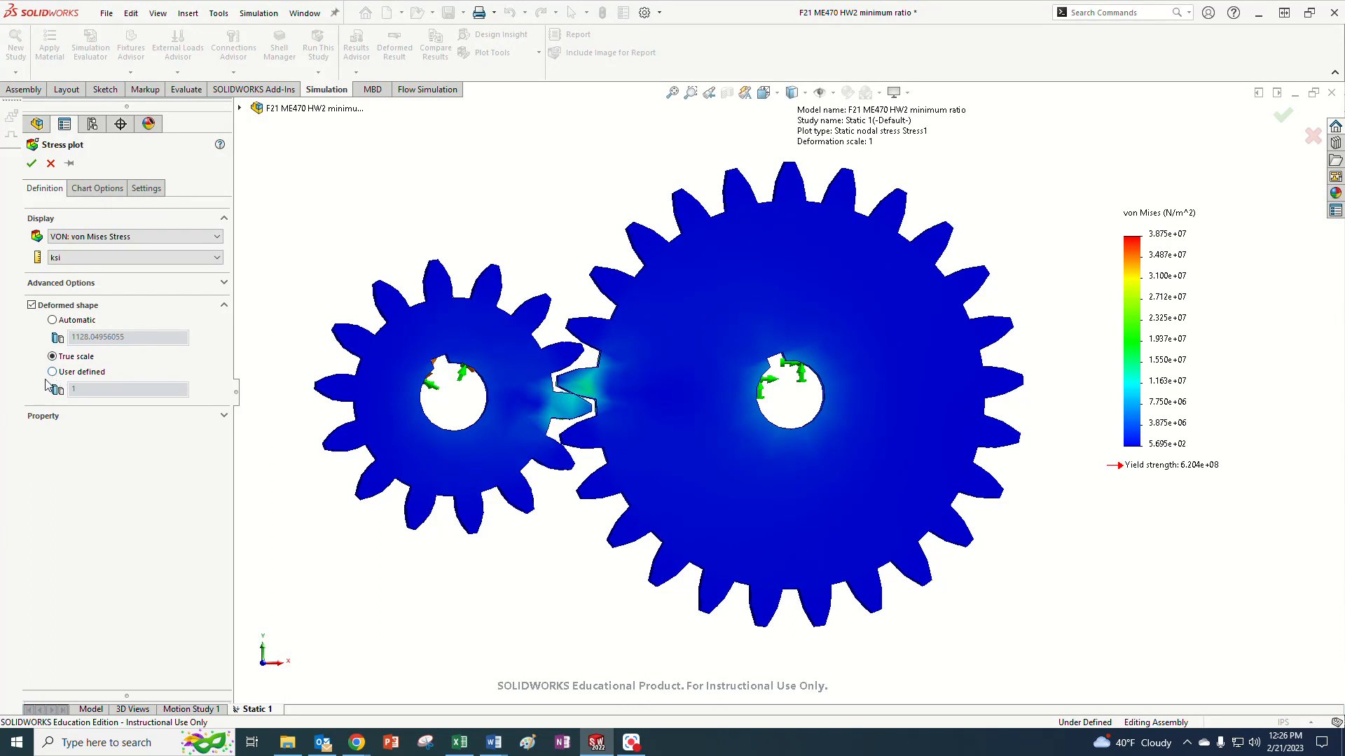
left_click(52, 372)
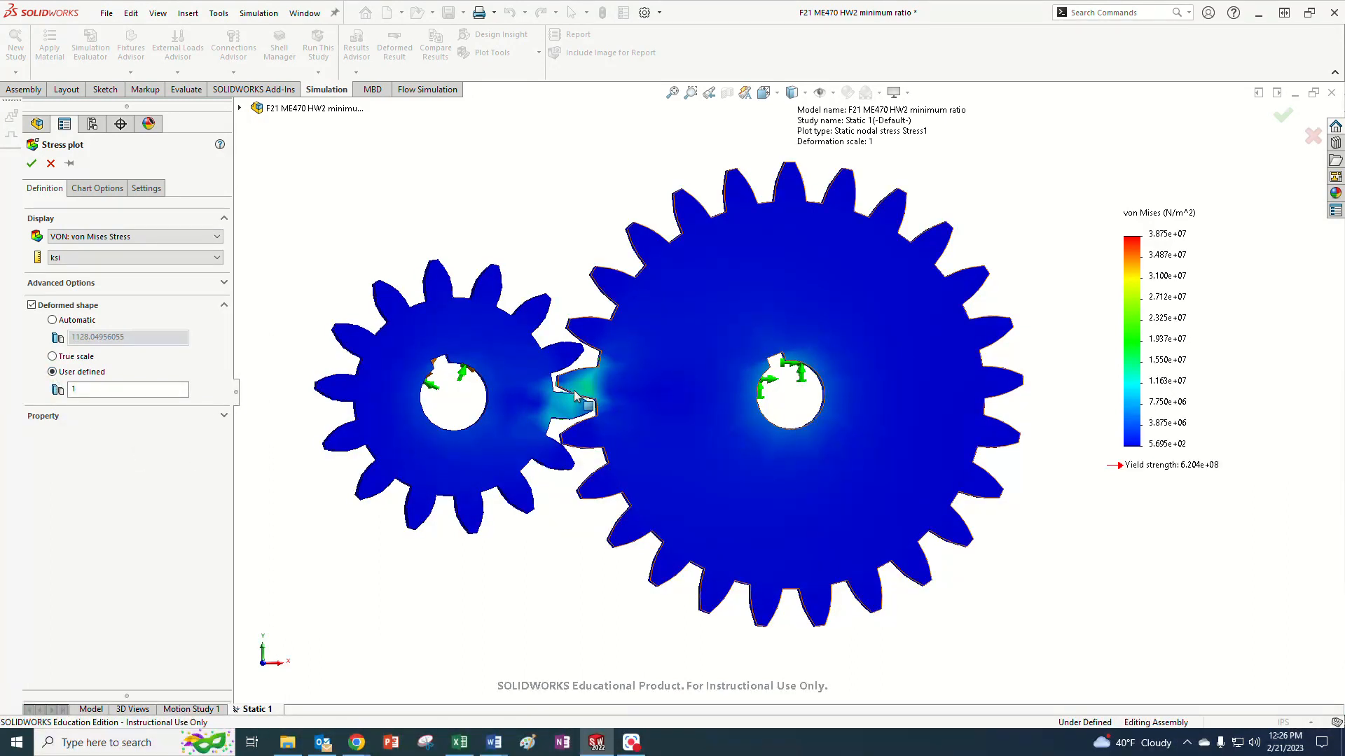
Turn the stress plot's maximum annotation on to locate the peak stress, and turn it back off.
left_click(90, 190)
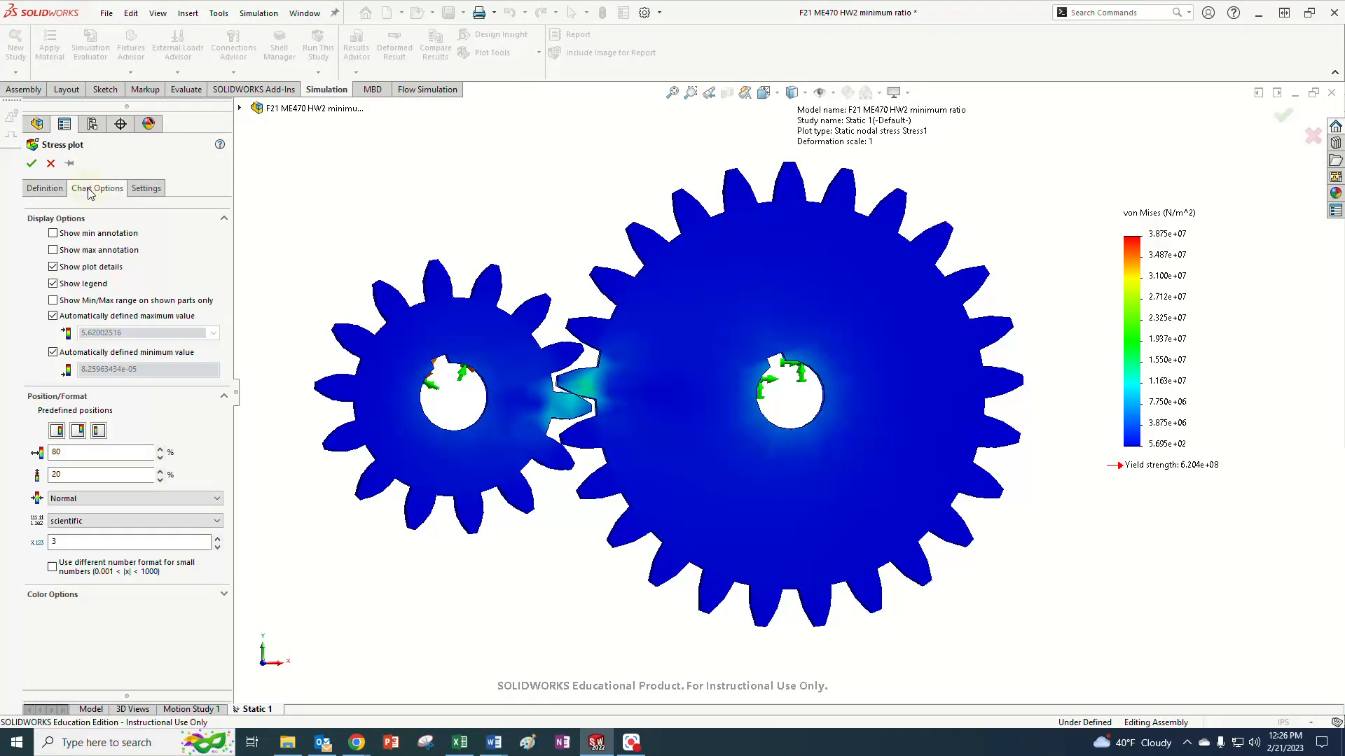
left_click(53, 251)
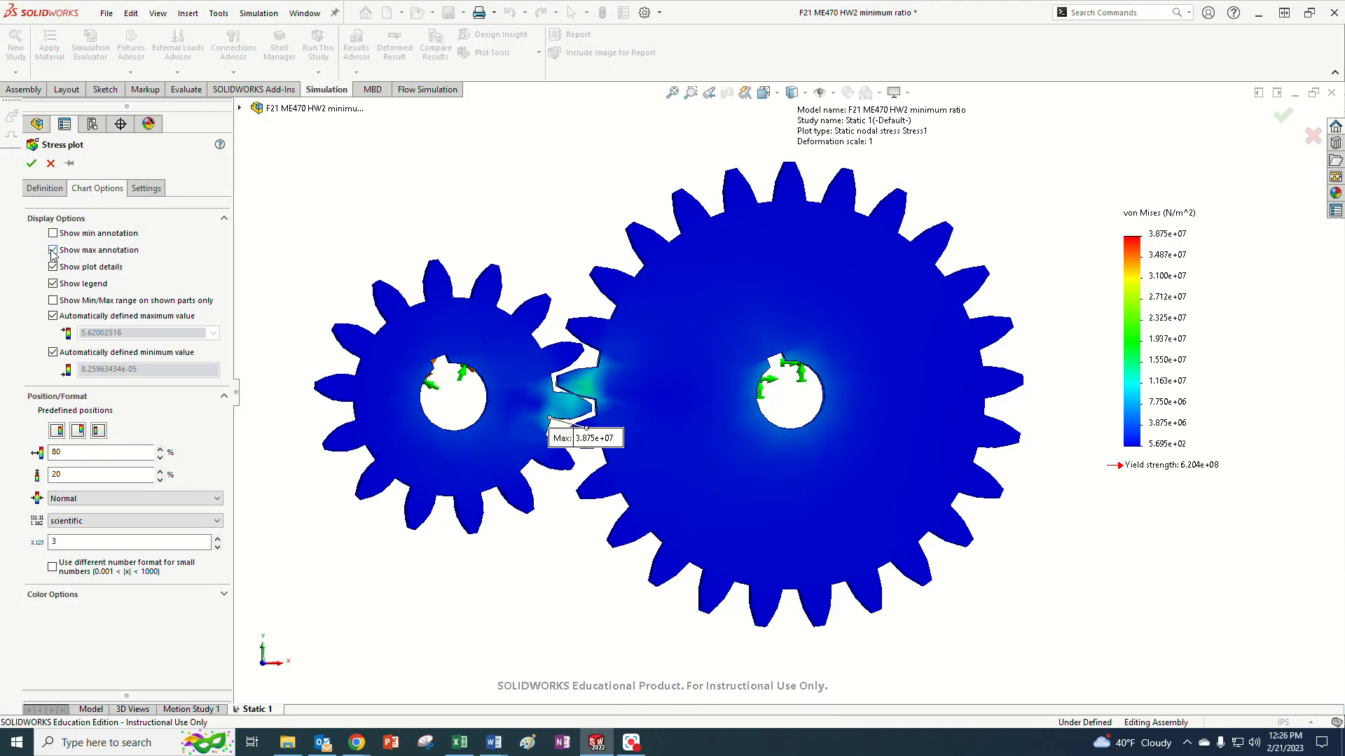
left_click(54, 251)
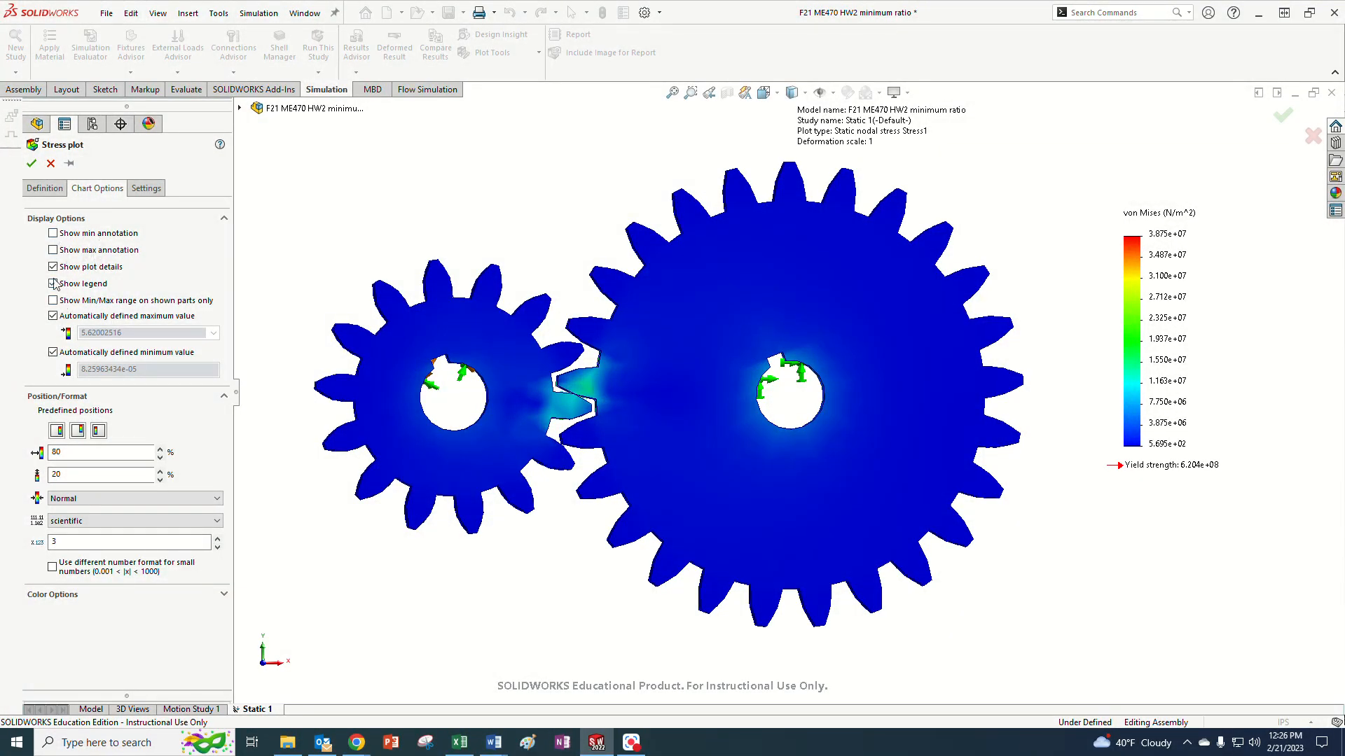
Replace the stress legend's automatic limits with a maximum of 10 and a minimum of 0.
left_click(53, 316)
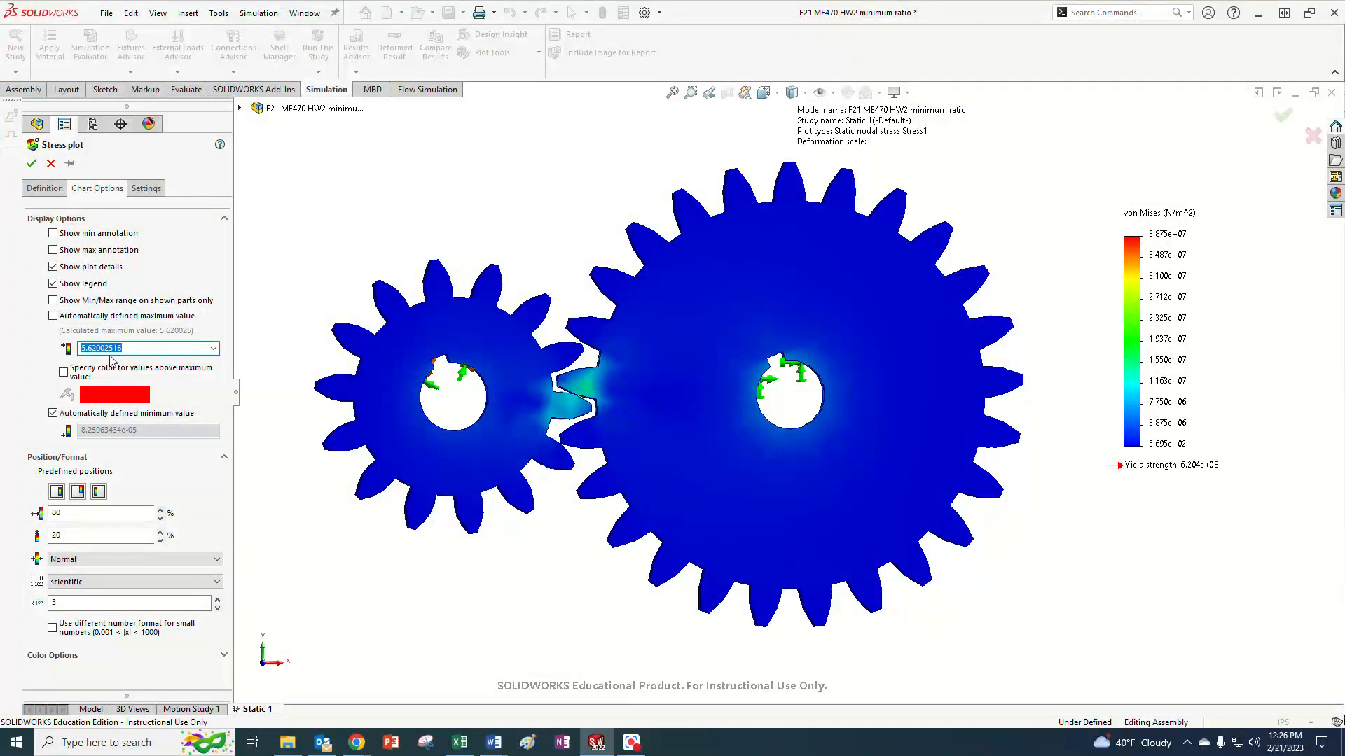
type("100")
type("10")
left_click(53, 413)
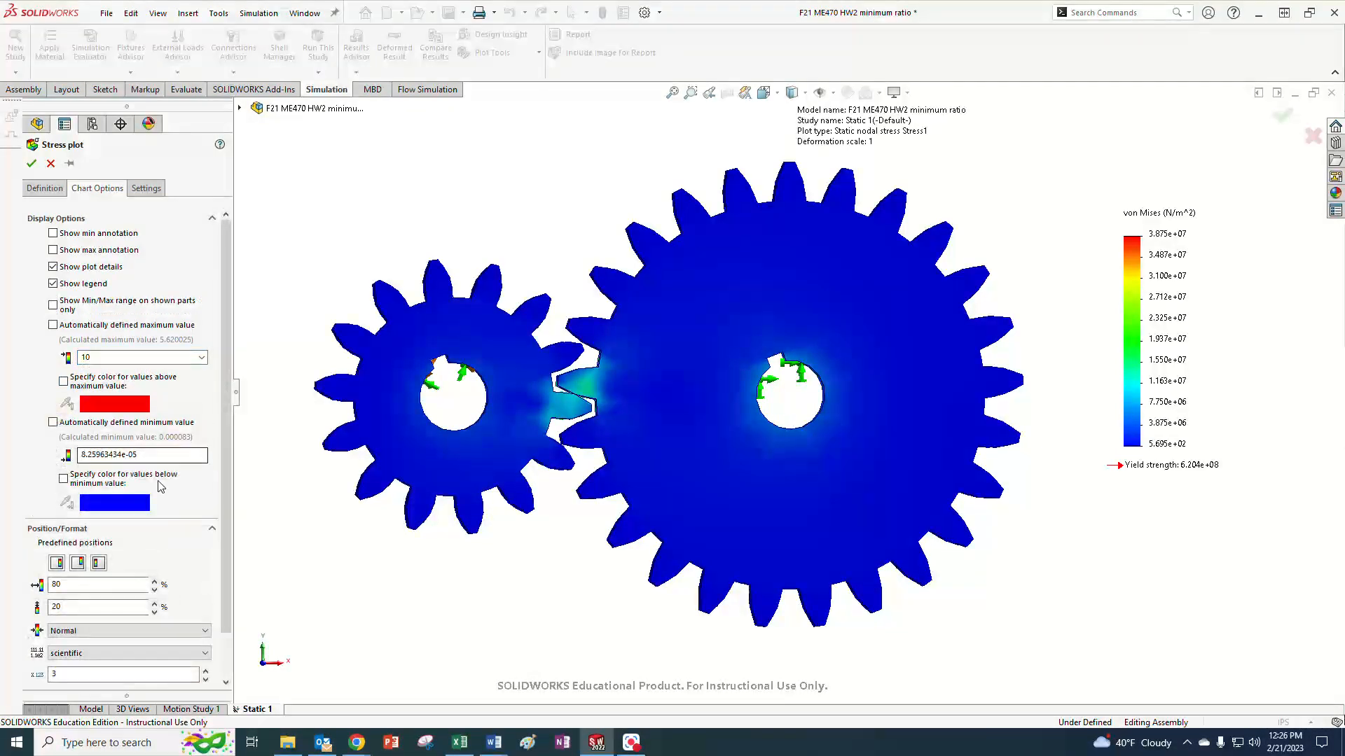
type("0")
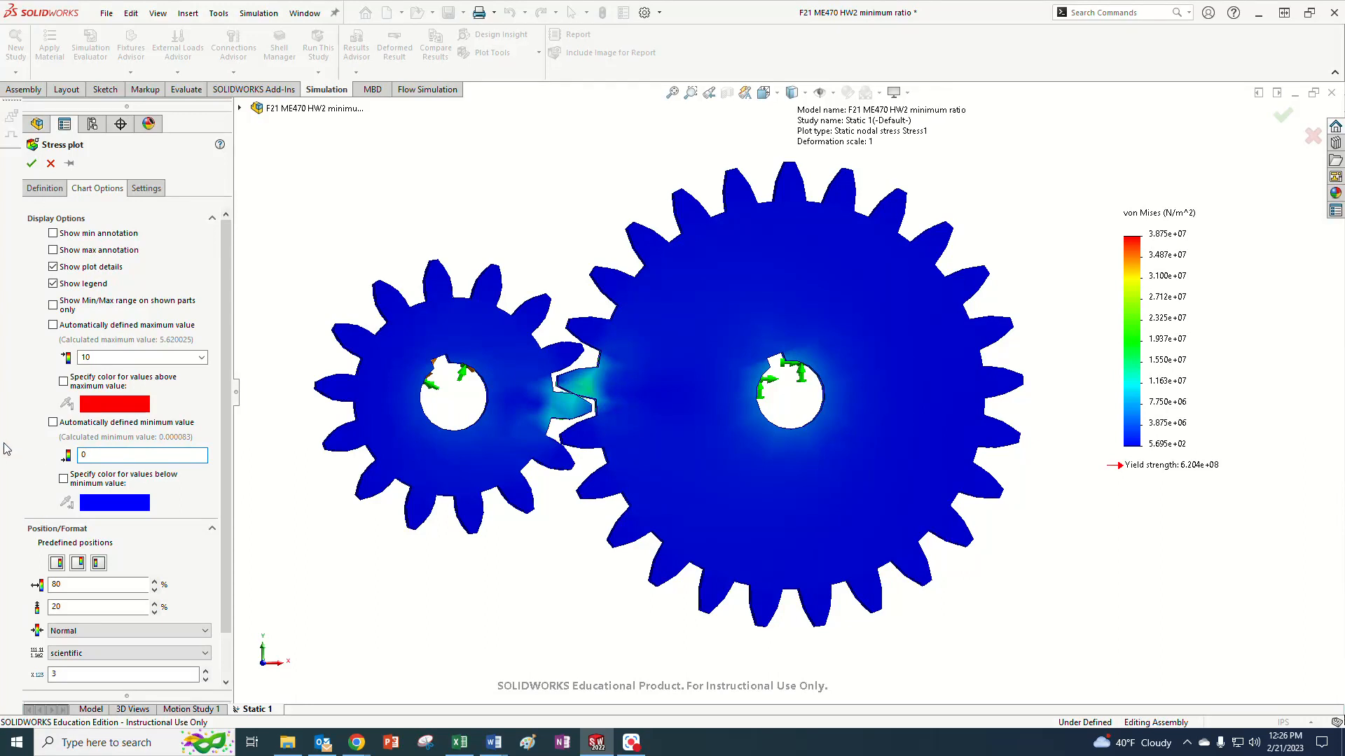
Format the stress legend's numbers as floating with 1 decimal place and a 1000 separator.
scroll(28, 411, "down", 1)
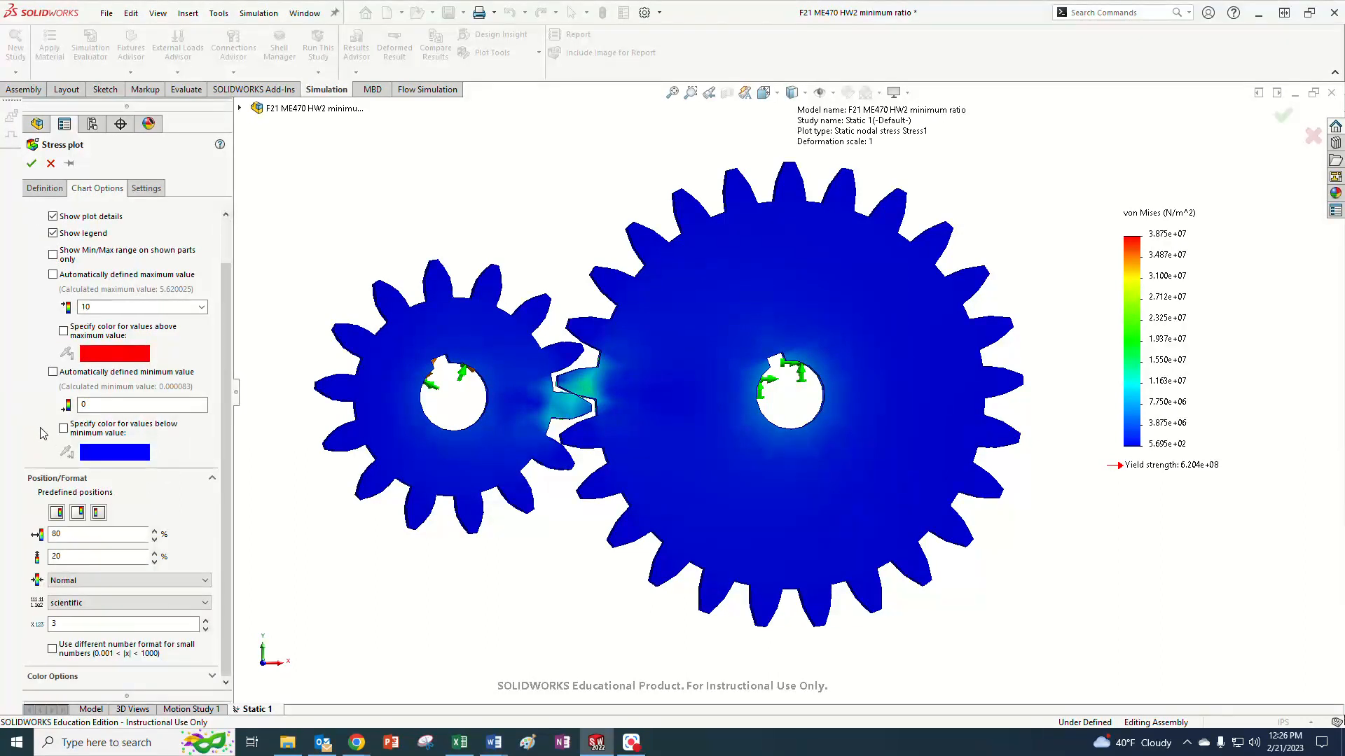
left_click(159, 604)
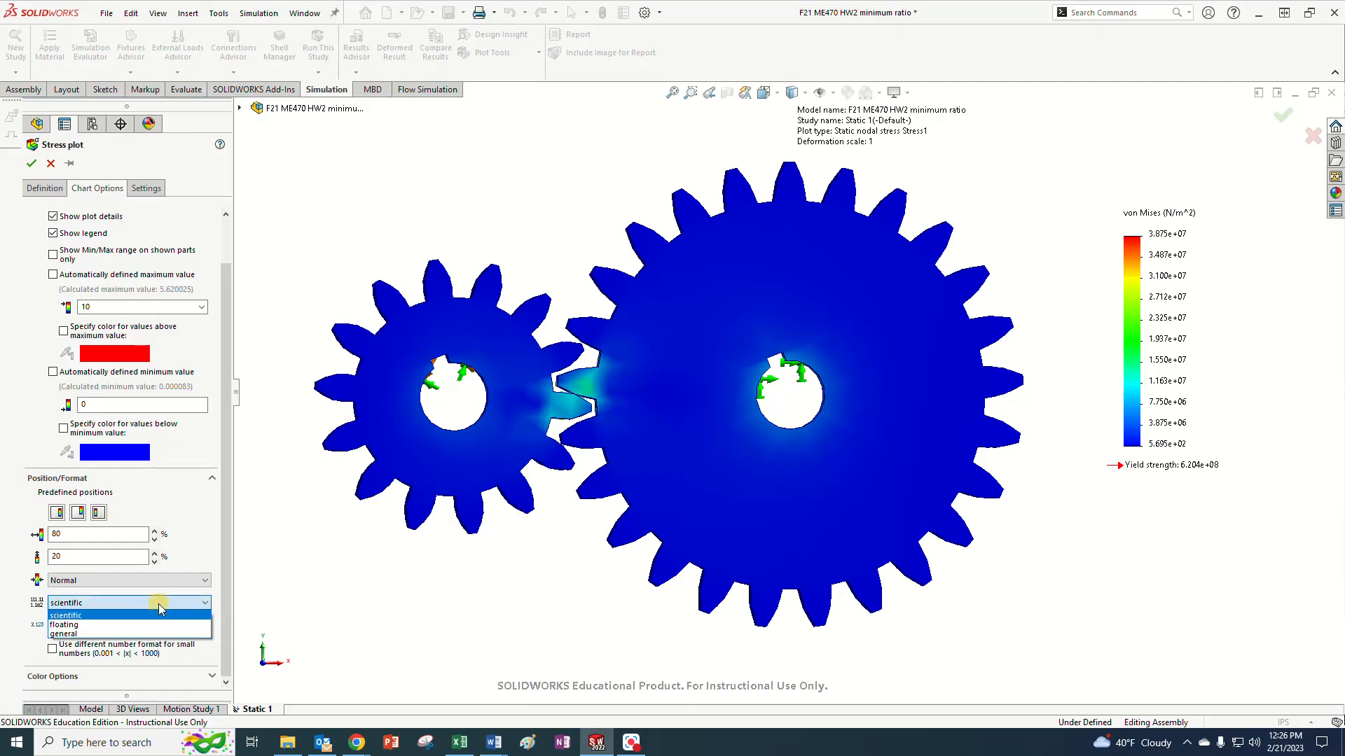
left_click(106, 625)
left_click(53, 670)
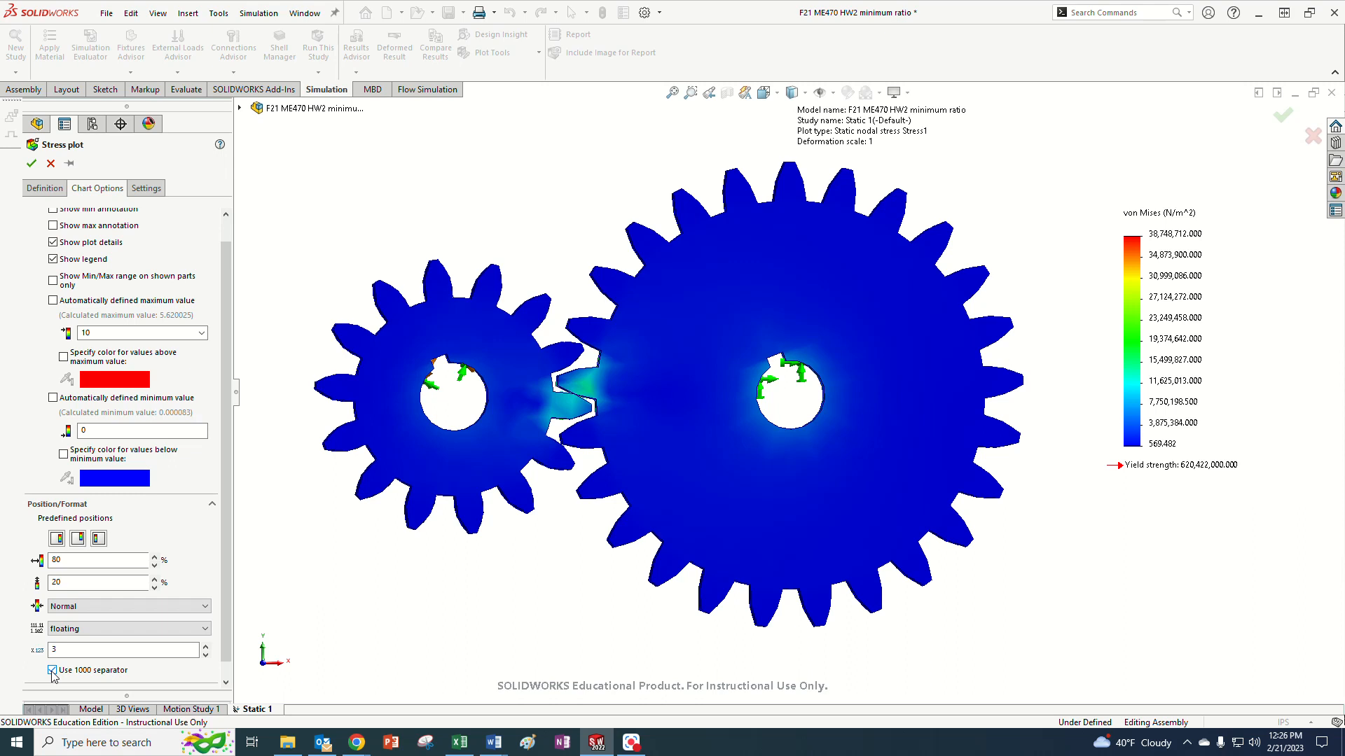
double_click(72, 652)
scroll(227, 592, "down", 1)
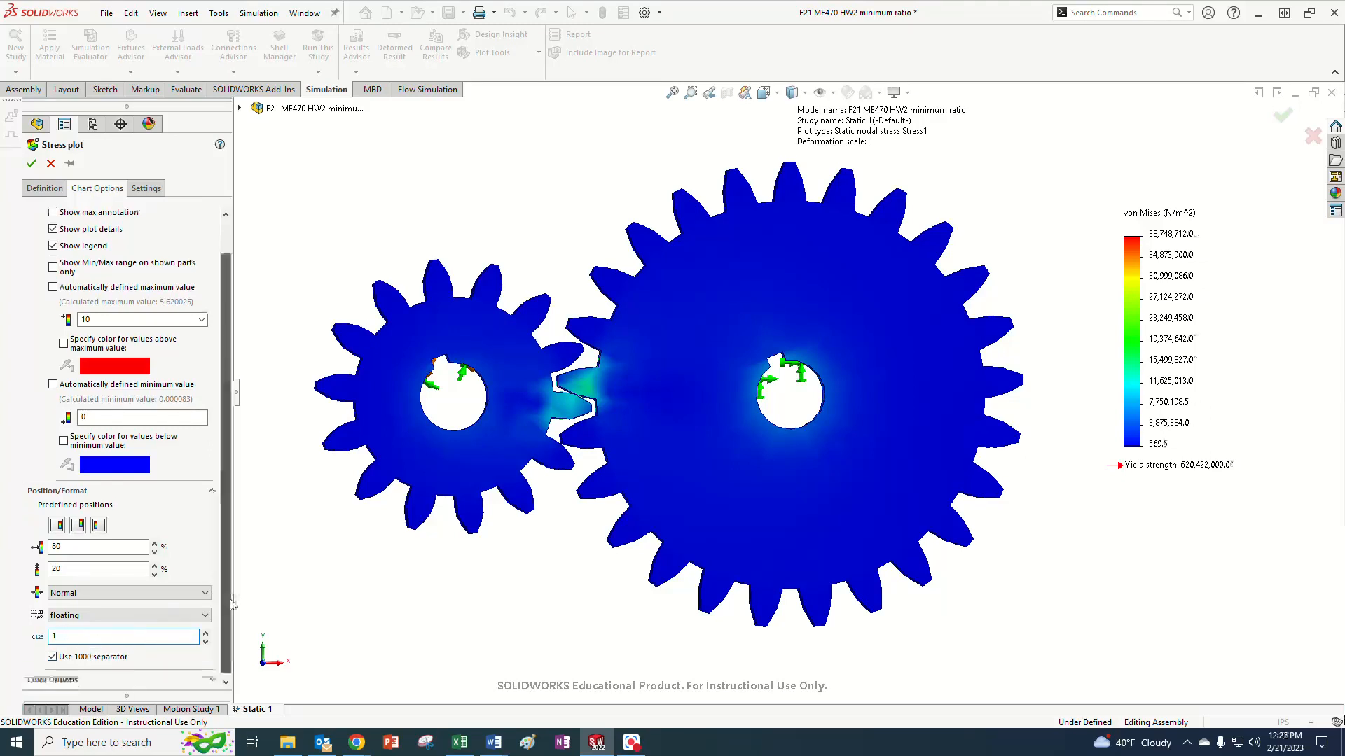
Review the stress legend's color options, including the color scheme and the number of chart colors.
double_click(81, 633)
left_click(81, 633)
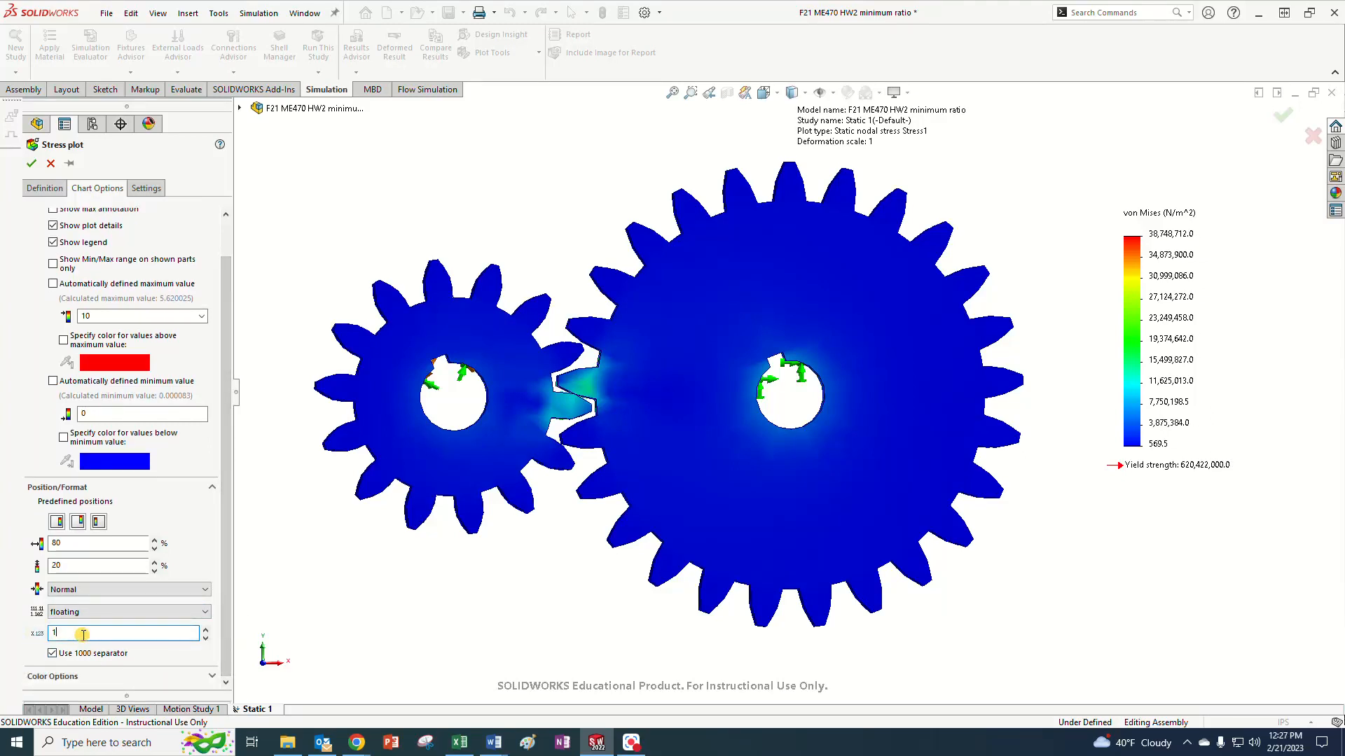
left_click(212, 677)
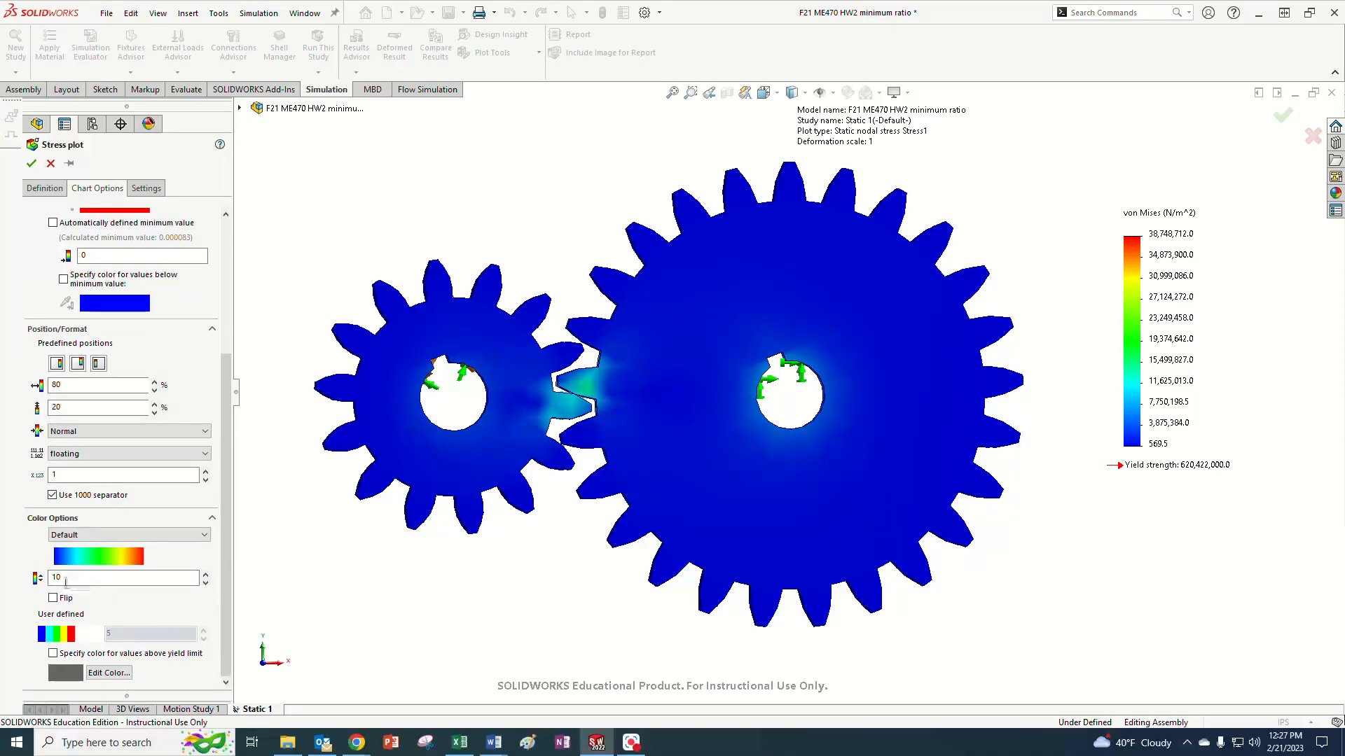
scroll(61, 580, "up", 4)
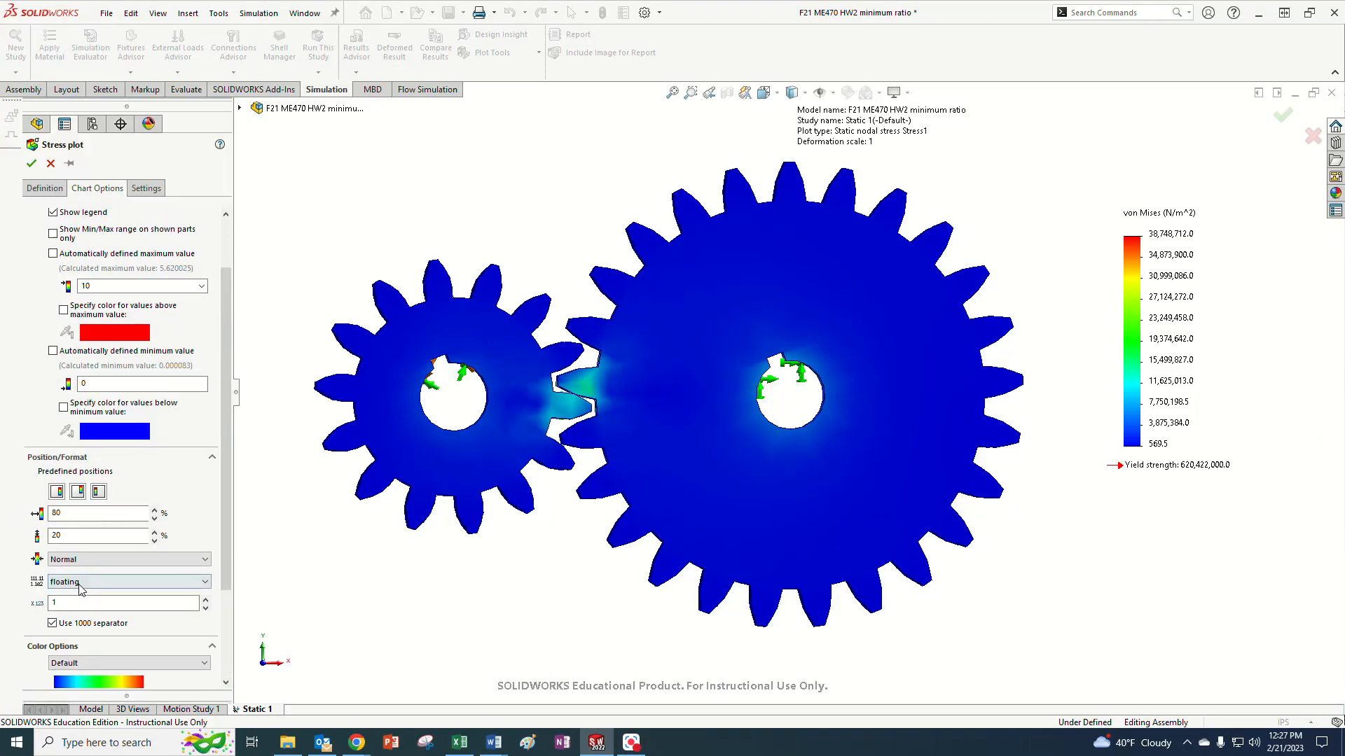
scroll(91, 282, "down", 4)
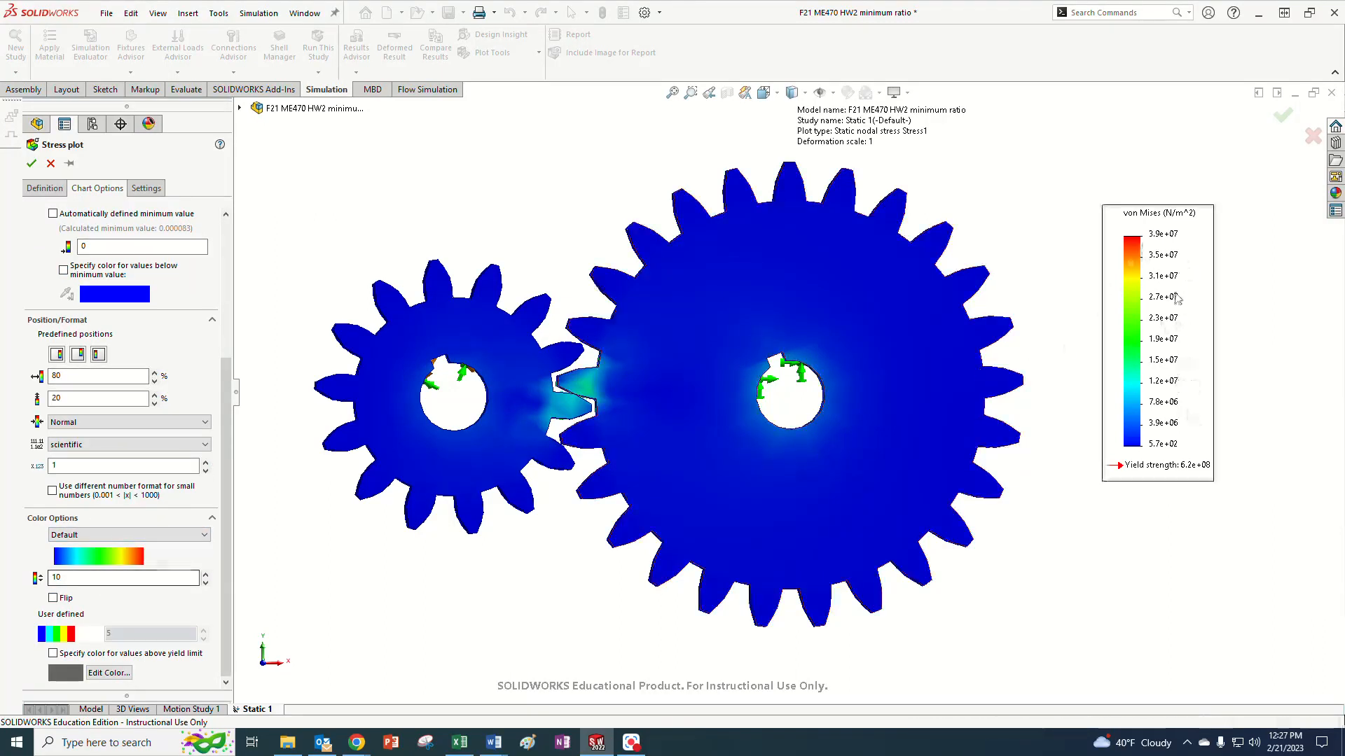
scroll(62, 593, "up", 6)
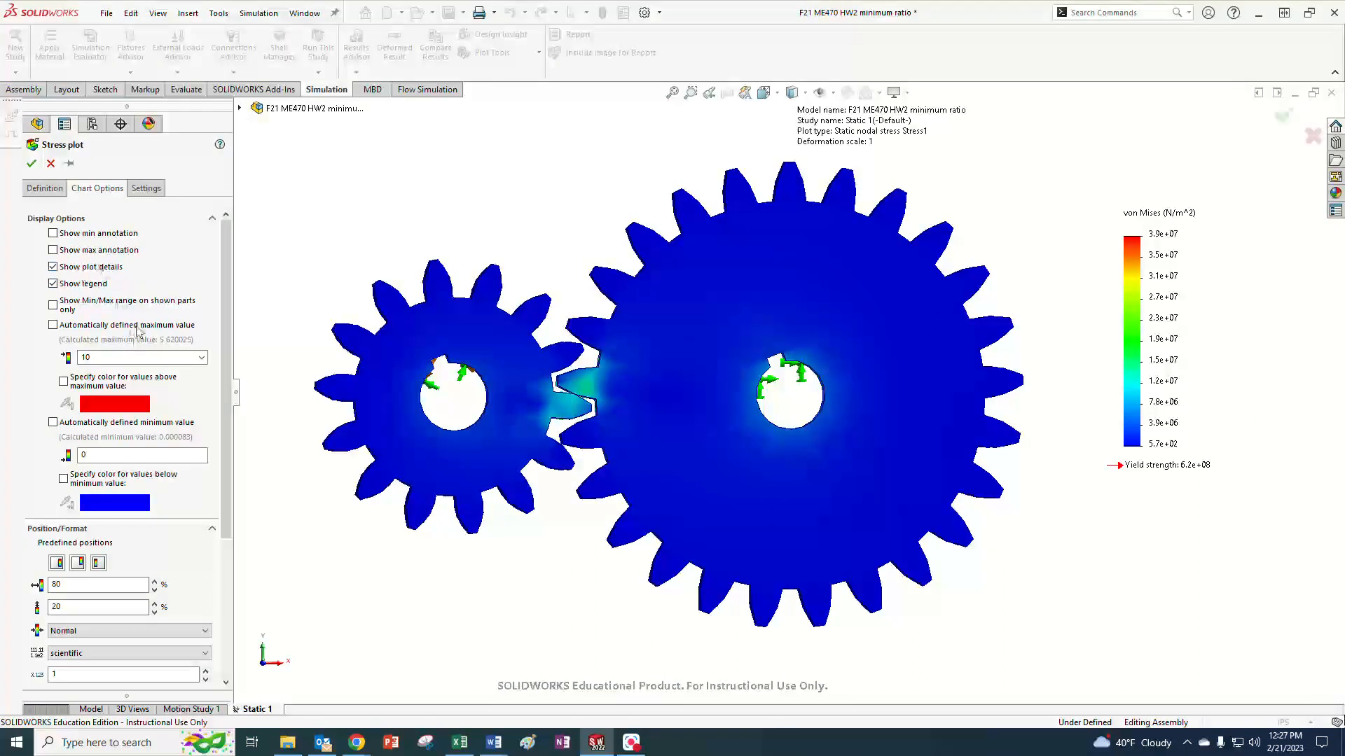
Set the stress plot's fringe option to Discrete and its boundary option to Mesh, and apply the plot settings.
left_click(147, 187)
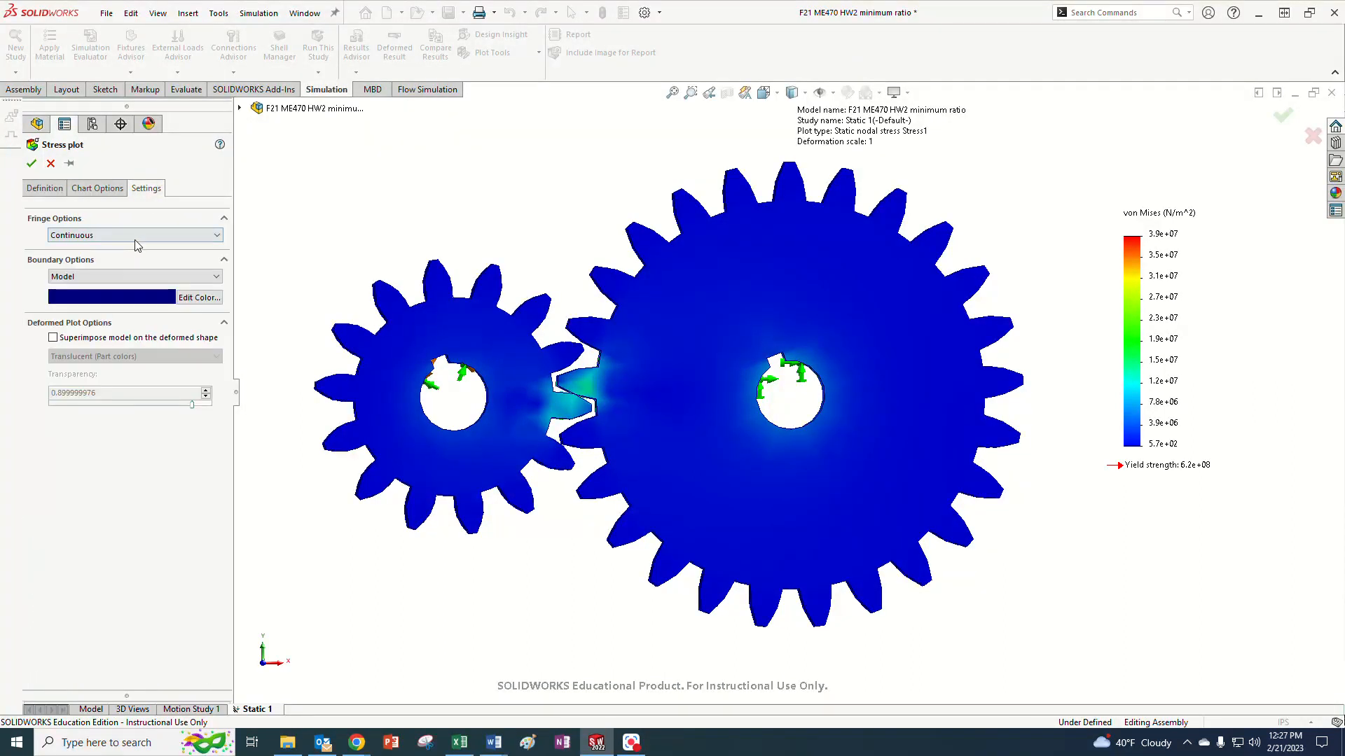
left_click(134, 237)
left_click(95, 263)
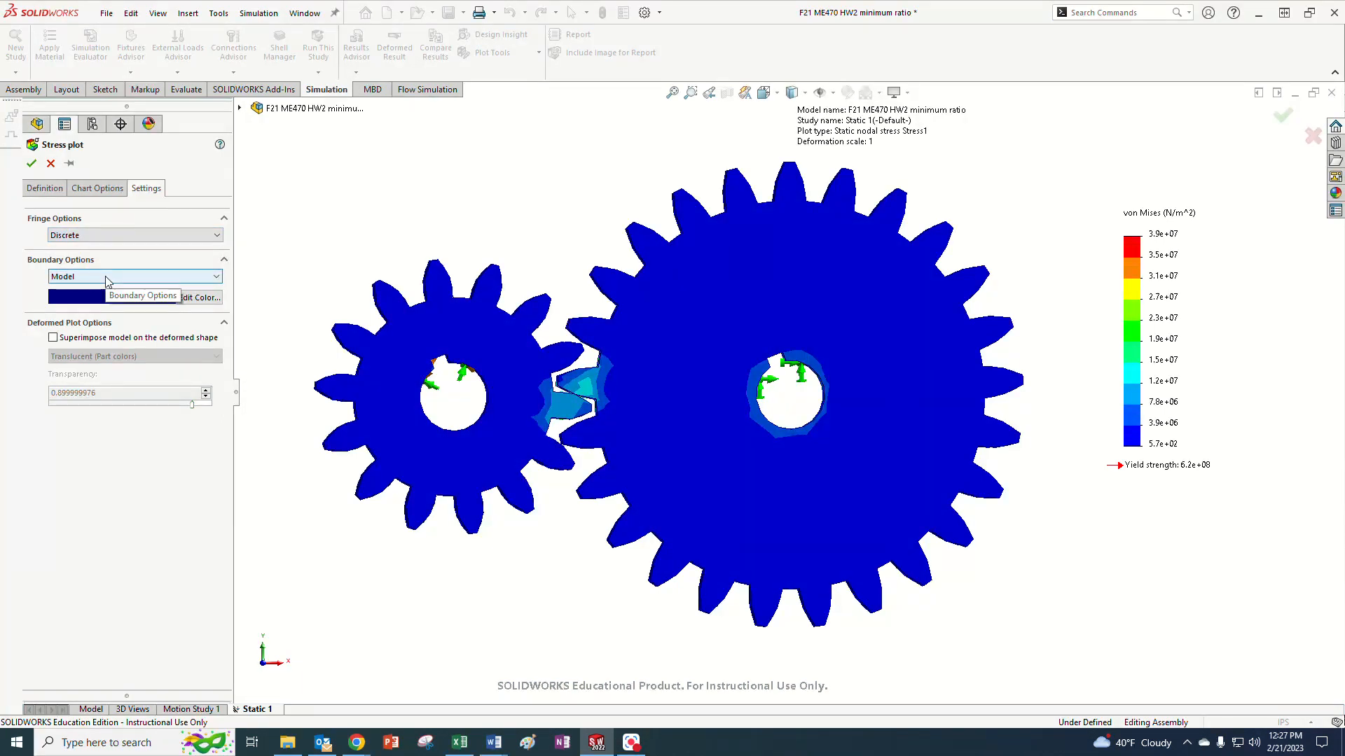
left_click(107, 278)
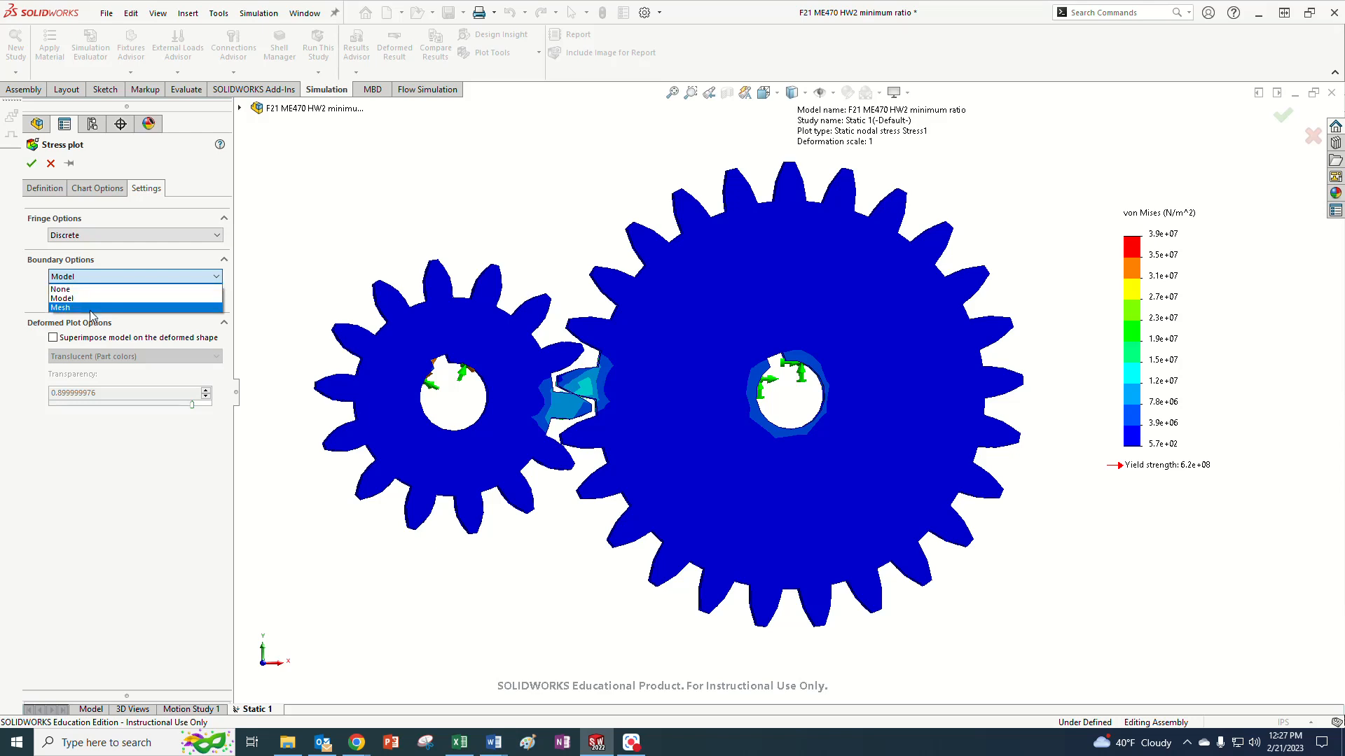
left_click(88, 308)
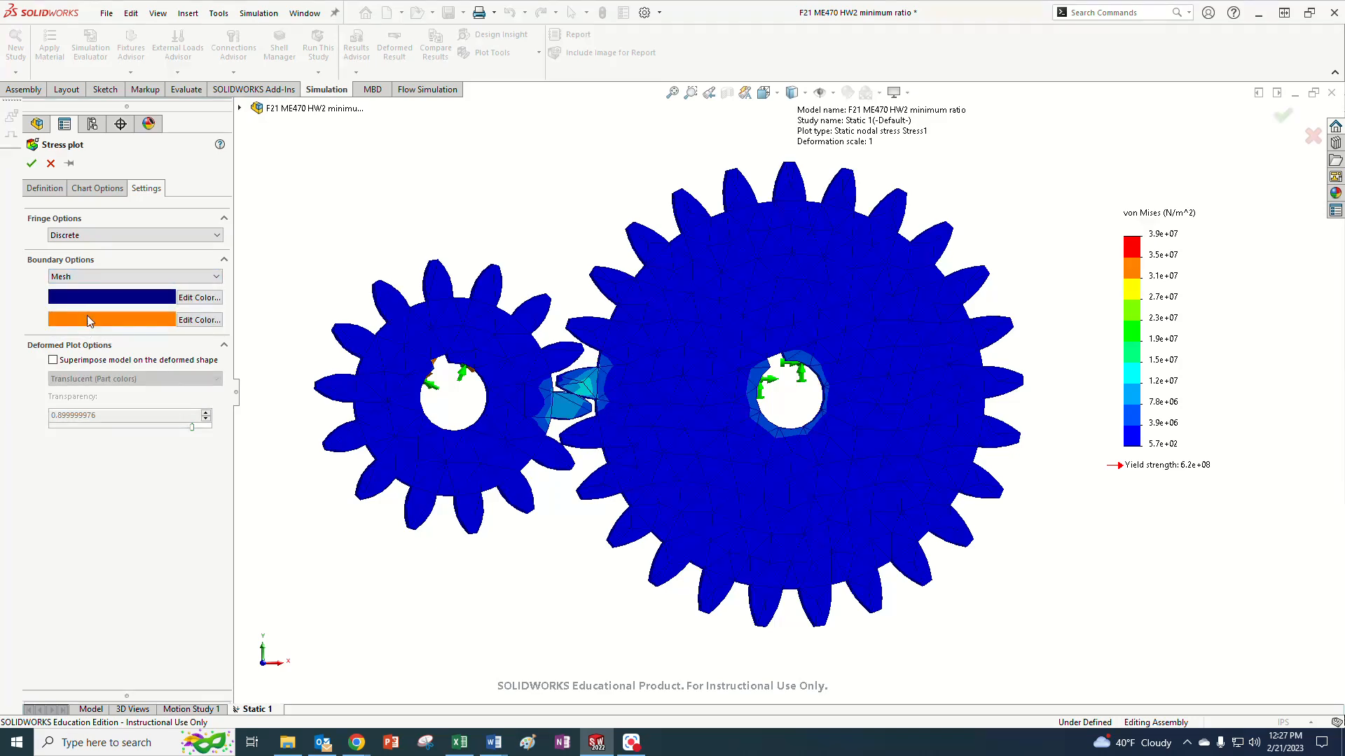
left_click(97, 189)
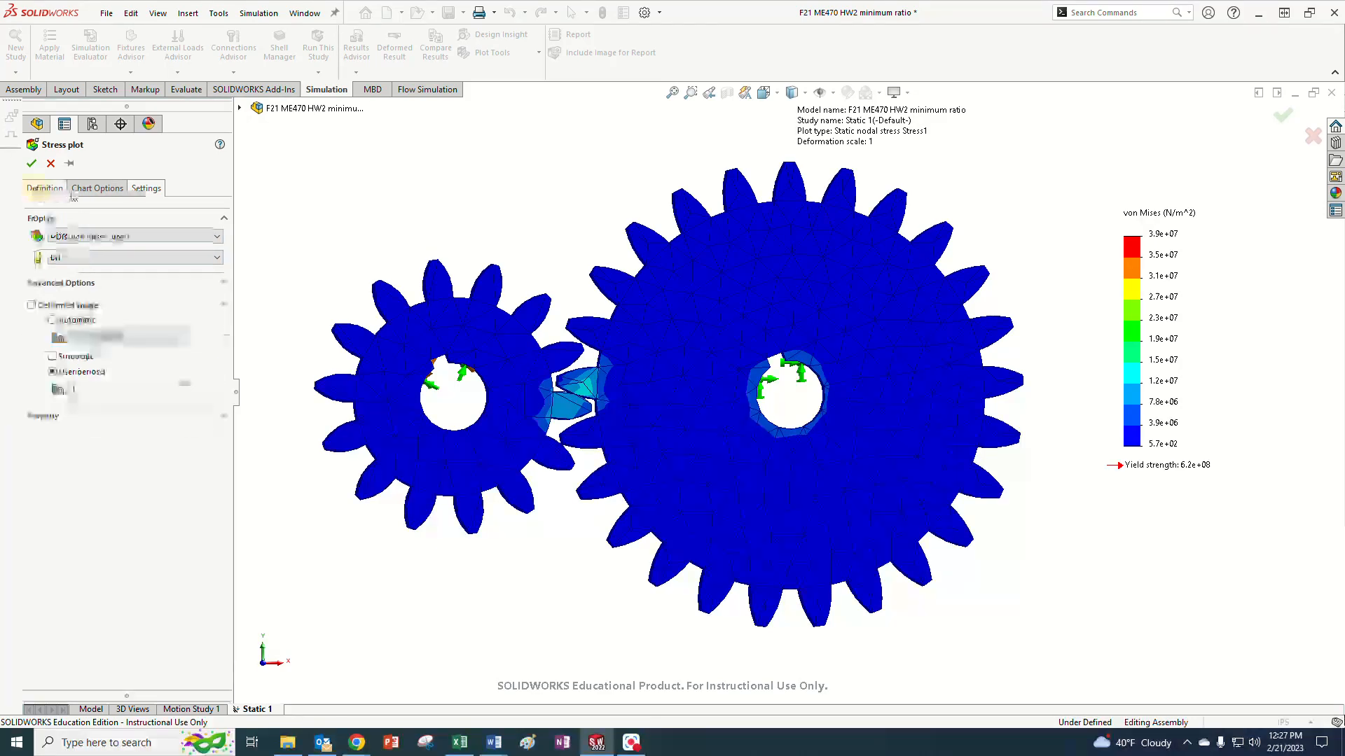
left_click(151, 189)
left_click(52, 191)
left_click(98, 191)
left_click(145, 188)
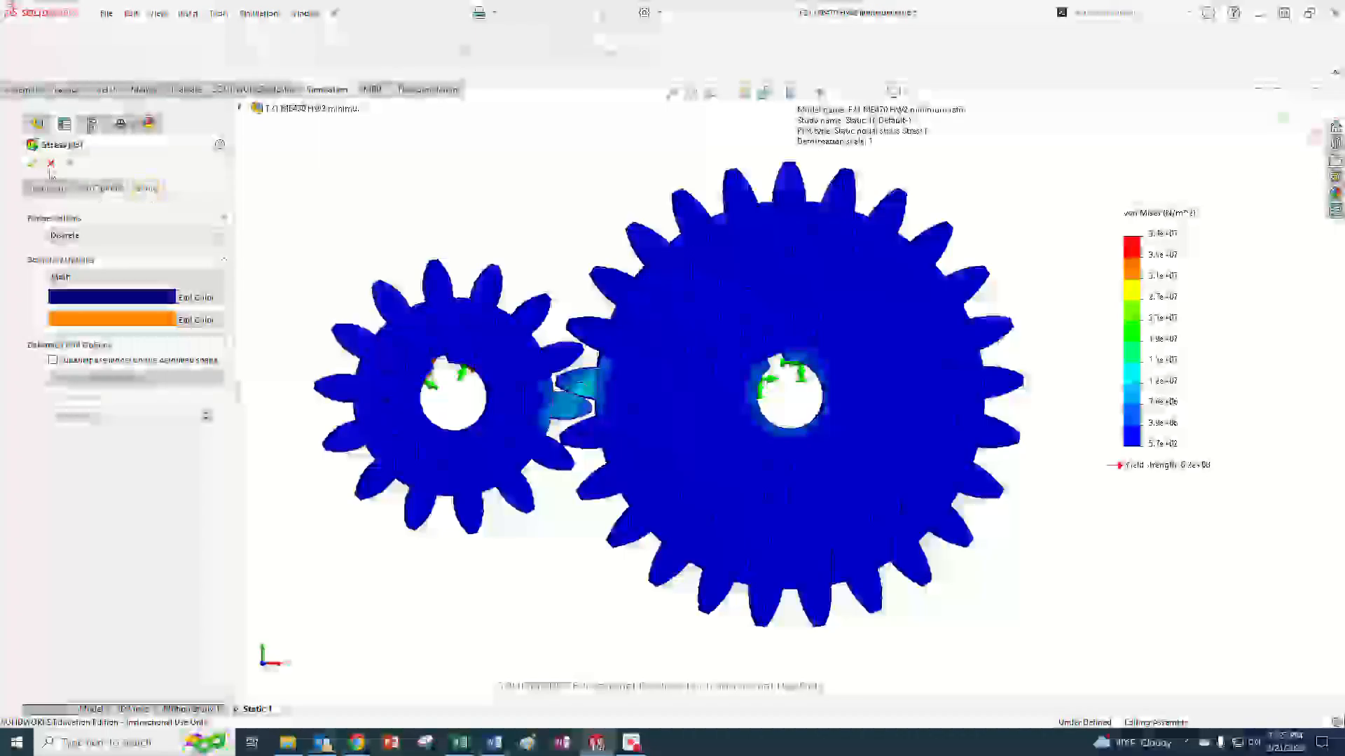
left_click(31, 164)
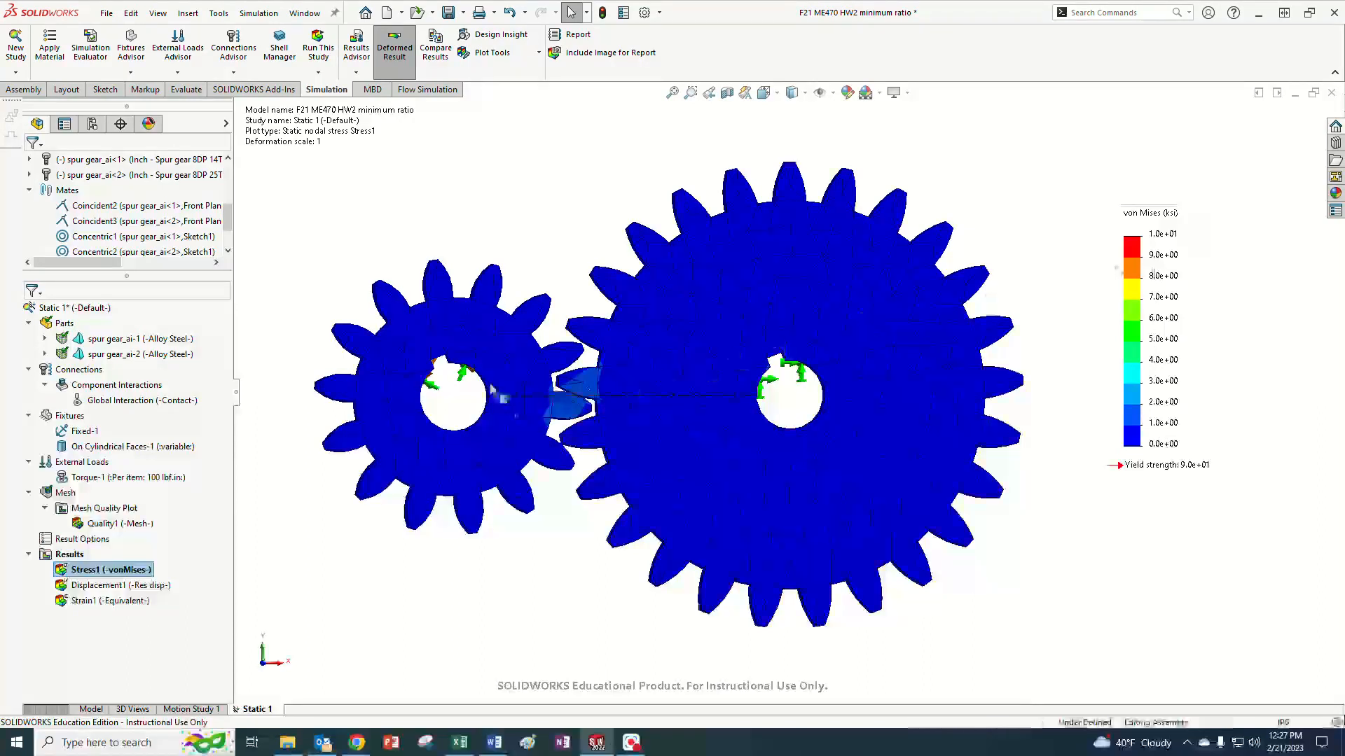
Edit the stress plot again and format its legend numbers as floating with 0 decimal places.
right_click(90, 571)
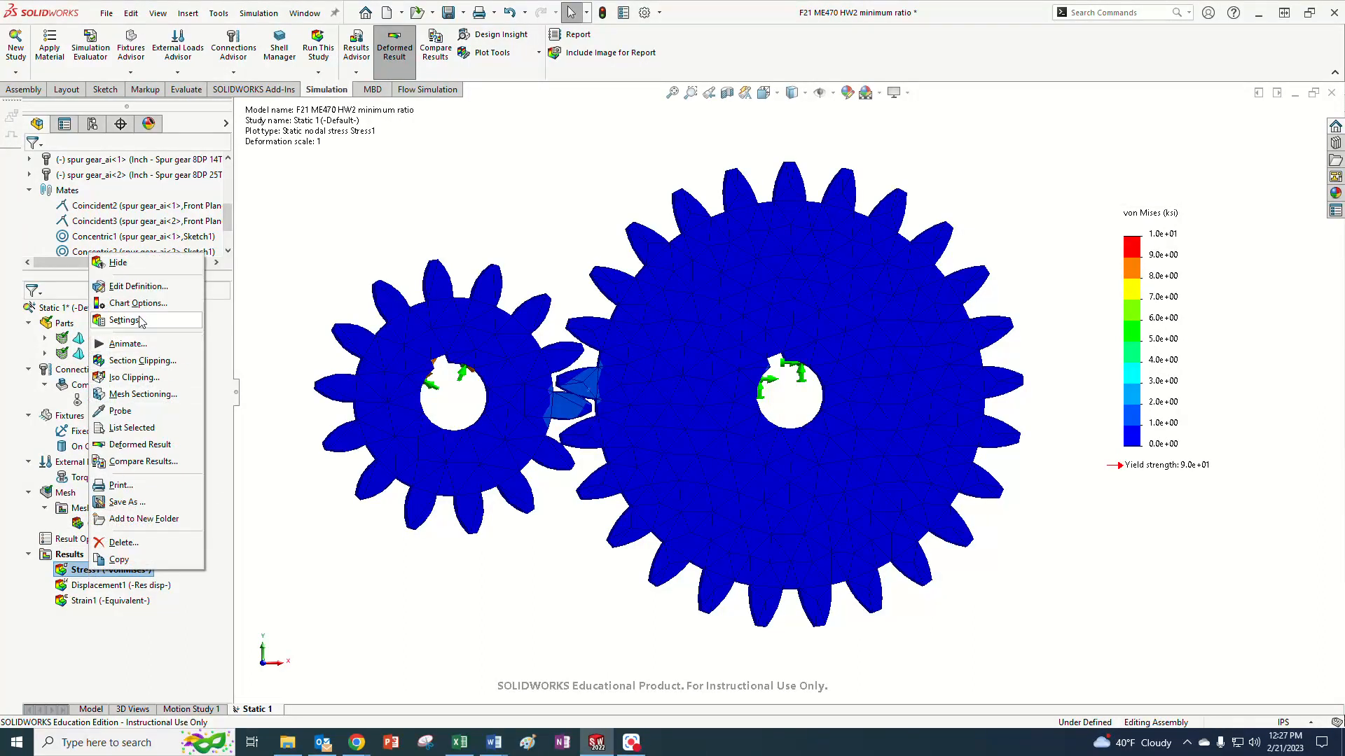
left_click(136, 286)
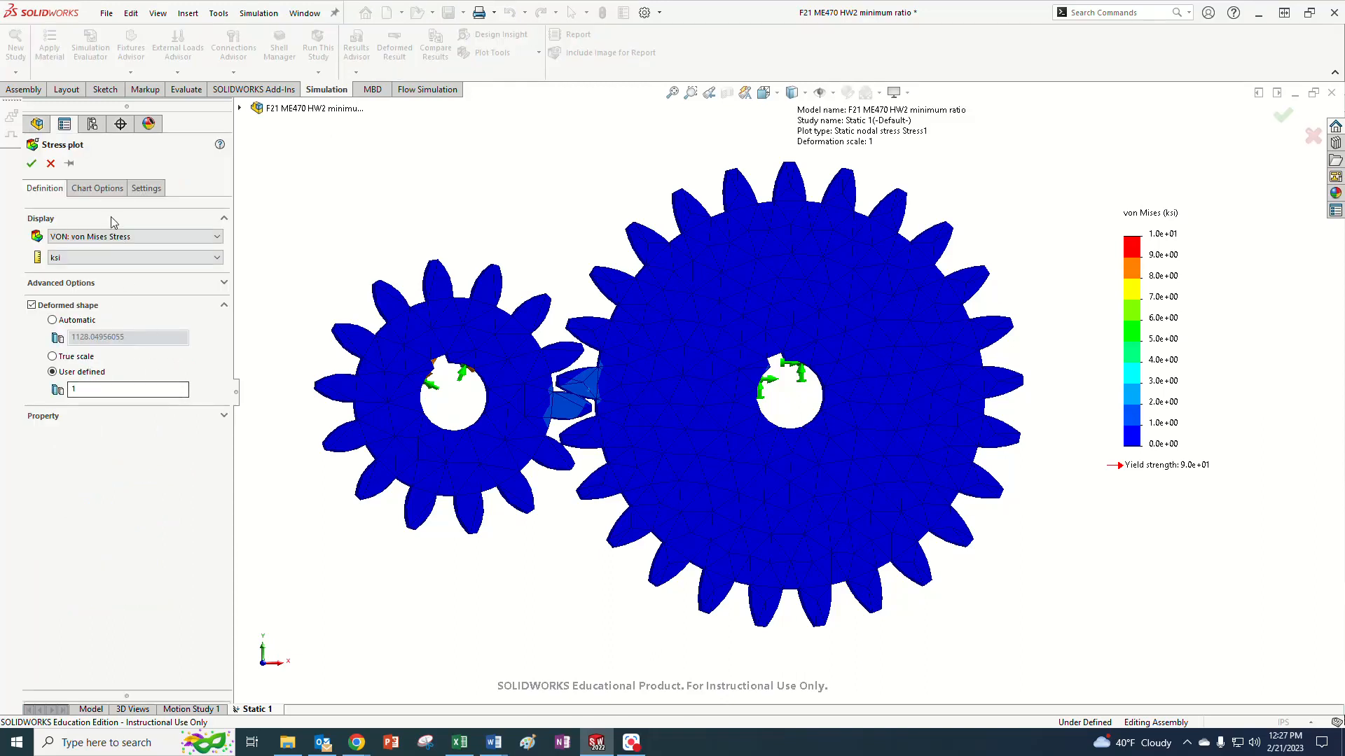
left_click(96, 187)
scroll(123, 492, "down", 2)
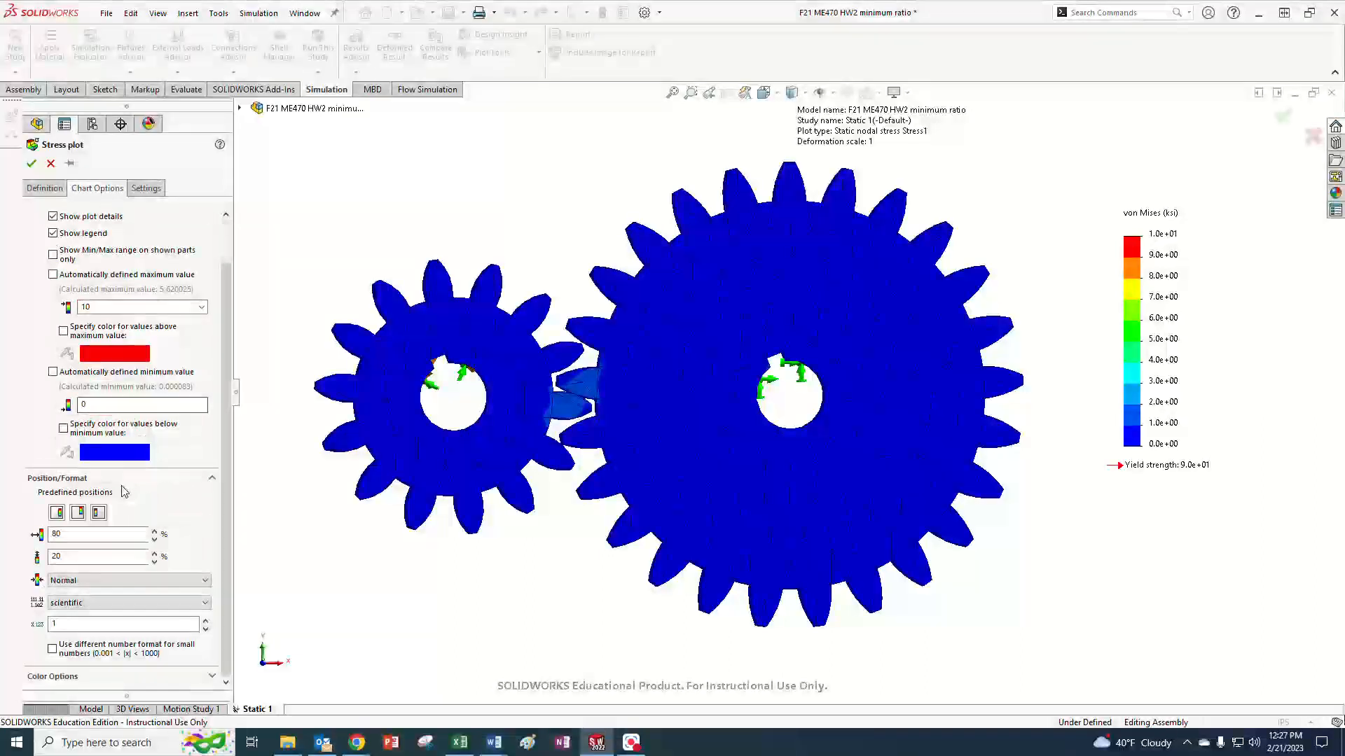
left_click(88, 603)
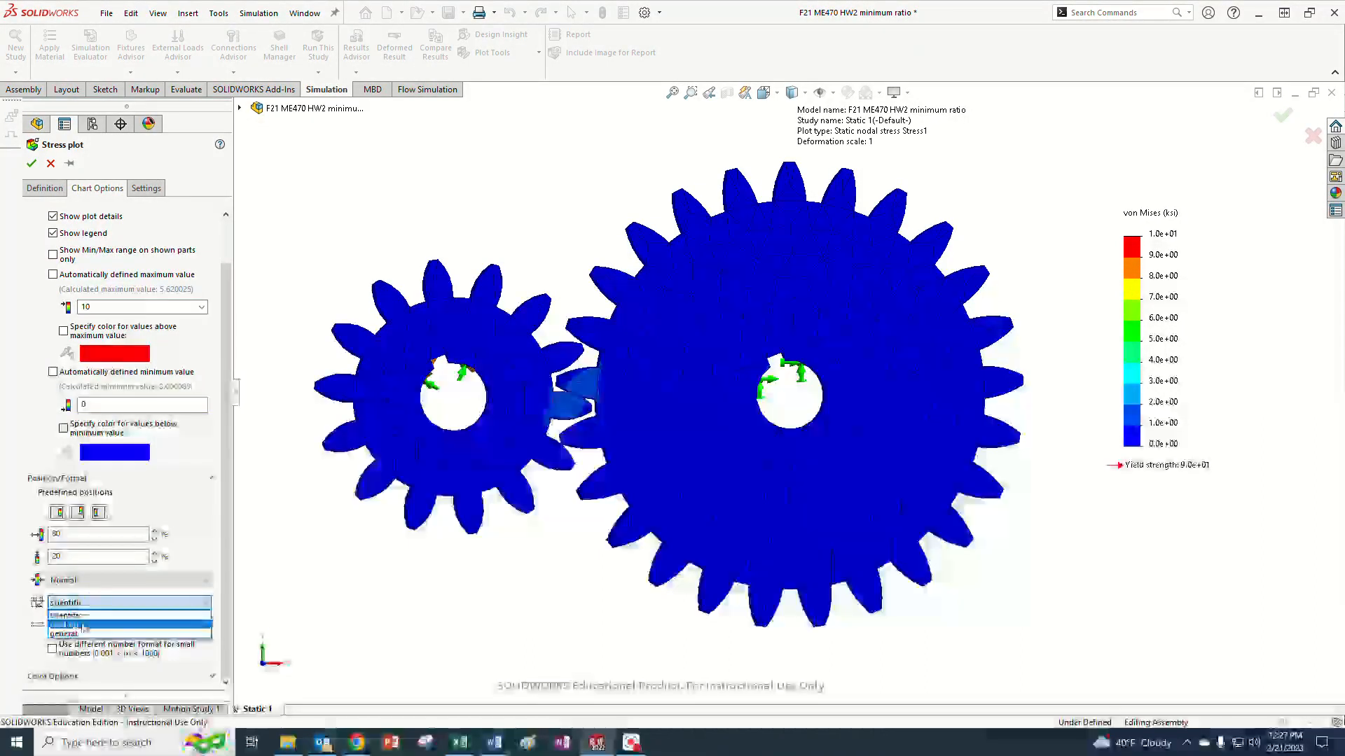
left_click(83, 625)
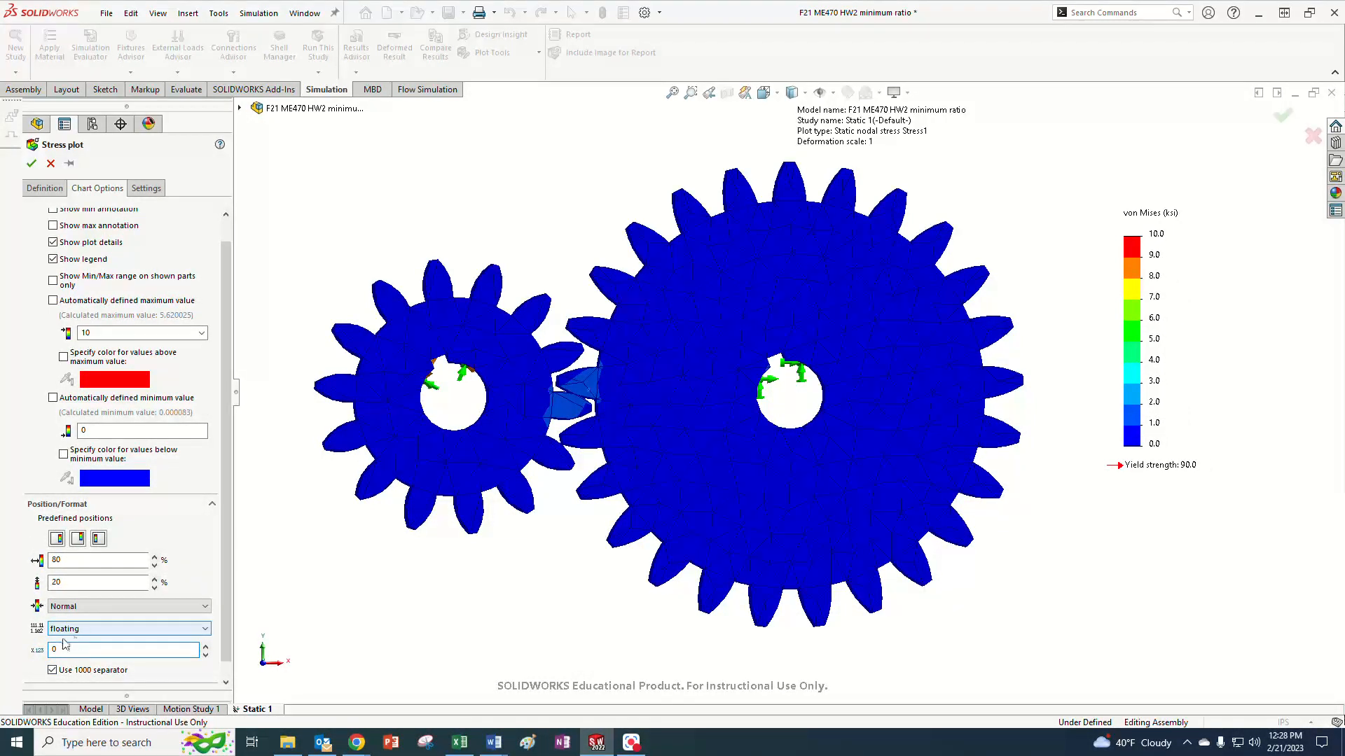
left_click_drag(229, 574, 229, 553)
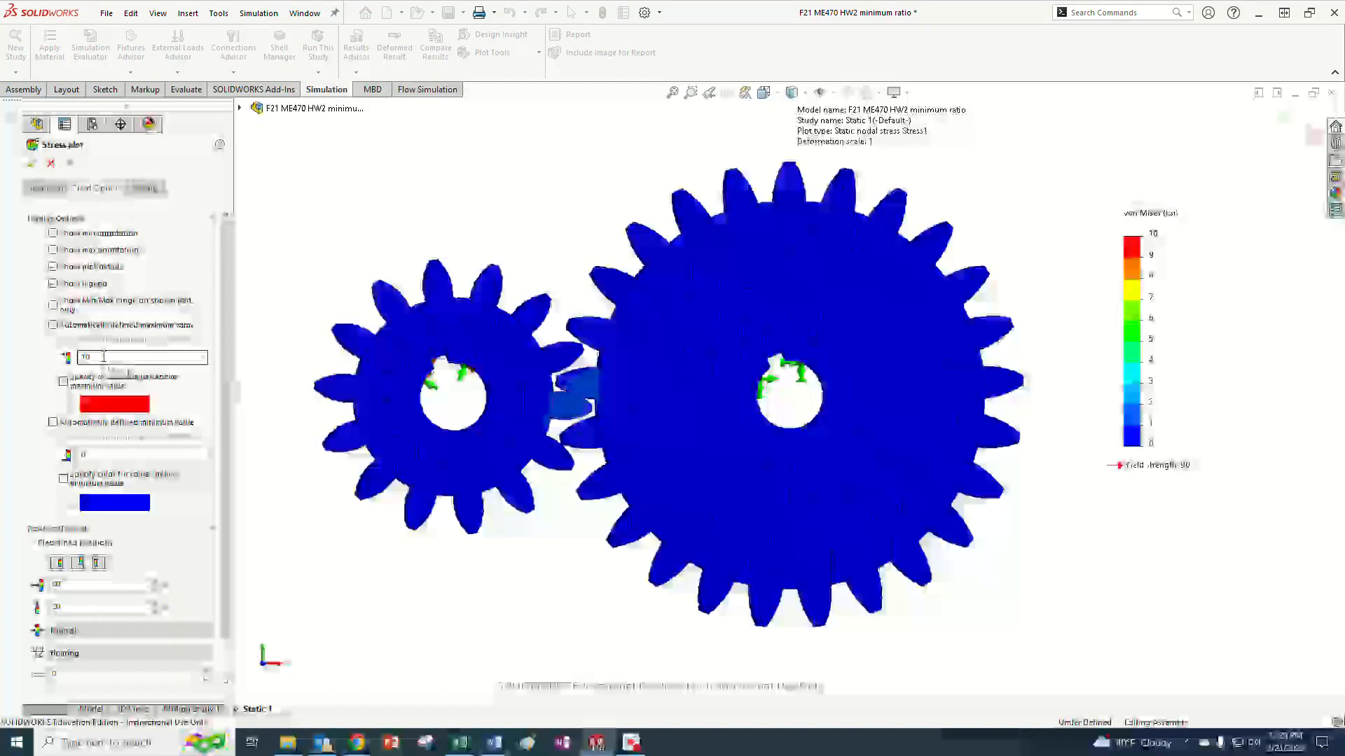
Set the stress legend's maximum to 5 with 2 decimal places and apply the changes.
double_click(104, 357)
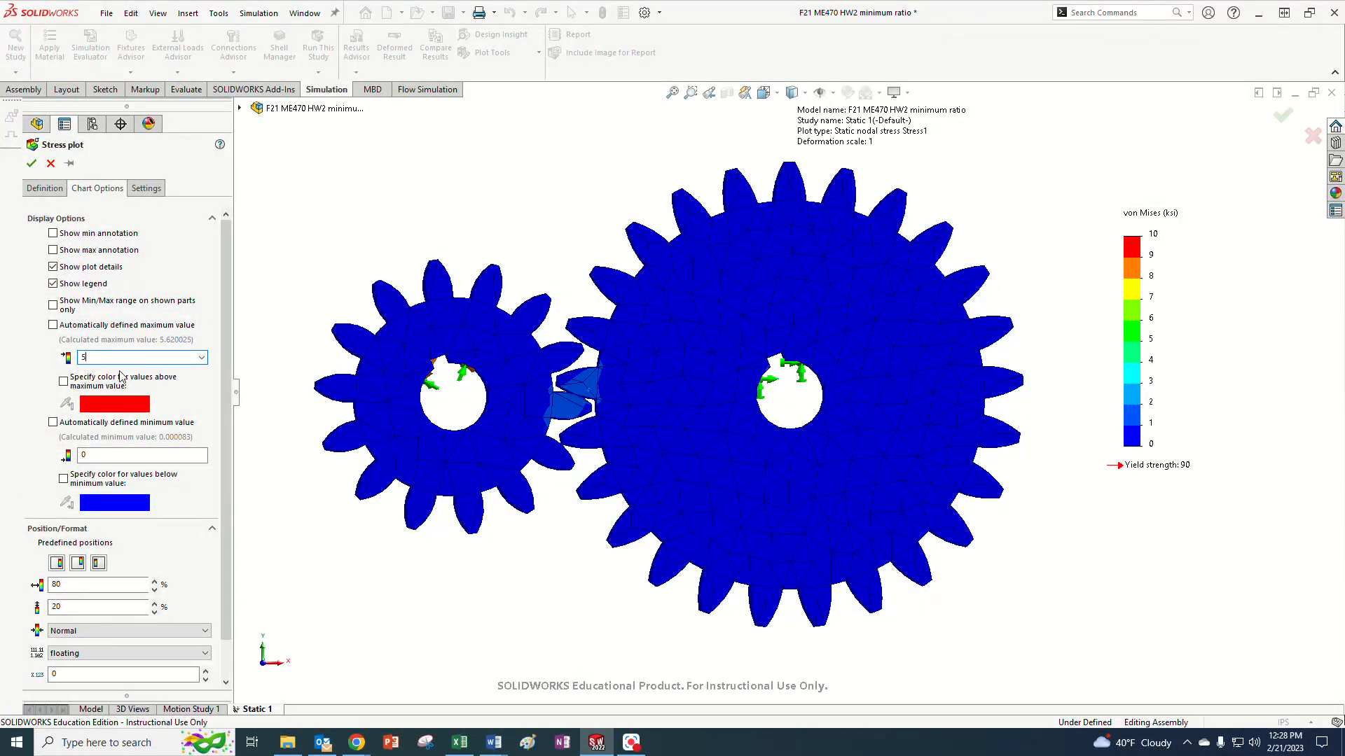
left_click_drag(228, 413, 236, 468)
left_click_drag(71, 633, 32, 634)
type("1")
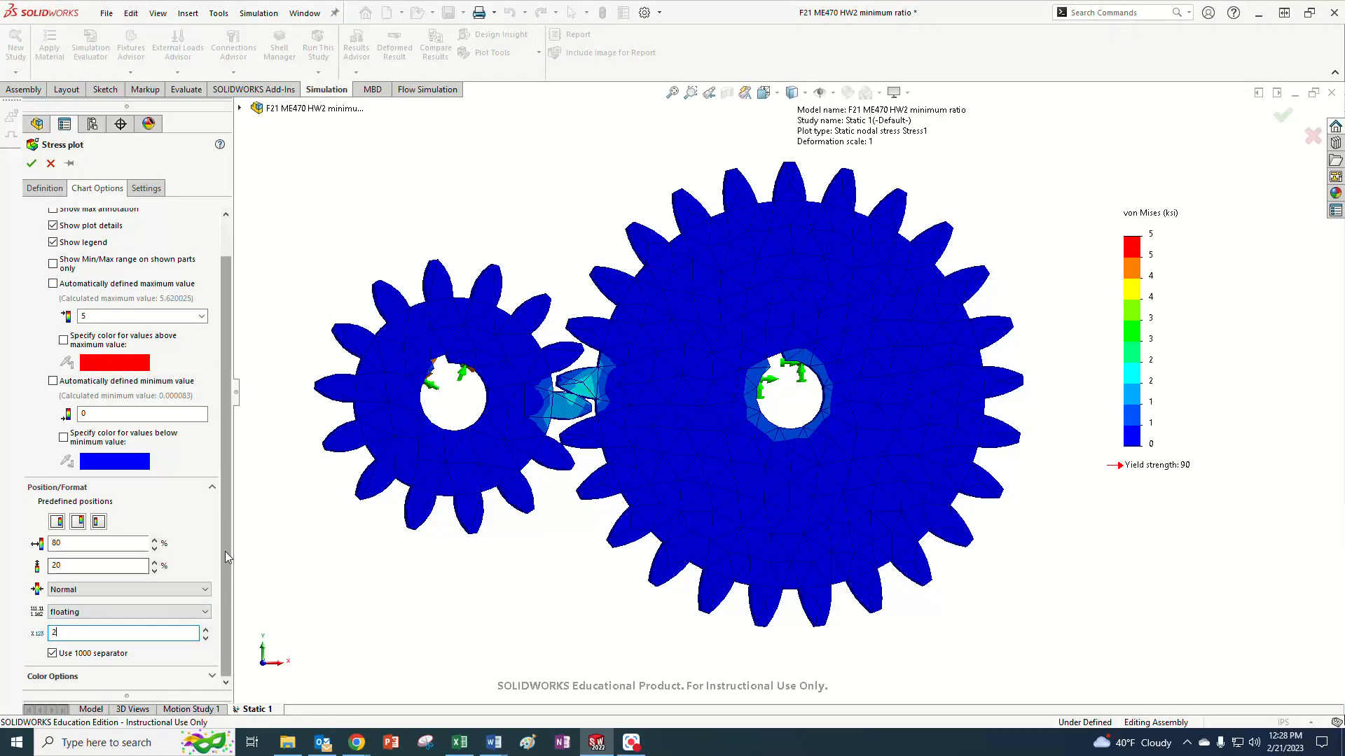
left_click_drag(228, 552, 231, 411)
left_click(31, 163)
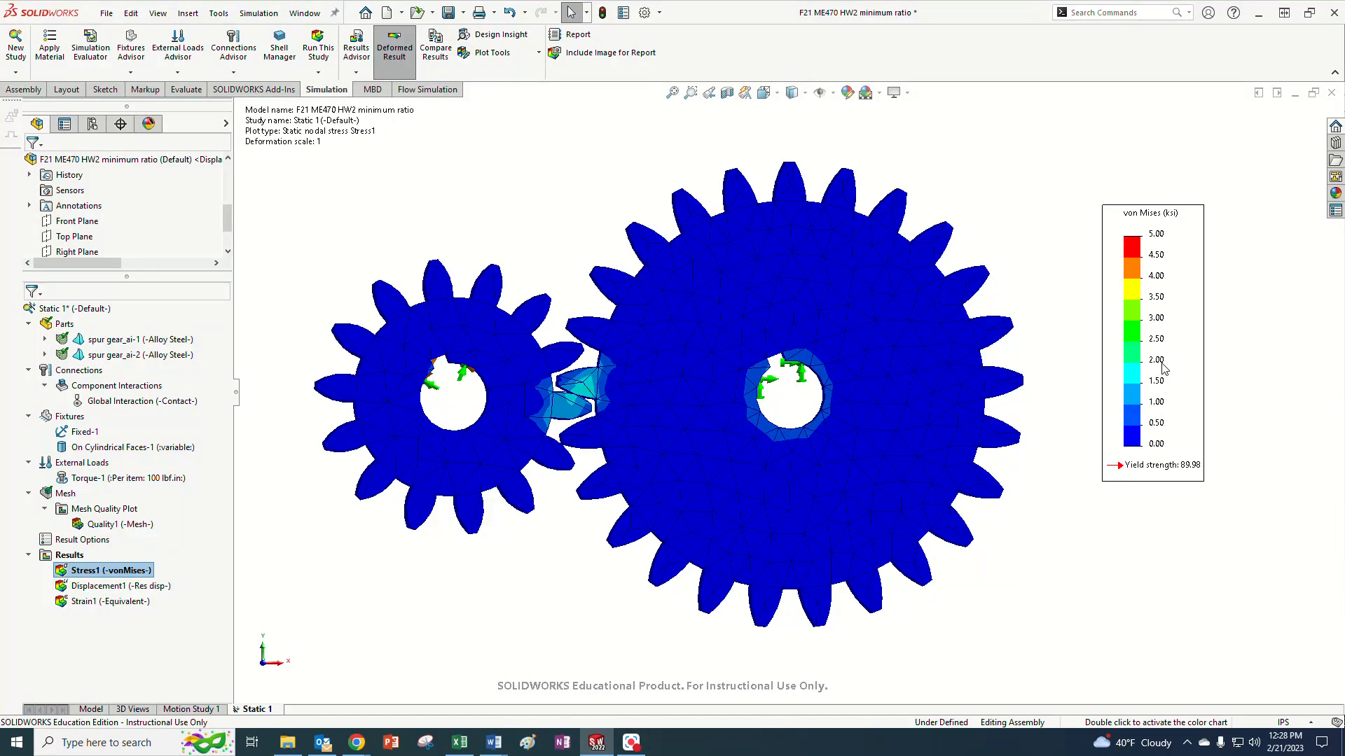
Edit the stress plot's legend to a maximum of 50 with 0 decimal places and apply it.
scroll(602, 379, "down", 2)
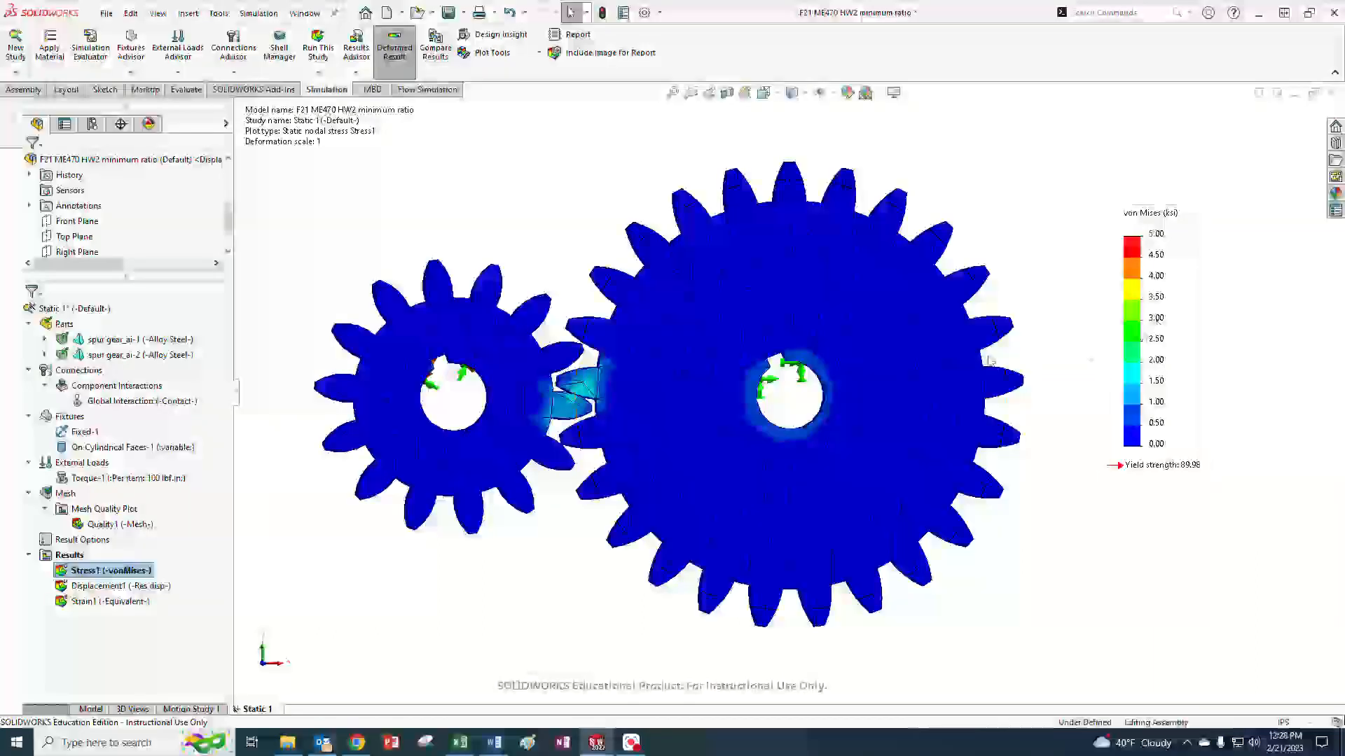
scroll(629, 376, "down", 5)
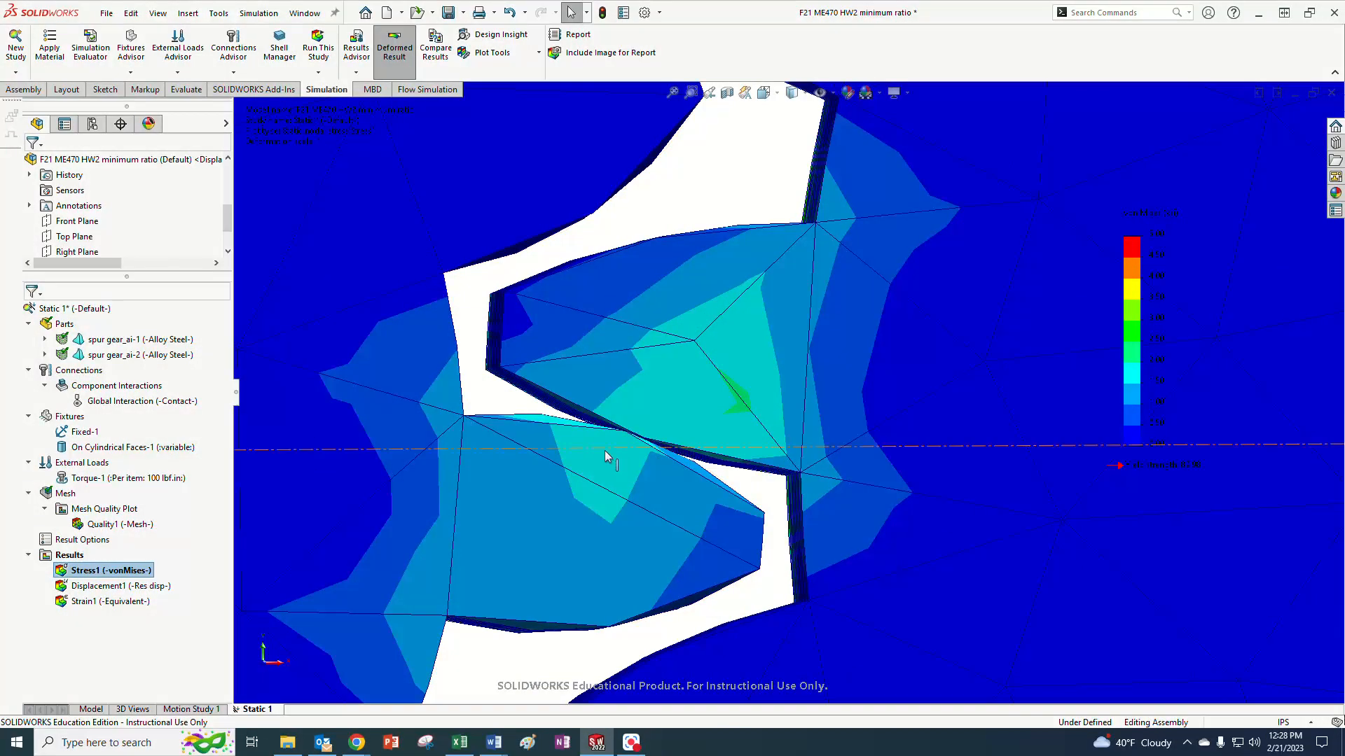
scroll(805, 416, "up", 6)
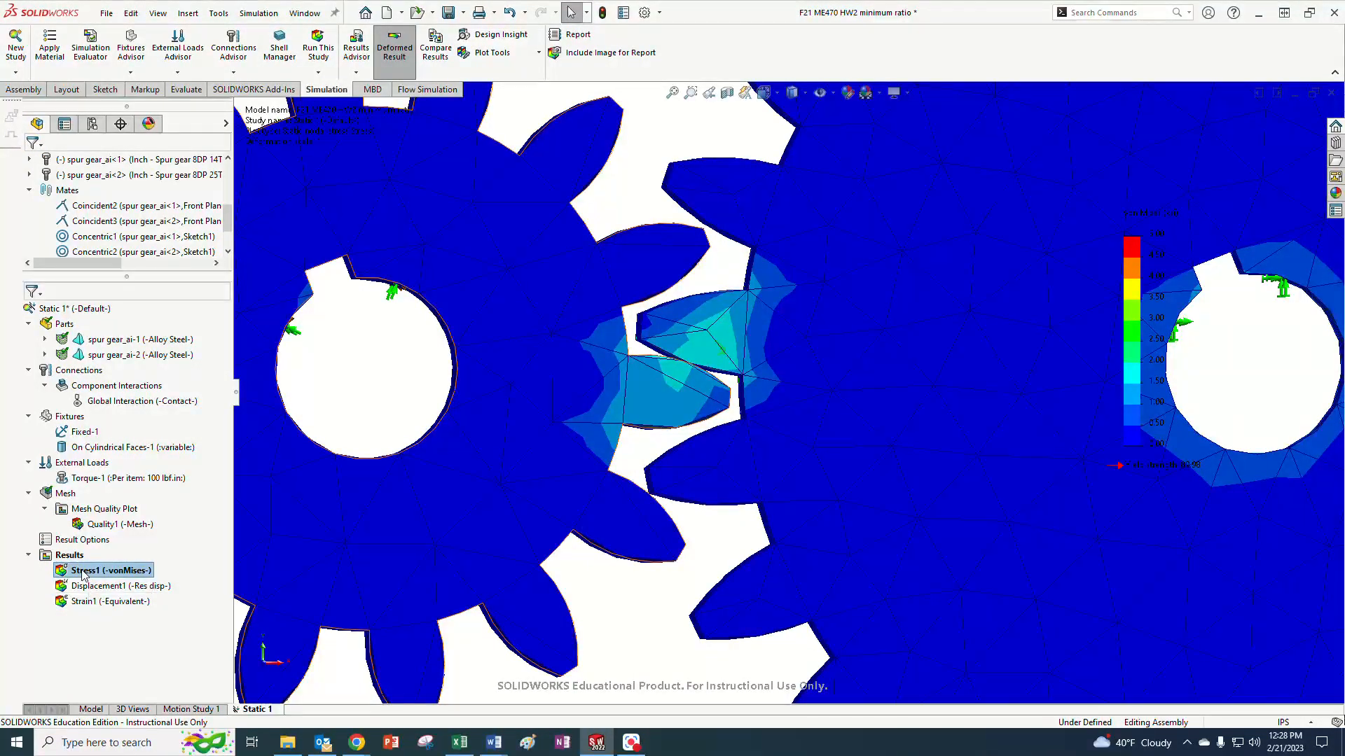
right_click(82, 574)
left_click(115, 287)
left_click(87, 189)
scroll(146, 527, "down", 3)
left_click_drag(92, 358, 60, 360)
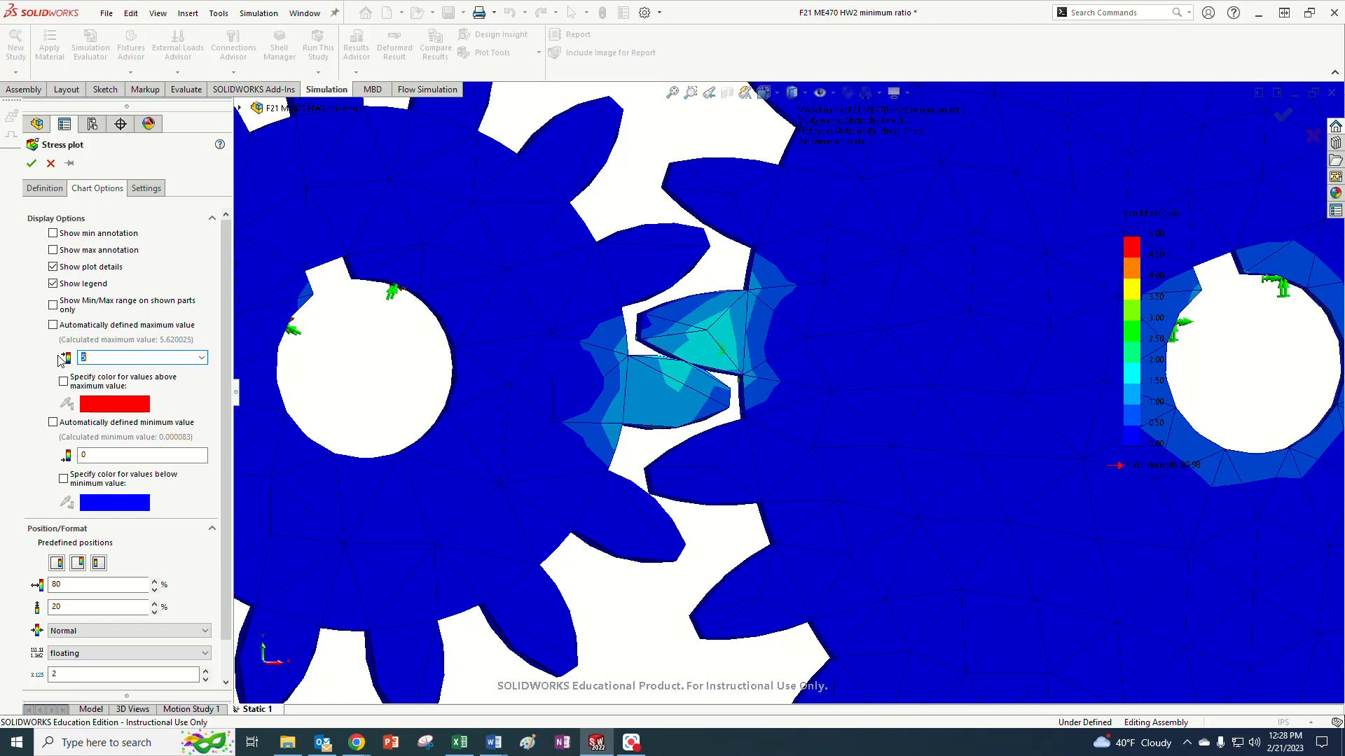
left_click_drag(226, 394, 239, 453)
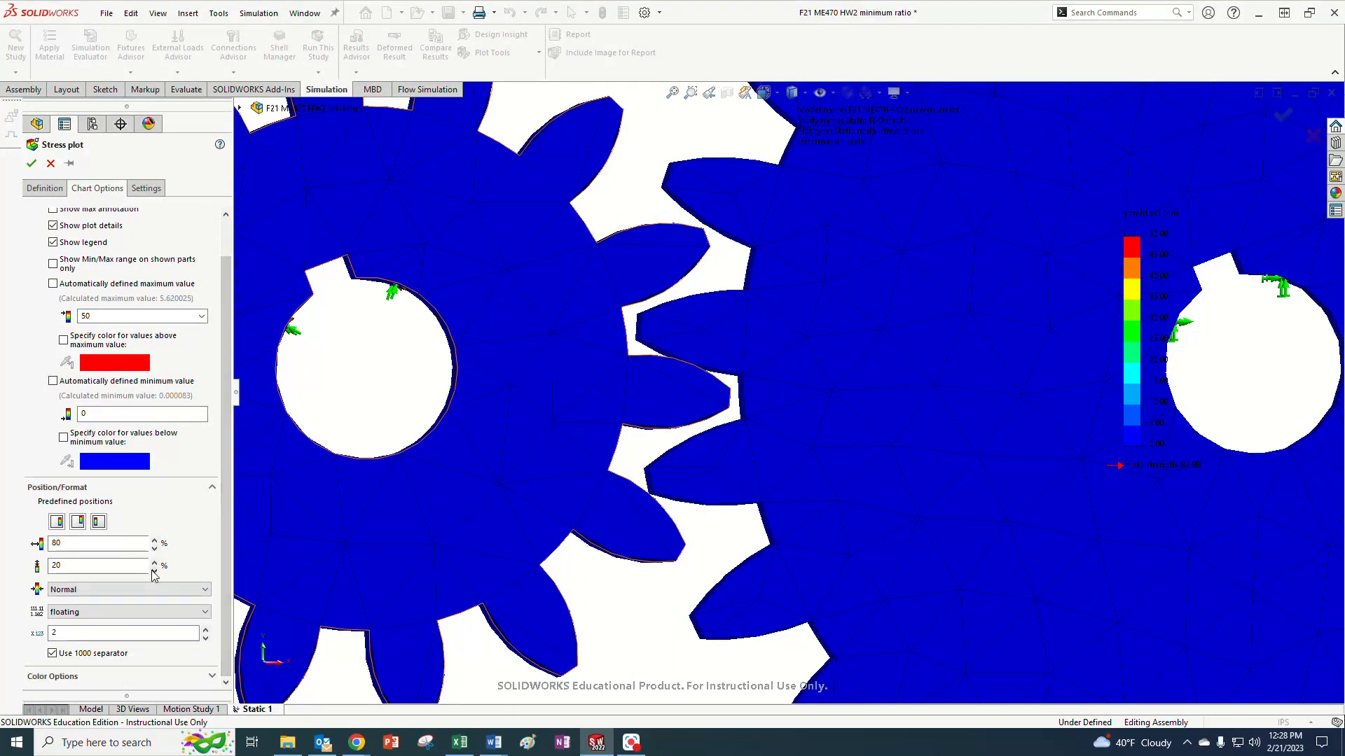
left_click_drag(63, 633, 24, 634)
left_click(32, 165)
Edit the torque load on the small gear's bore and set it to 1,000 lbf.in.
scroll(896, 402, "up", 9)
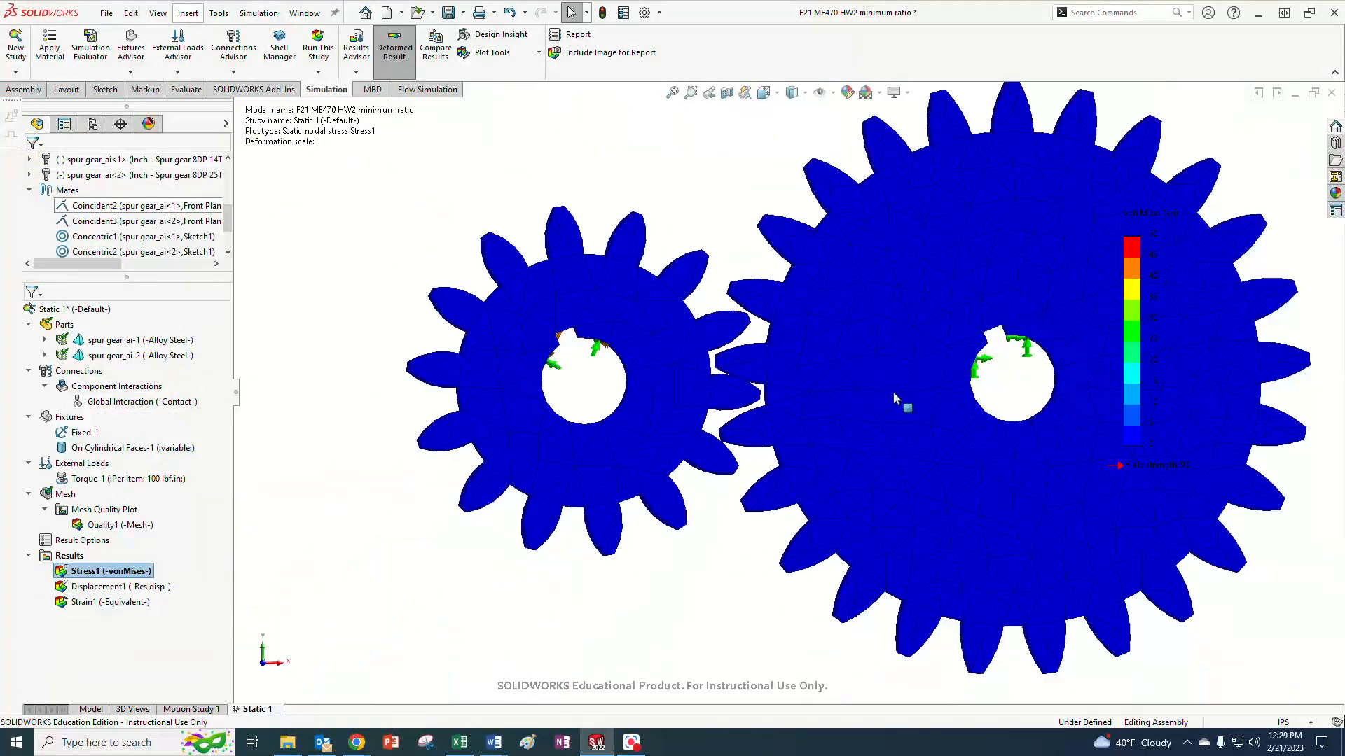
scroll(985, 401, "down", 2)
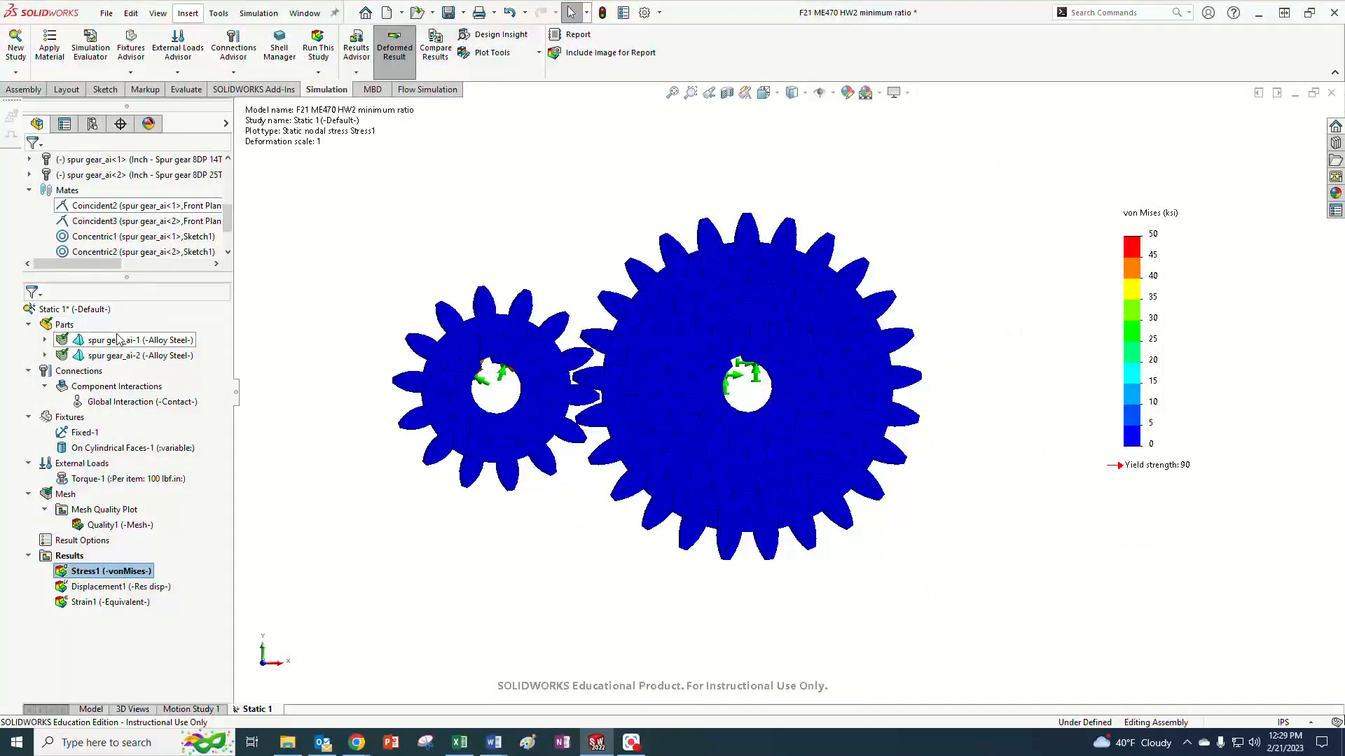
right_click(70, 482)
left_click(113, 492)
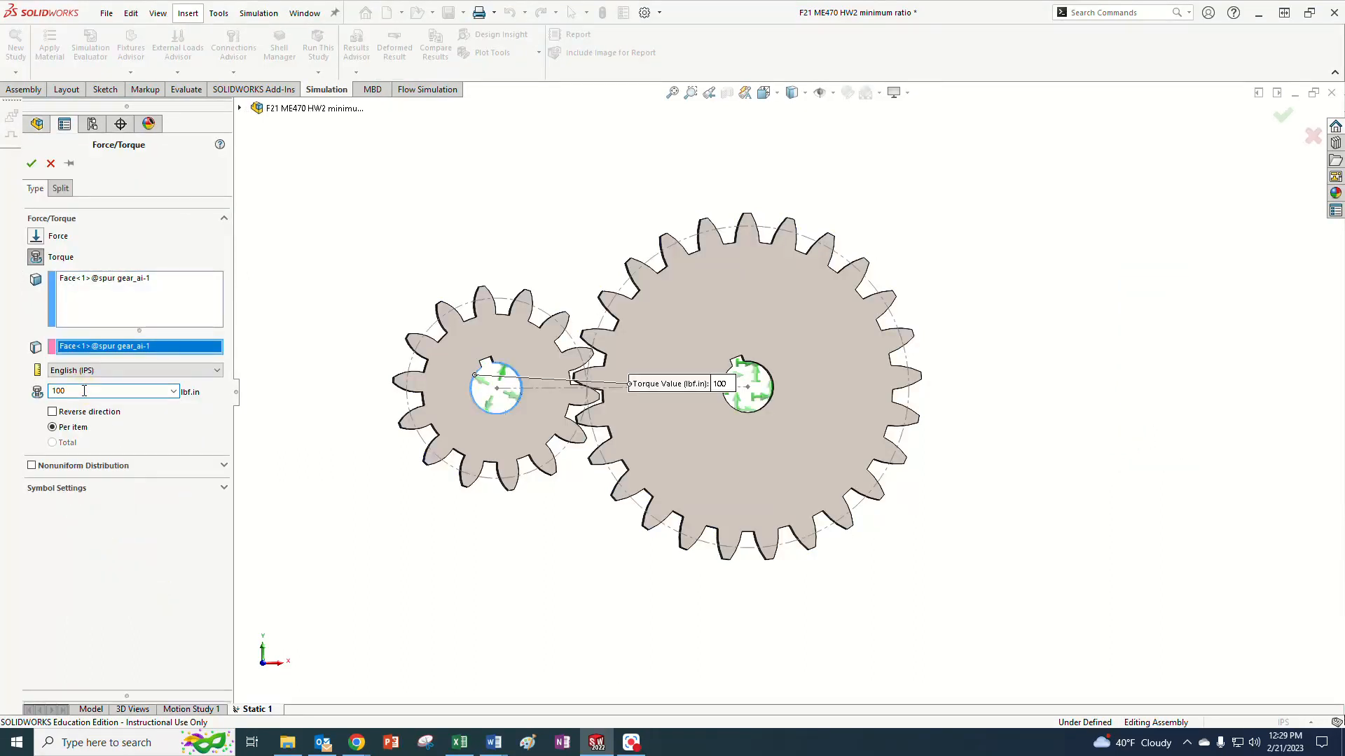
left_click(31, 163)
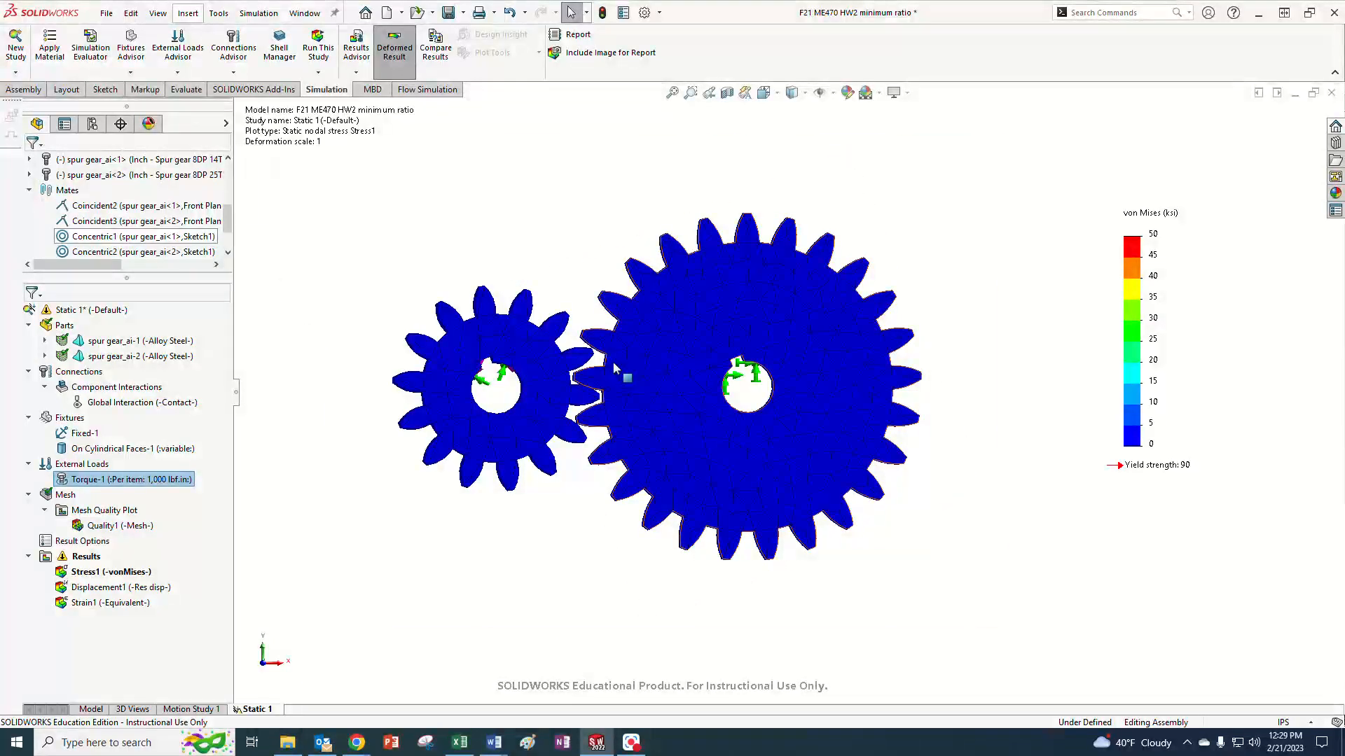
Start a mesh control on the two contacting tooth faces, one on each gear.
scroll(614, 366, "down", 4)
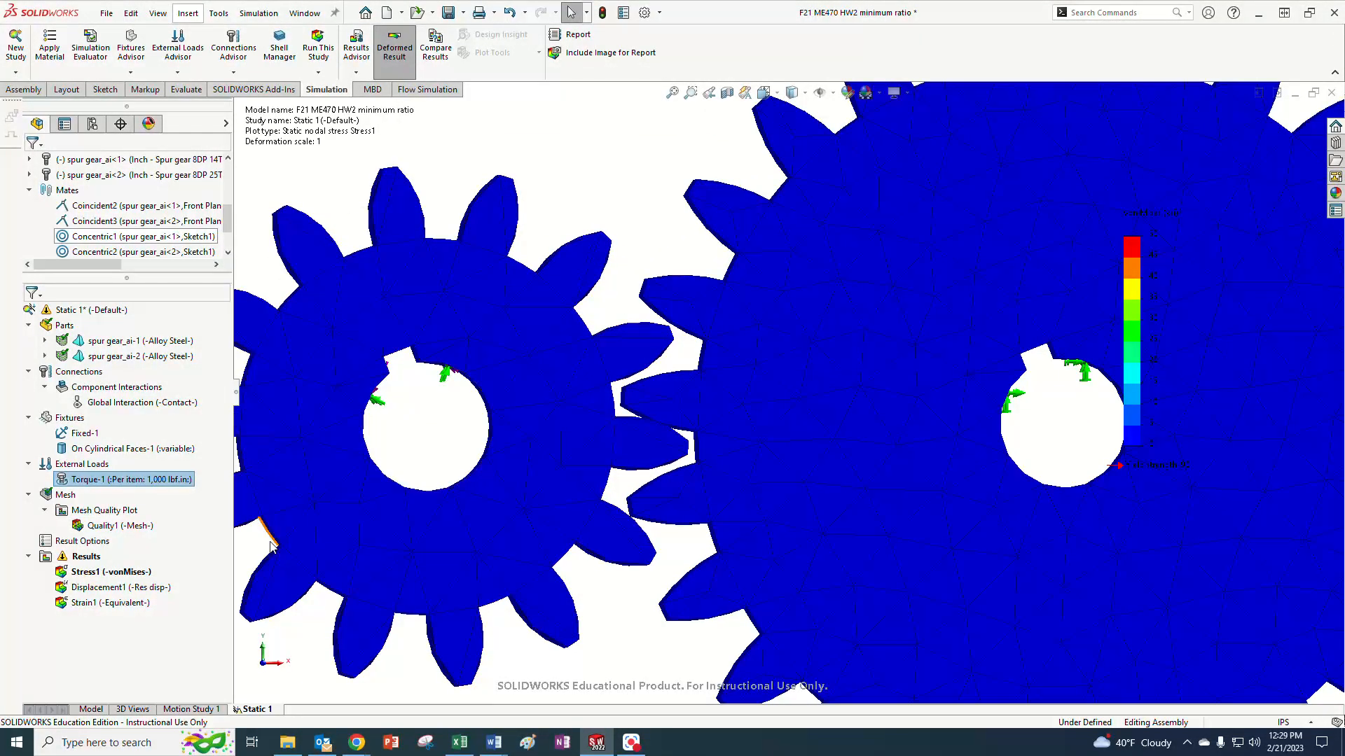
right_click(60, 514)
right_click(61, 497)
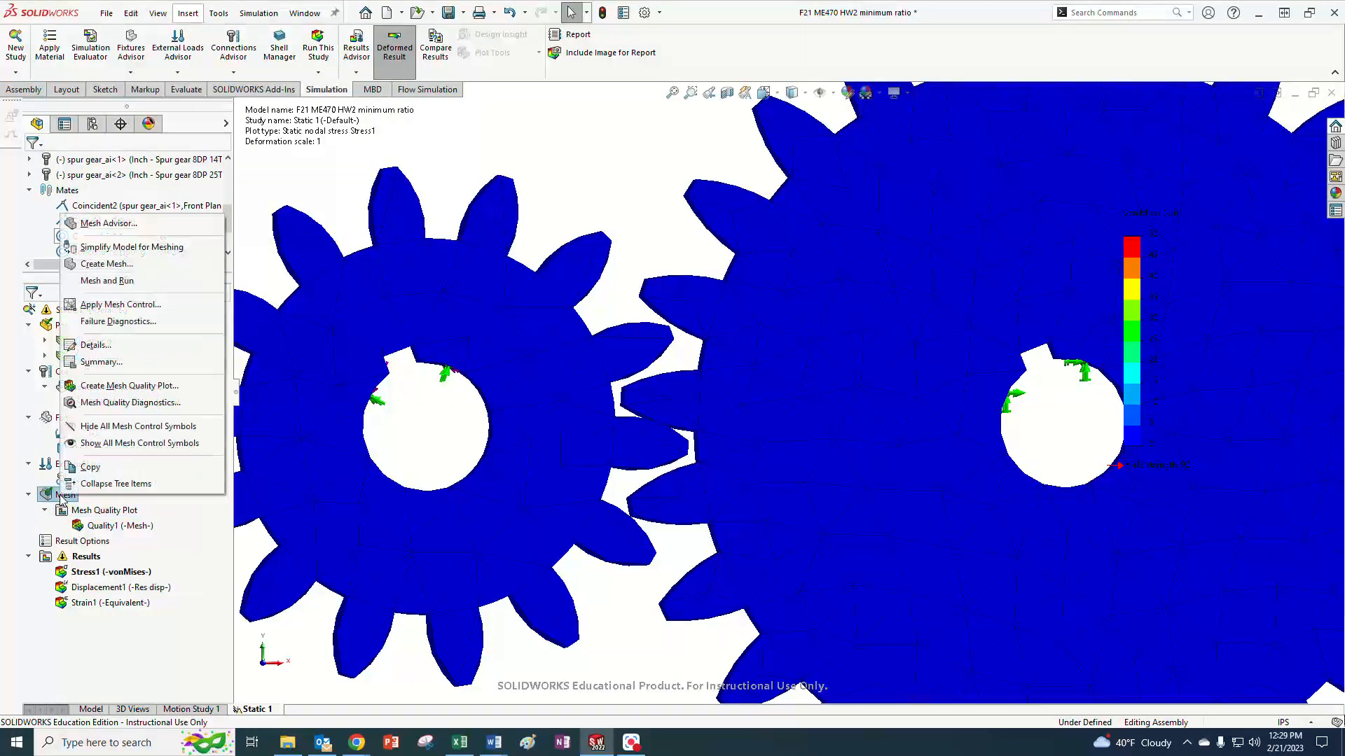
left_click(116, 307)
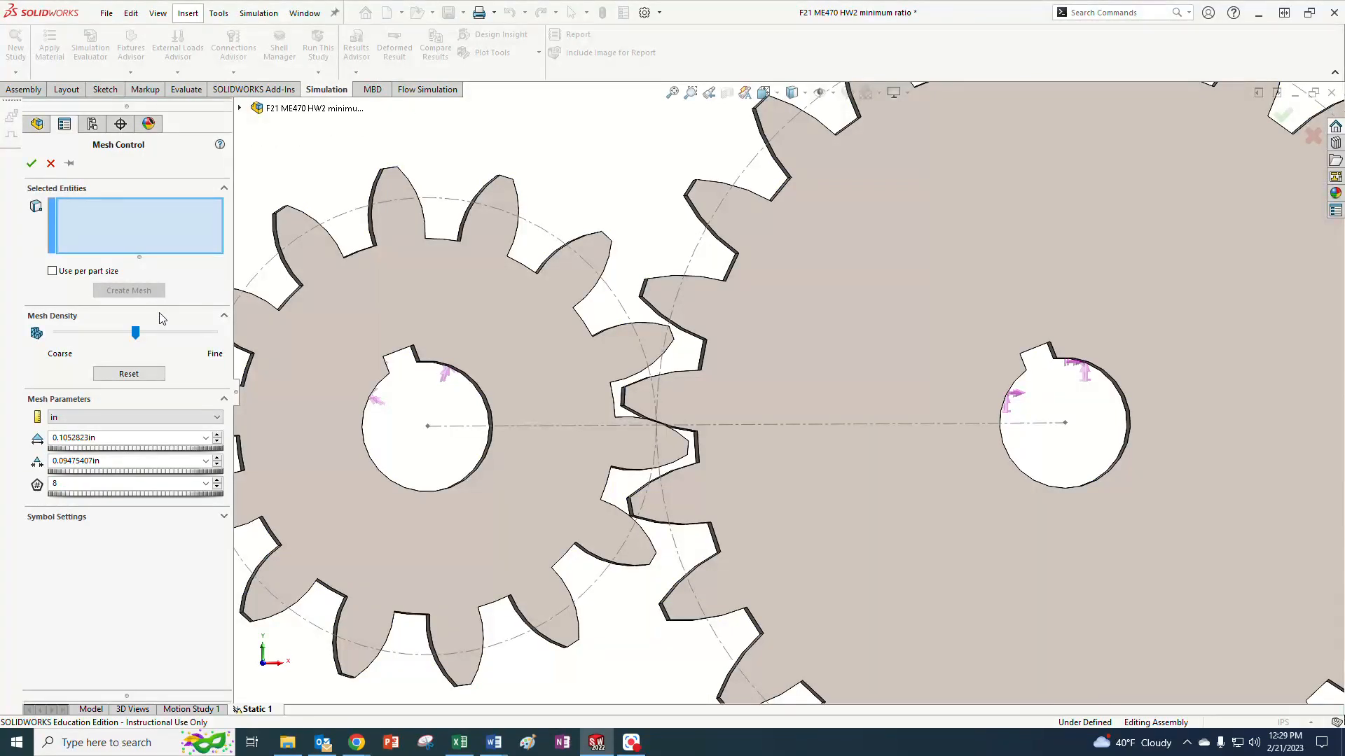
scroll(623, 294, "down", 10)
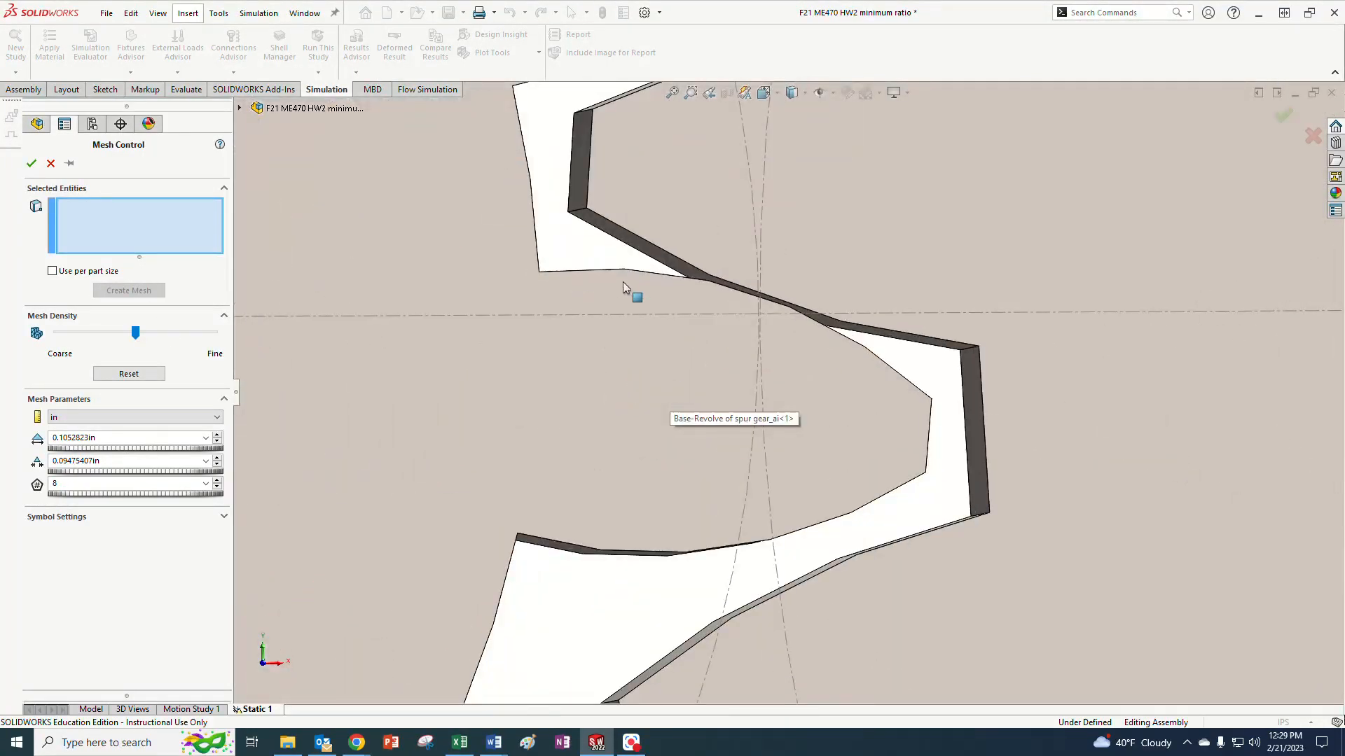
mouse_move(621, 296)
middle_mouse_down()
mouse_move(637, 261)
mouse_move(633, 305)
middle_mouse_up()
left_click(647, 250)
left_click(617, 297)
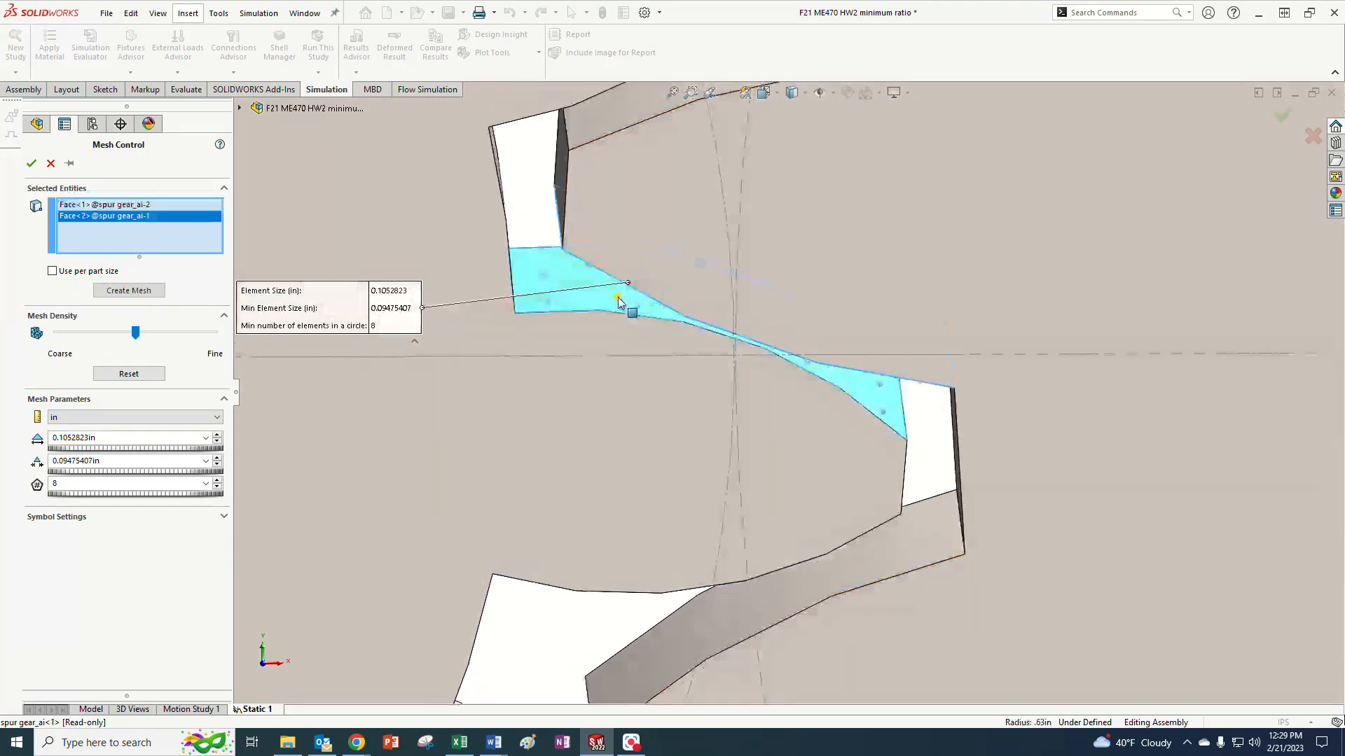
middle_click_drag(701, 472, 700, 463)
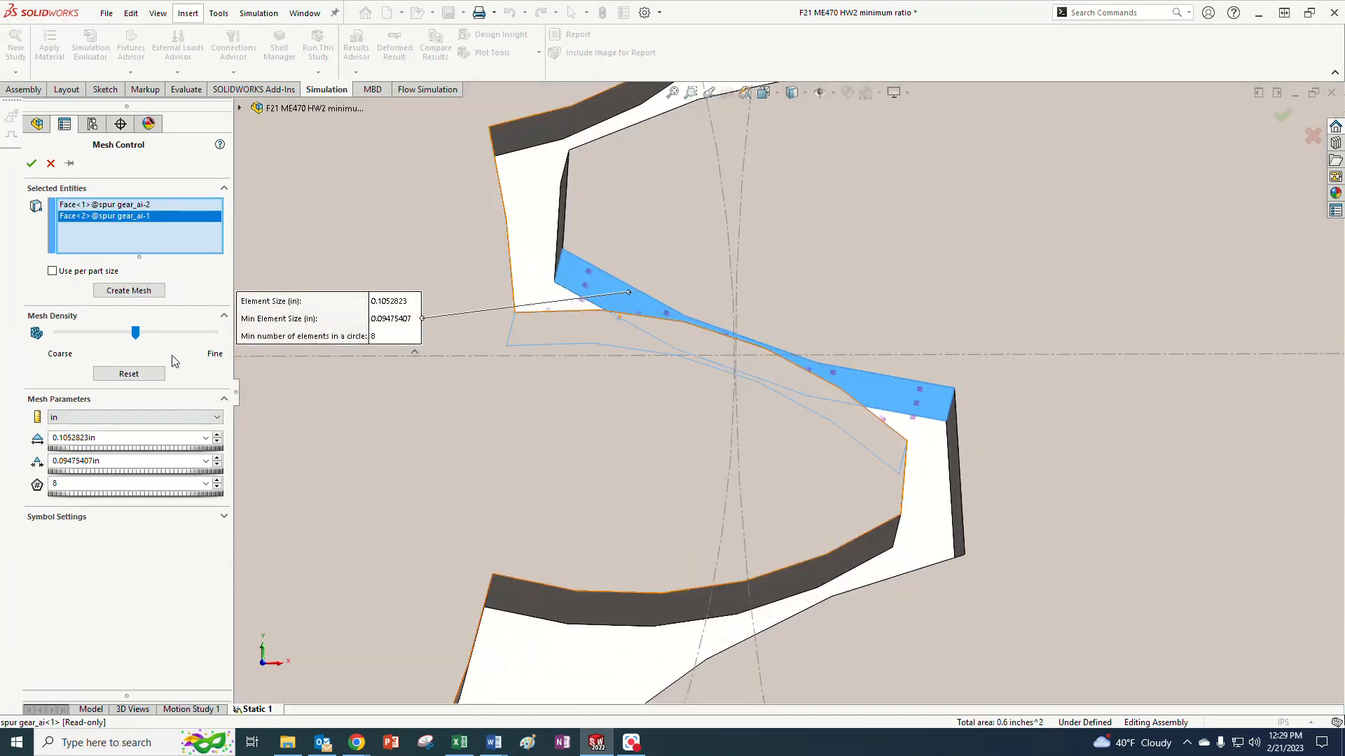
Set the face mesh control to the finest density, reduce its element size to 0.03158469 in, and accept it.
left_click_drag(138, 339, 221, 343)
left_click(215, 334)
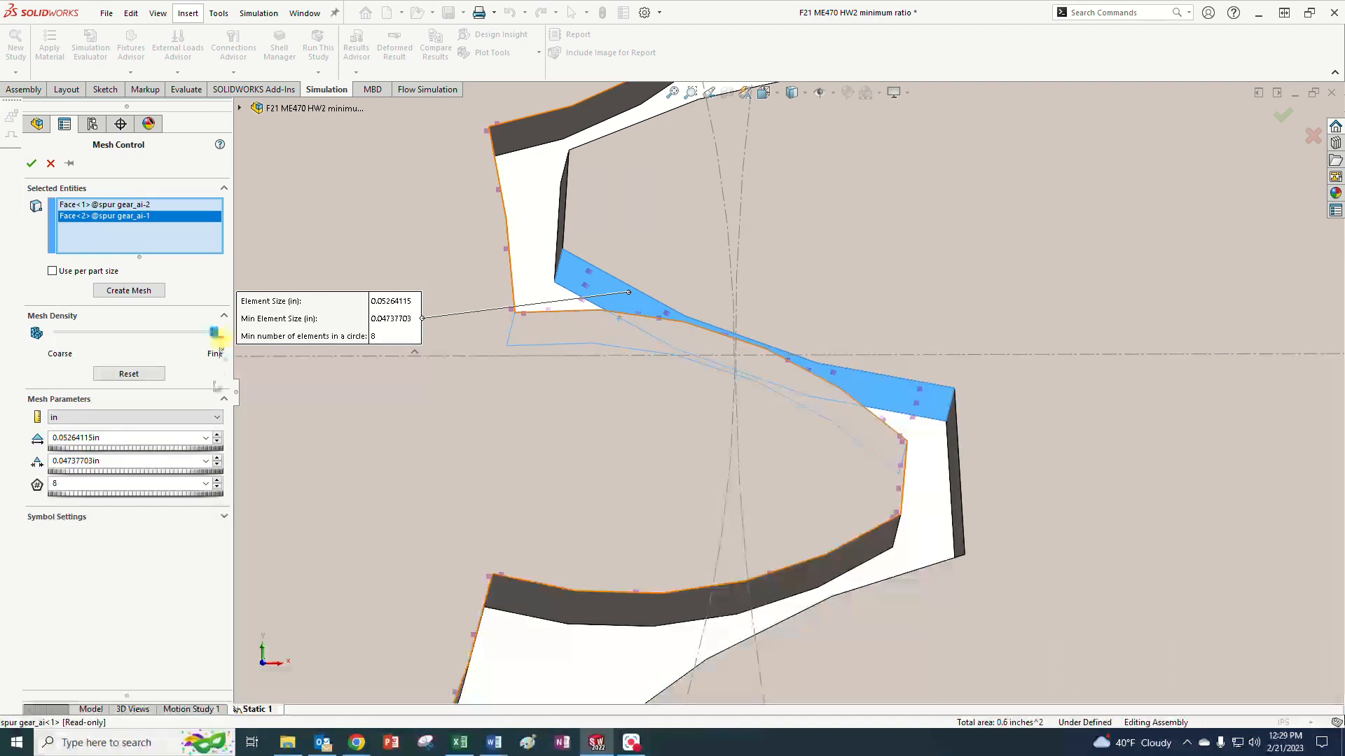
left_click(217, 442)
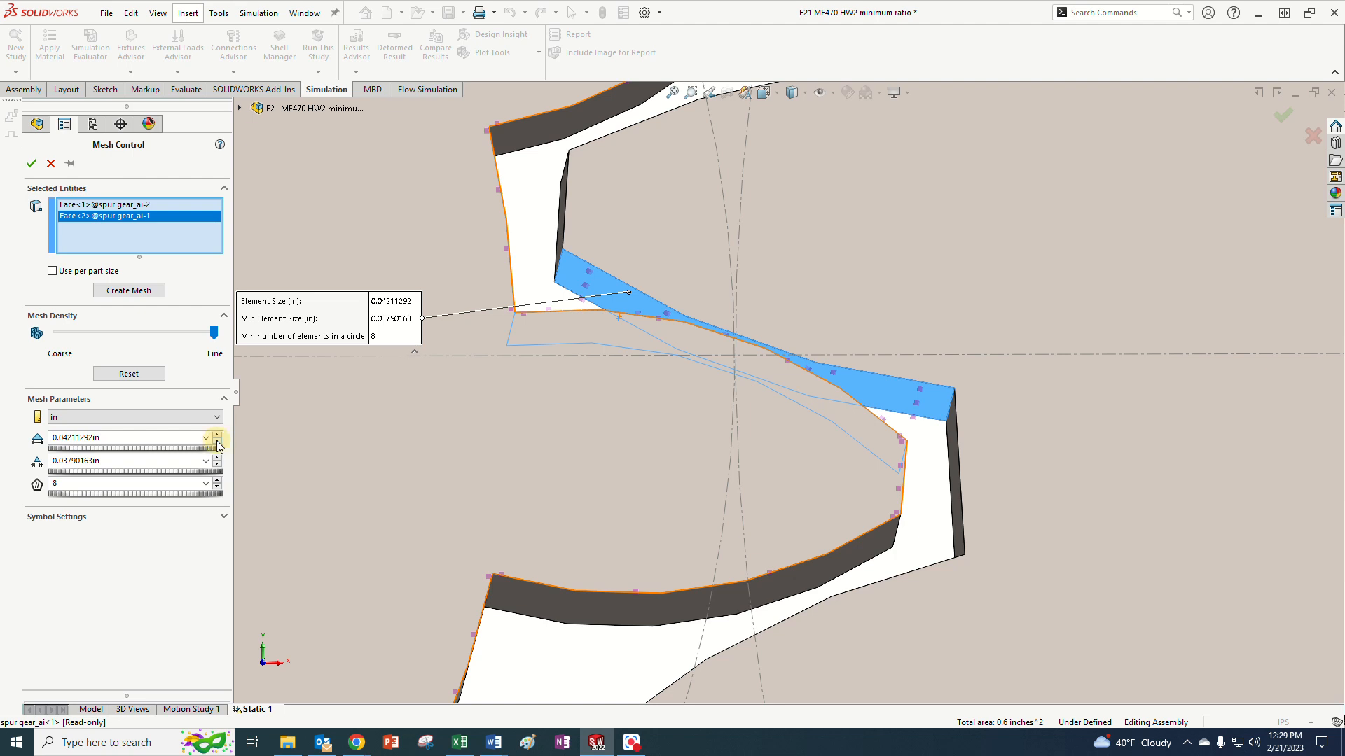
left_click(217, 442)
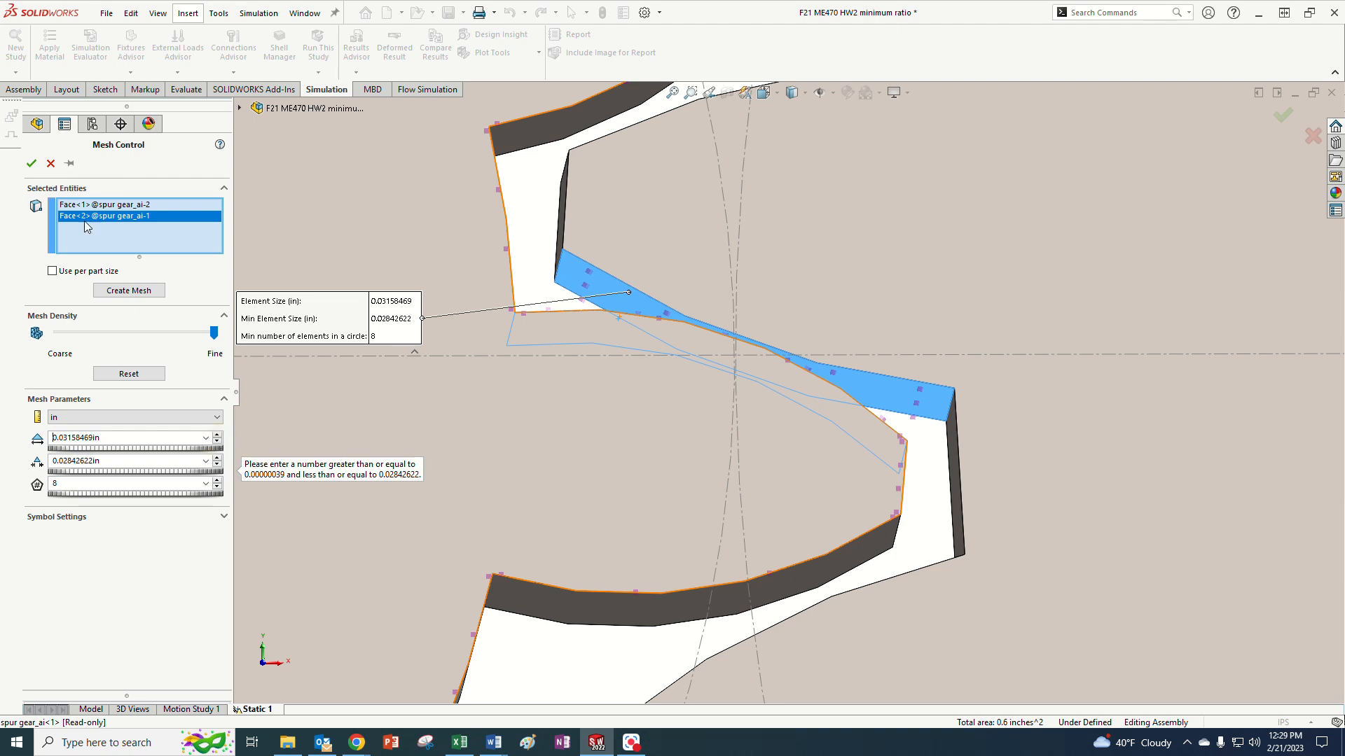
left_click(31, 163)
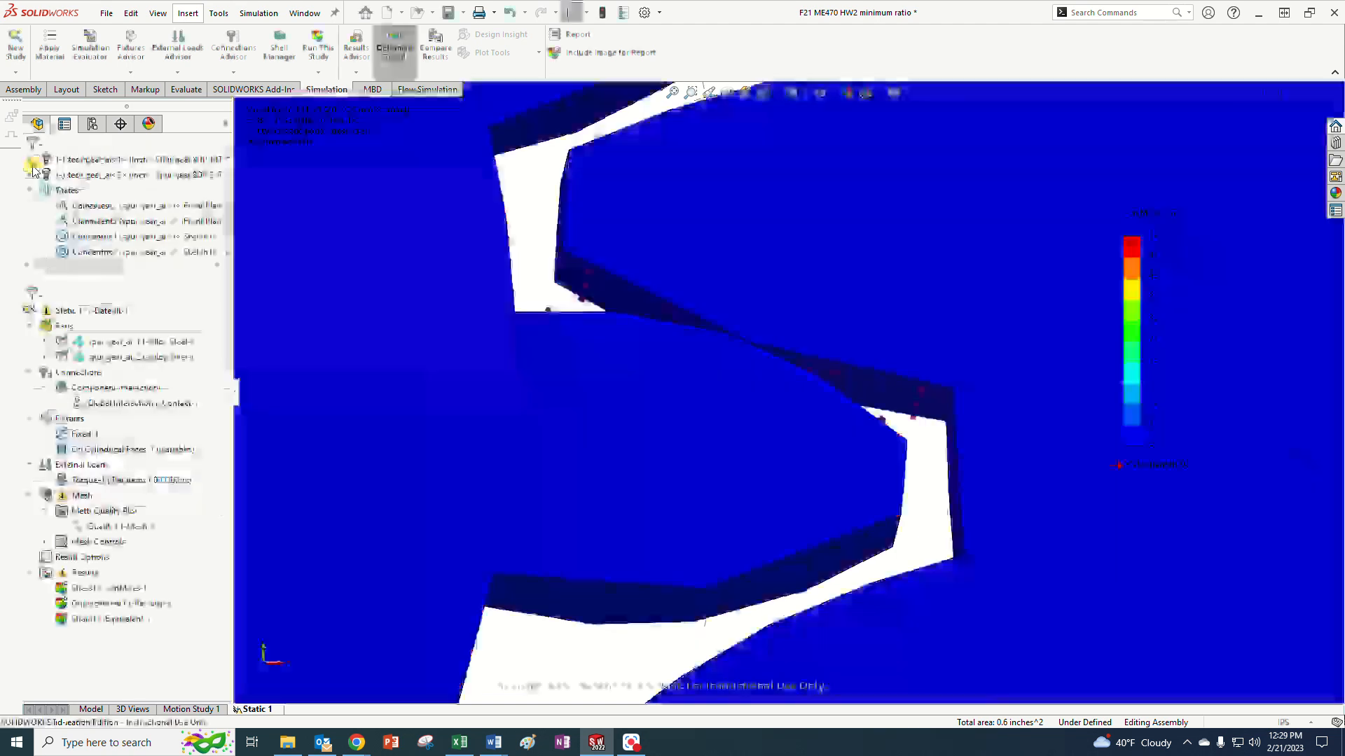
Start a second mesh control on the four root edges of the contacting teeth, two on each gear.
right_click(72, 499)
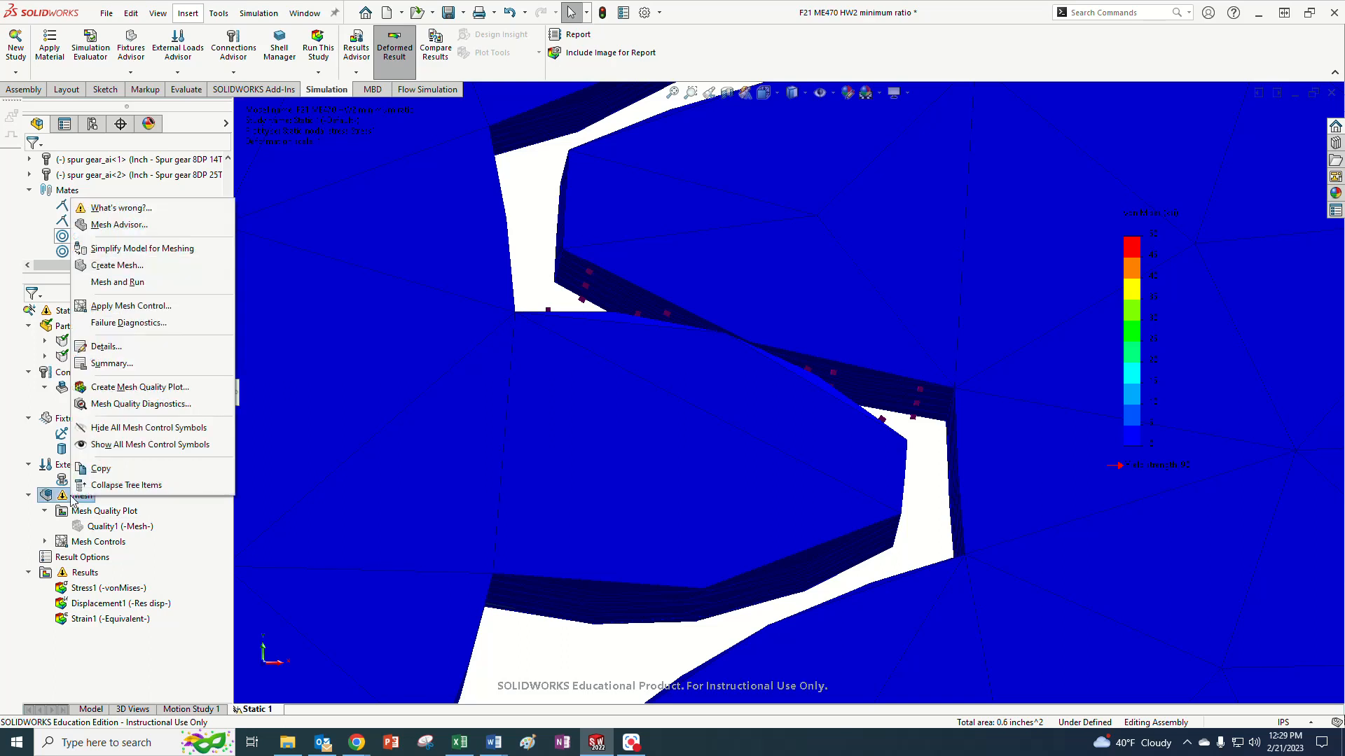
left_click(116, 306)
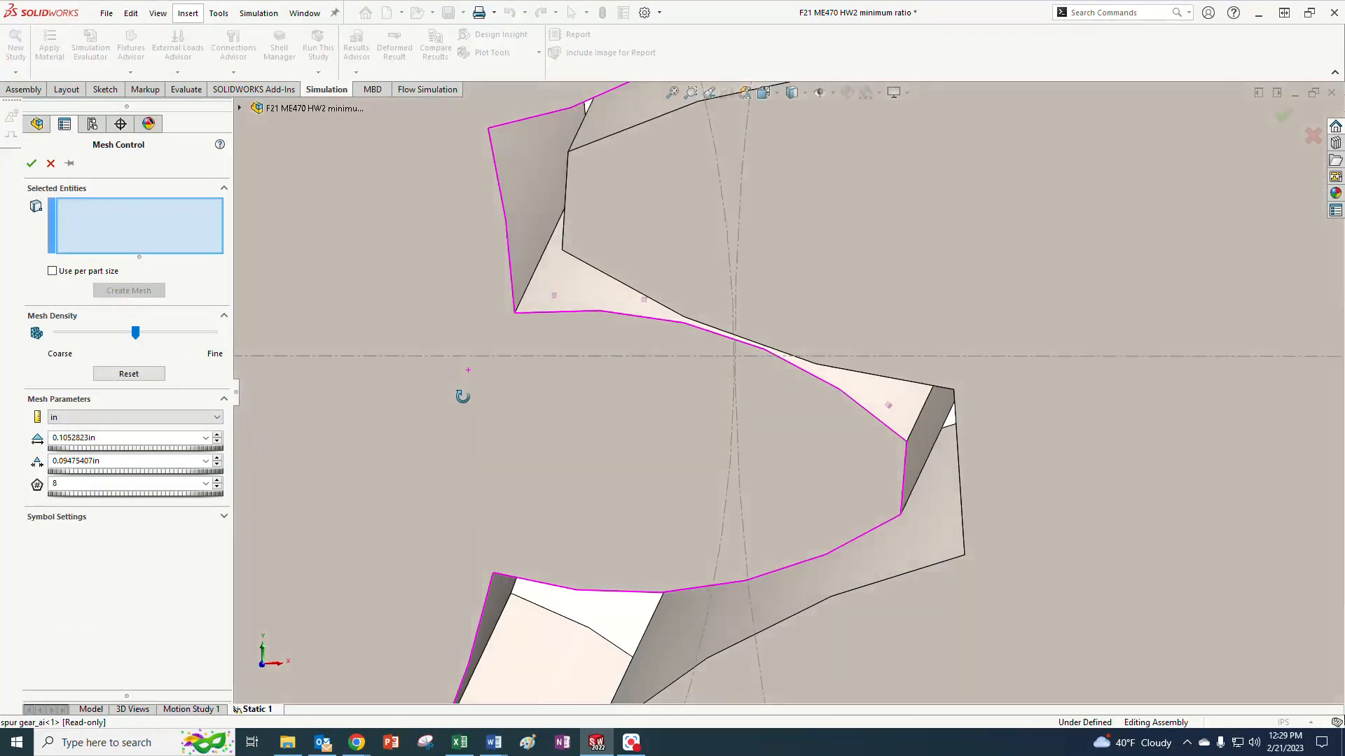
left_click(527, 289)
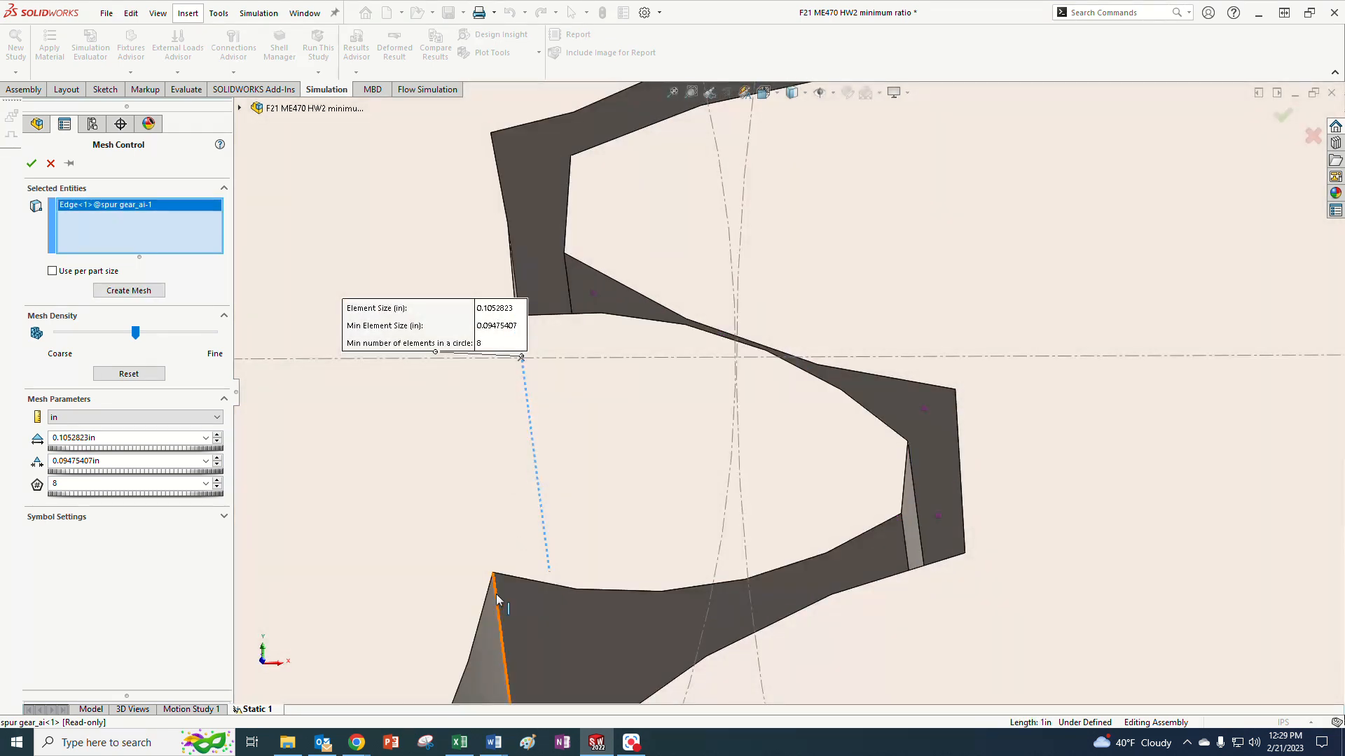
left_click(496, 594)
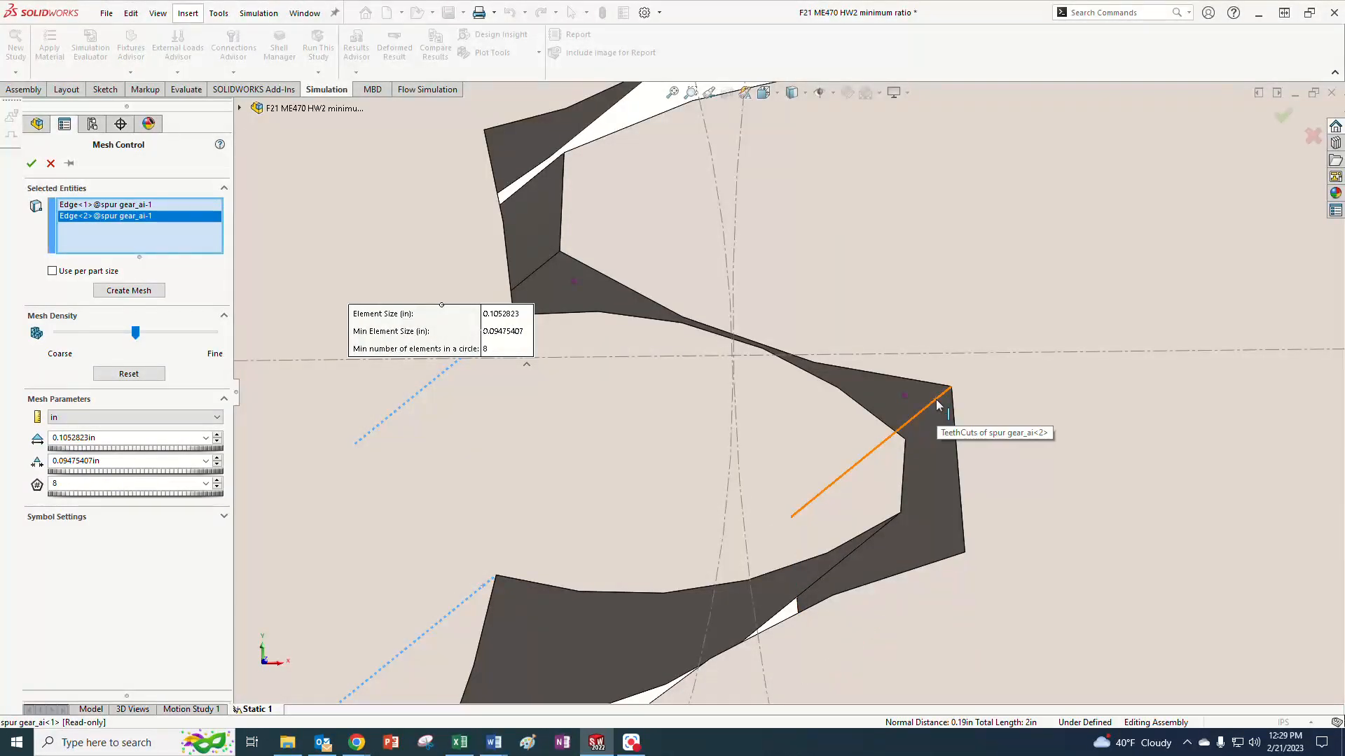
left_click(938, 402)
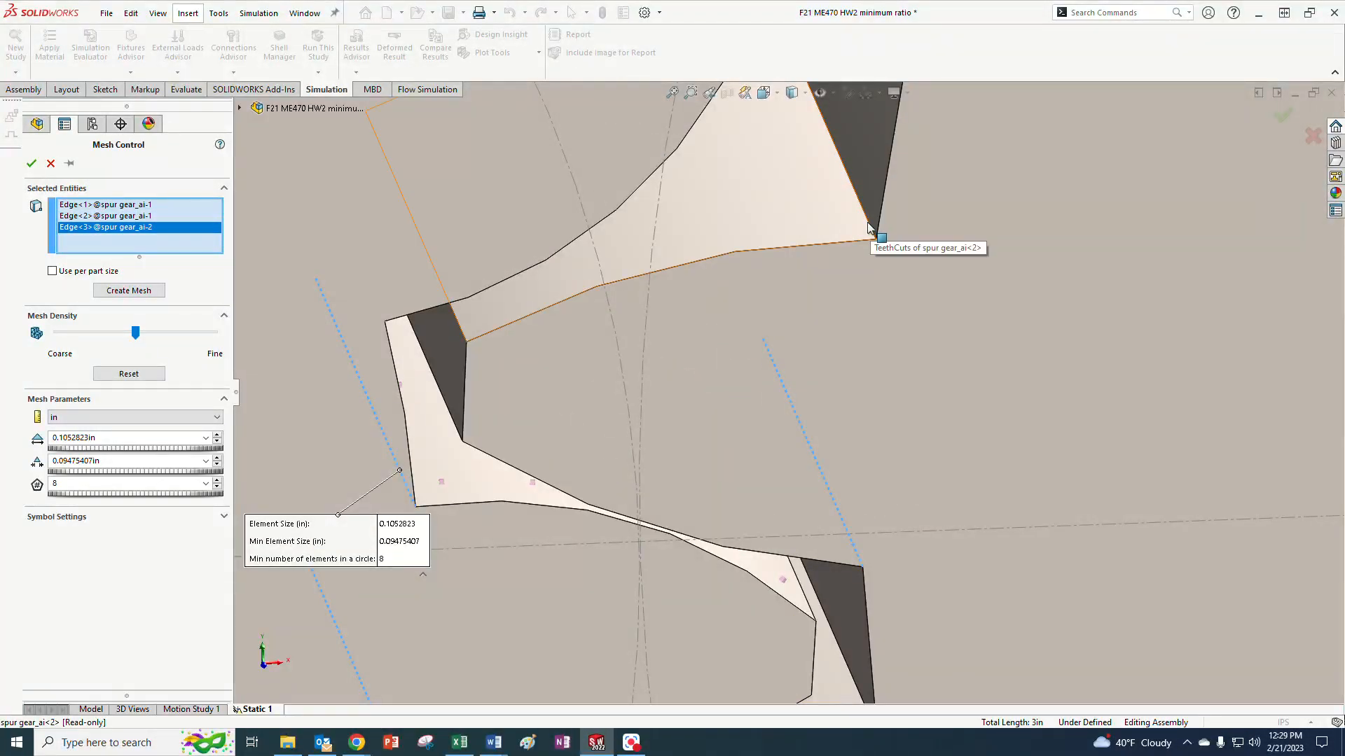
left_click(872, 224)
Set the root-edge mesh control to the finest density, lower its element size one increment further, and accept it.
left_click_drag(135, 333, 214, 334)
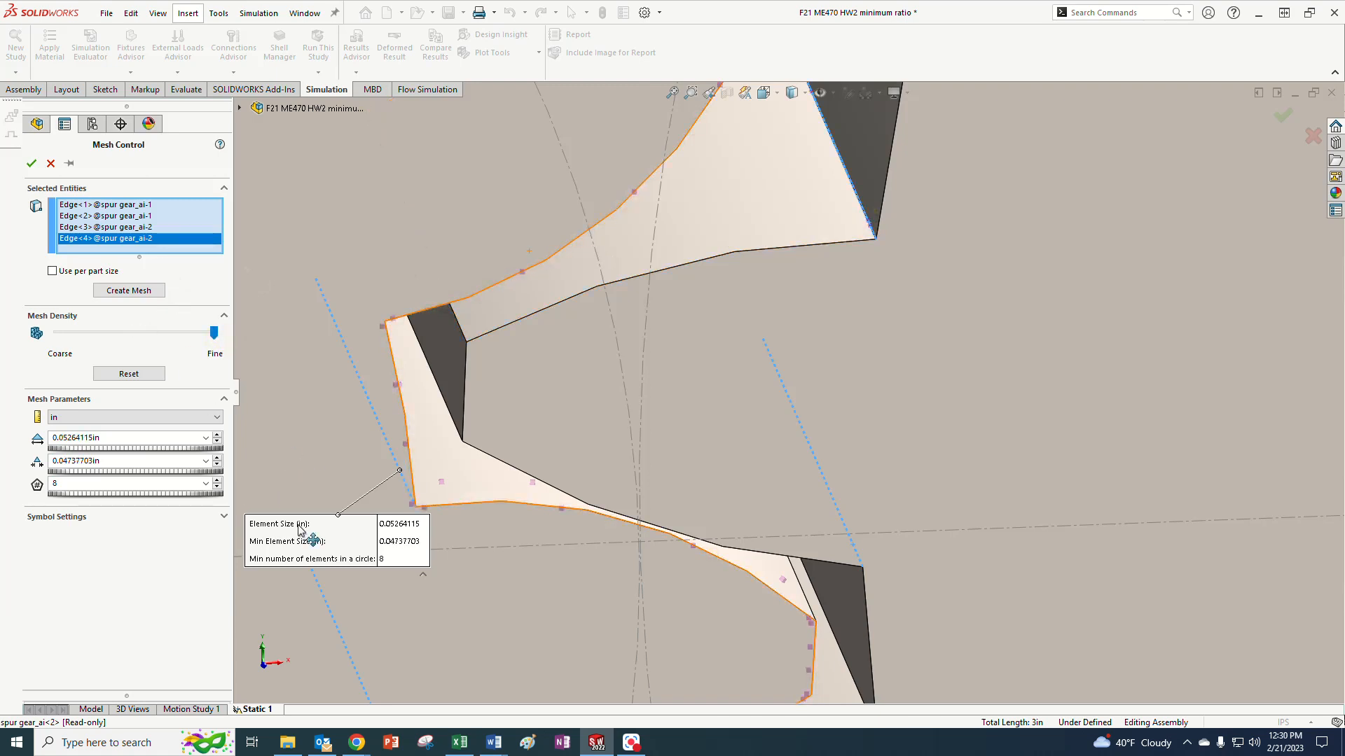
scroll(555, 531, "up", 4)
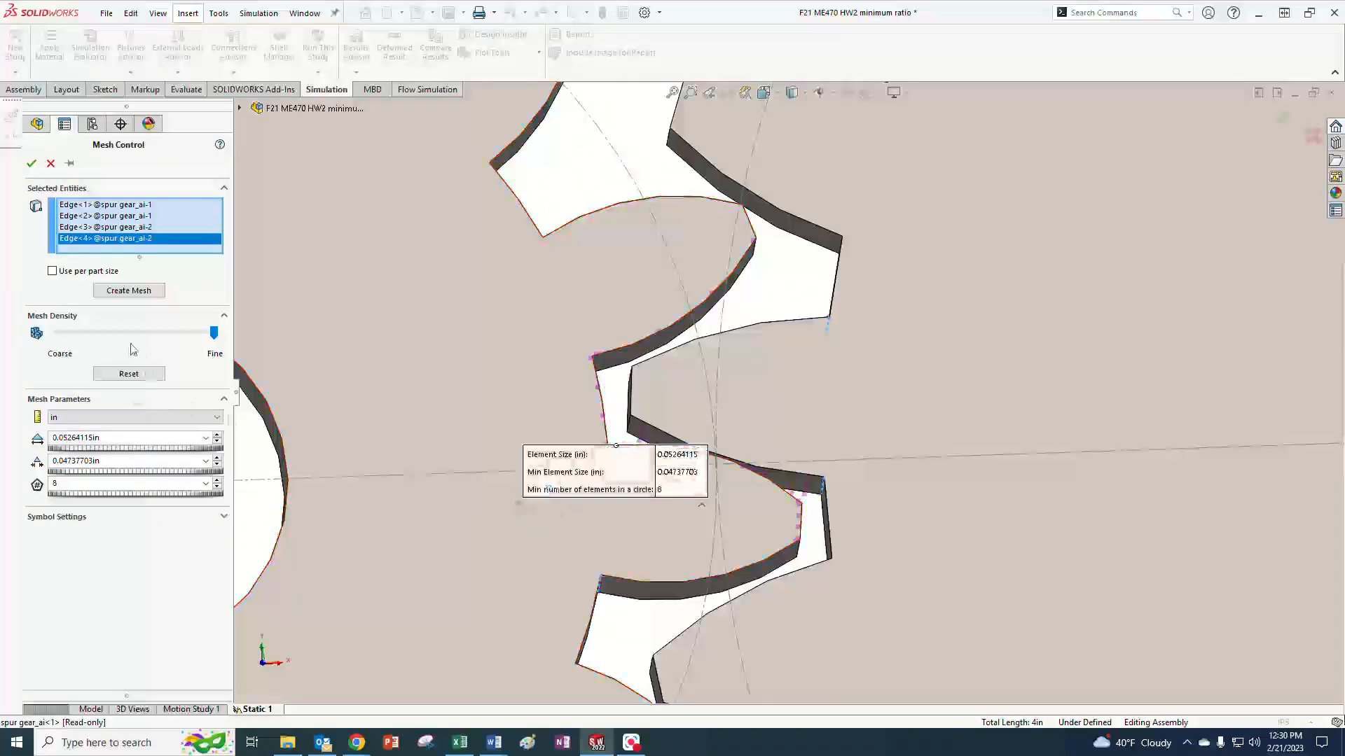
left_click(217, 443)
left_click(31, 165)
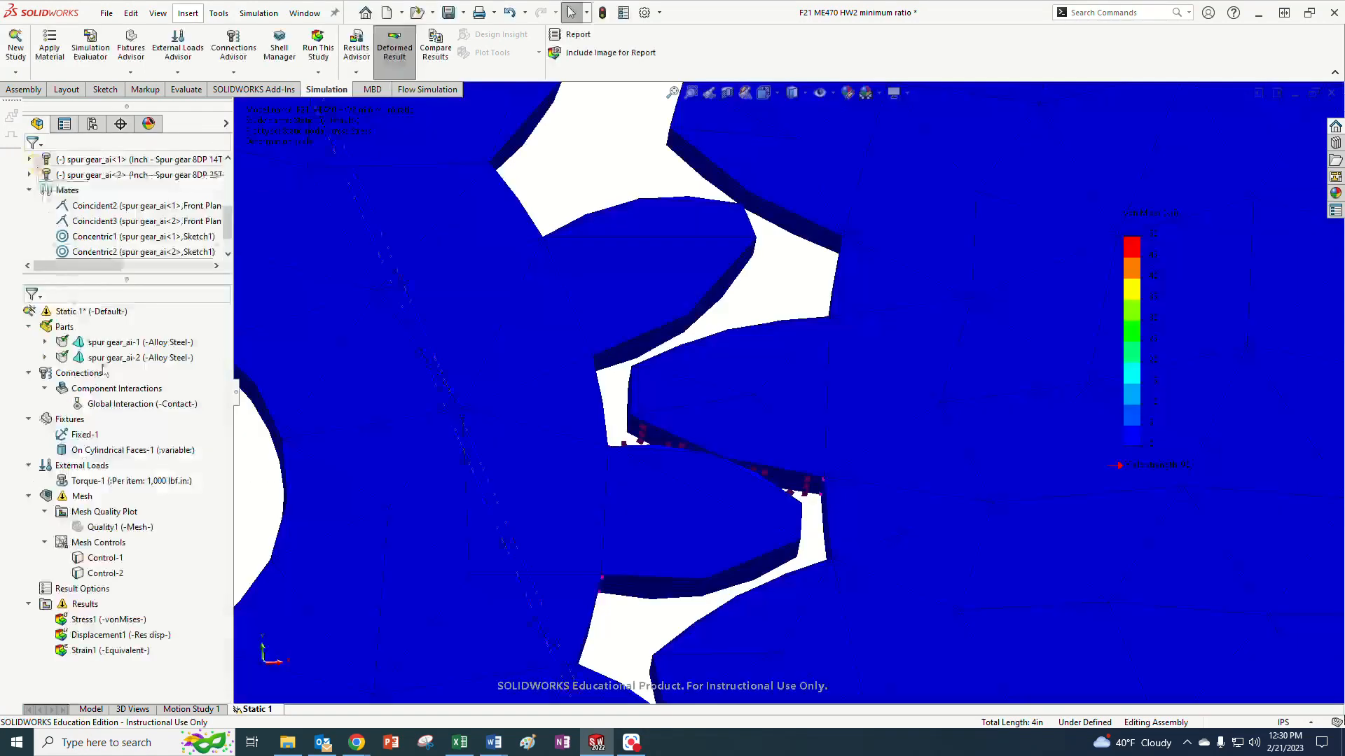
Create the mesh with the default global density and inspect the refined elements around the tooth contact.
right_click(68, 499)
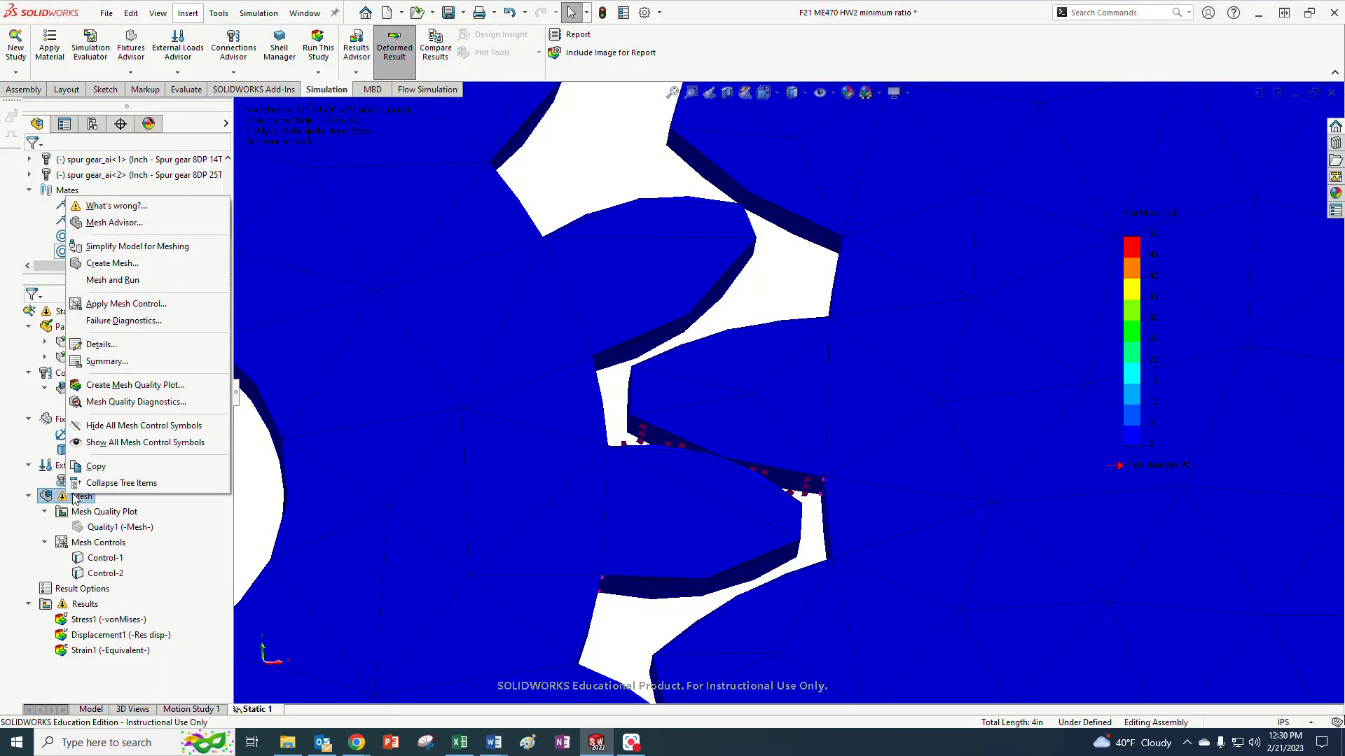
left_click(119, 264)
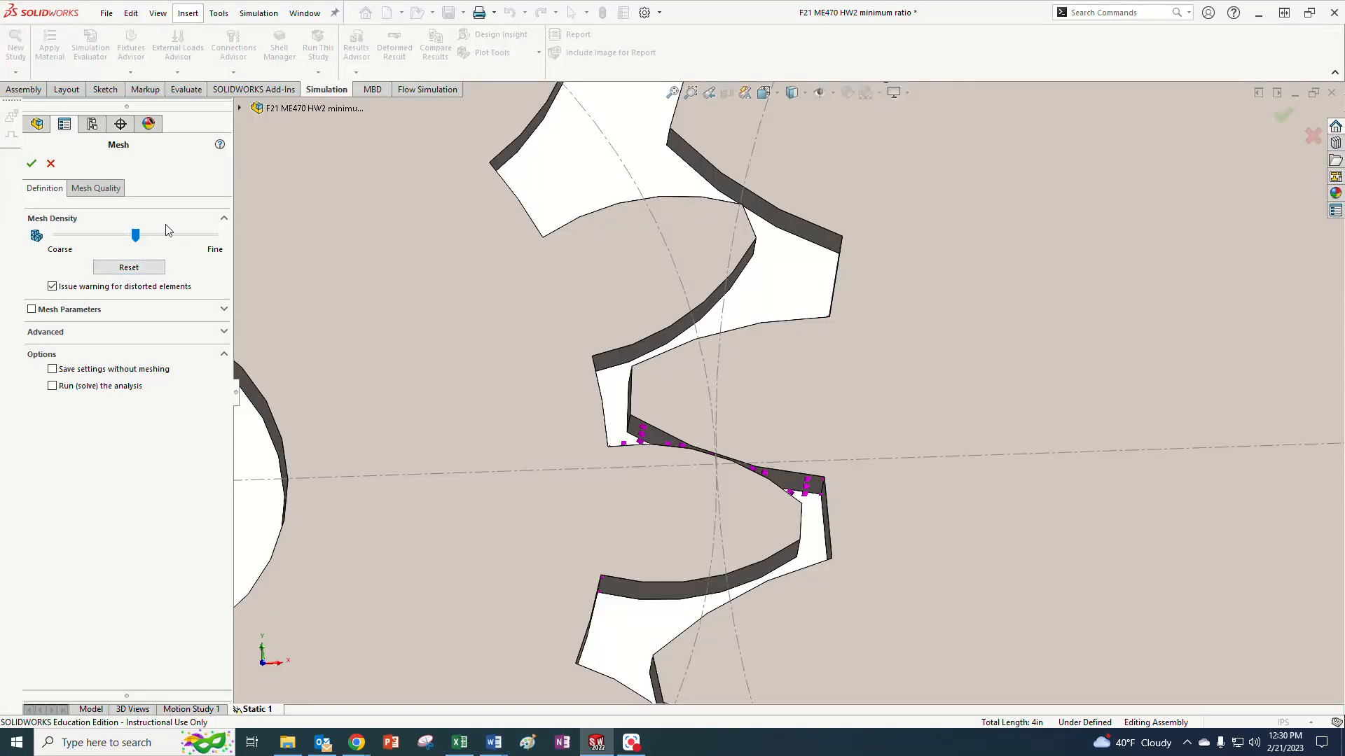
left_click(31, 165)
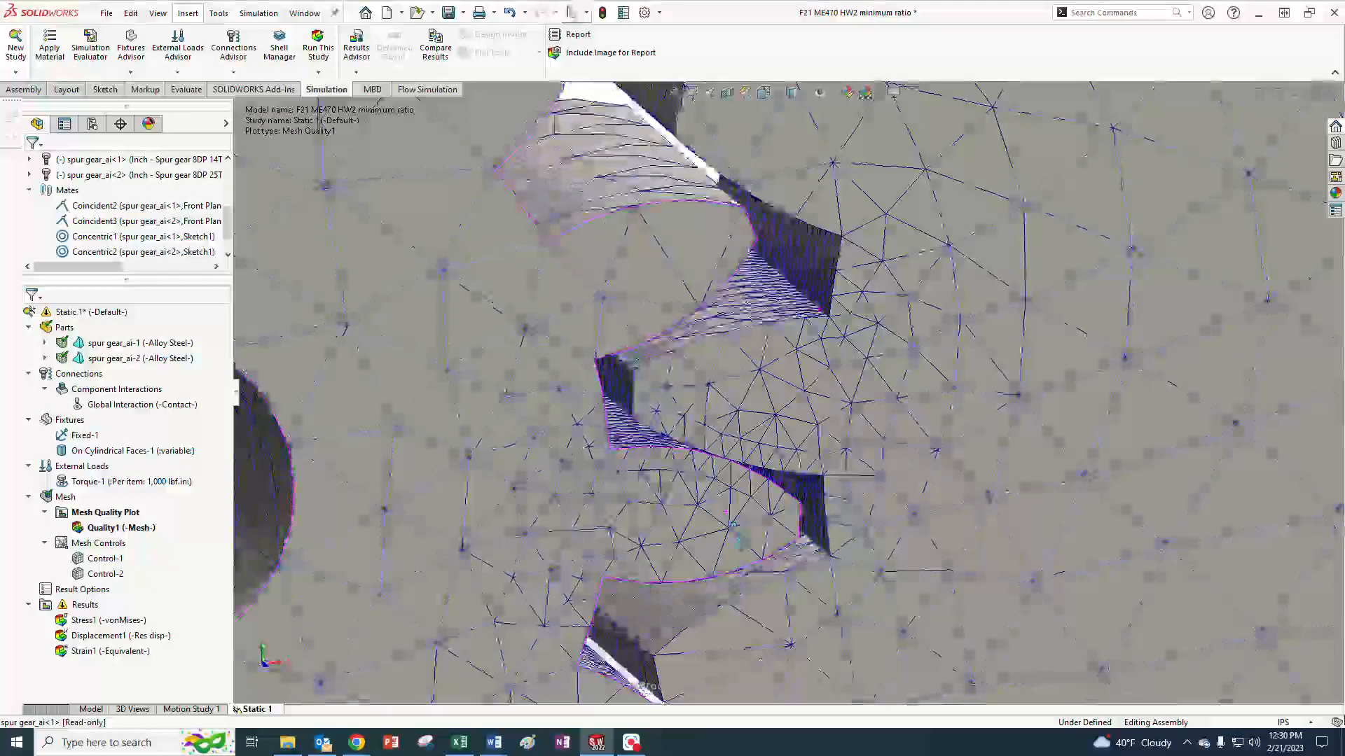
scroll(713, 518, "down", 10)
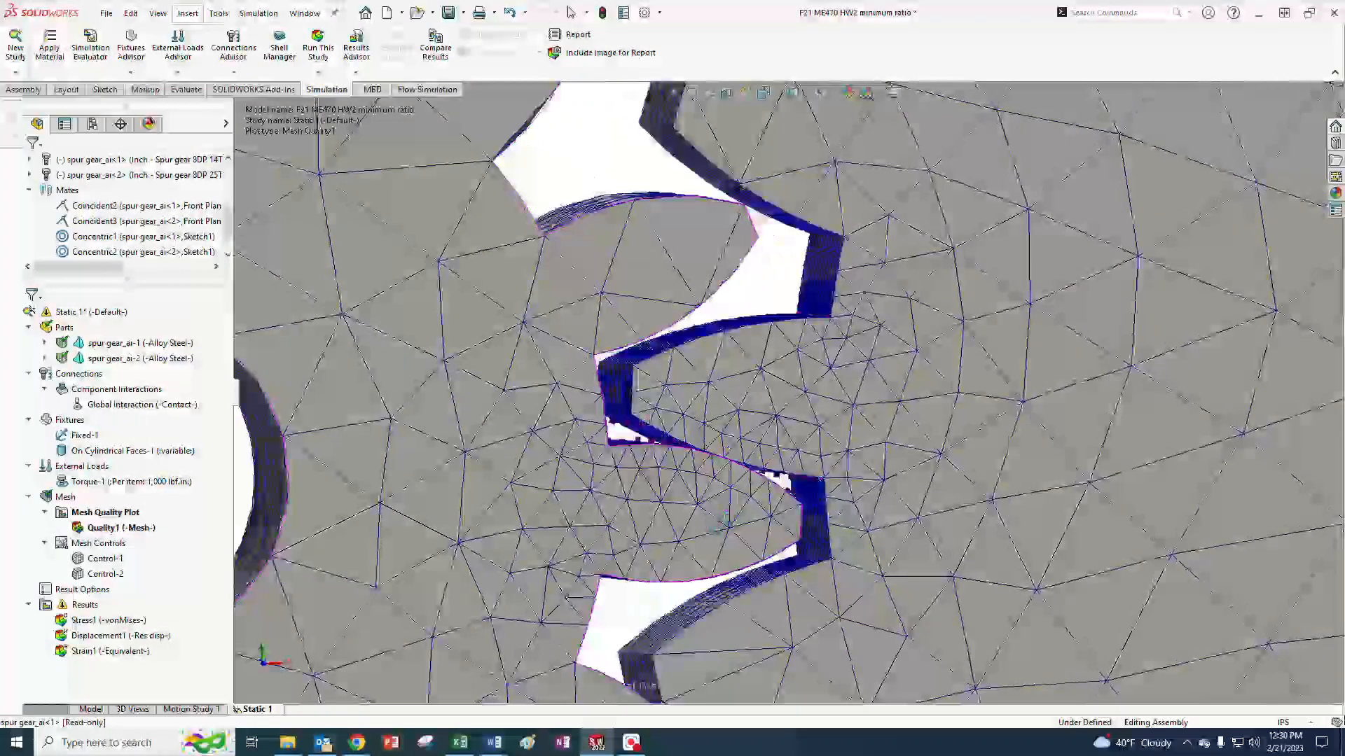
scroll(827, 506, "up", 10)
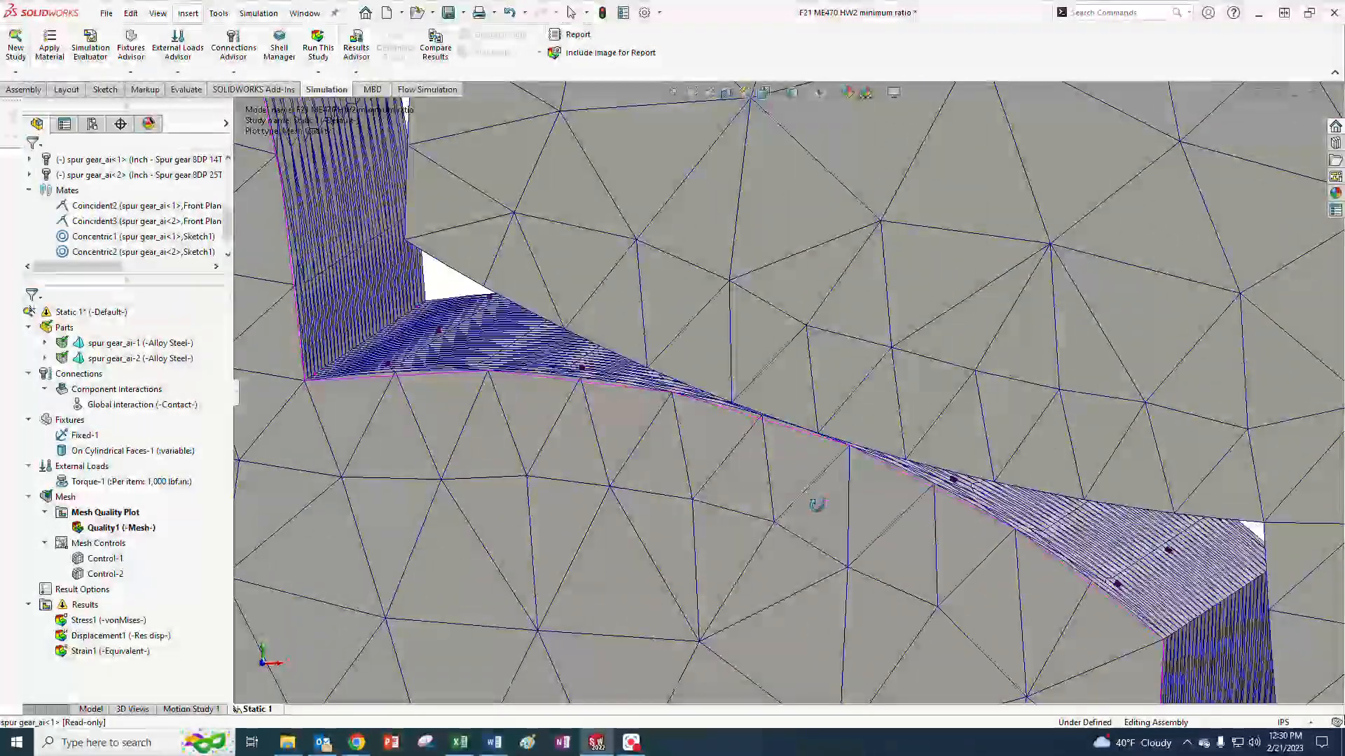
scroll(738, 523, "up", 3)
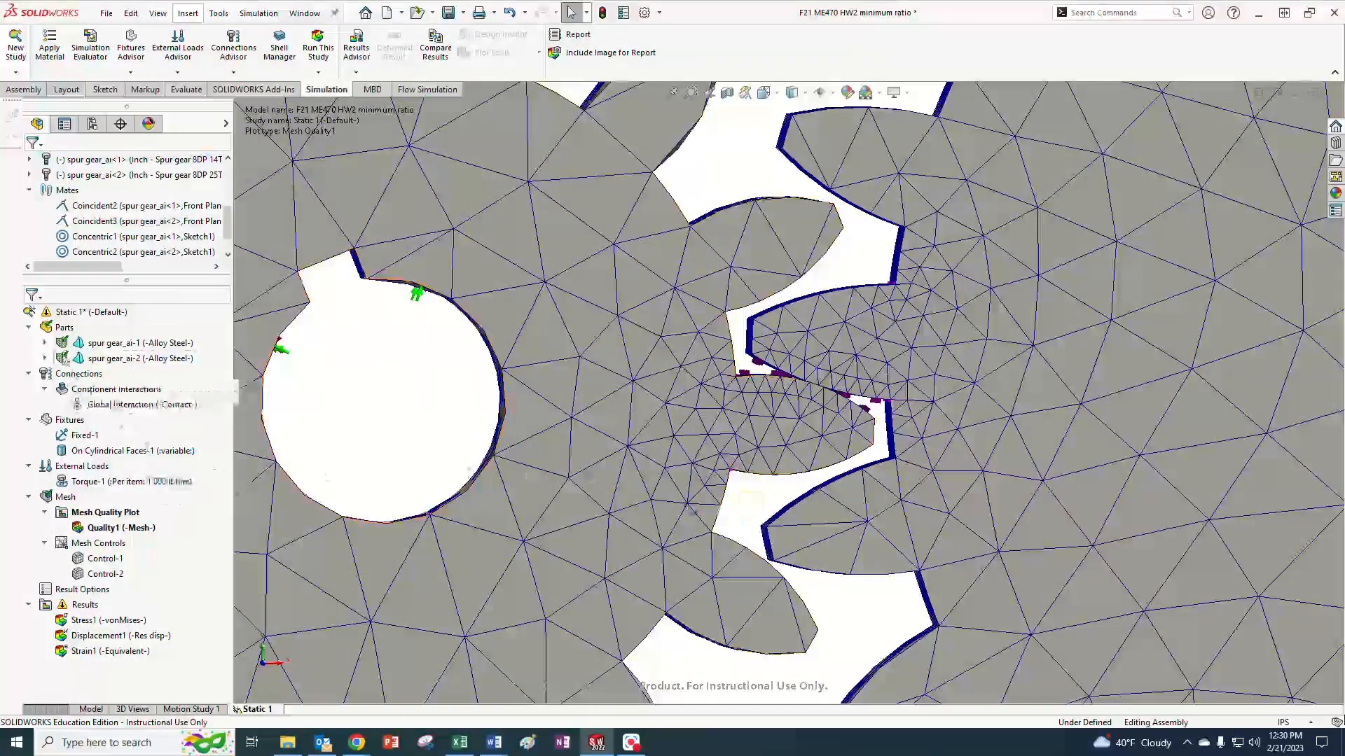
Run the static study, expand the solver details, and show the convergence plot.
right_click(70, 312)
left_click(88, 346)
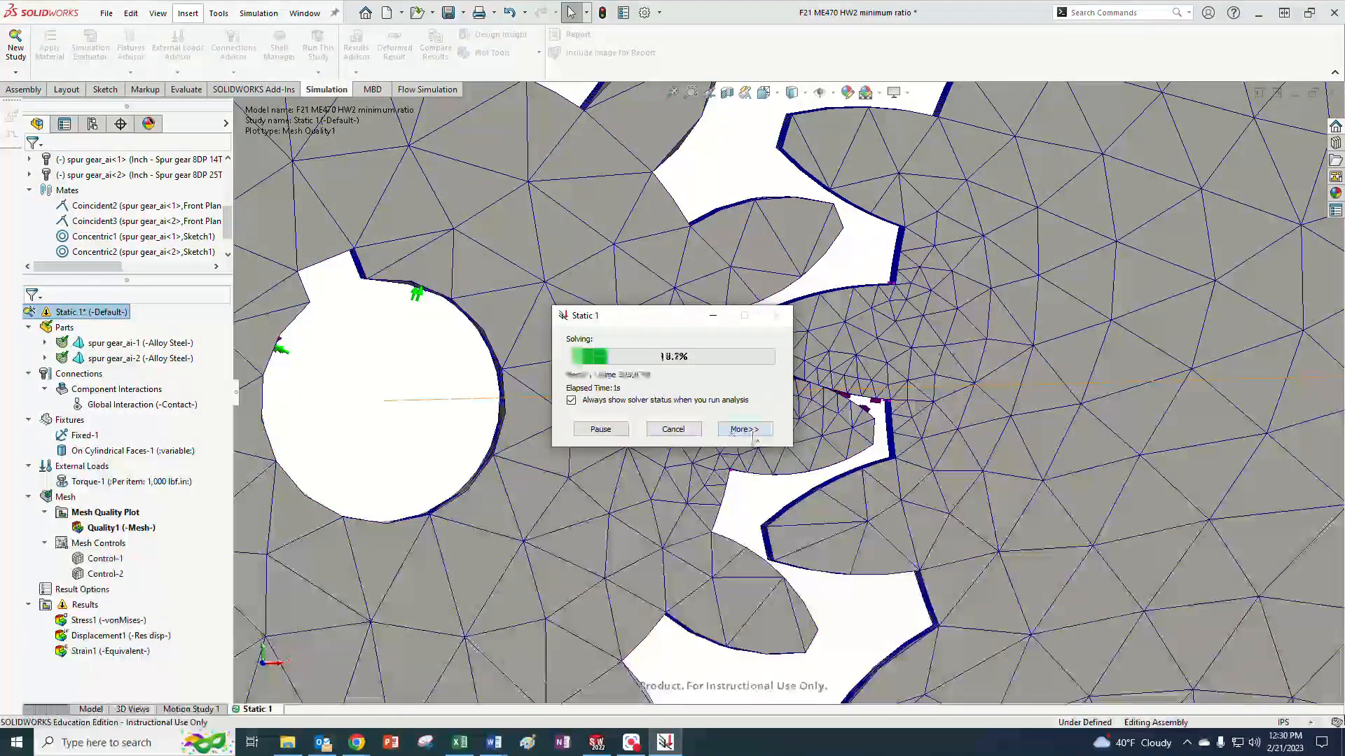
left_click(748, 430)
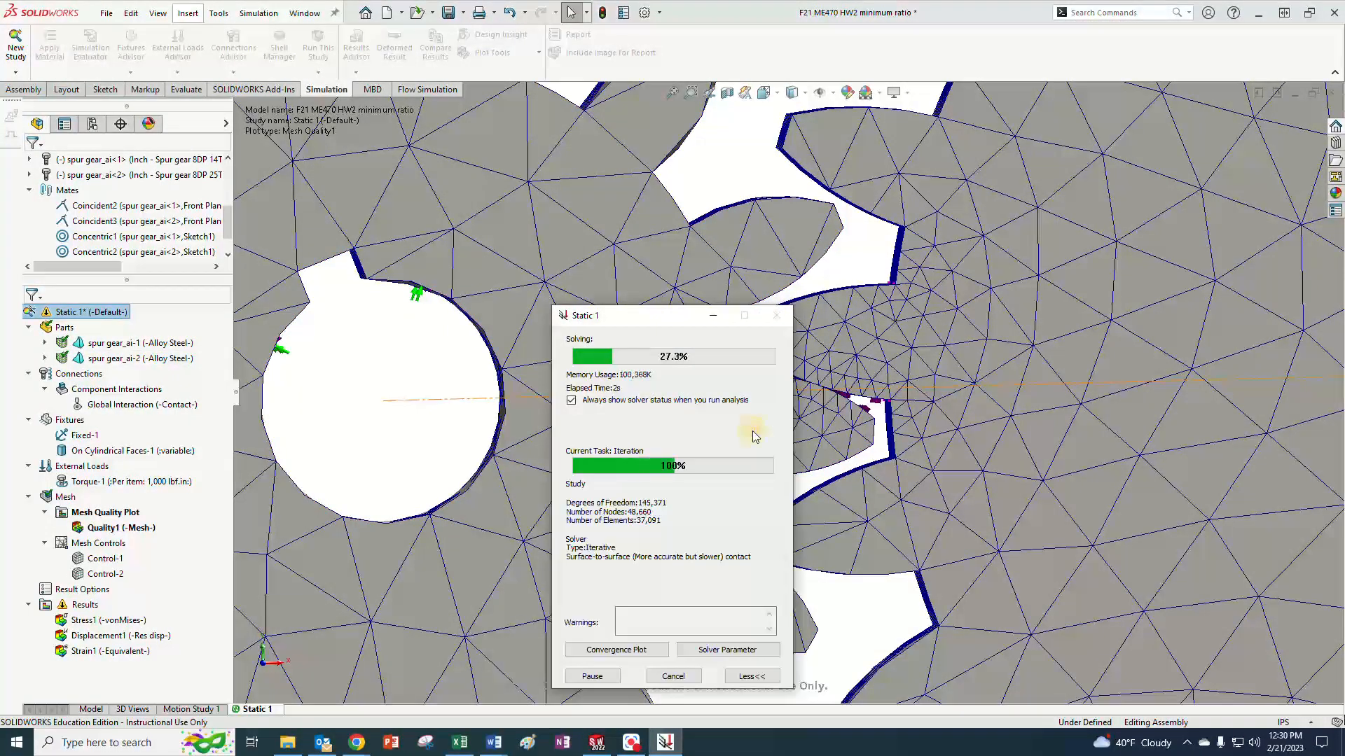
left_click(635, 652)
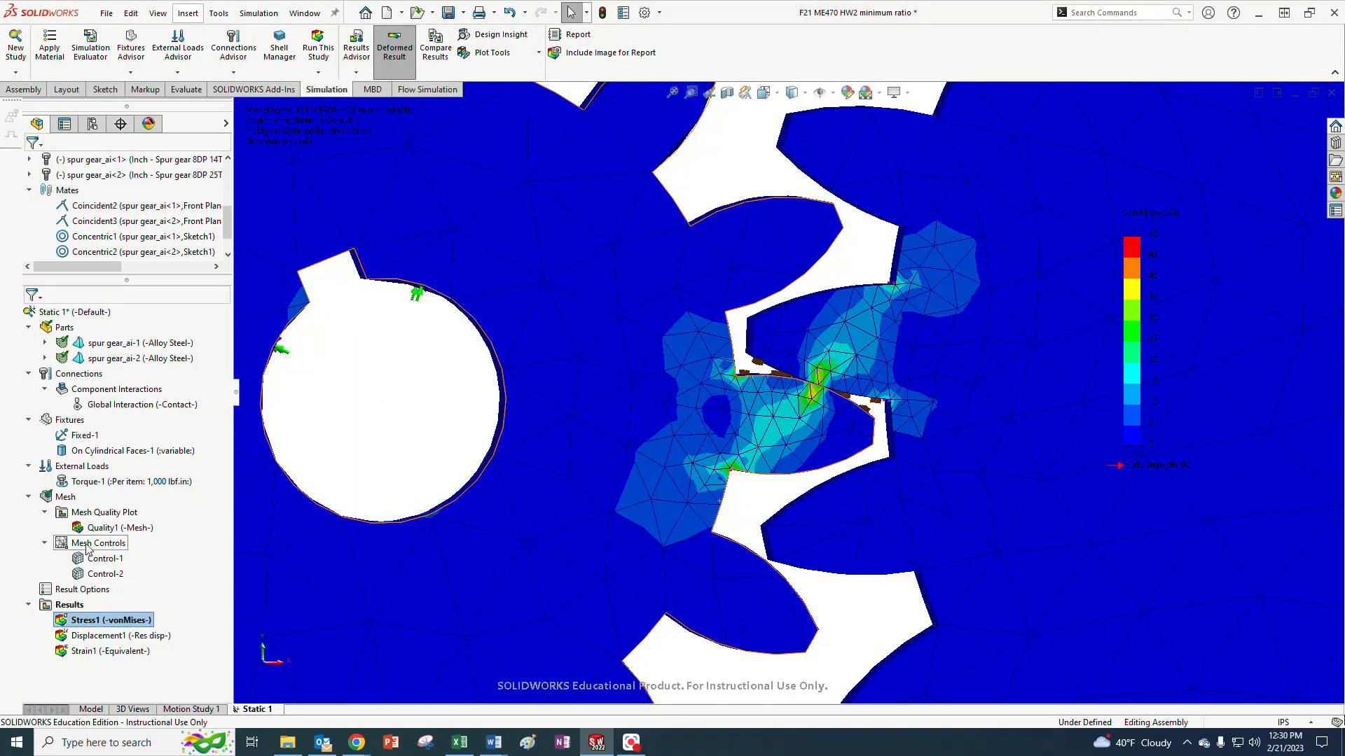
Hide the symbols of mesh controls Control-1 and Control-2 on the stress plot.
right_click(87, 549)
left_click(13, 541)
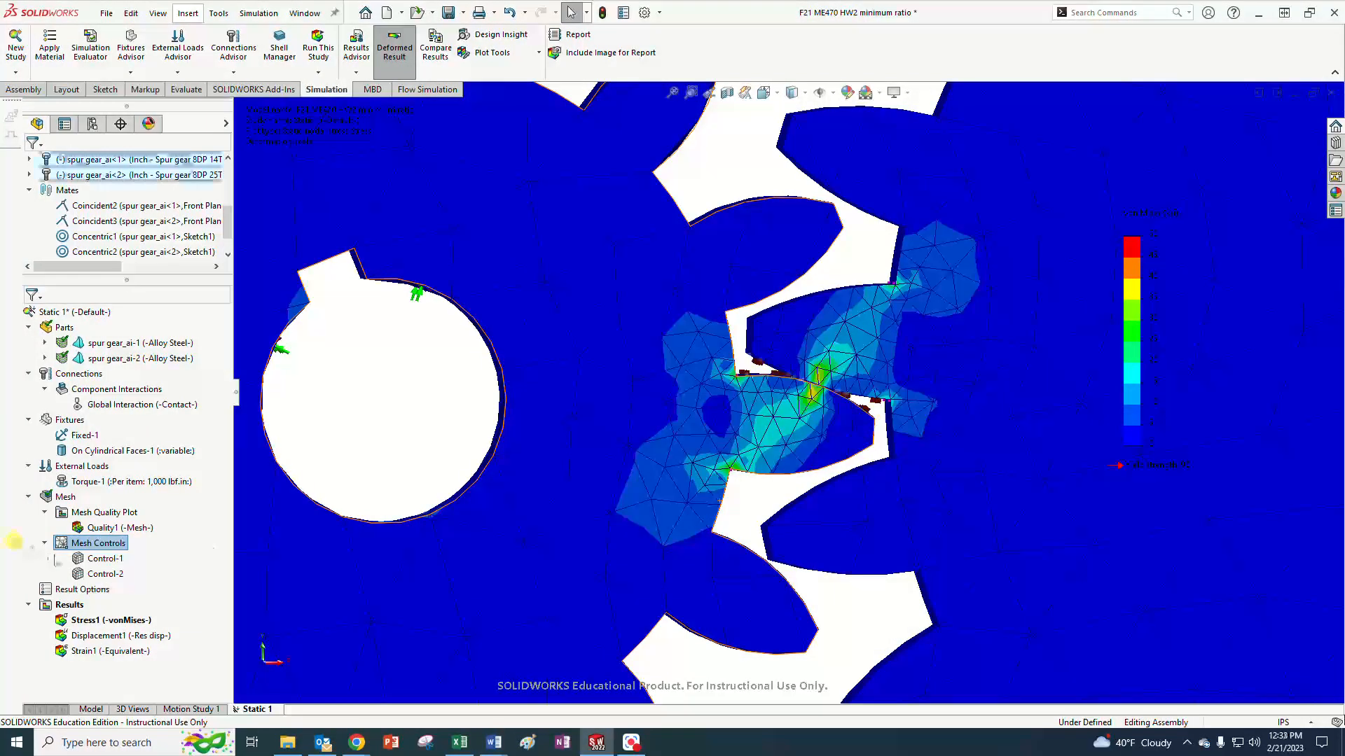
right_click(79, 561)
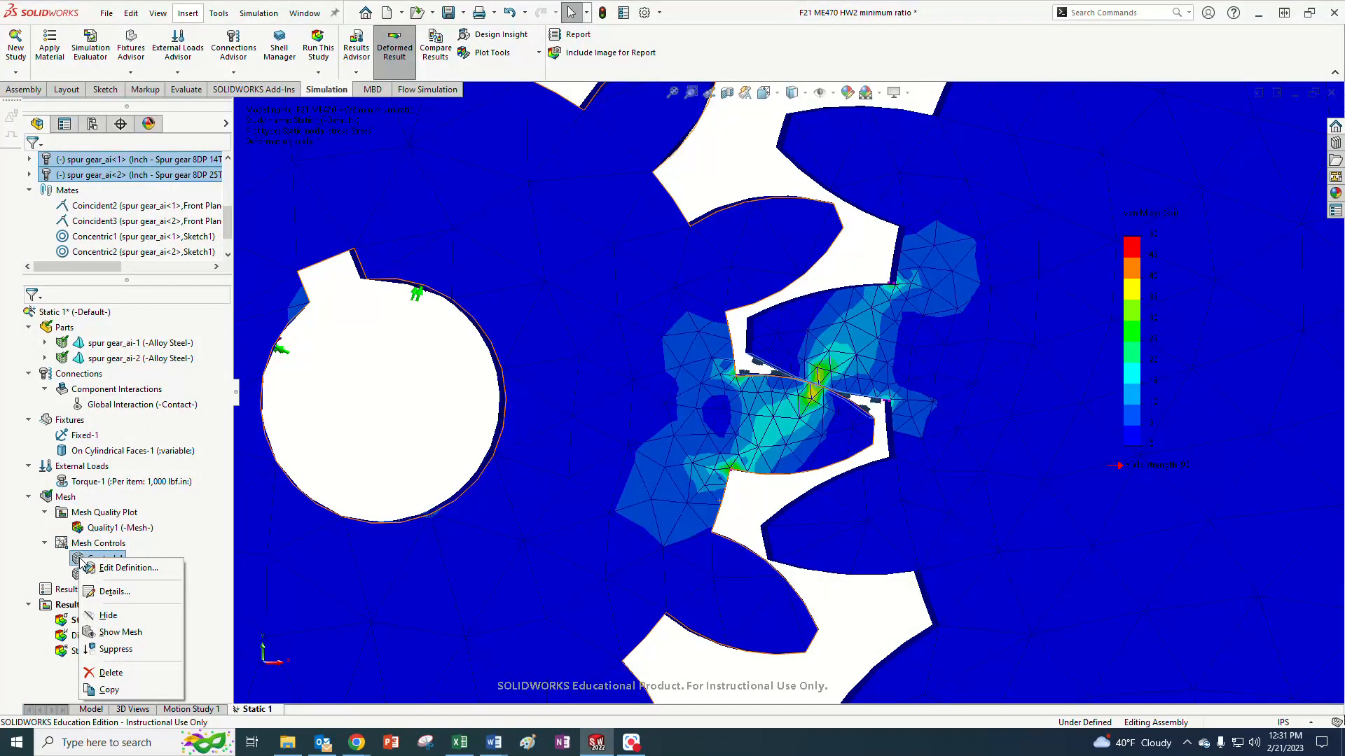
left_click(98, 573)
right_click(102, 575)
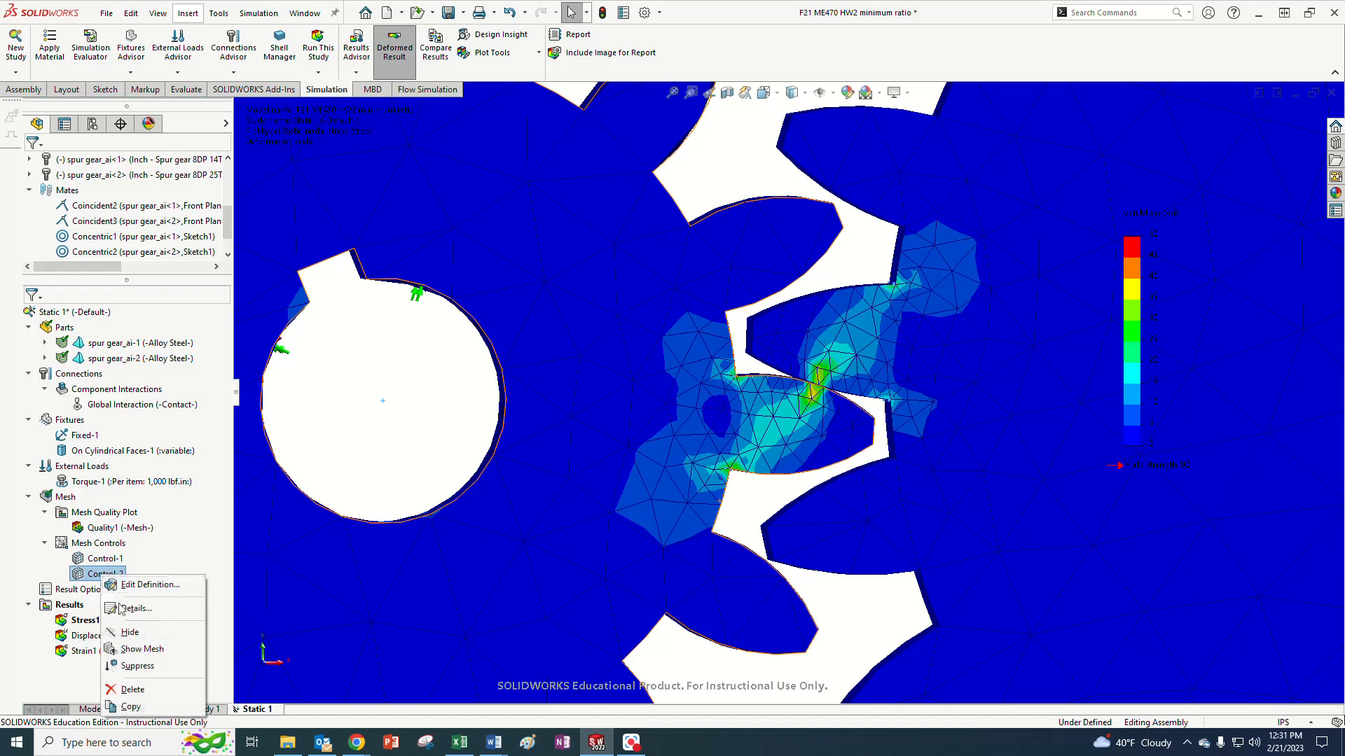
left_click(129, 633)
Examine the von Mises stress distribution at the tooth contact and the tooth roots of both gears.
scroll(868, 419, "down", 5)
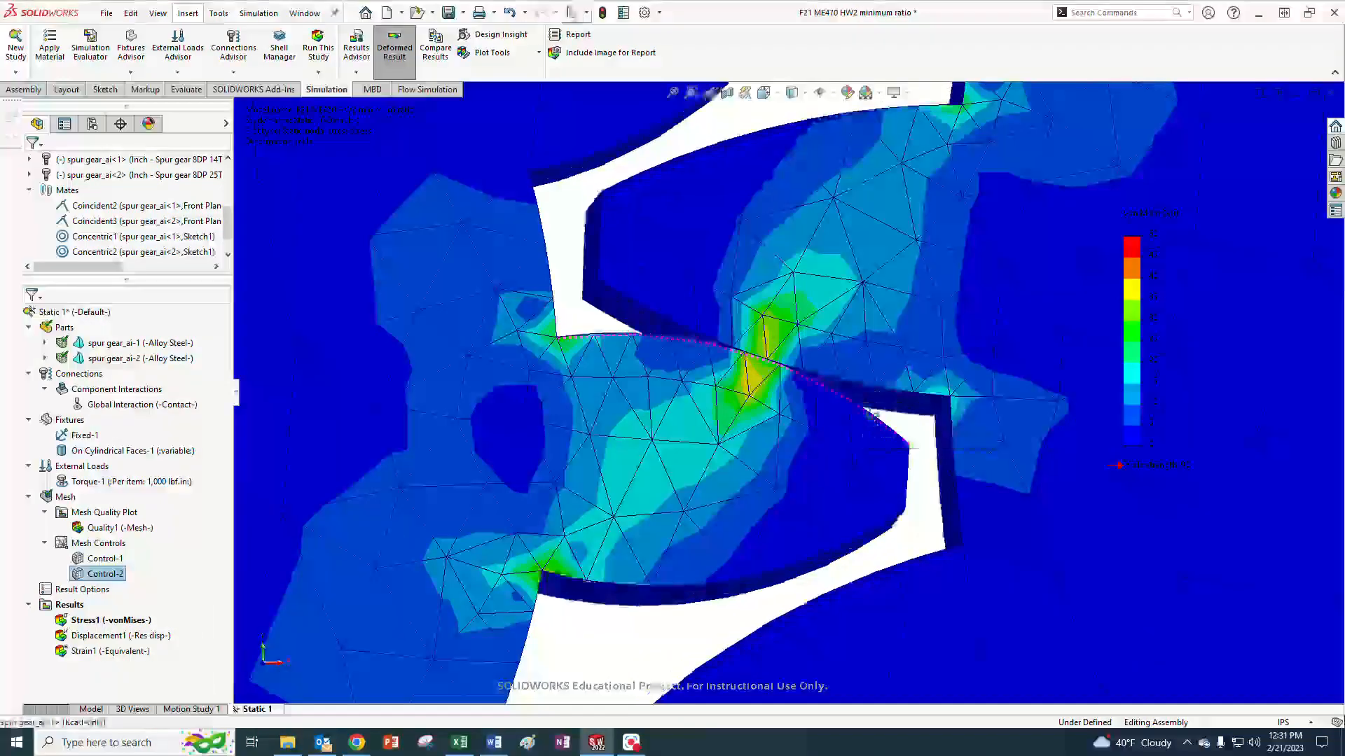
scroll(684, 459, "up", 3)
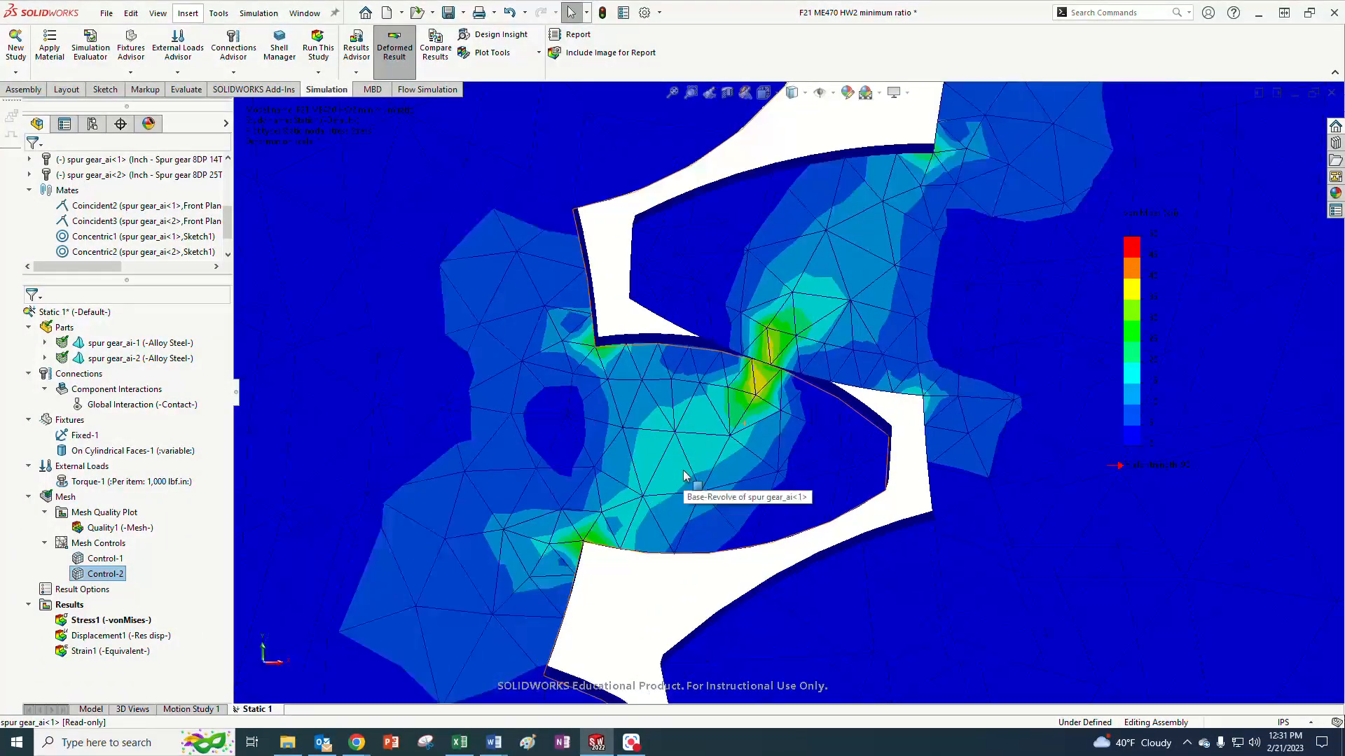
middle_click_drag(735, 559, 734, 552)
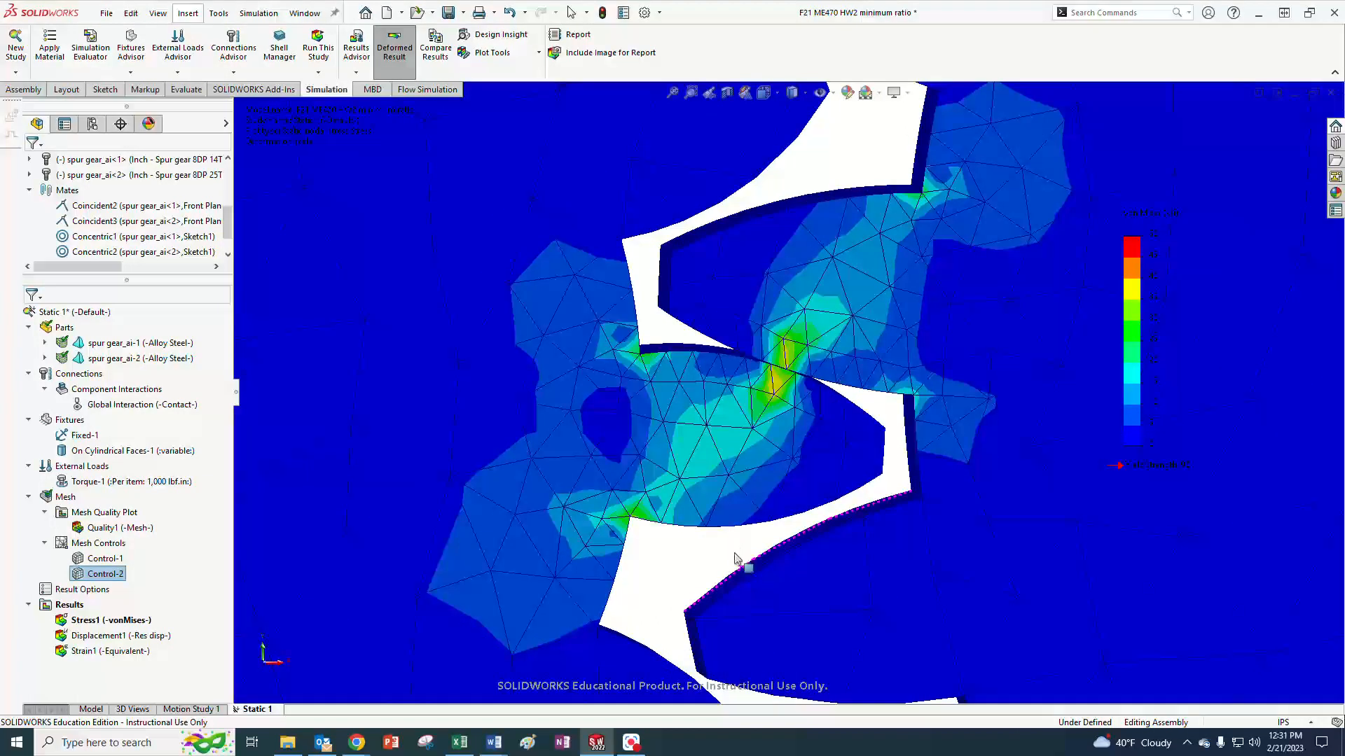
scroll(737, 558, "up", 5)
scroll(797, 447, "down", 5)
middle_click_drag(797, 438, 791, 413)
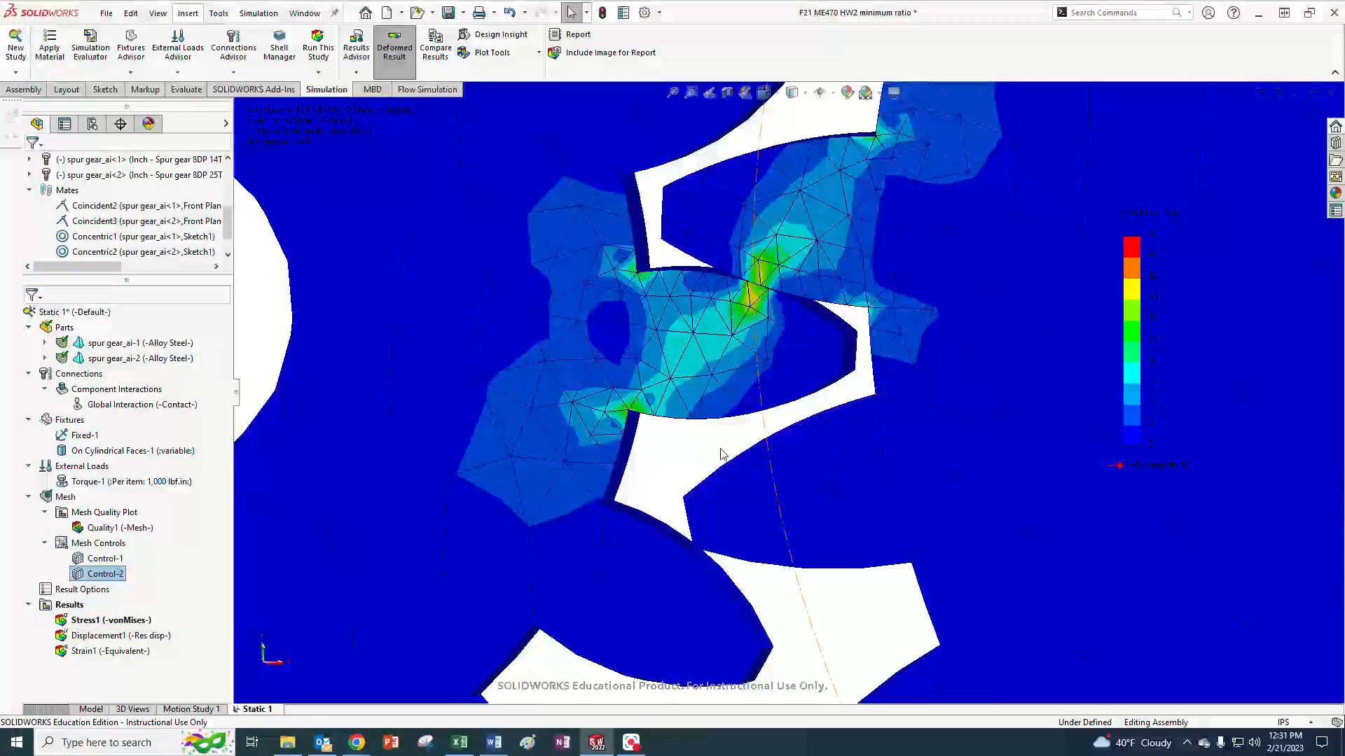
Set the maximum value of the von Mises stress plot's legend to 25.
right_click(106, 622)
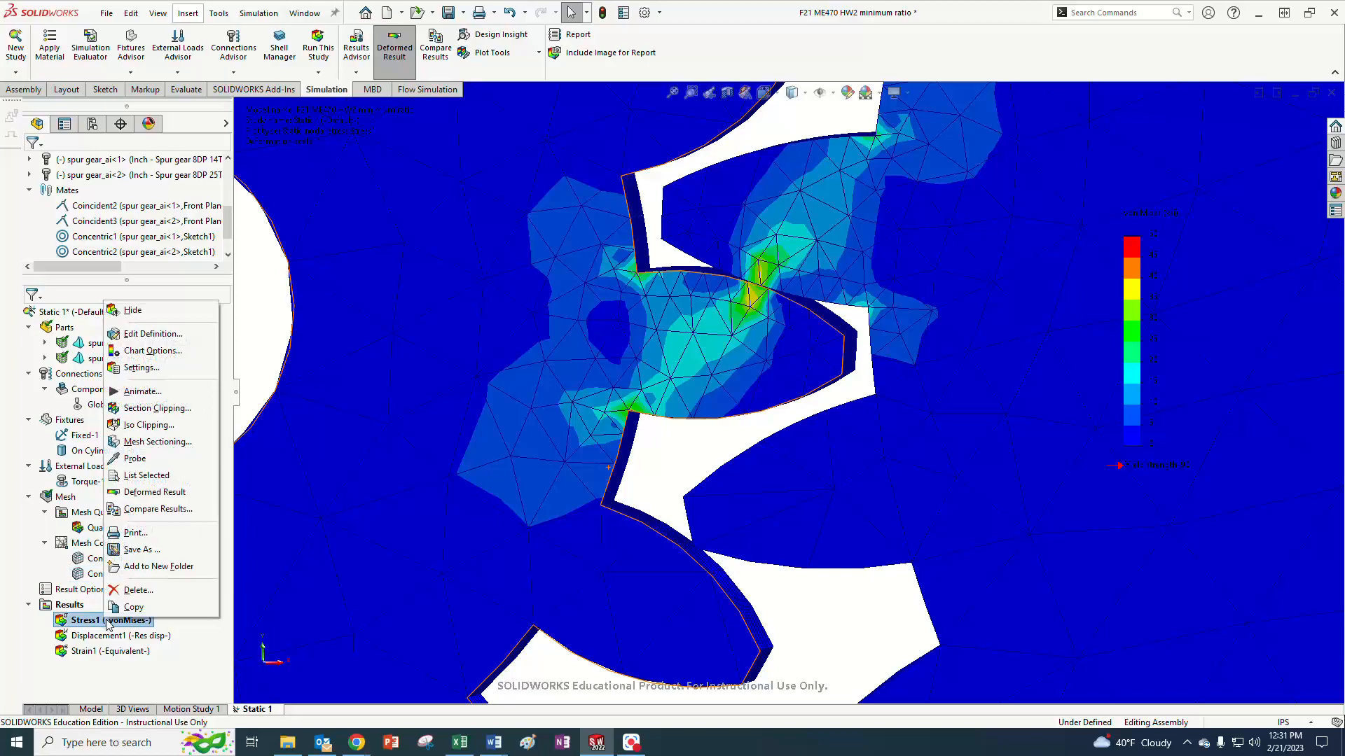
left_click(133, 356)
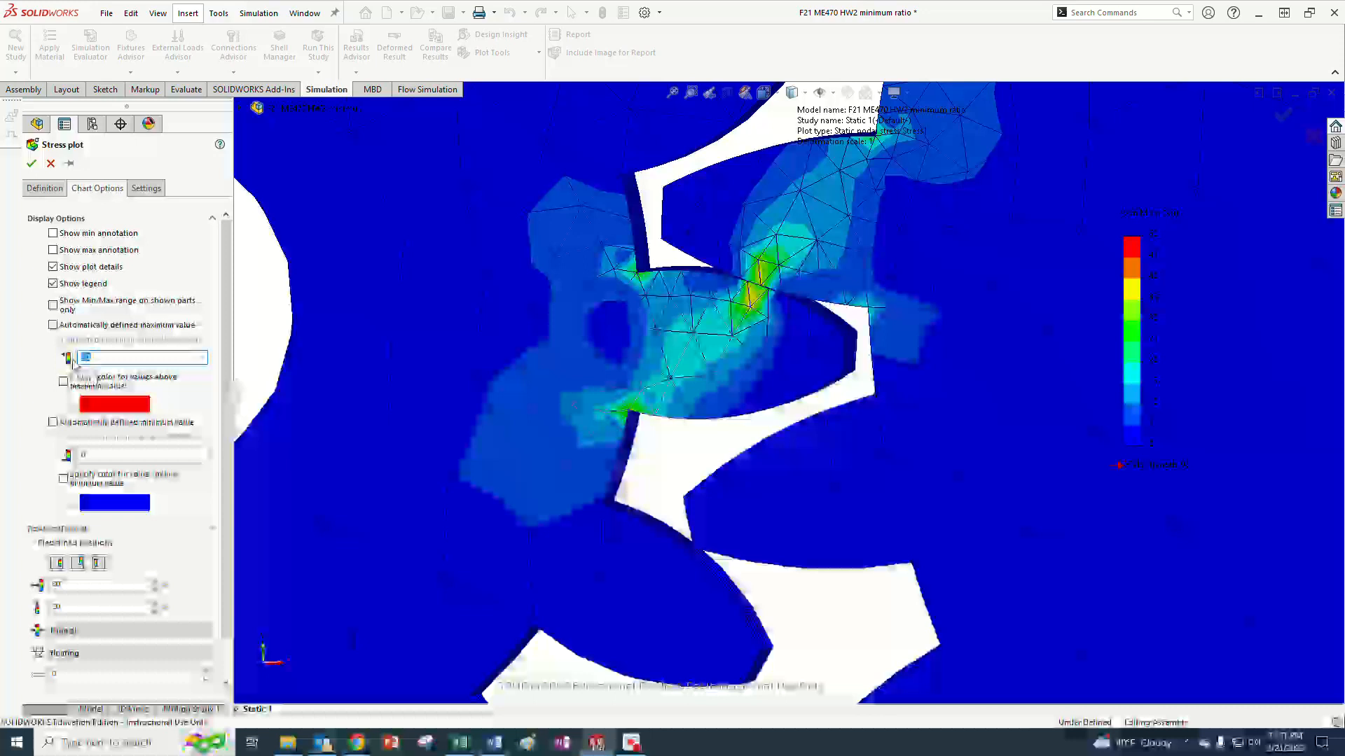
type("25")
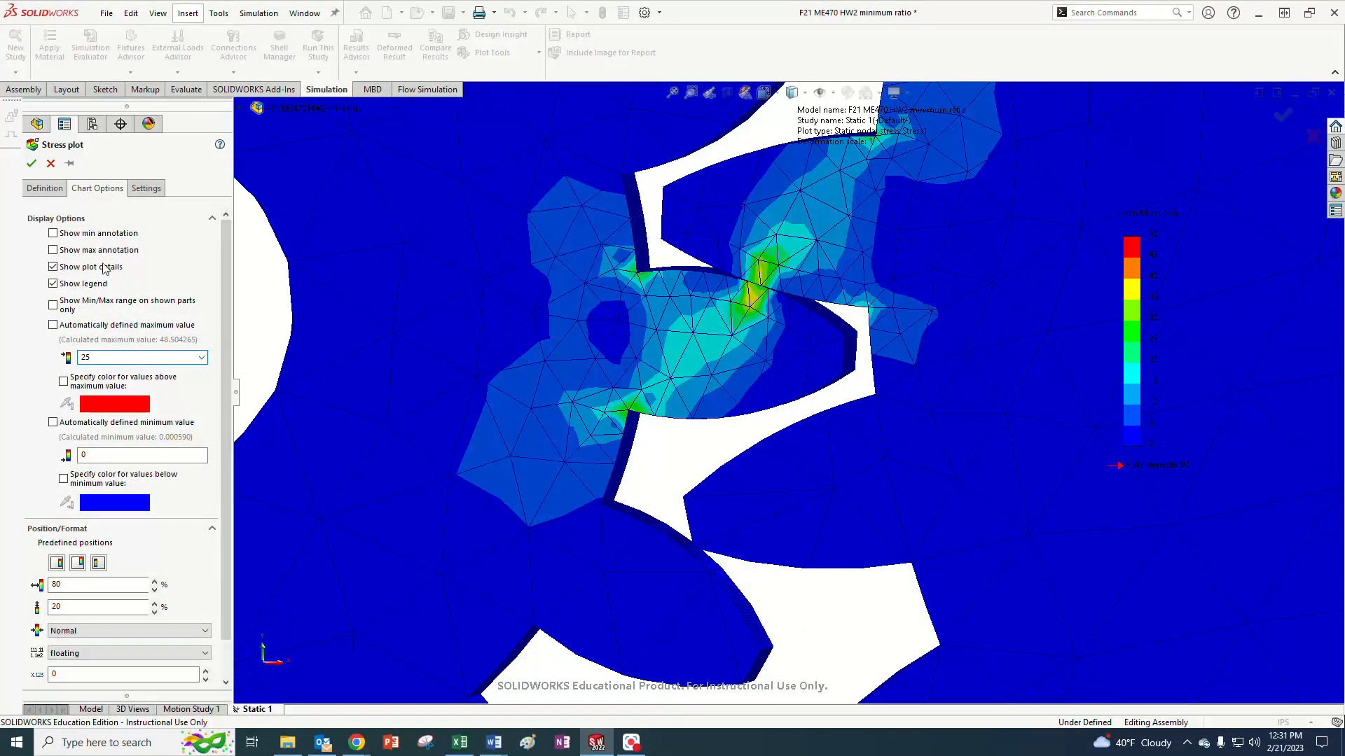
left_click(31, 164)
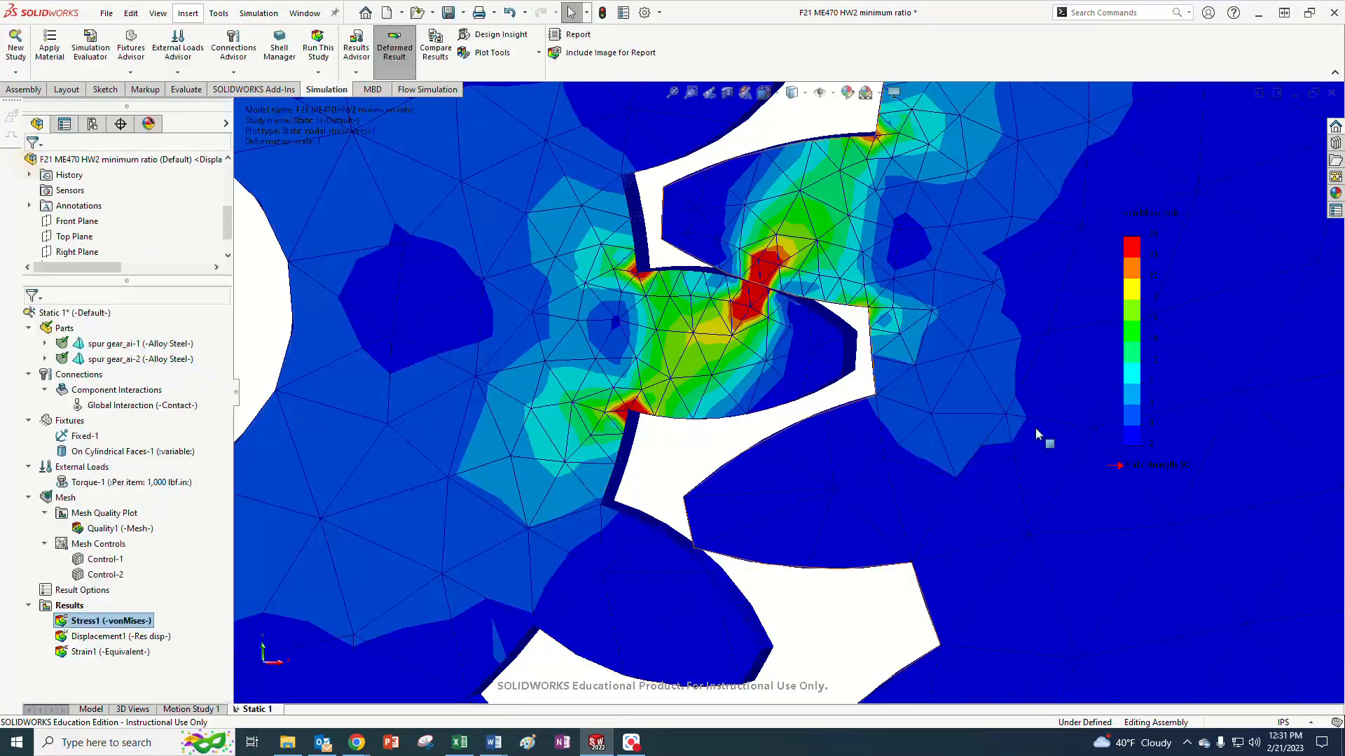
left_click(659, 410)
Set the stress plot legend's number format to 1 decimal place.
right_click(78, 622)
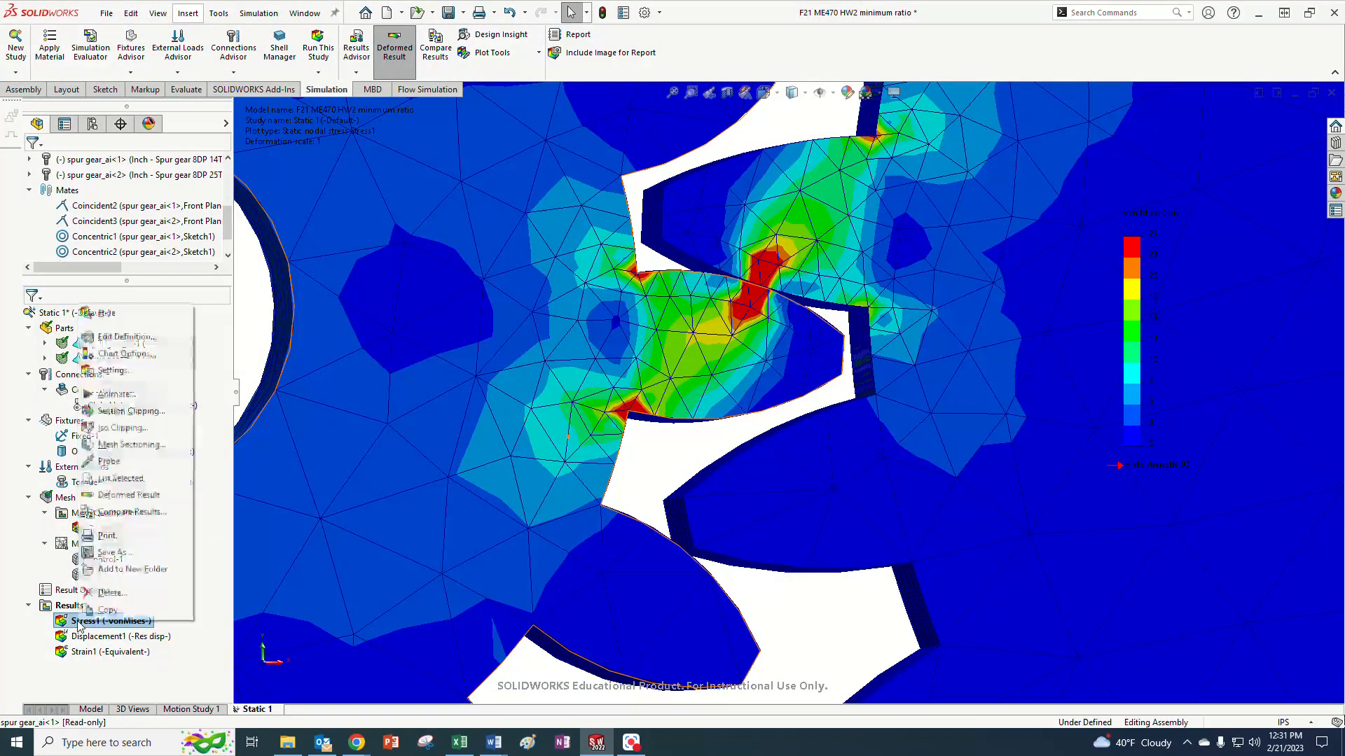
left_click(124, 337)
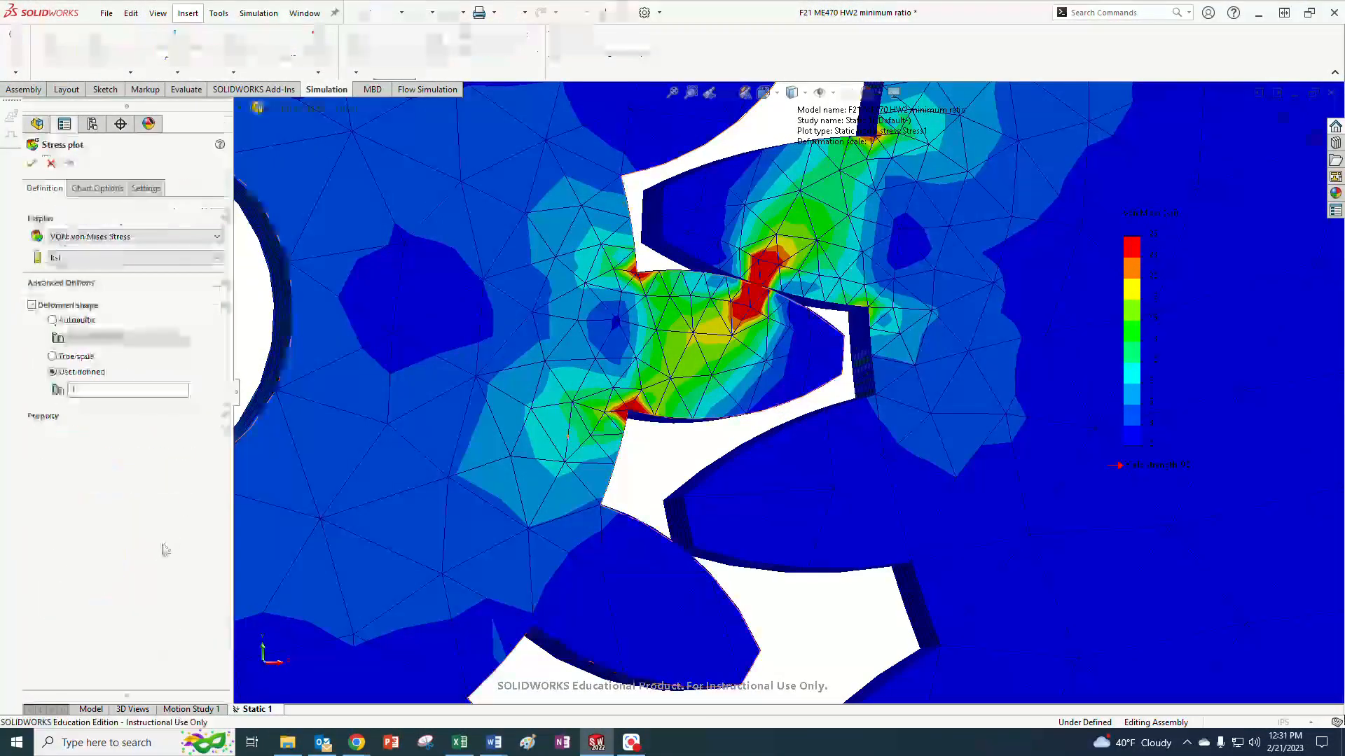
left_click(85, 189)
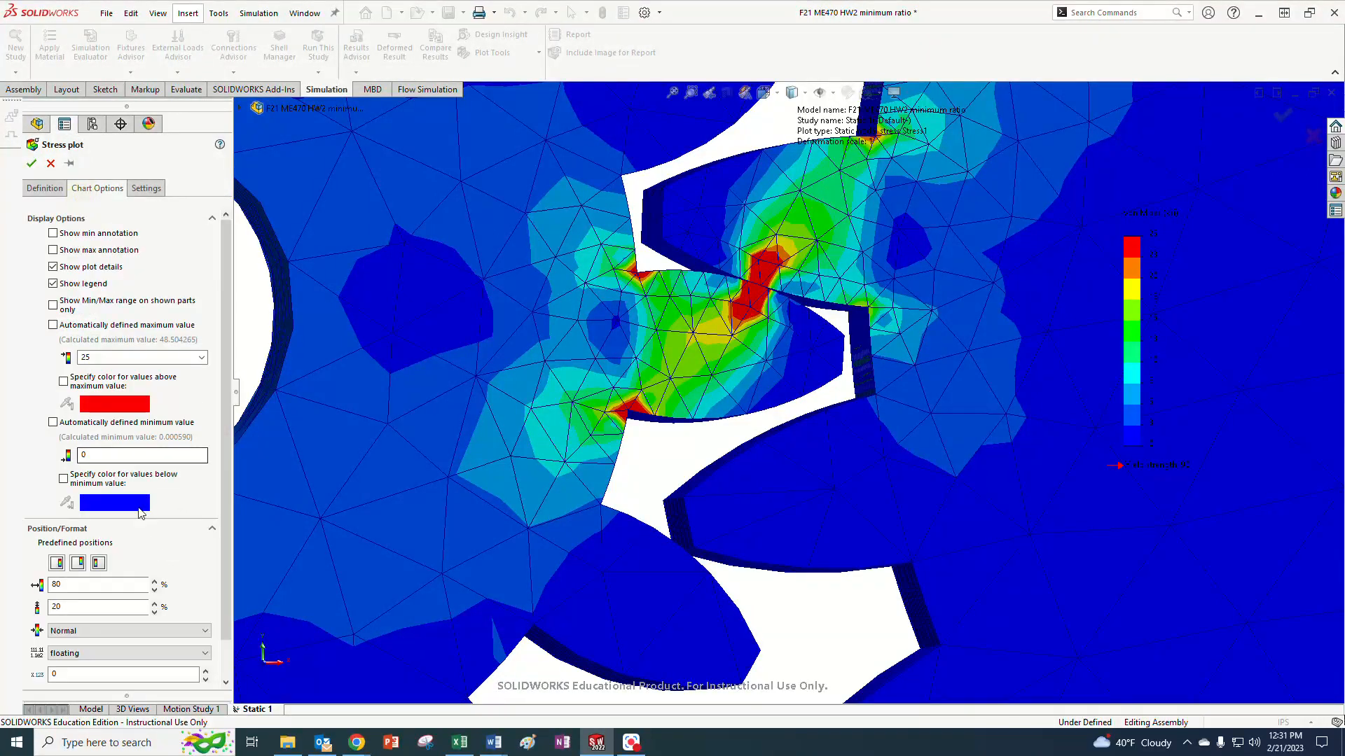
scroll(86, 602, "down", 1)
type("1")
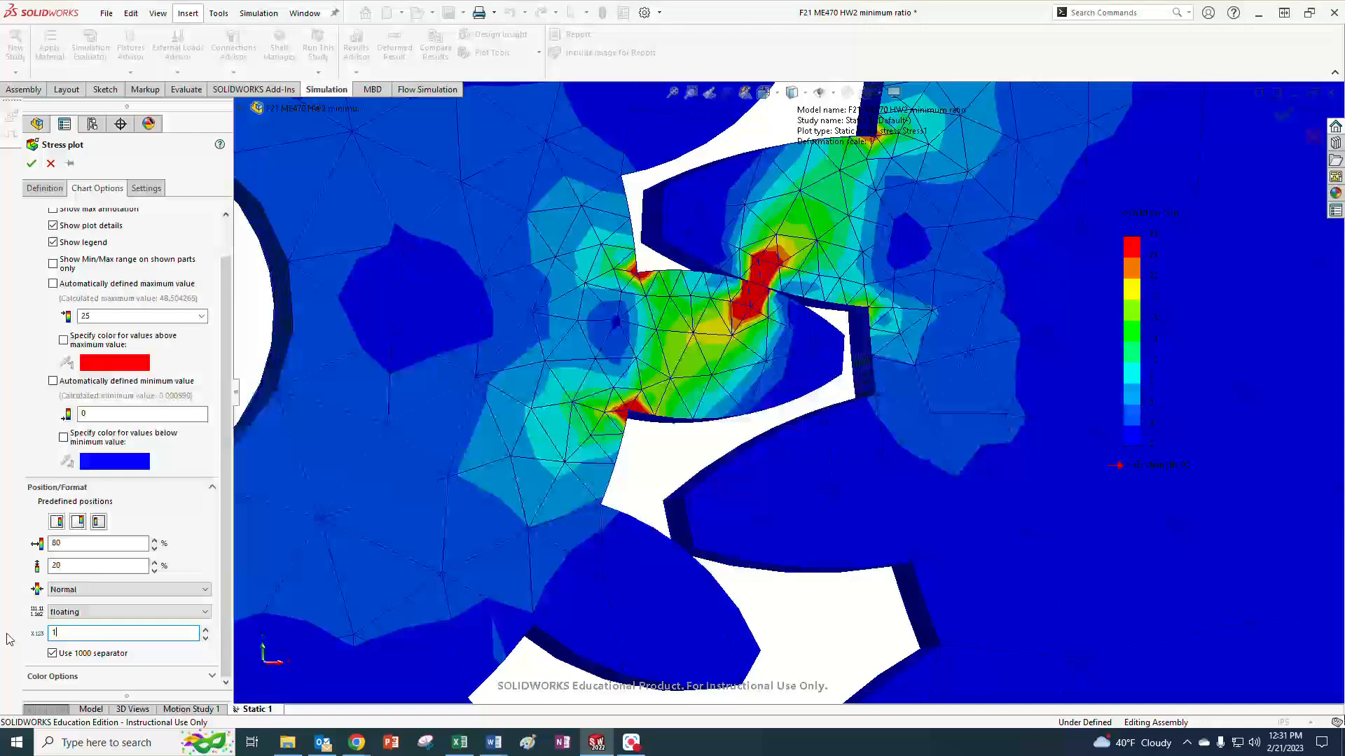
left_click(31, 163)
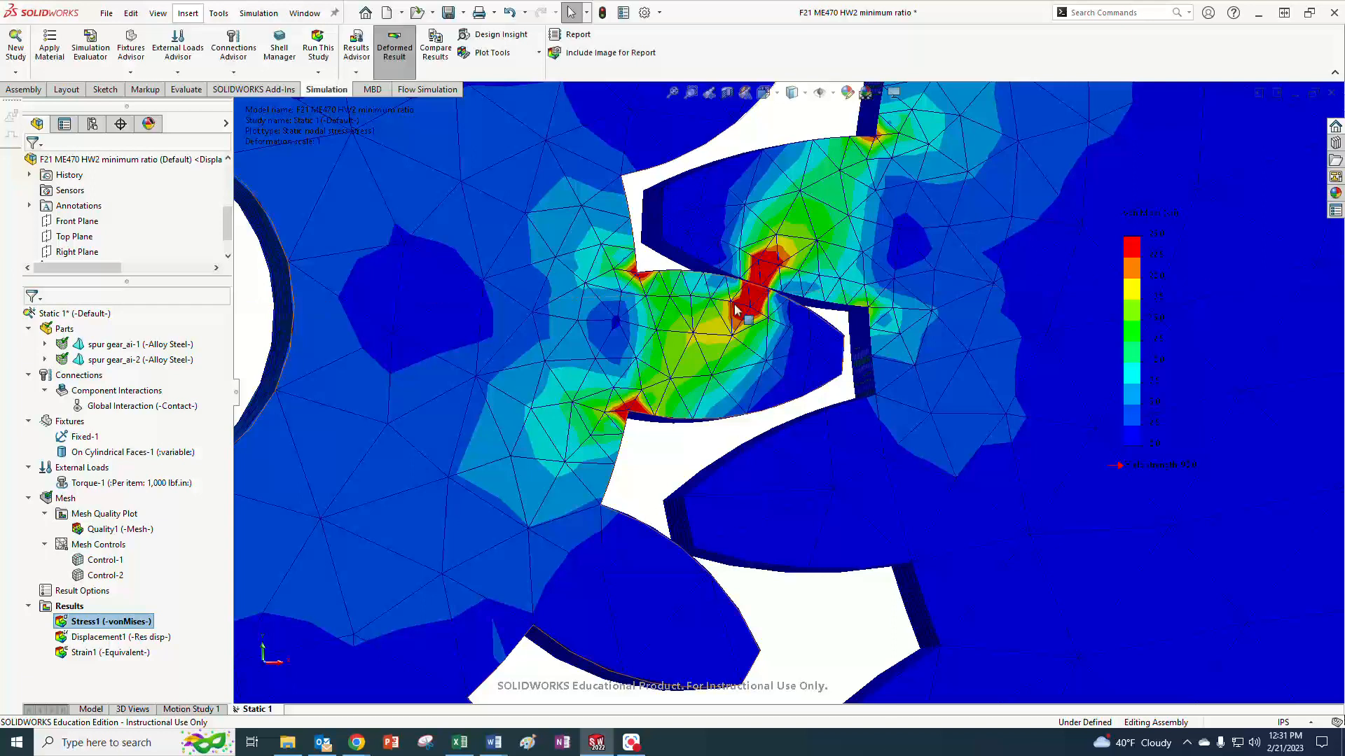
Review the rescaled stress legend against the stress distribution over both complete gears.
scroll(1107, 359, "up", 5)
scroll(1107, 359, "down", 2)
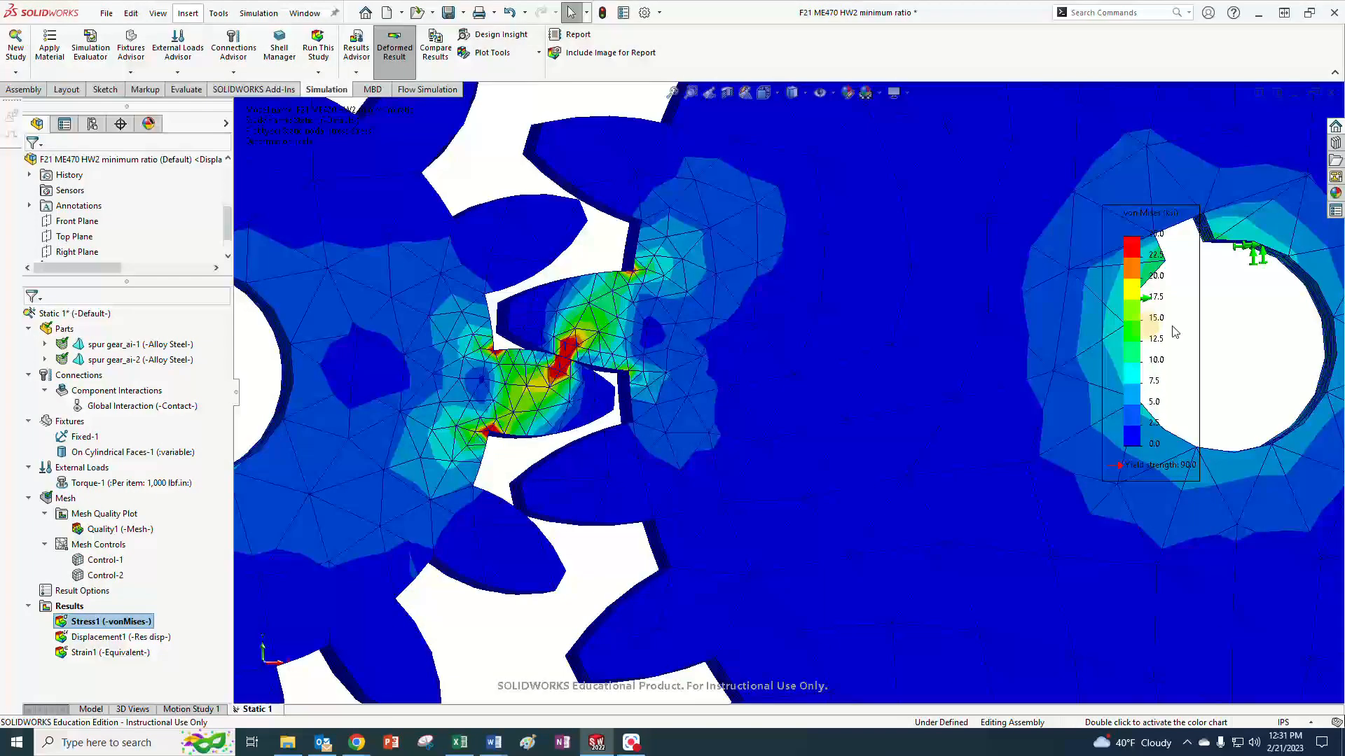
right_click(1174, 330)
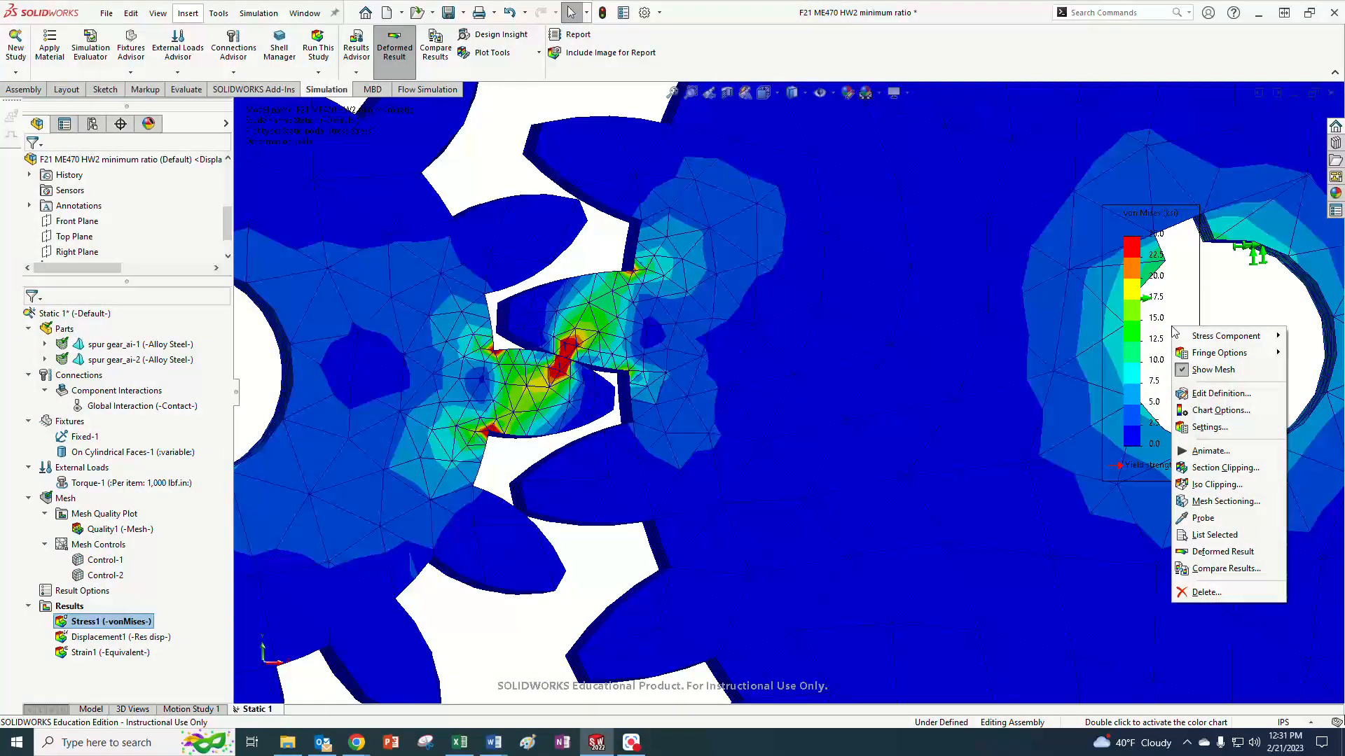
left_click(1220, 280)
scroll(1149, 346, "up", 2)
scroll(1146, 349, "down", 2)
scroll(1146, 349, "up", 3)
scroll(1050, 326, "down", 1)
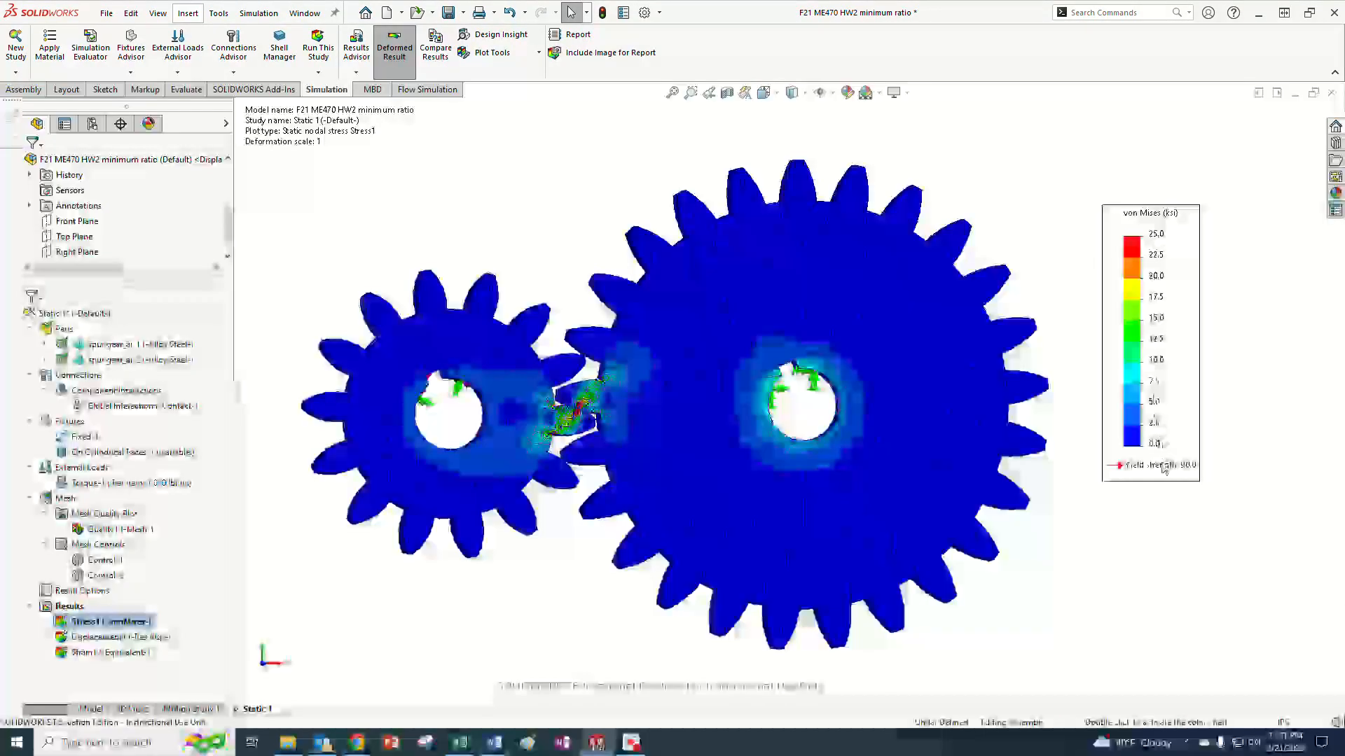
Examine the rescaled stress contours at the contacting teeth and their roots from several angles.
scroll(546, 407, "down", 6)
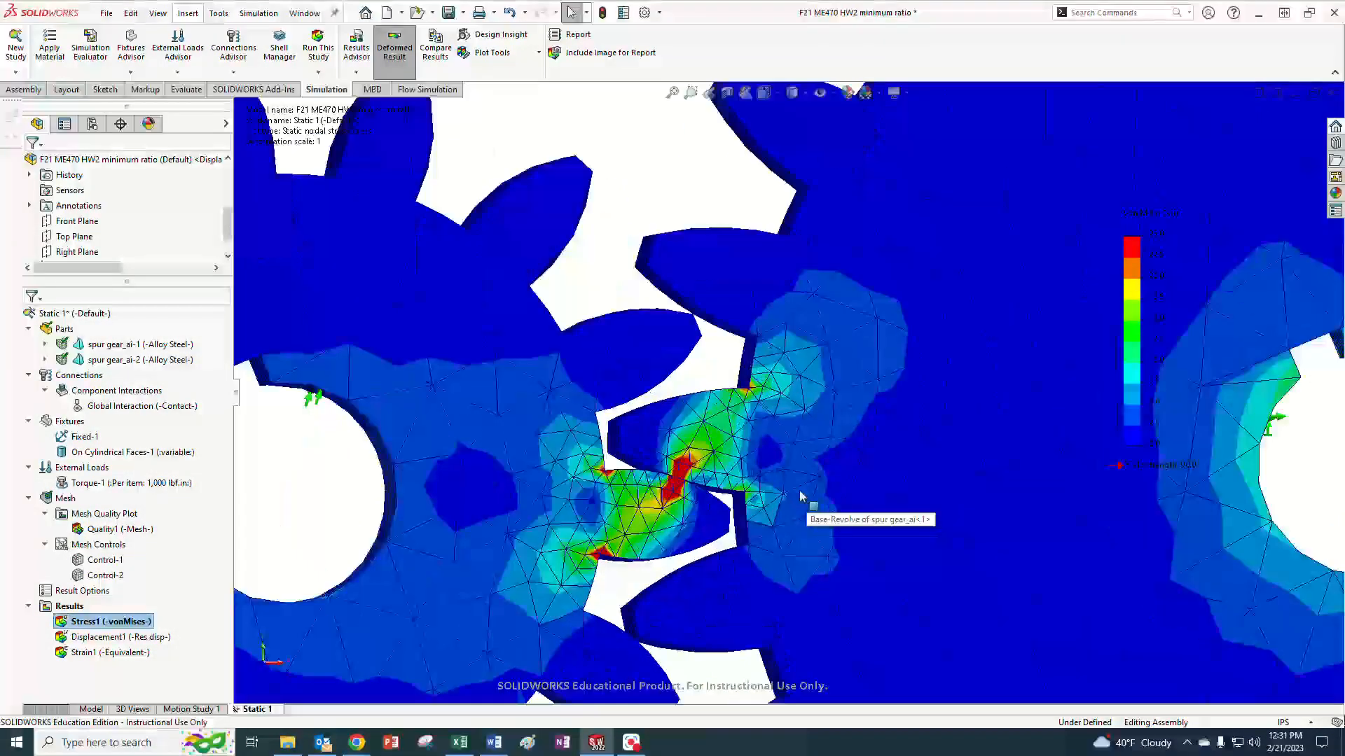
scroll(651, 501, "down", 6)
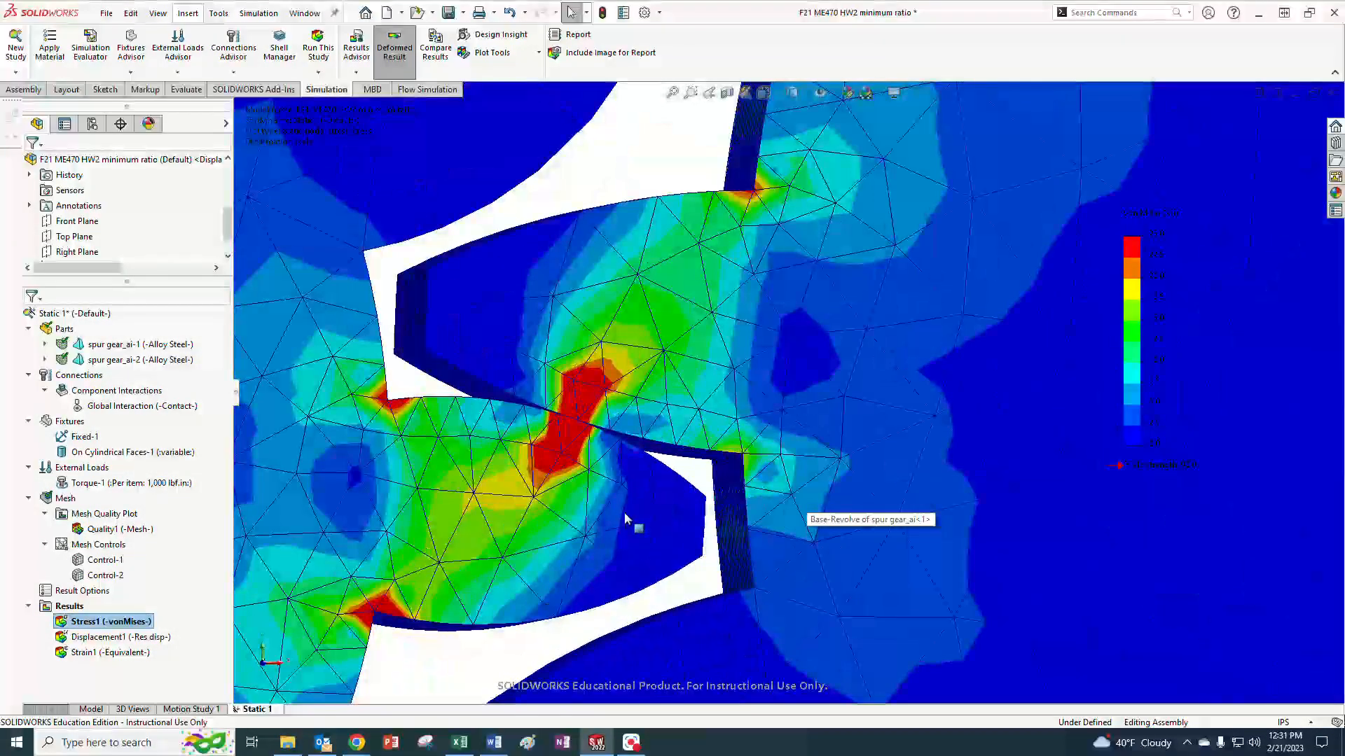
scroll(652, 494, "up", 3)
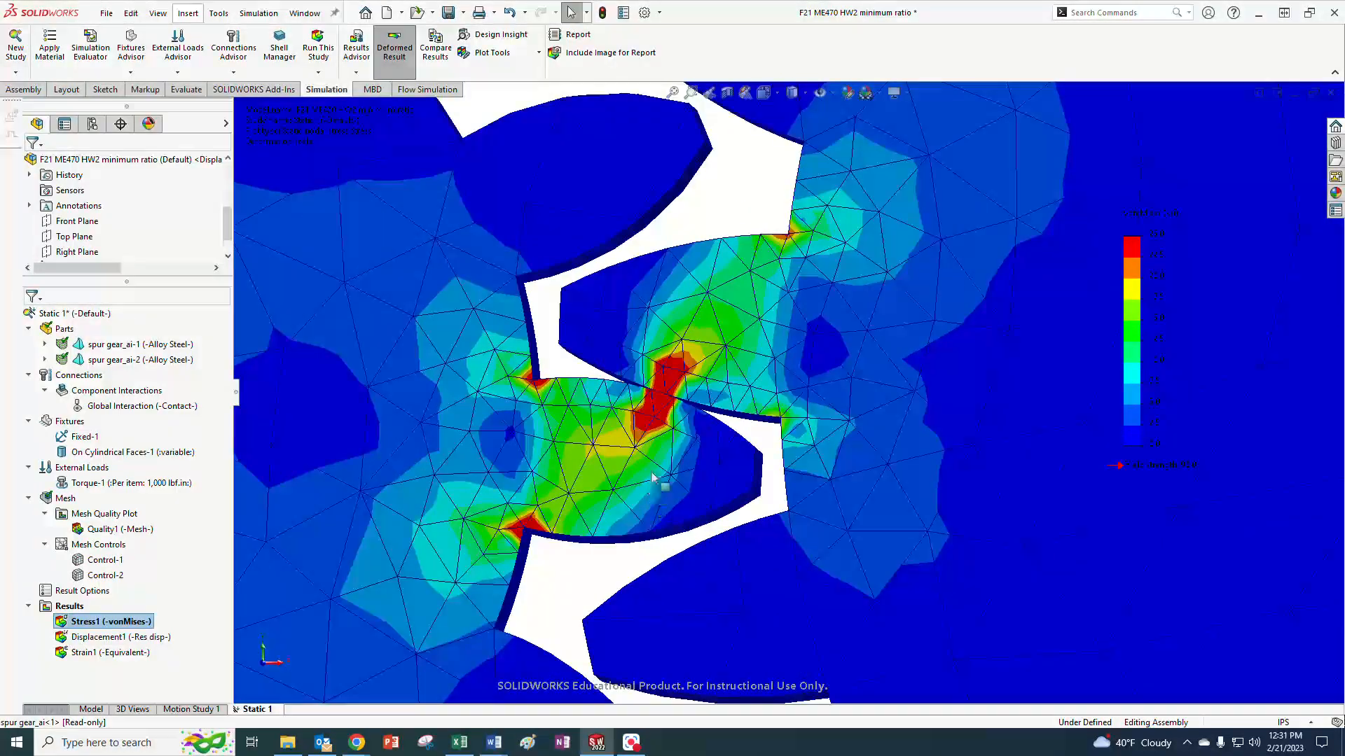
scroll(649, 438, "down", 1)
middle_click_drag(648, 430, 658, 346)
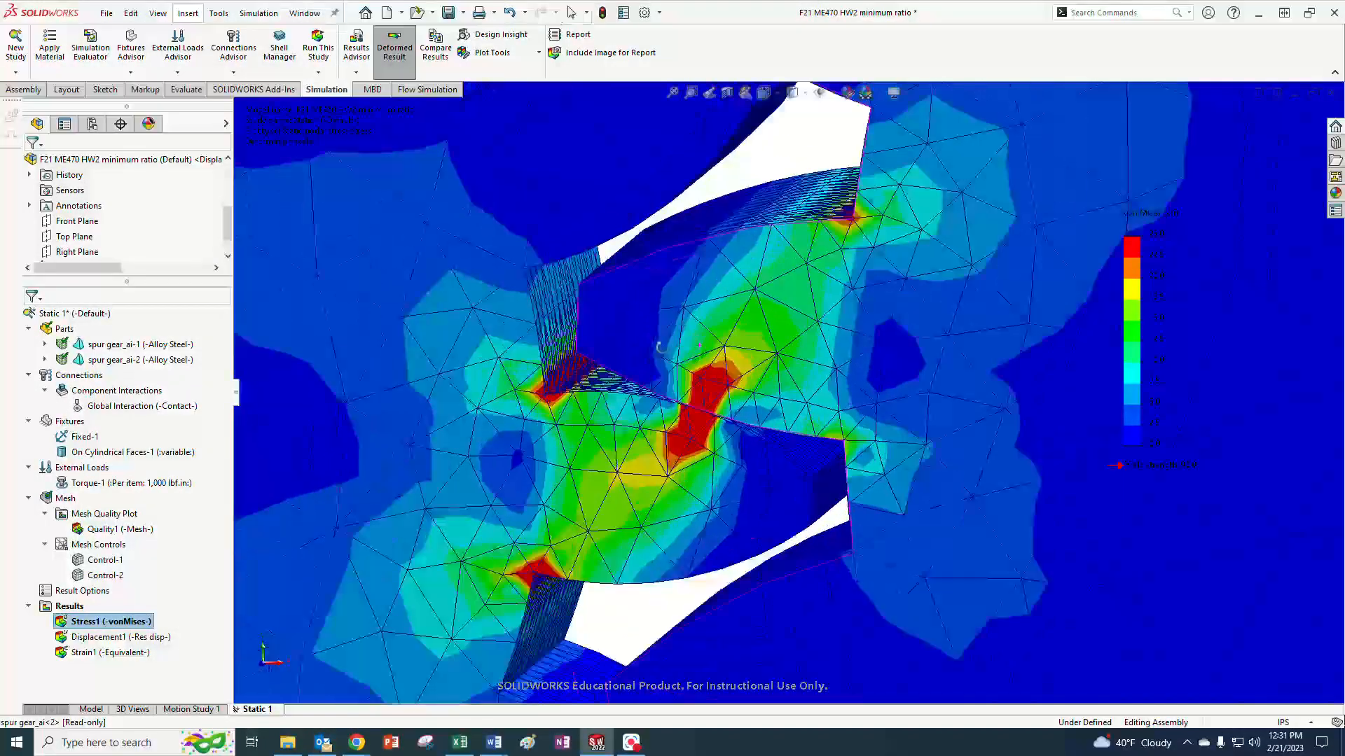
middle_click_drag(697, 435, 678, 448)
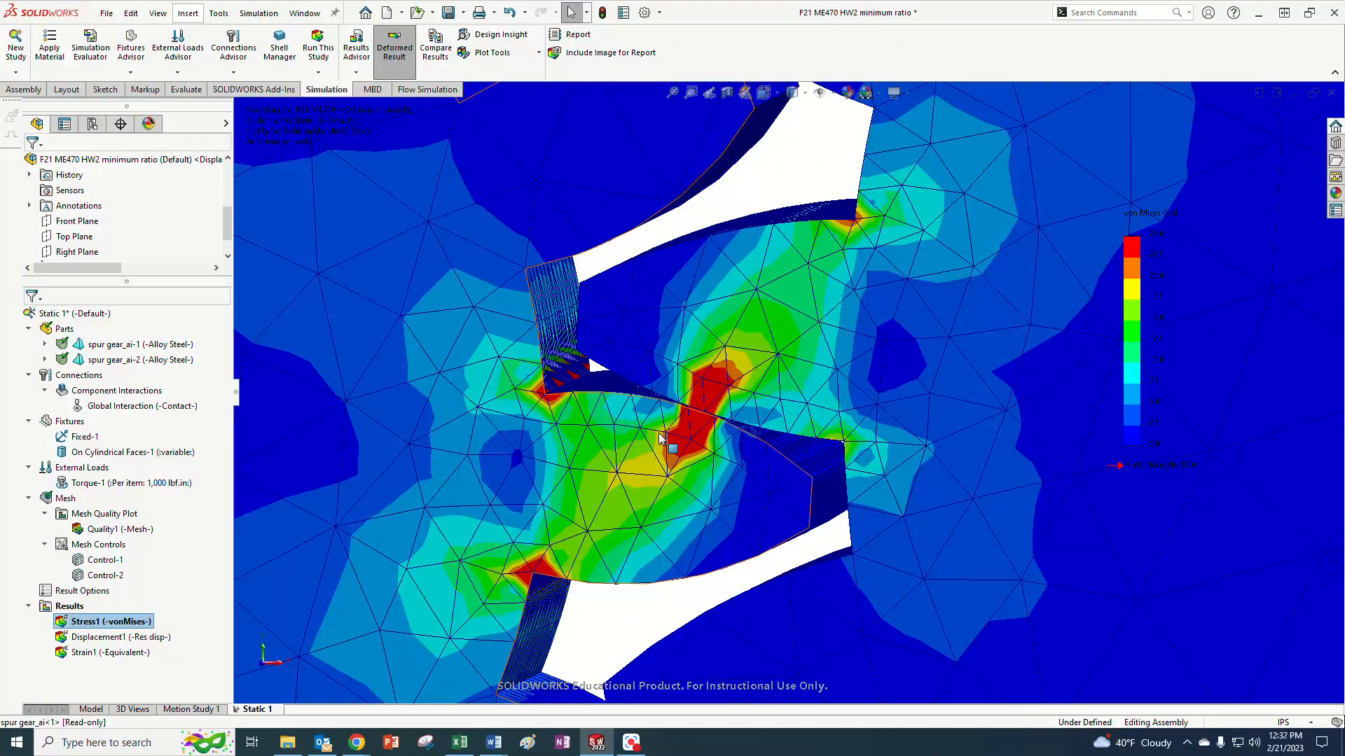
middle_click_drag(625, 610, 623, 596)
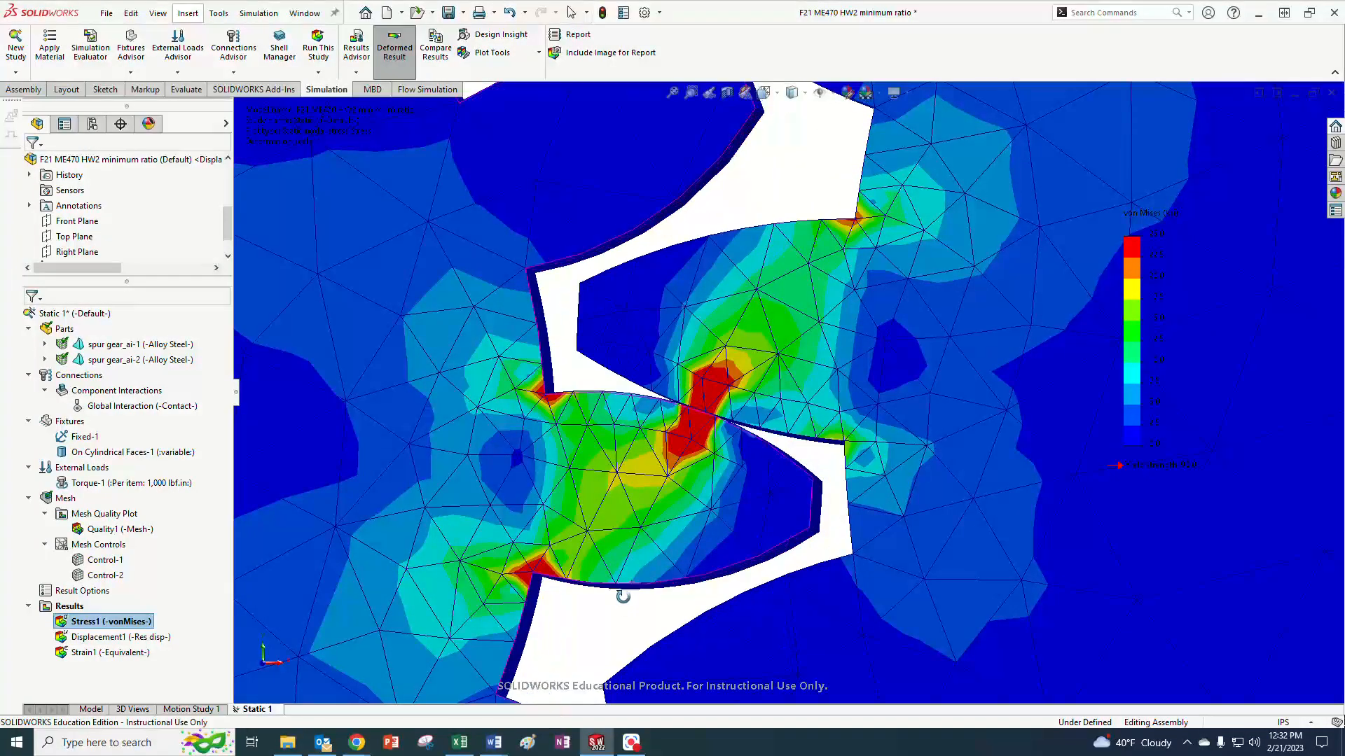
scroll(572, 562, "down", 3)
scroll(847, 543, "up", 5)
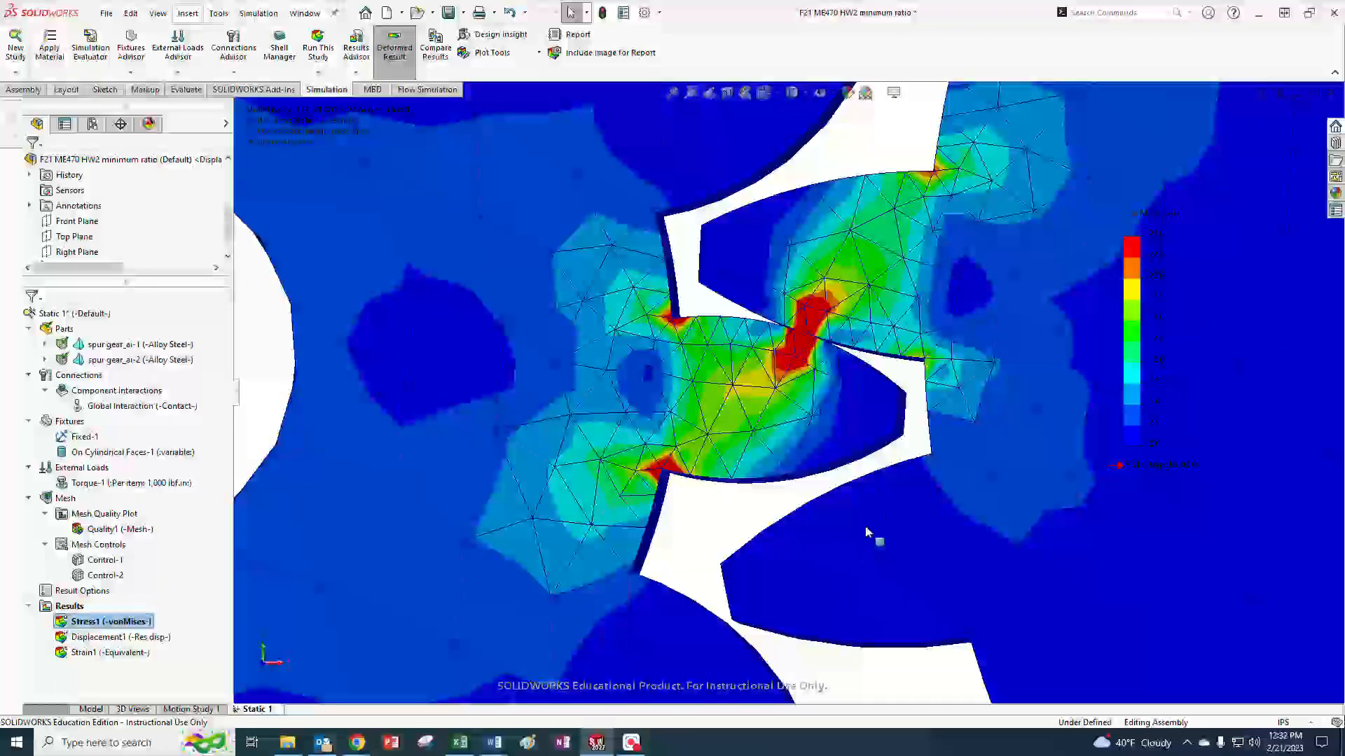
scroll(869, 550, "down", 5)
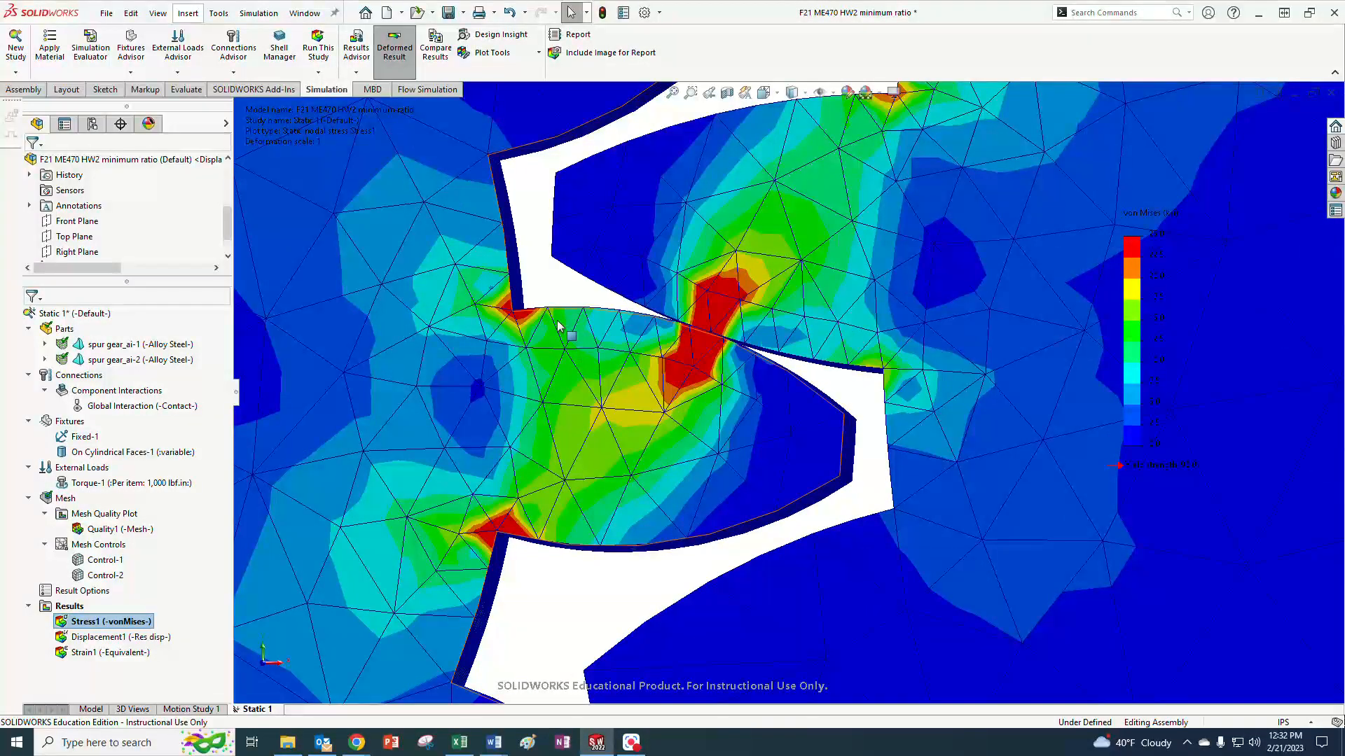
Examine the stress concentration and element size along the sharp lower root edge of the smaller gear's loaded tooth.
left_click(104, 575)
right_click(99, 577)
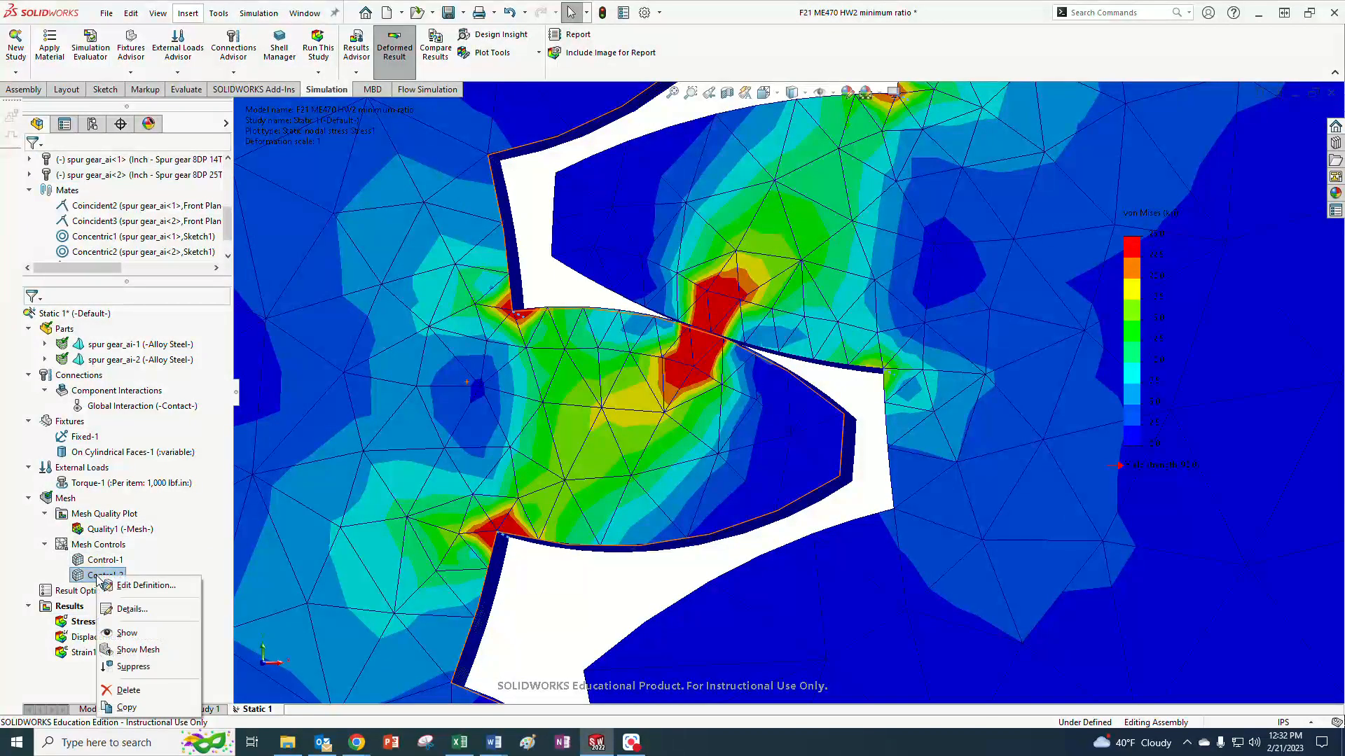
scroll(420, 536, "down", 4)
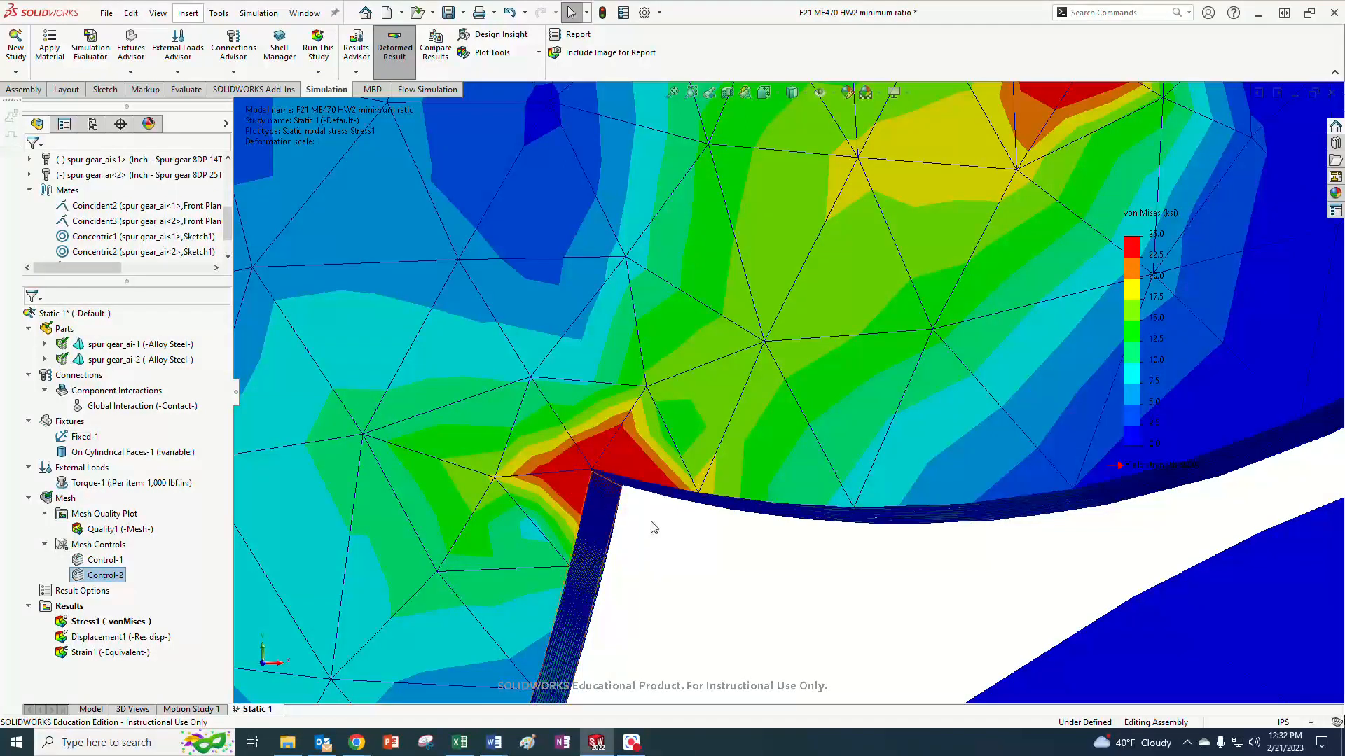
scroll(603, 518, "down", 5)
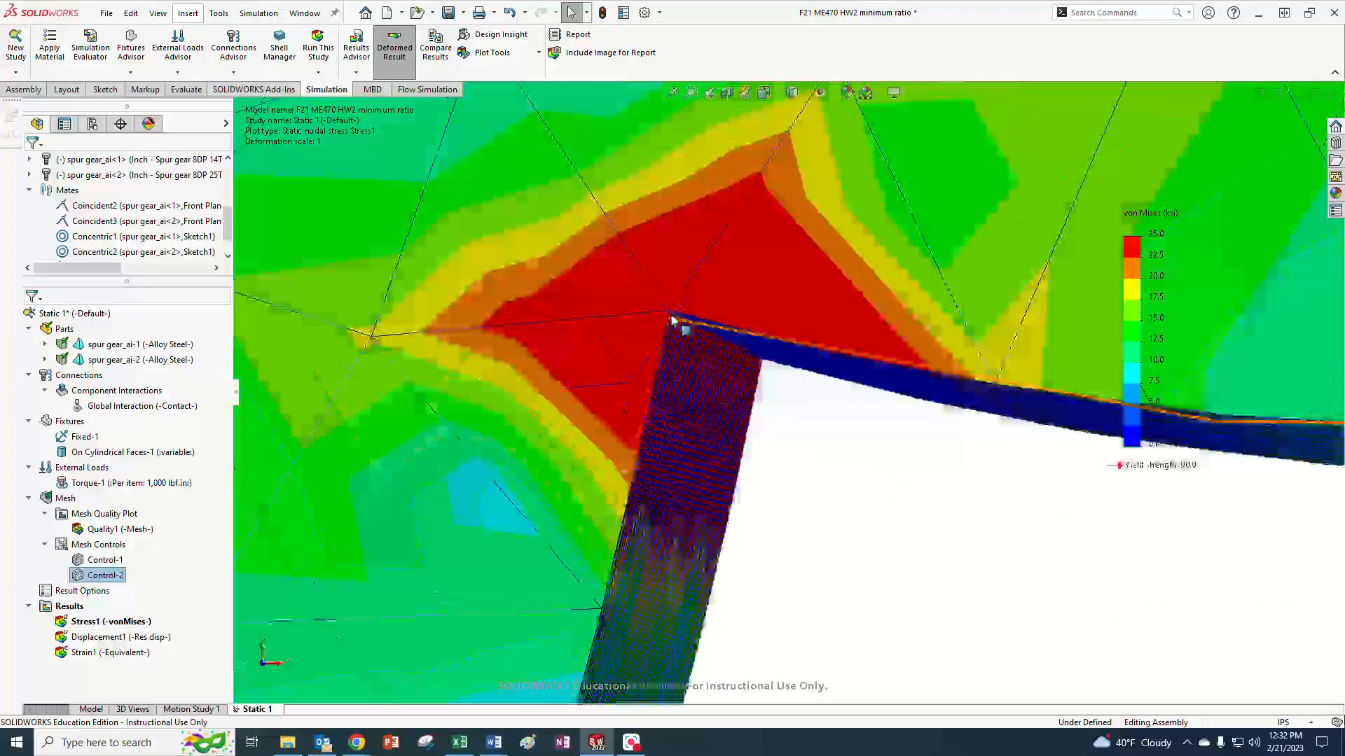
scroll(837, 536, "down", 5)
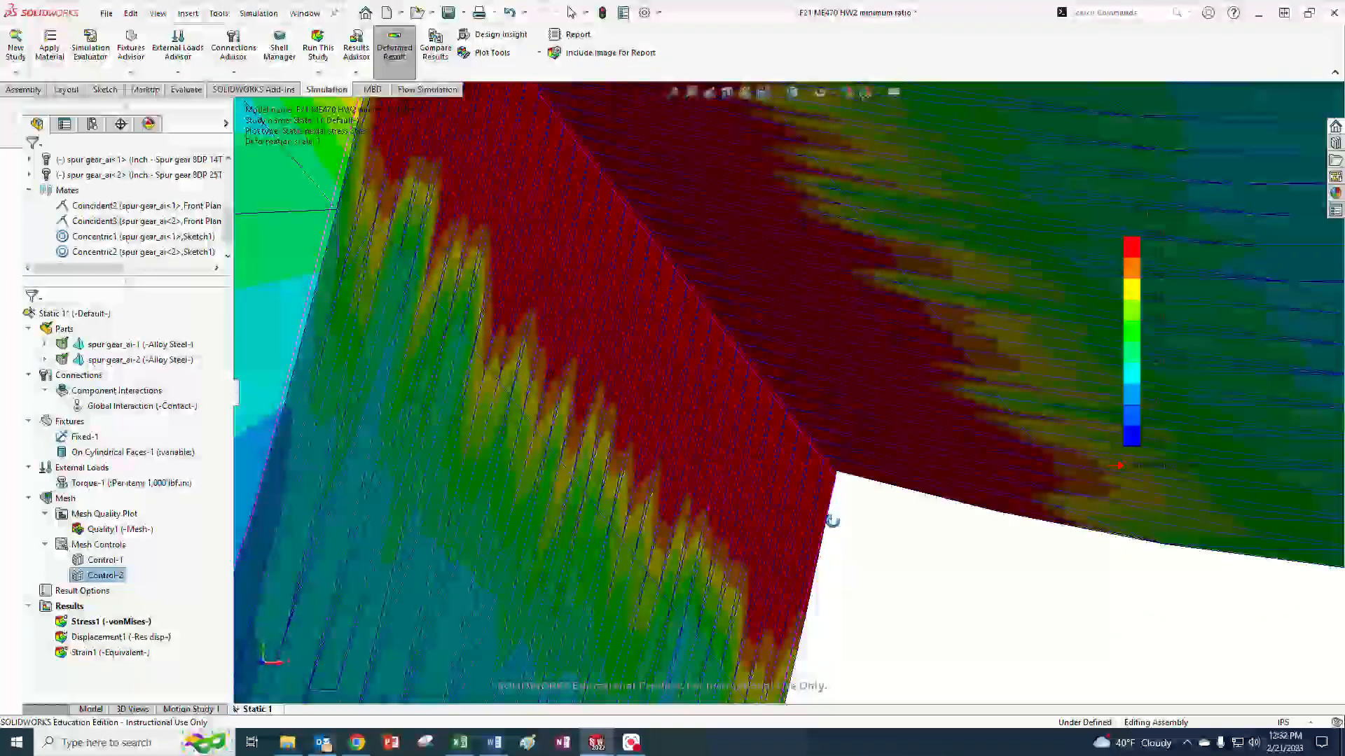
middle_click_drag(831, 538, 829, 541)
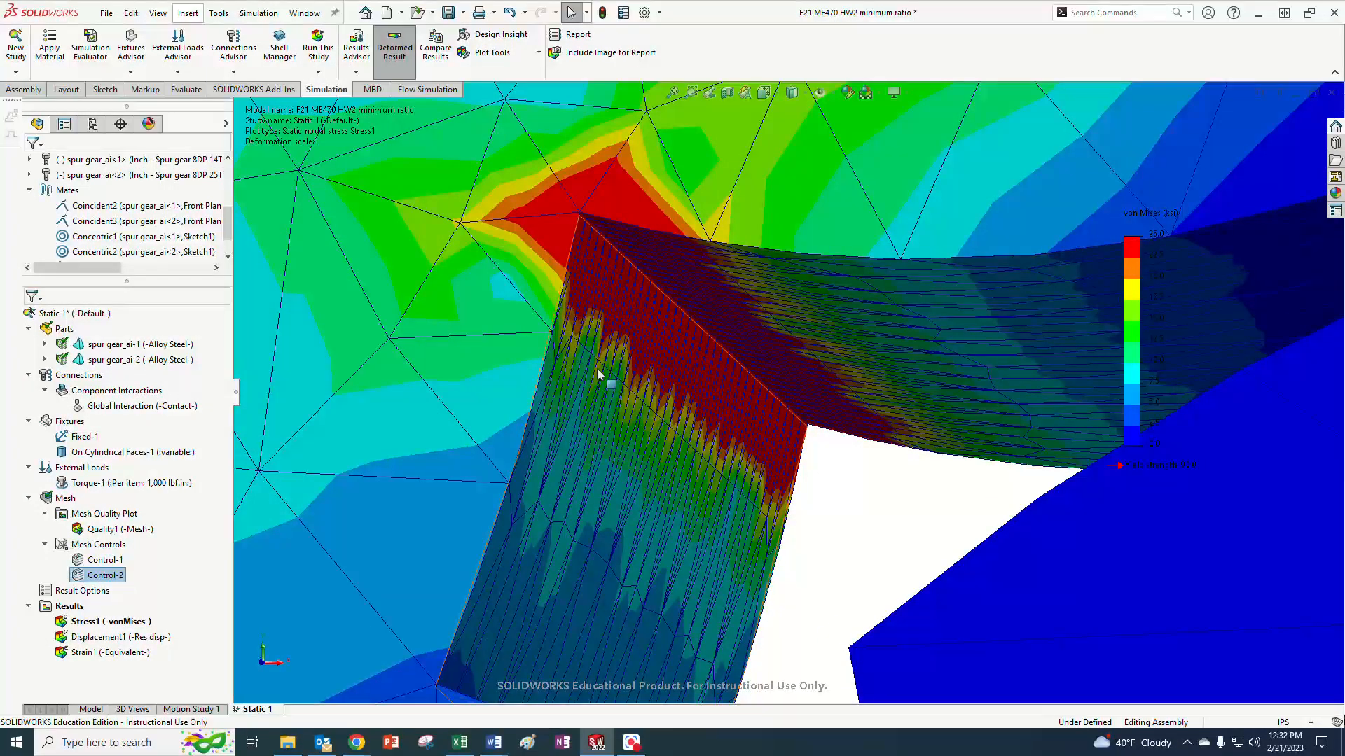
scroll(820, 490, "up", 6)
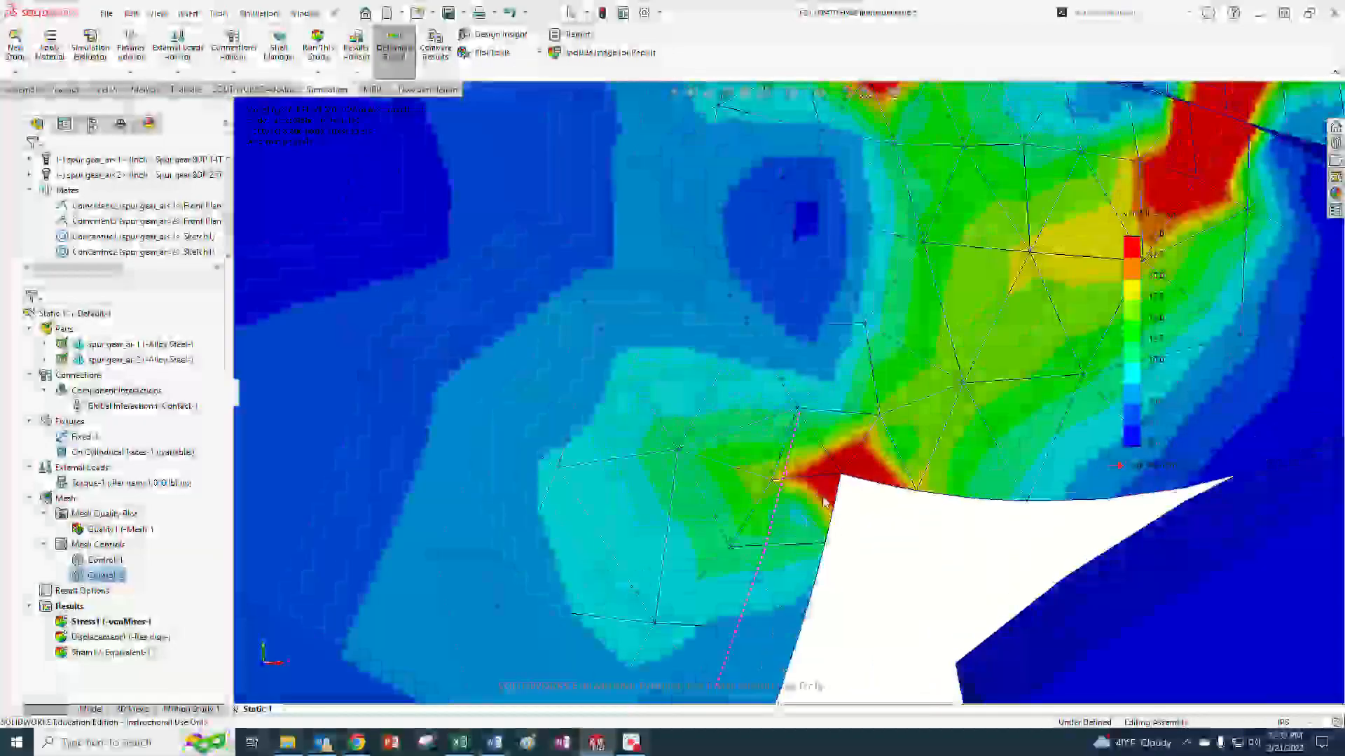
middle_click_drag(825, 501, 762, 420)
scroll(693, 299, "down", 3)
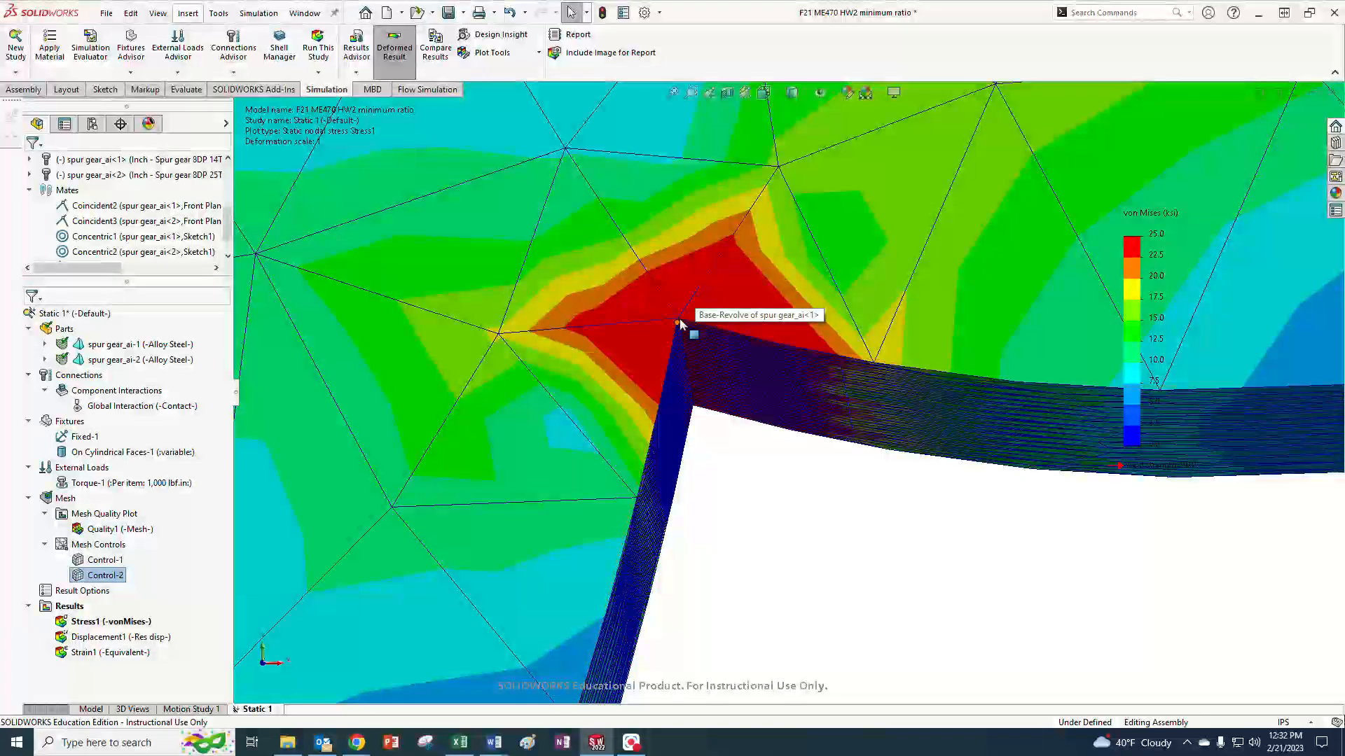
scroll(817, 457, "up", 3)
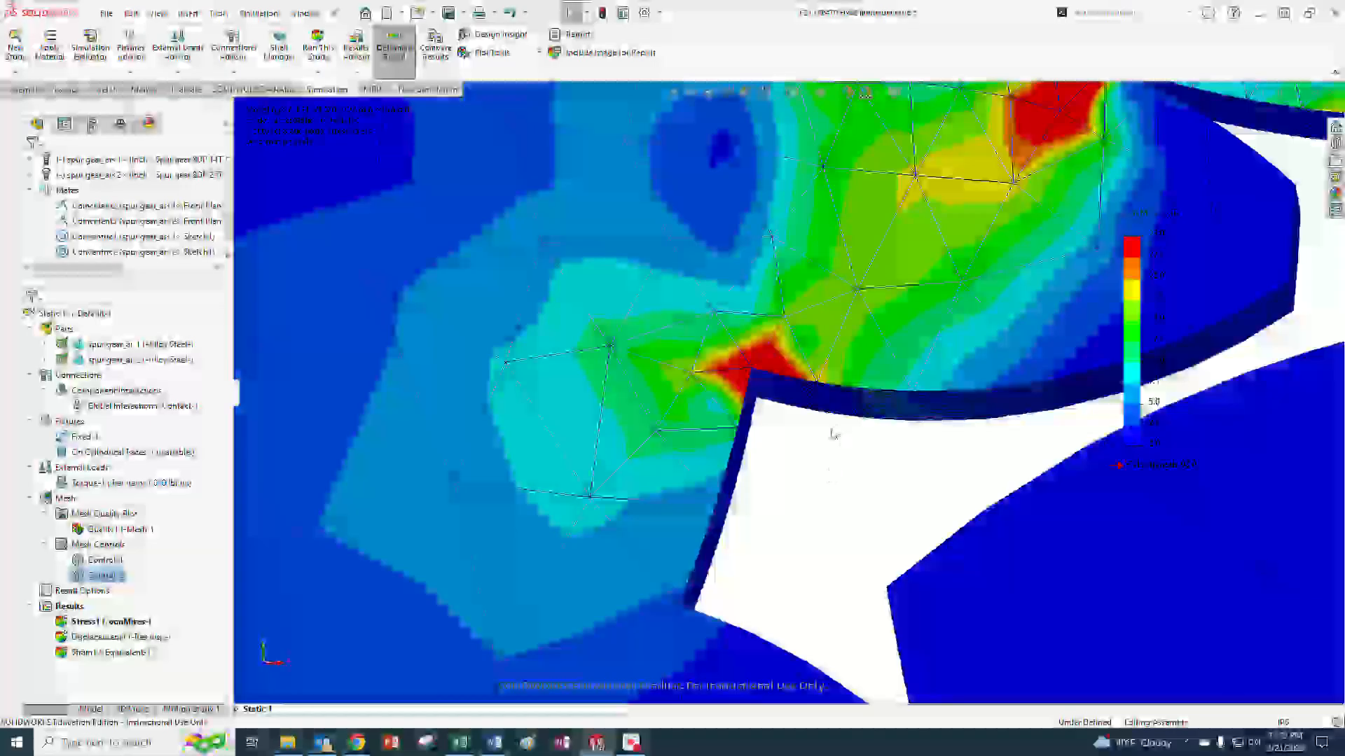
Inspect the high-stress zone where the two teeth touch, comparing it with the tooth roots.
scroll(833, 434, "up", 5)
scroll(802, 331, "down", 6)
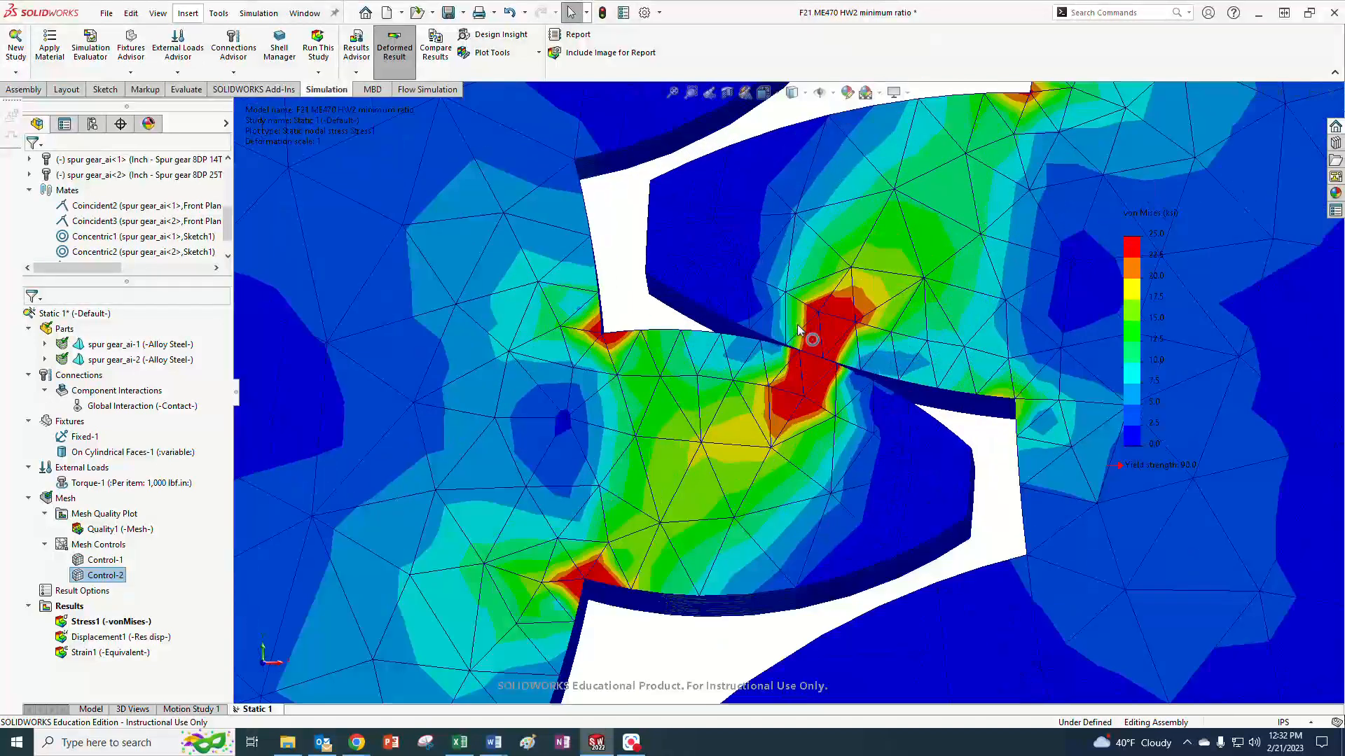
scroll(784, 371, "down", 2)
scroll(847, 378, "down", 5)
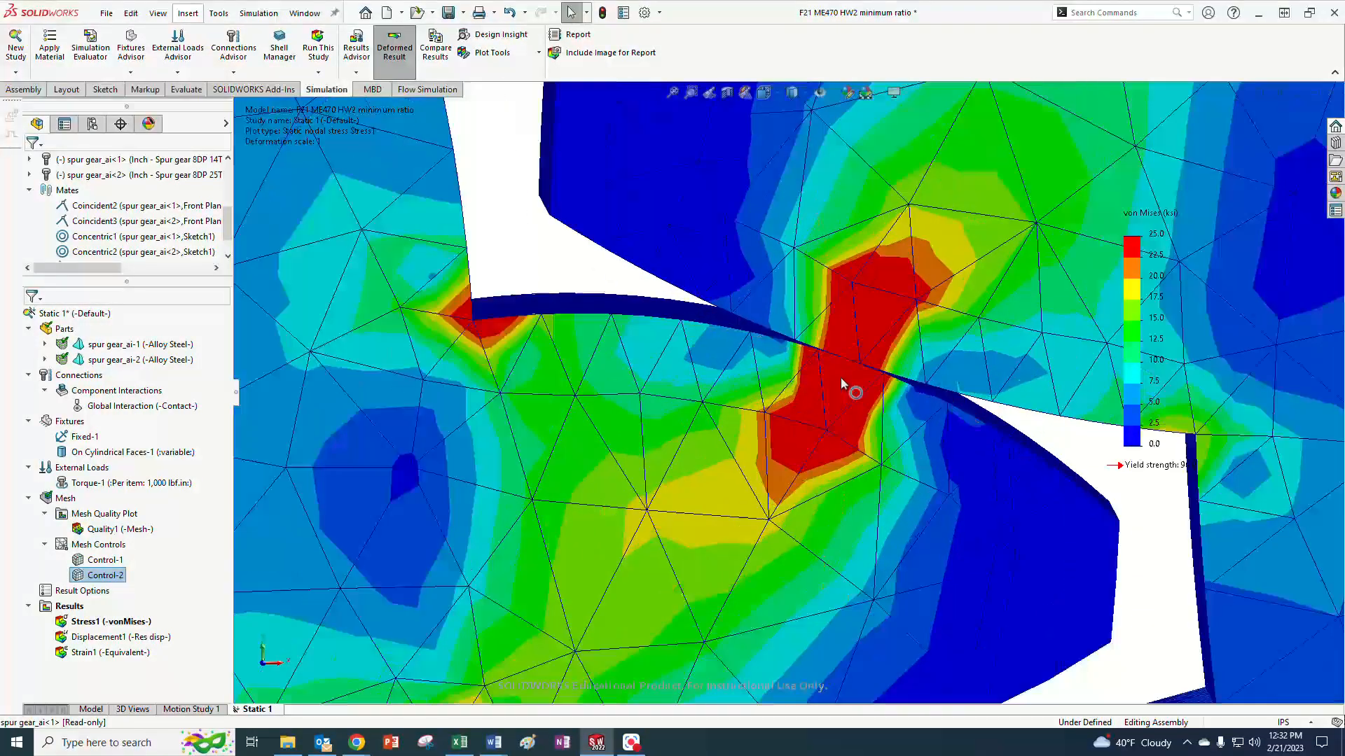
middle_click_drag(846, 364, 811, 396)
scroll(810, 396, "up", 6)
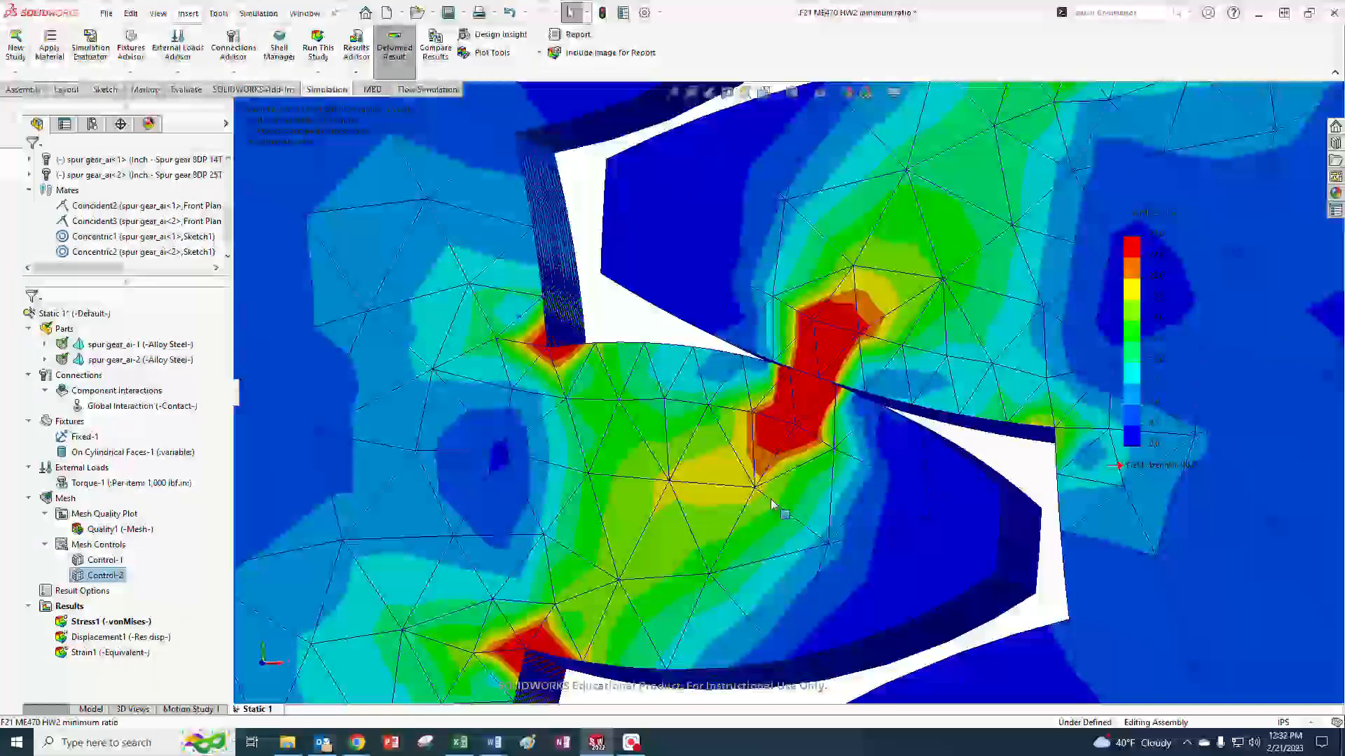
middle_click_drag(766, 564, 764, 561)
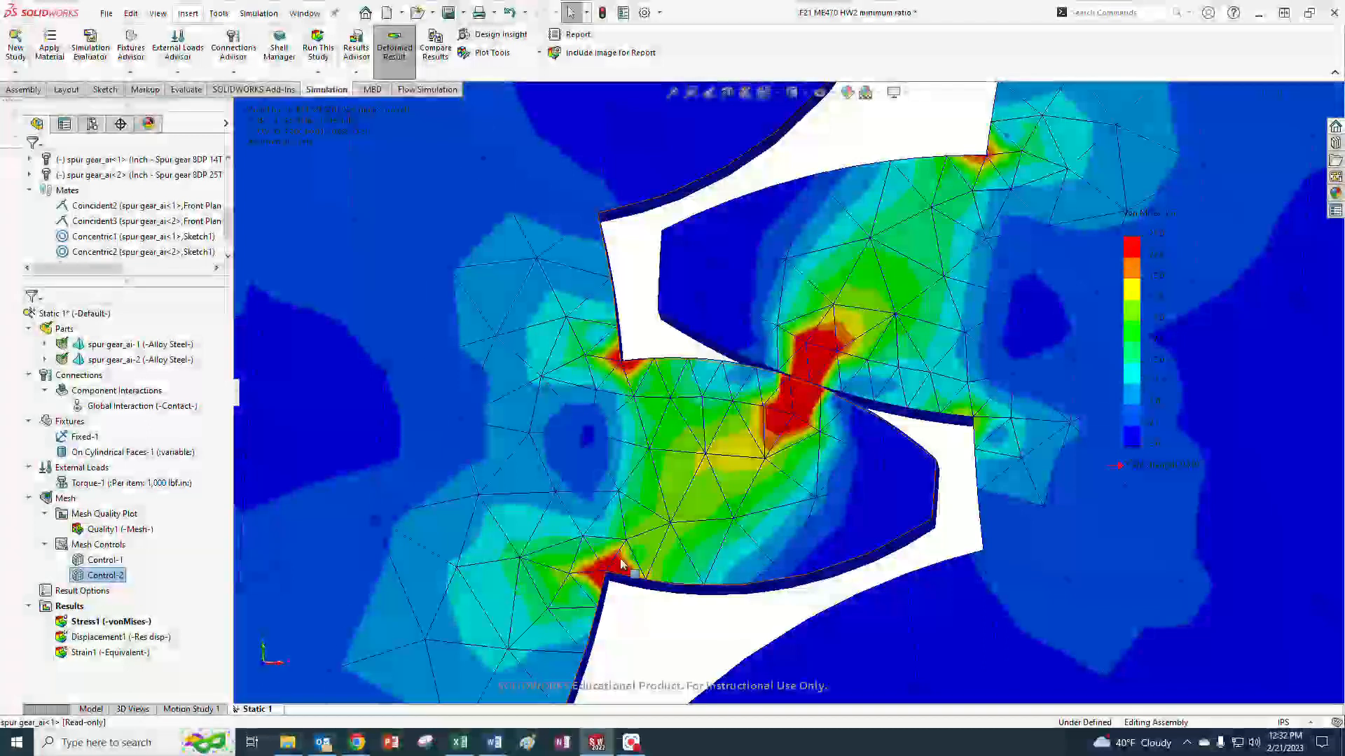
Edit the second mesh control on the four tooth-root edges to element size 0.01263388 in and minimum 0.01137049 in.
right_click(78, 577)
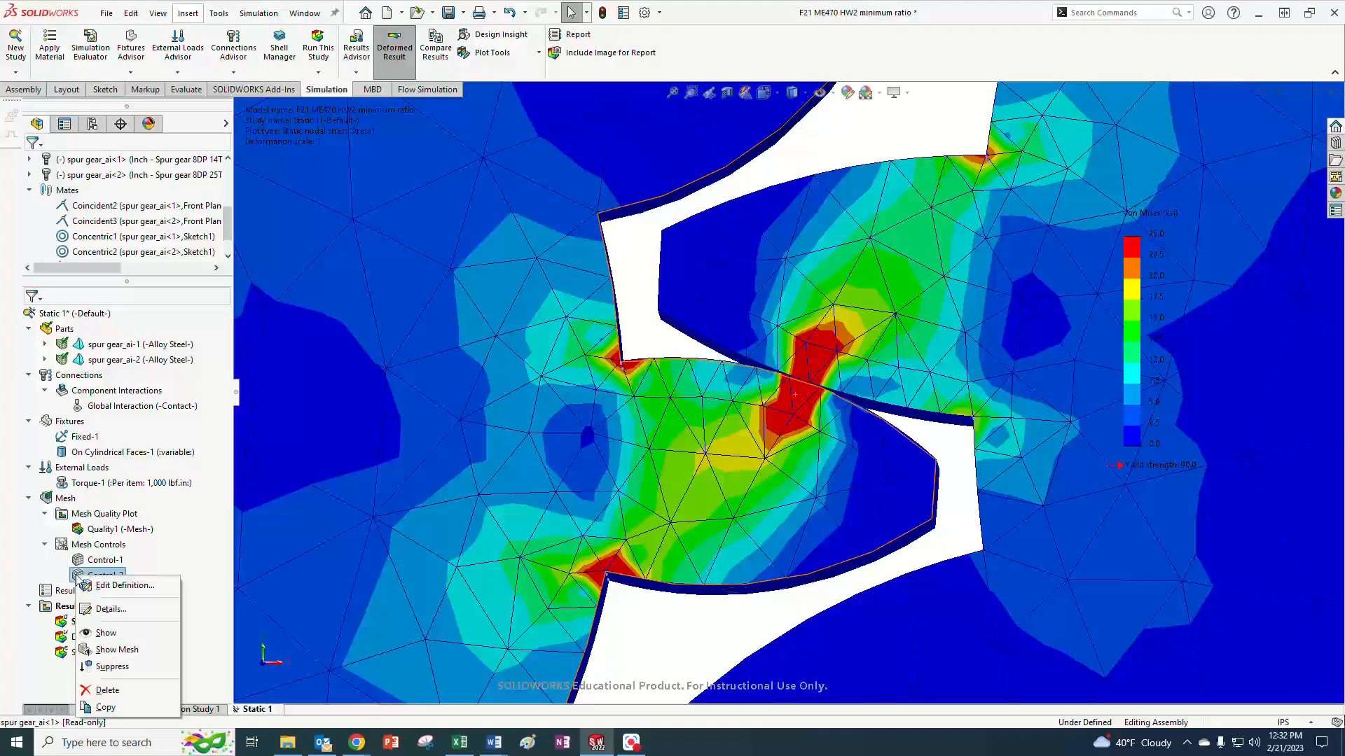
left_click(116, 585)
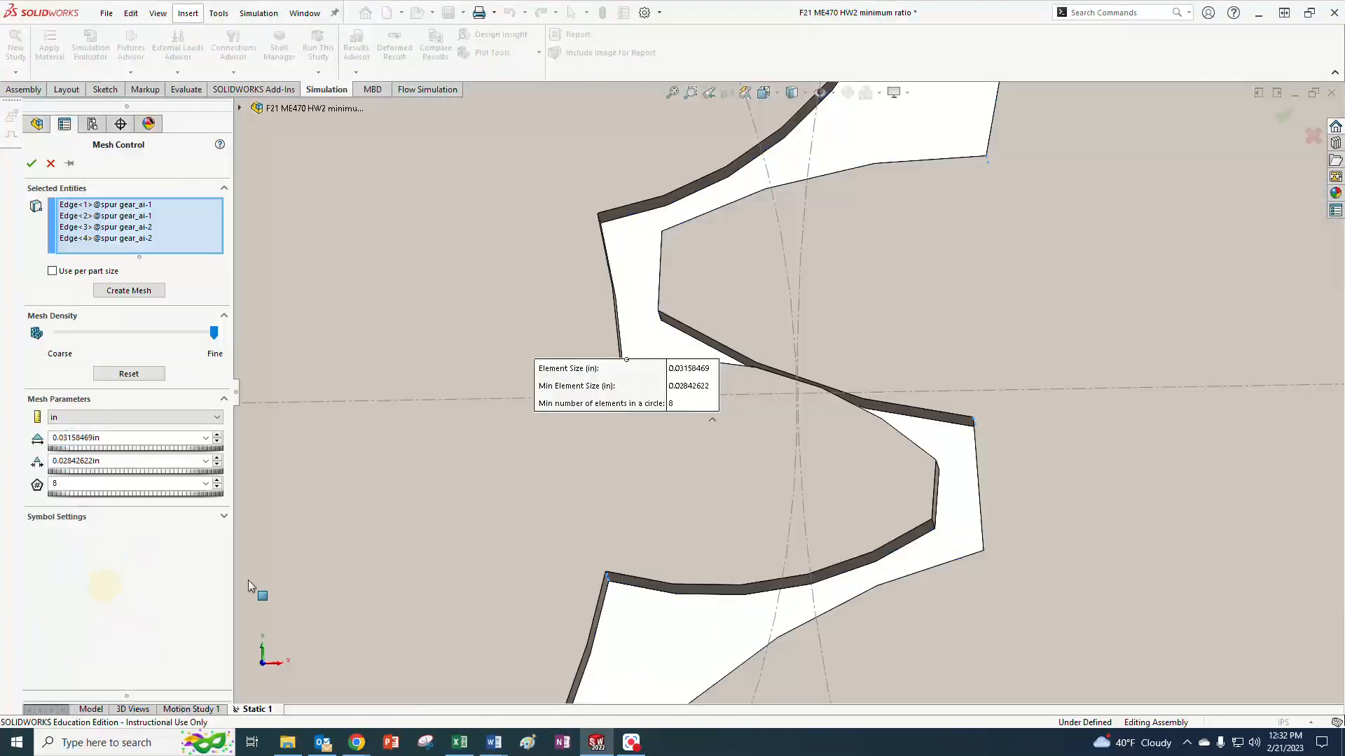
left_click(218, 442)
left_click(218, 442)
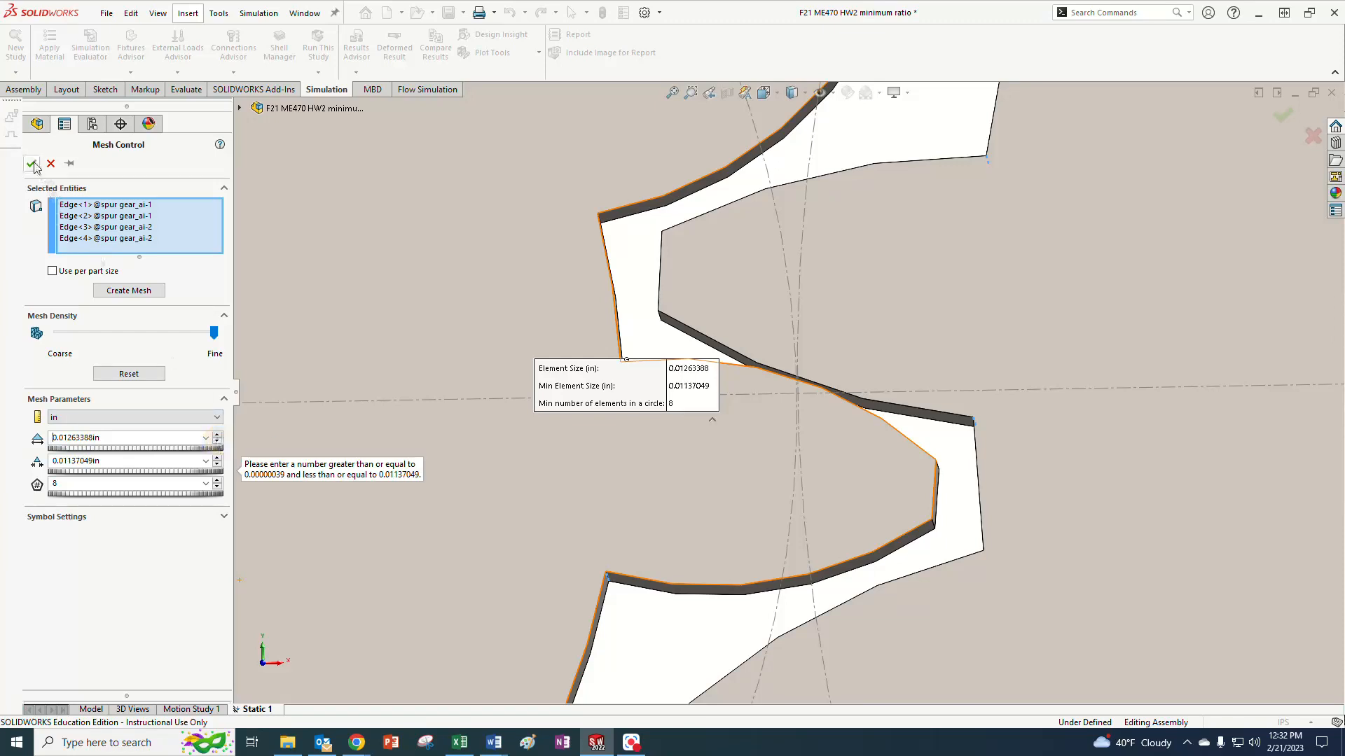
left_click(31, 164)
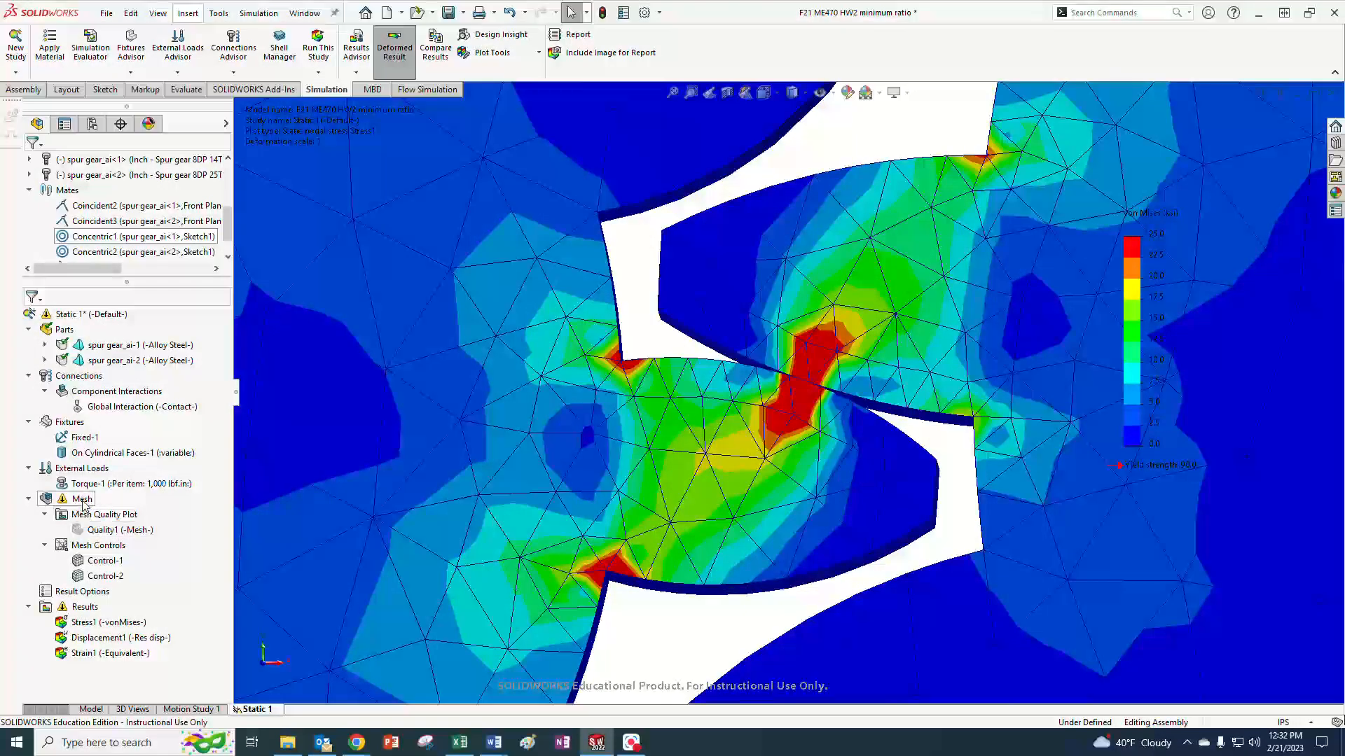
Regenerate the mesh at the medium density setting and check the element refinement around the tooth-root edges.
right_click(83, 501)
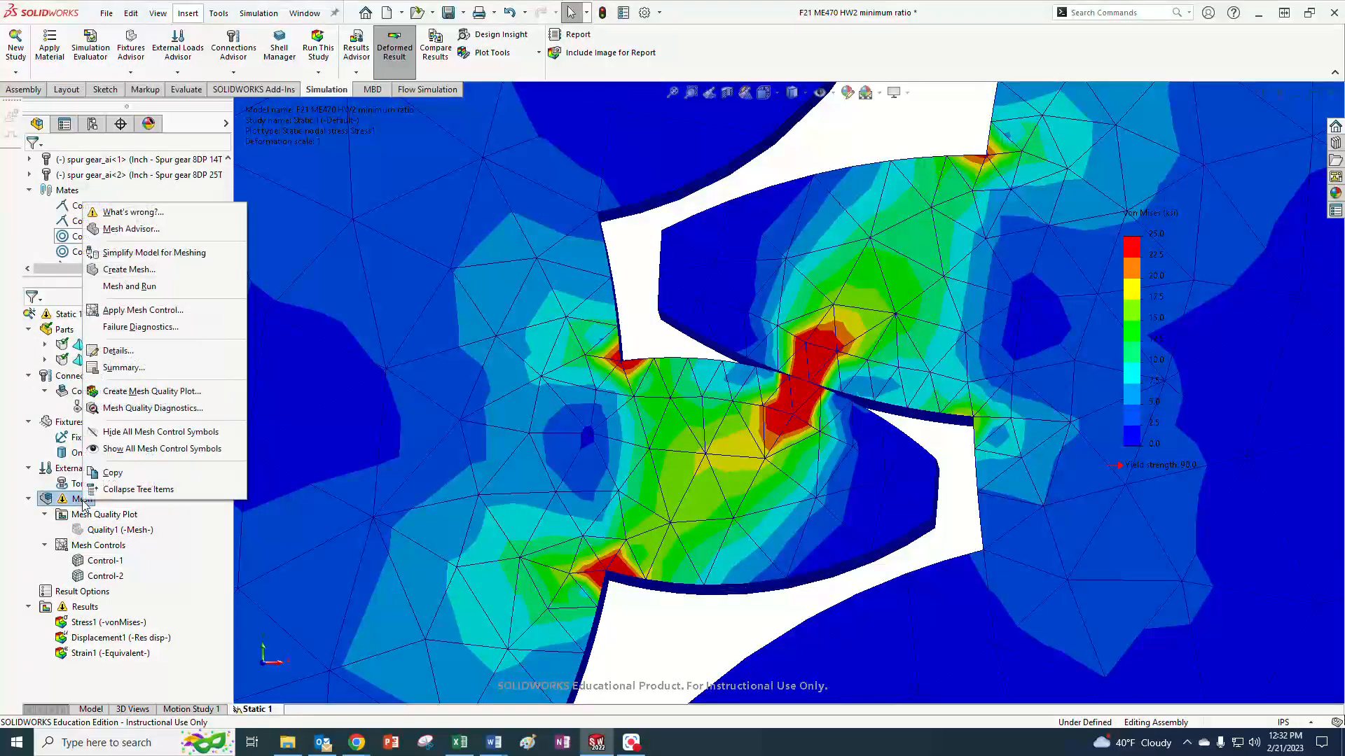
left_click(129, 270)
left_click(721, 350)
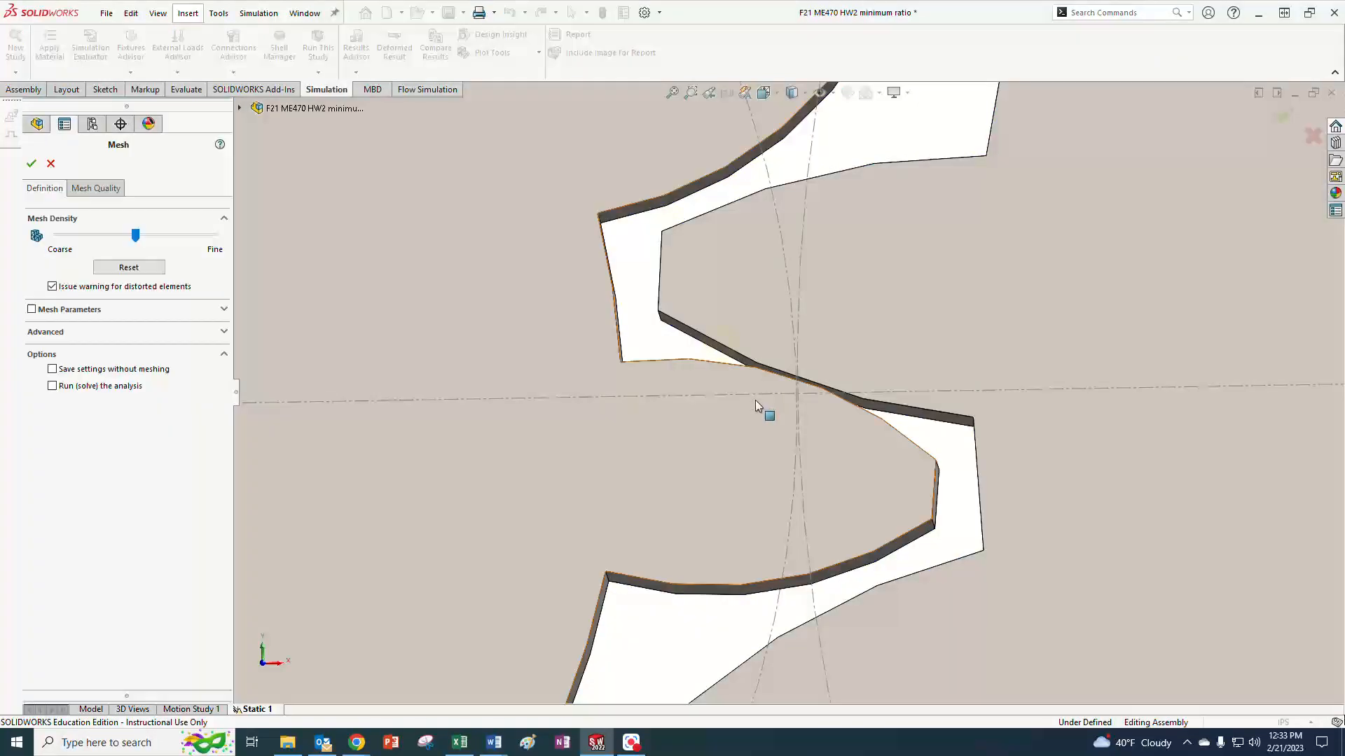
left_click(32, 165)
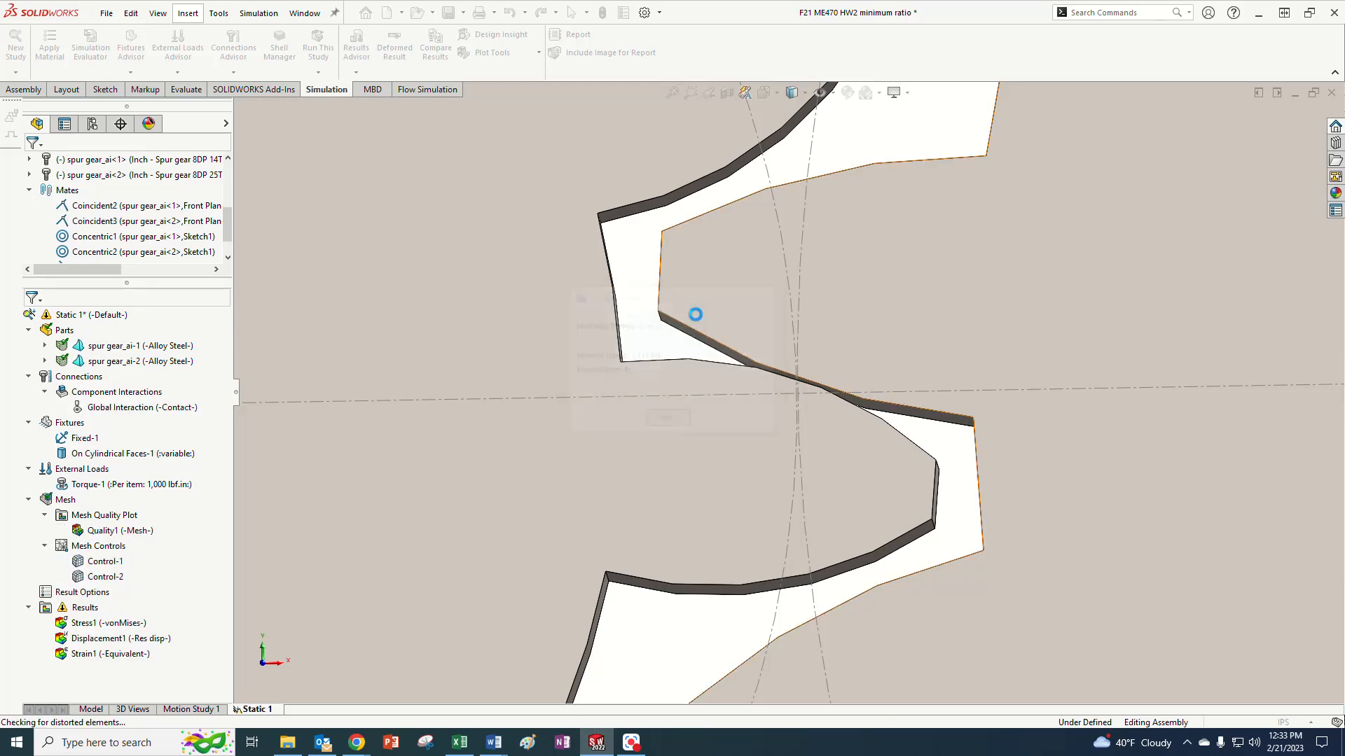
scroll(651, 560, "down", 8)
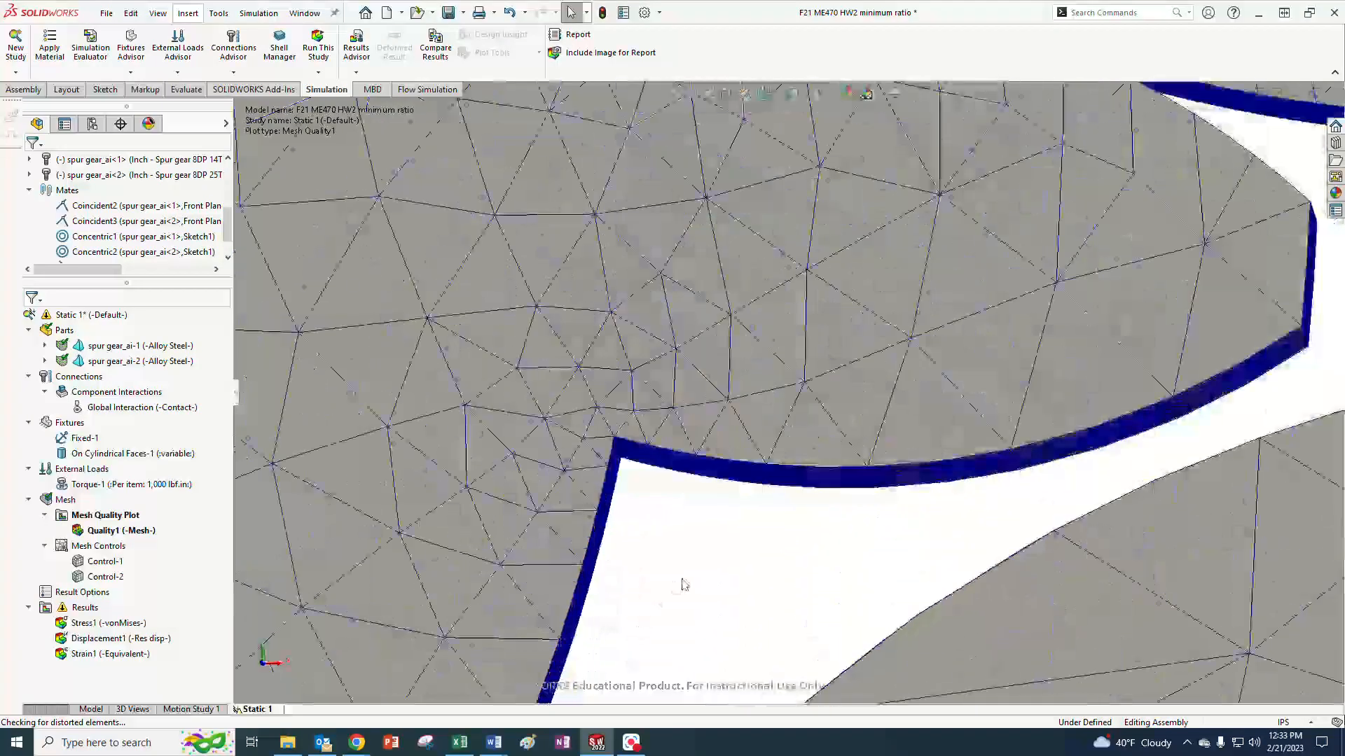
middle_click_drag(676, 572, 664, 531)
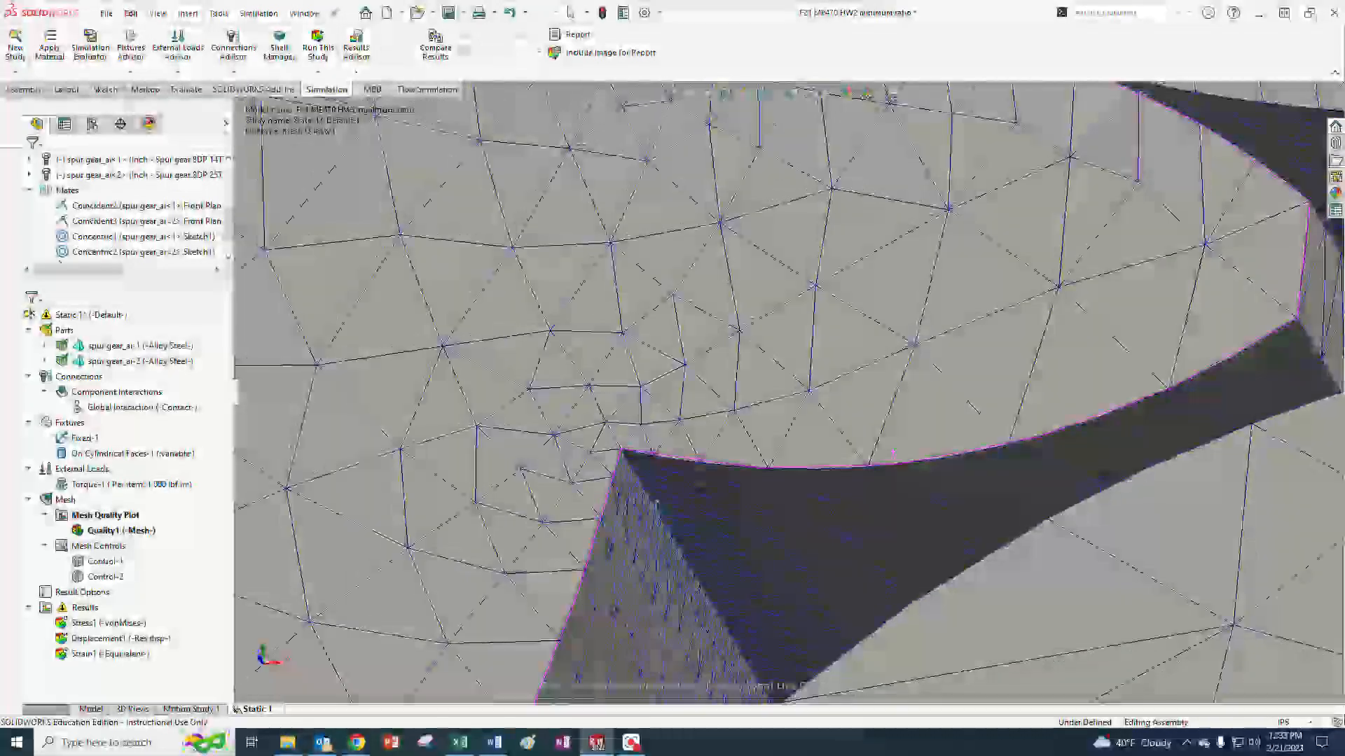
scroll(652, 570, "up", 6)
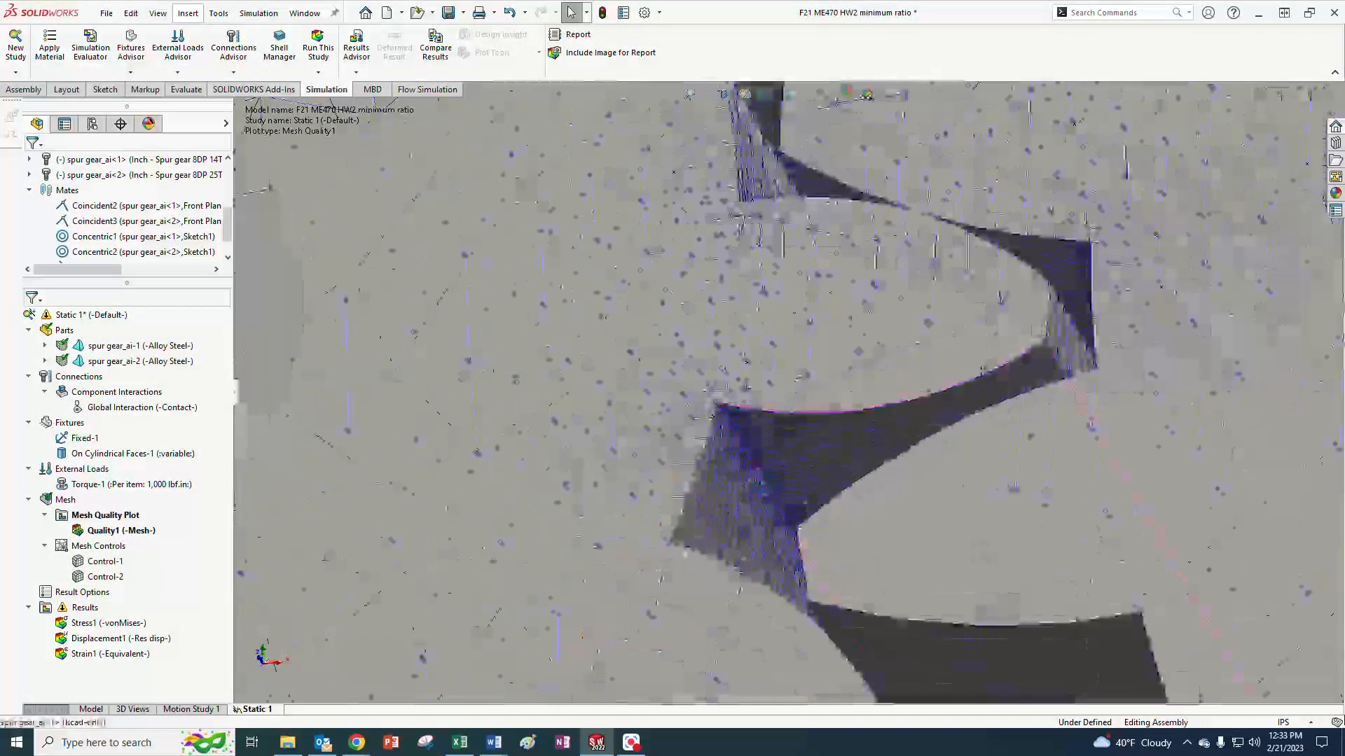
middle_click_drag(778, 522, 778, 551)
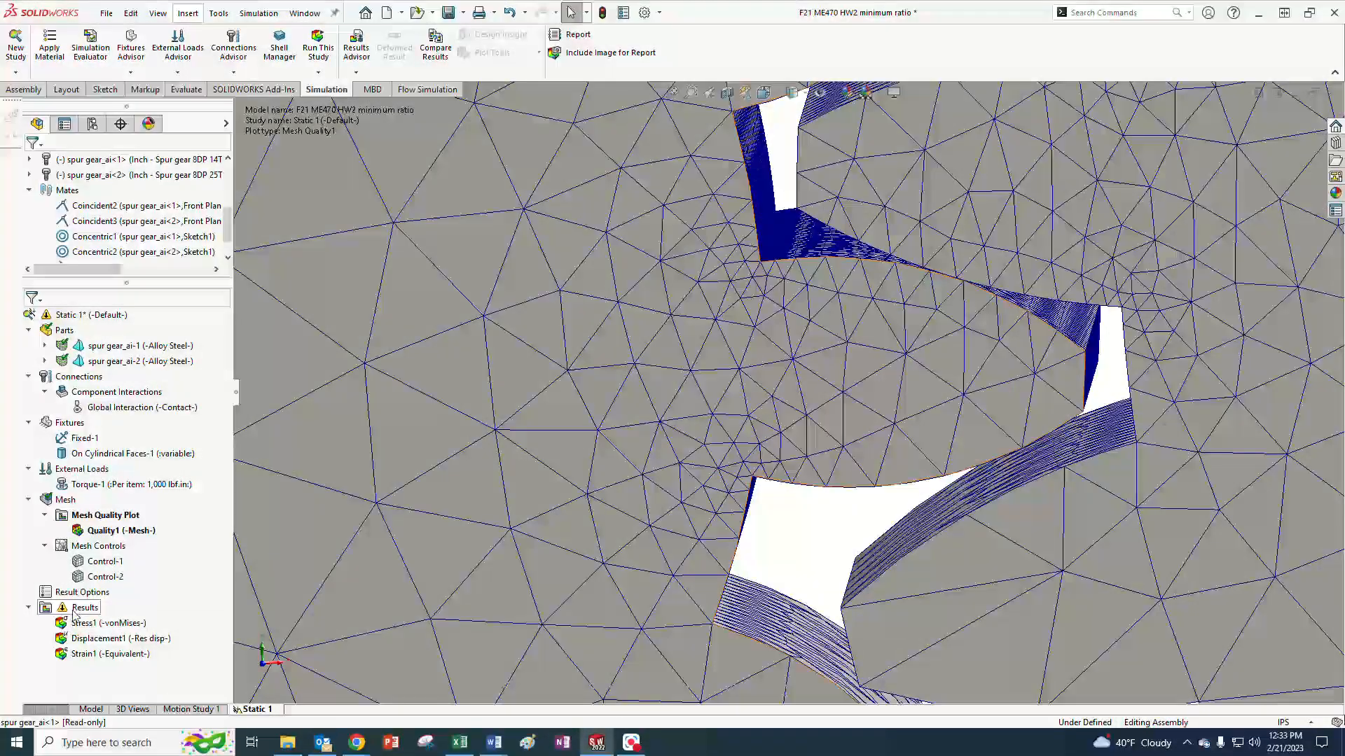
Run the static study again with the expanded solver details and convergence plot shown.
right_click(61, 315)
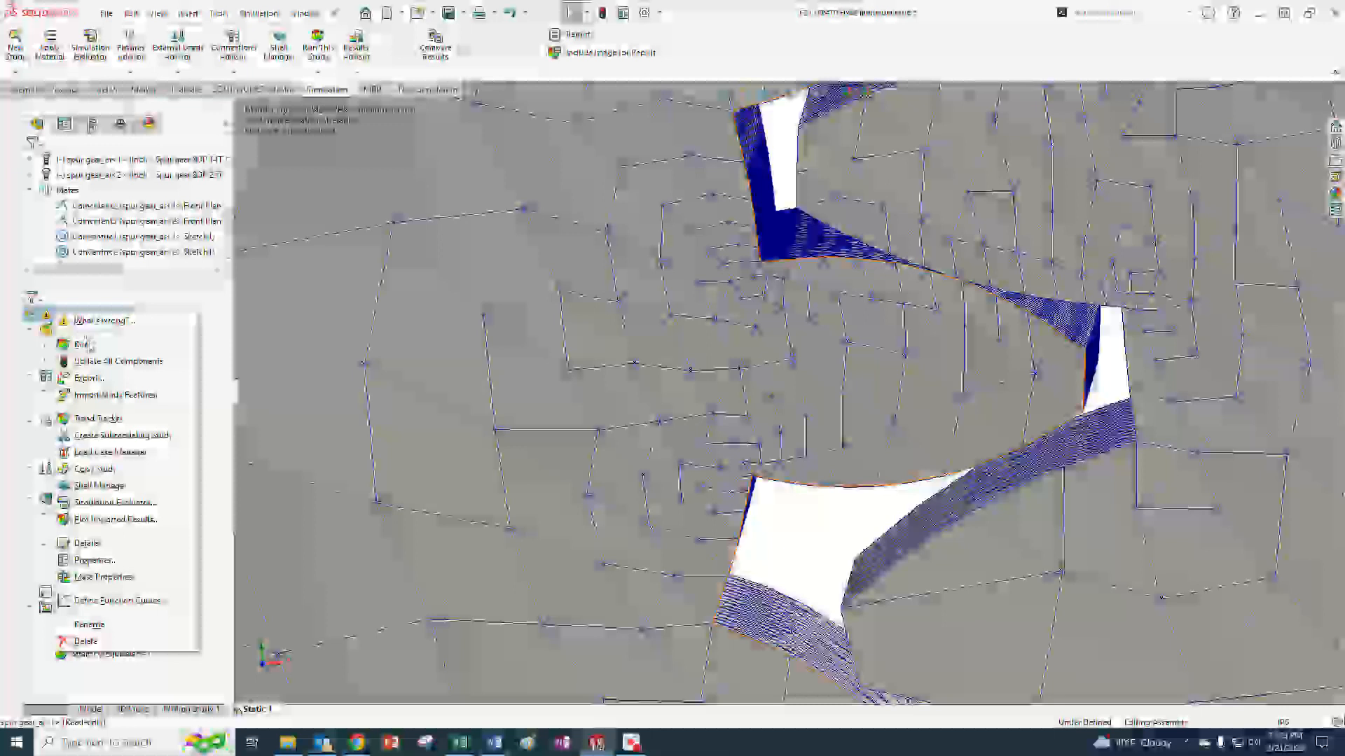
left_click(84, 345)
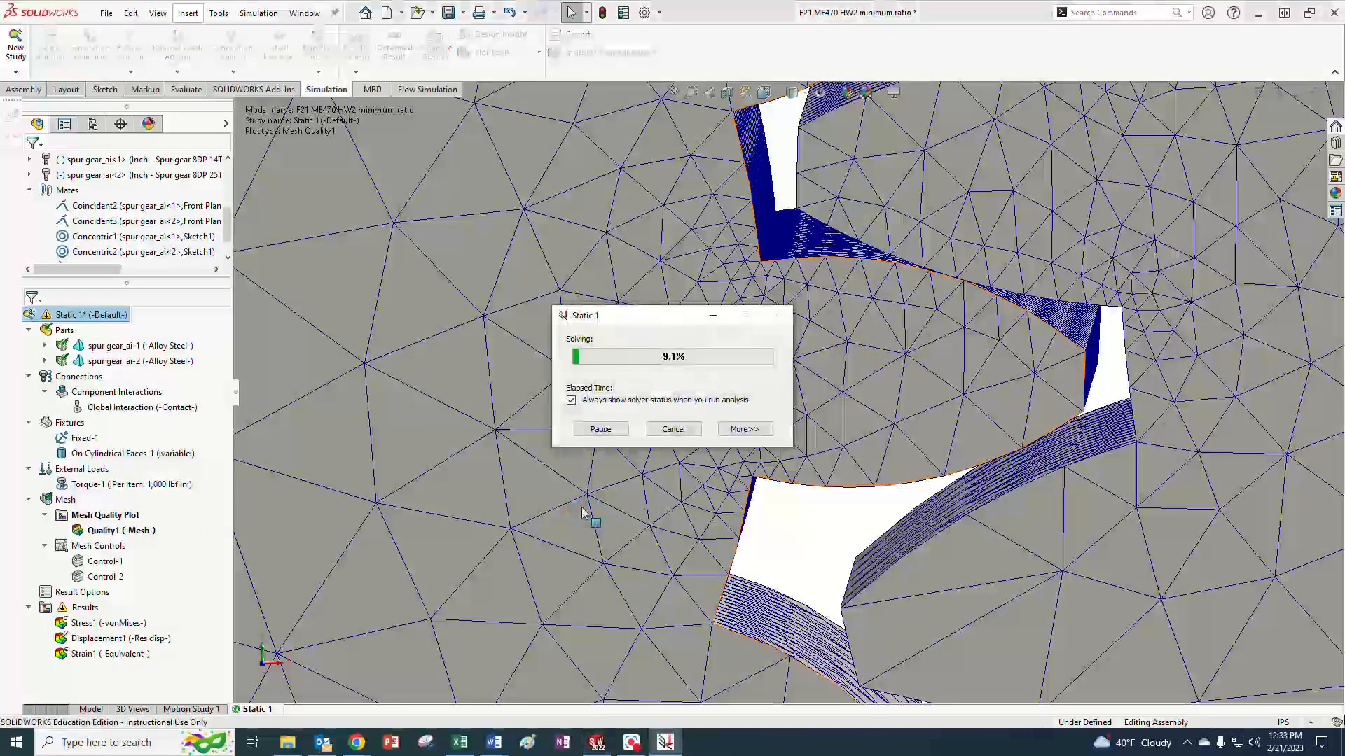
left_click(743, 430)
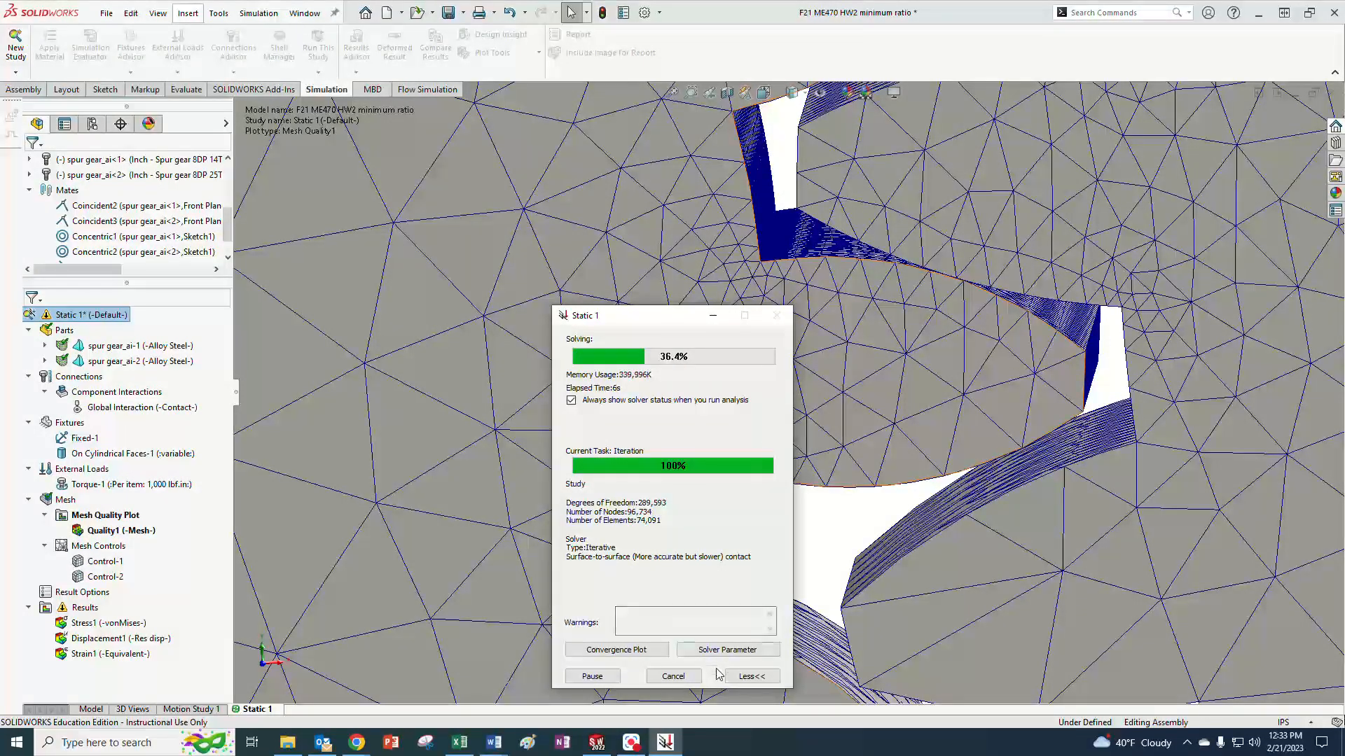
left_click(616, 650)
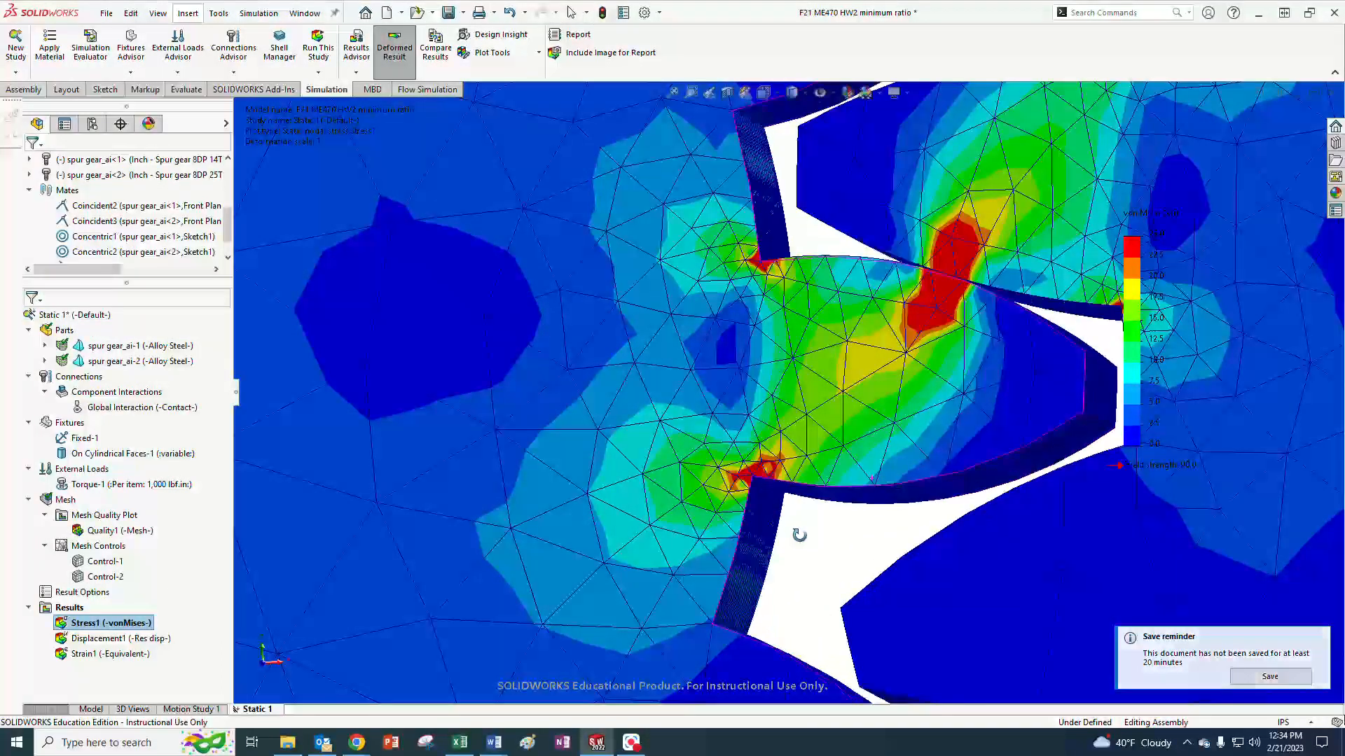
Examine the recalculated von Mises contours at the smaller gear's lower tooth root and around the tooth contact.
scroll(774, 482, "down", 5)
scroll(772, 477, "down", 1)
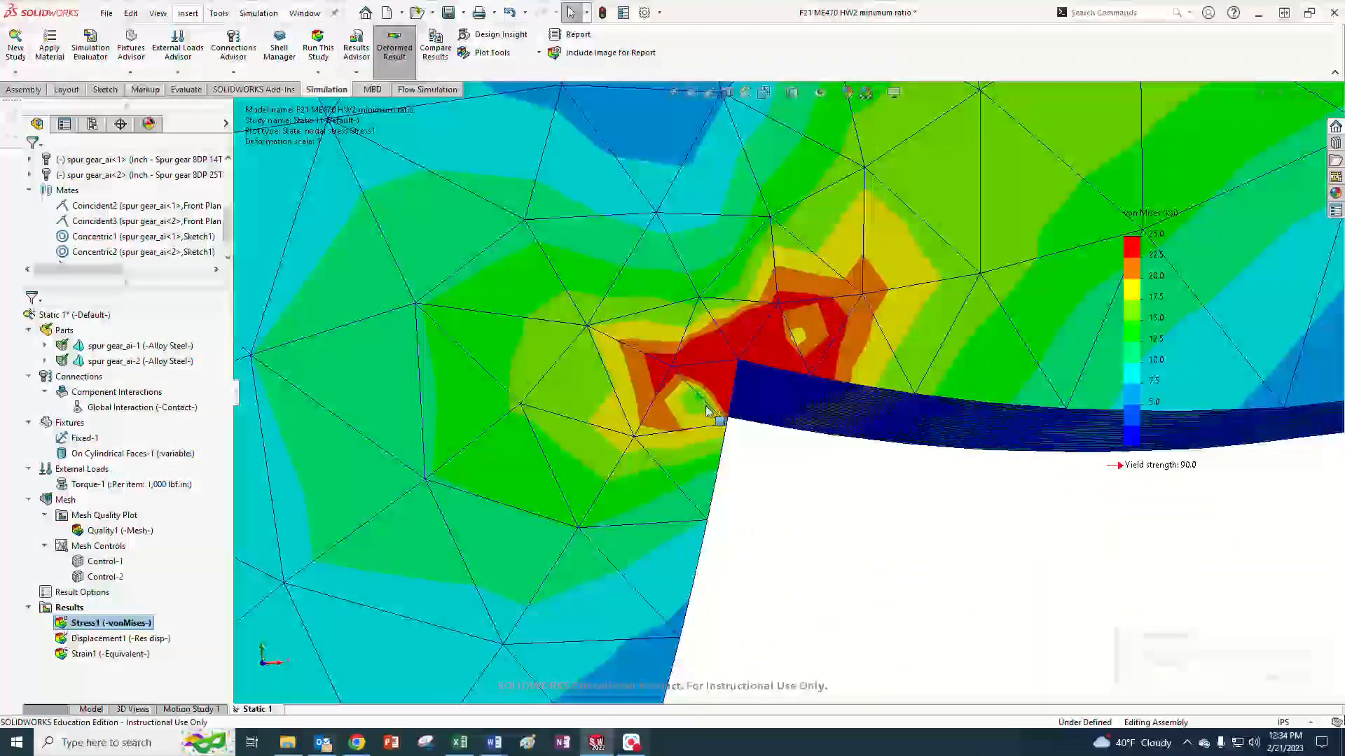
scroll(833, 519, "up", 5)
scroll(847, 530, "up", 5)
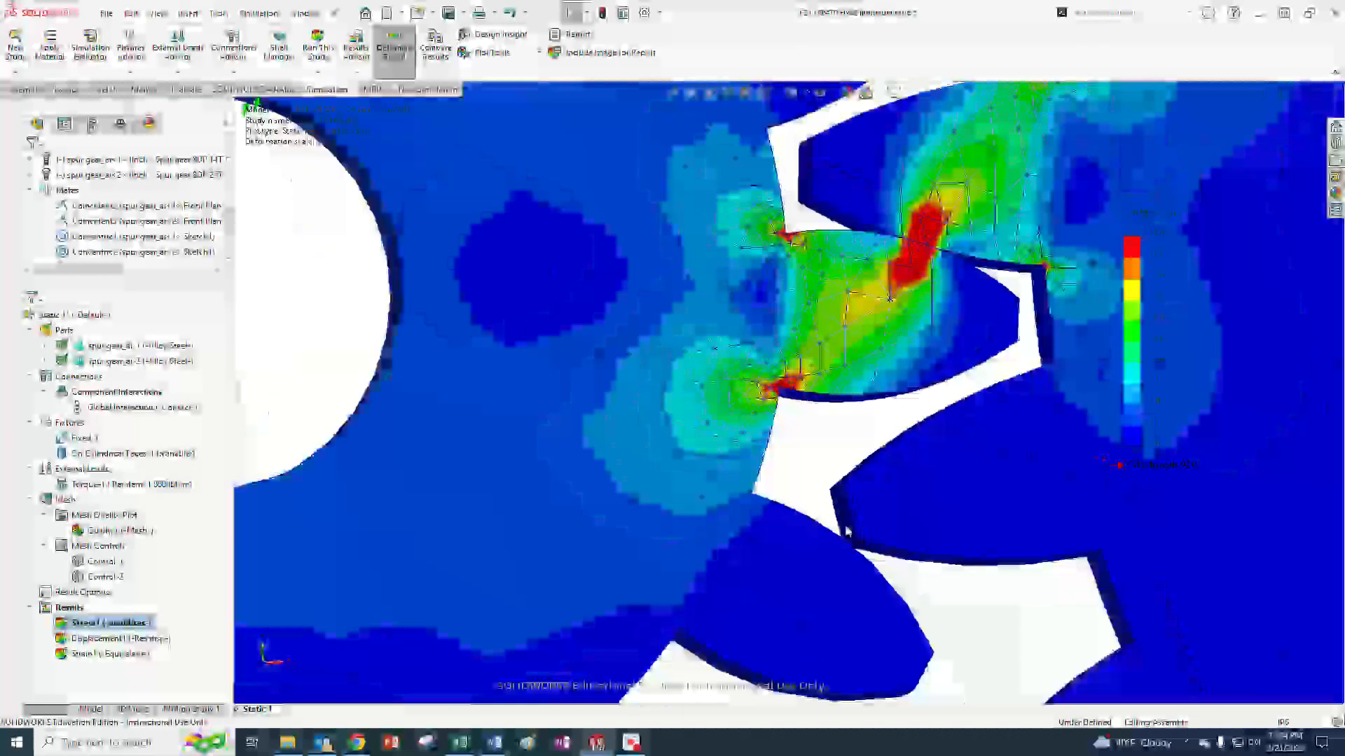
scroll(862, 326, "down", 2)
scroll(863, 327, "up", 2)
scroll(862, 326, "down", 4)
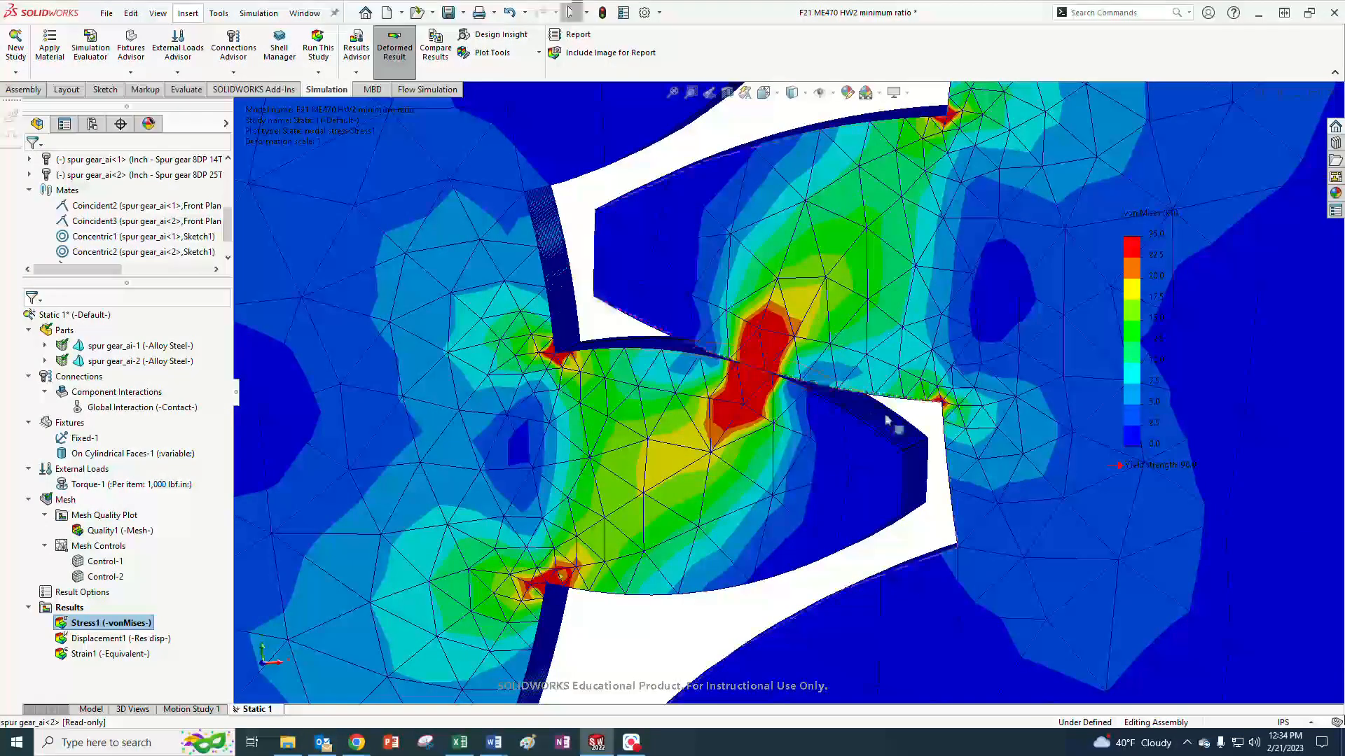
middle_click_drag(904, 419, 915, 413)
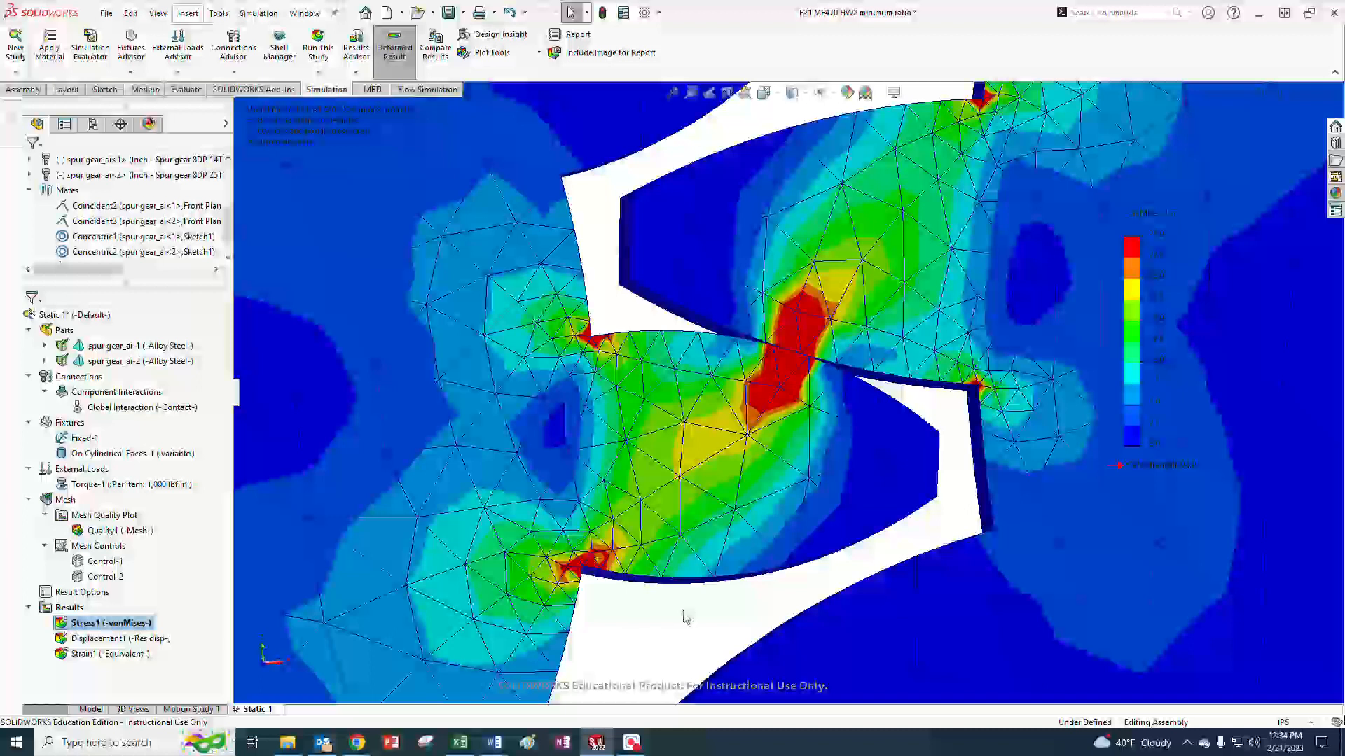
Orient the stress plot to the front view and frame both complete gears beside the legend.
scroll(685, 617, "up", 14)
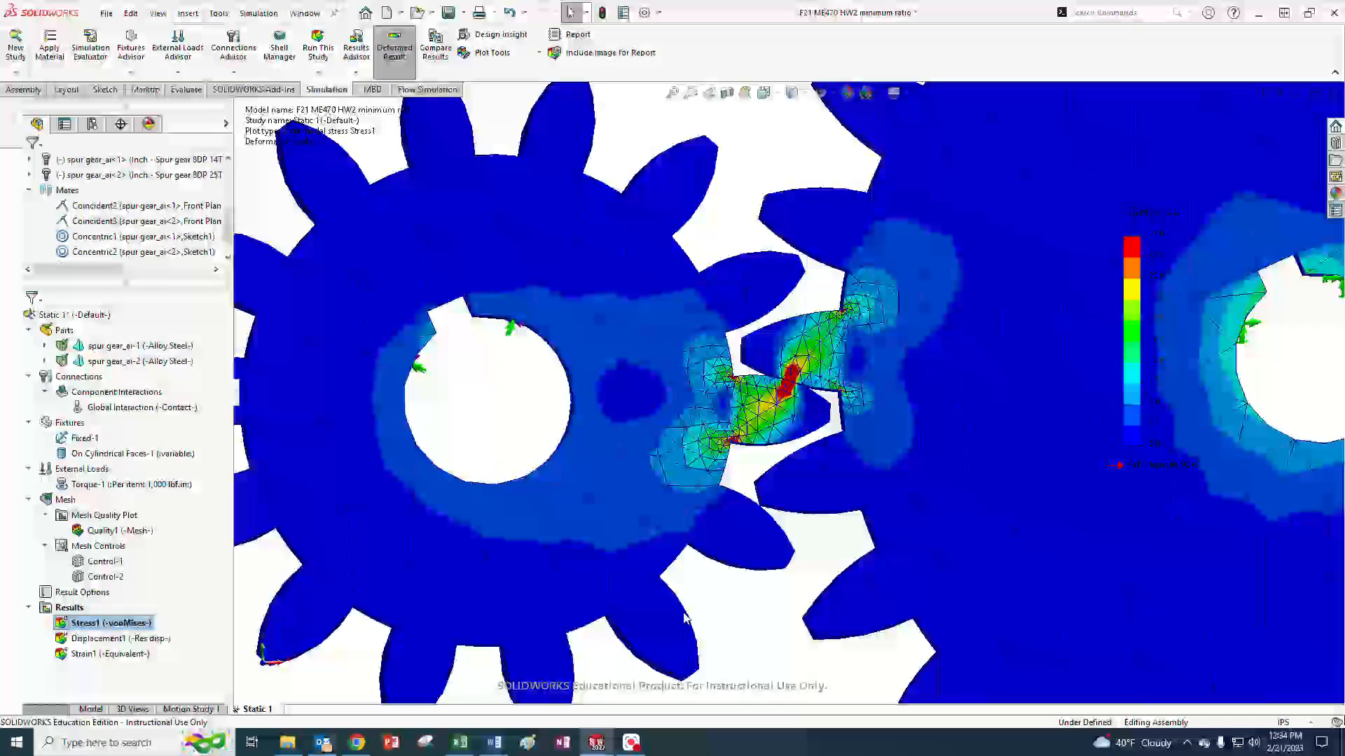
scroll(938, 350, "down", 3)
scroll(939, 331, "up", 3)
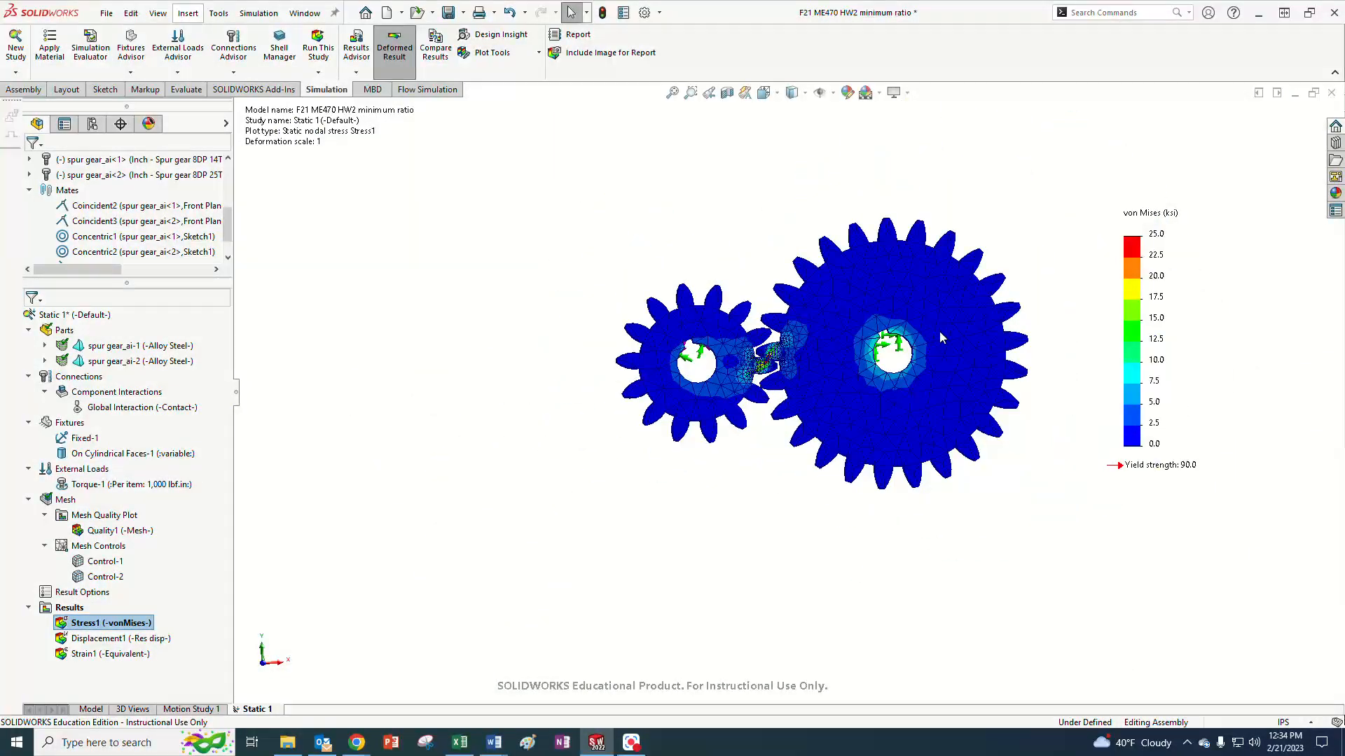
scroll(927, 325, "down", 7)
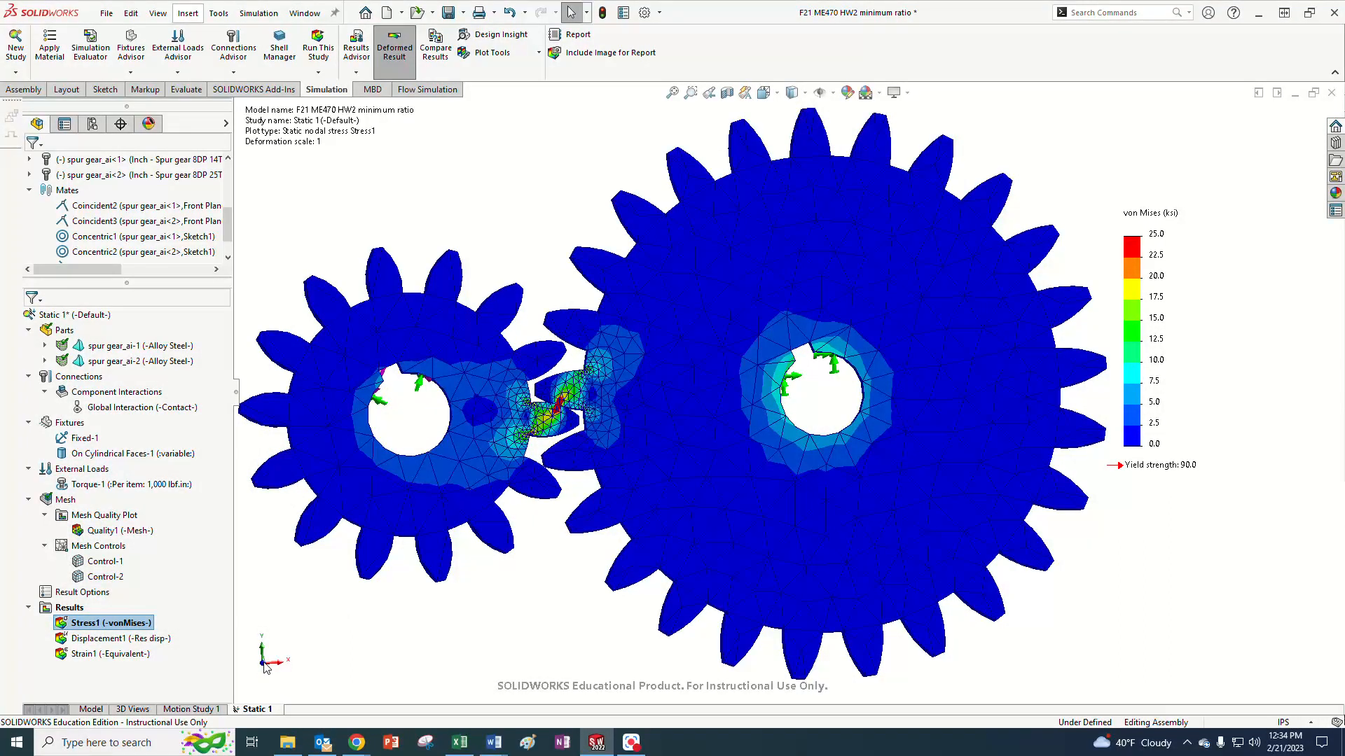
left_click(264, 666)
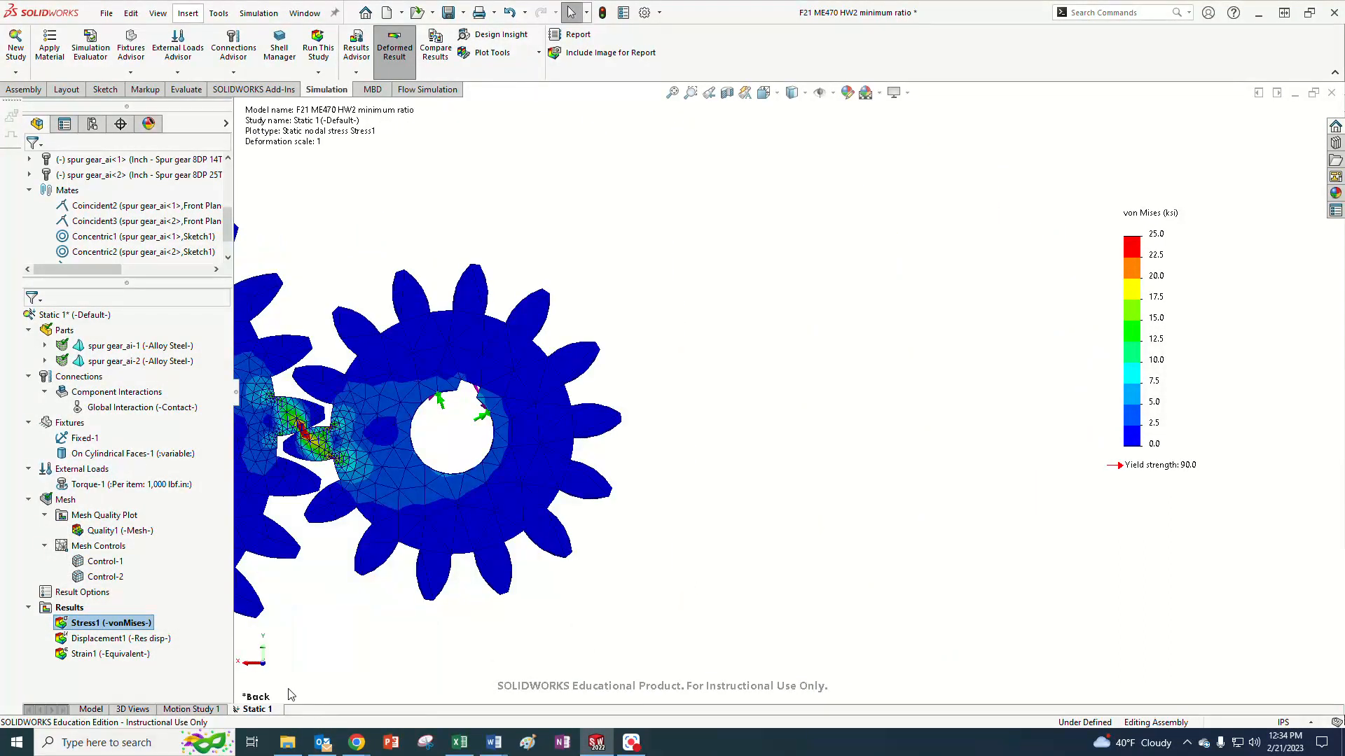
left_click(264, 667)
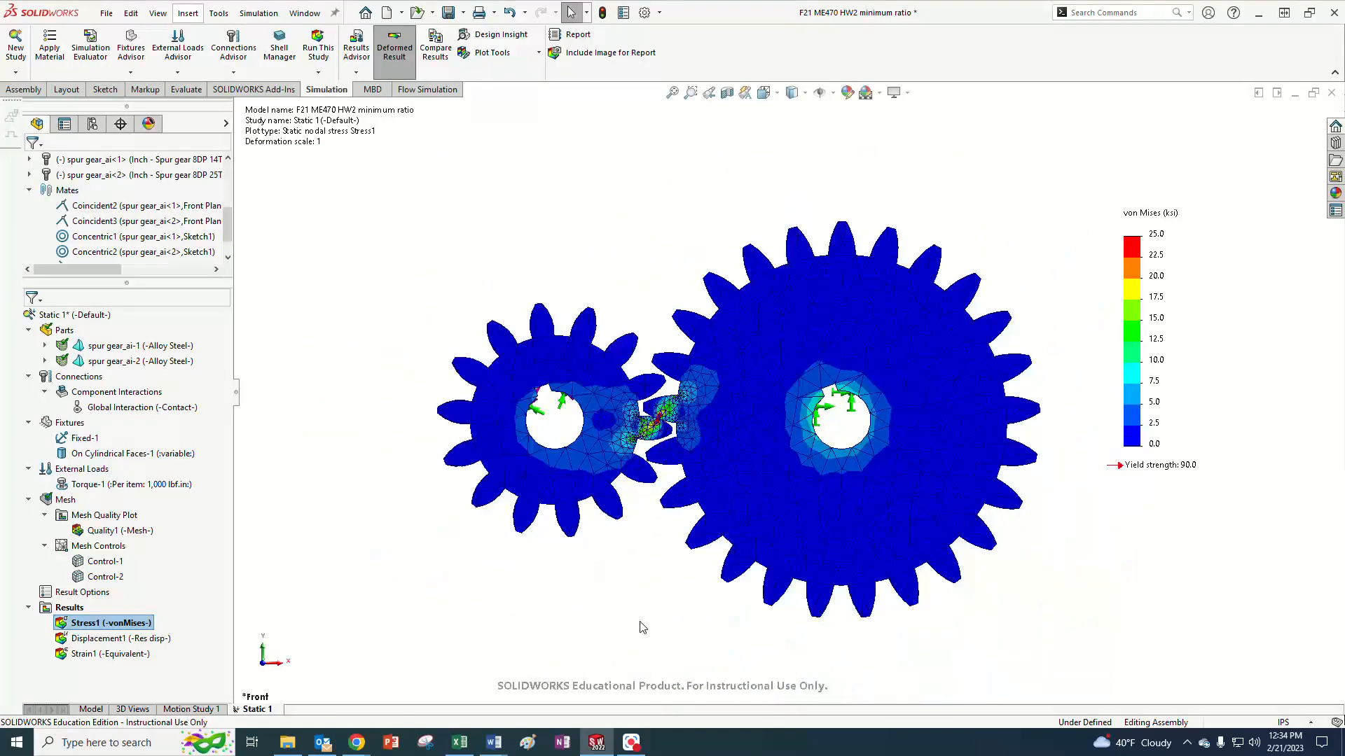
scroll(826, 449, "up", 1)
scroll(906, 378, "down", 3)
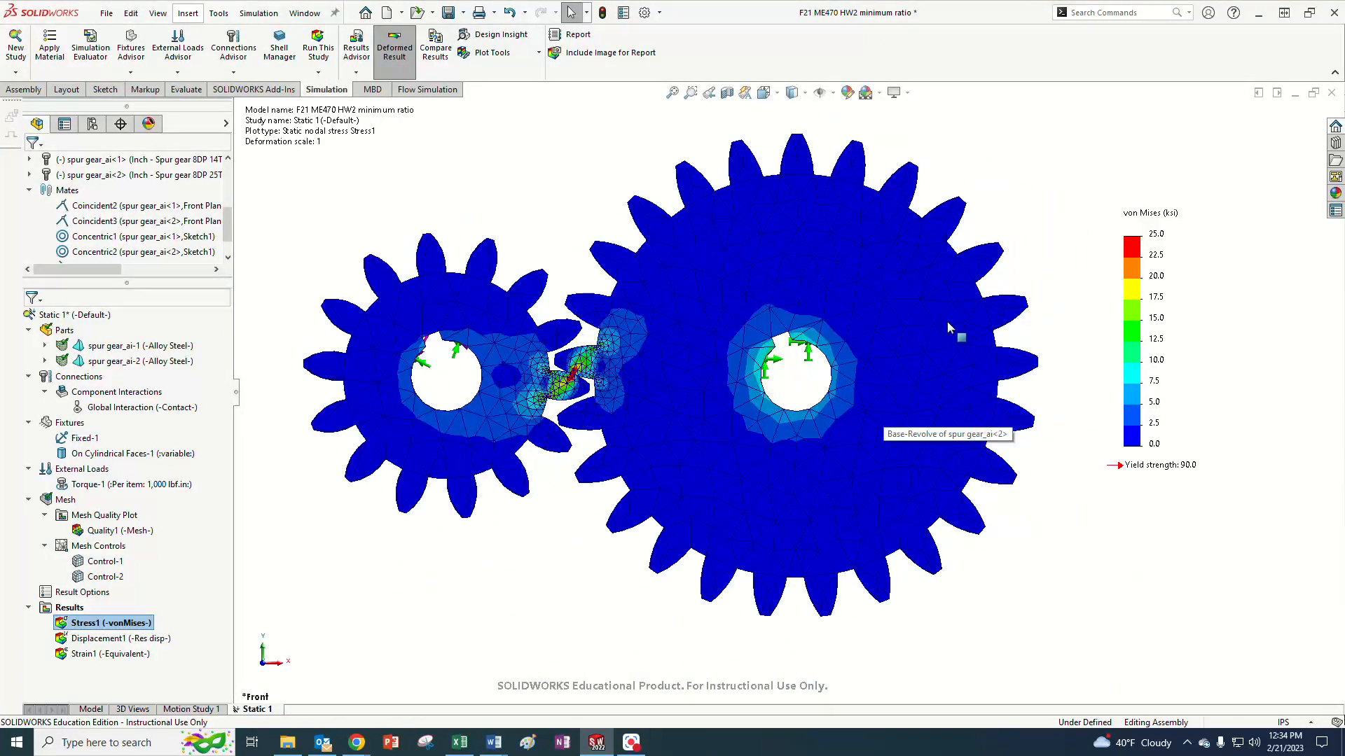
scroll(946, 321, "up", 1)
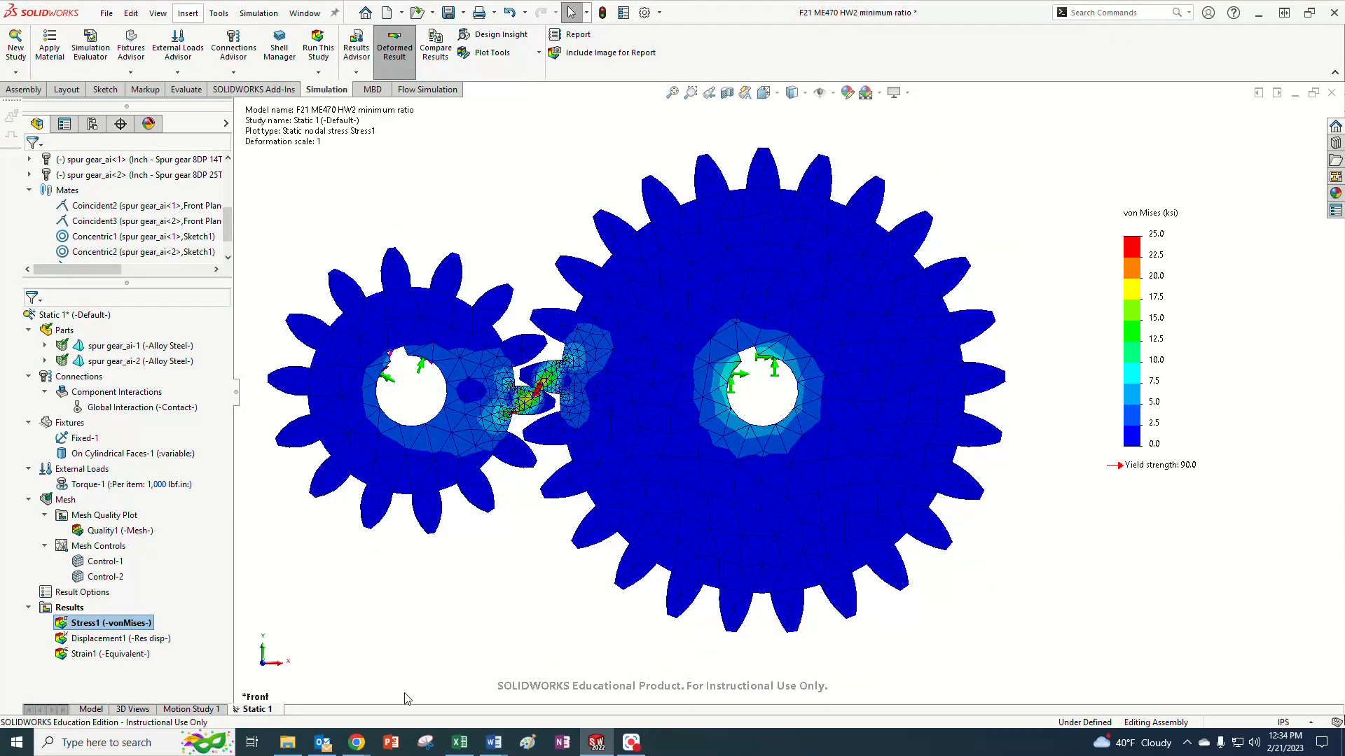
Capture an image of the stress plot of both gears and start Word.
left_click(159, 15)
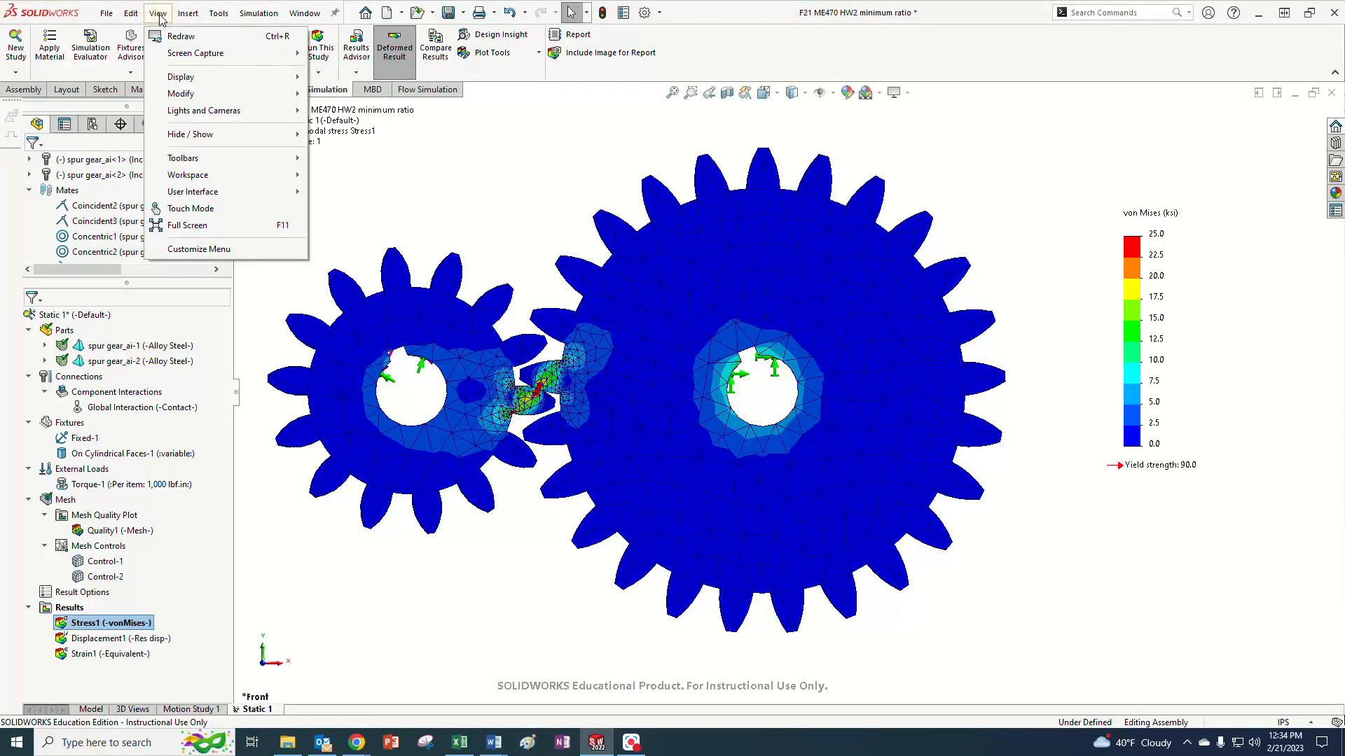
mouse_move(179, 55)
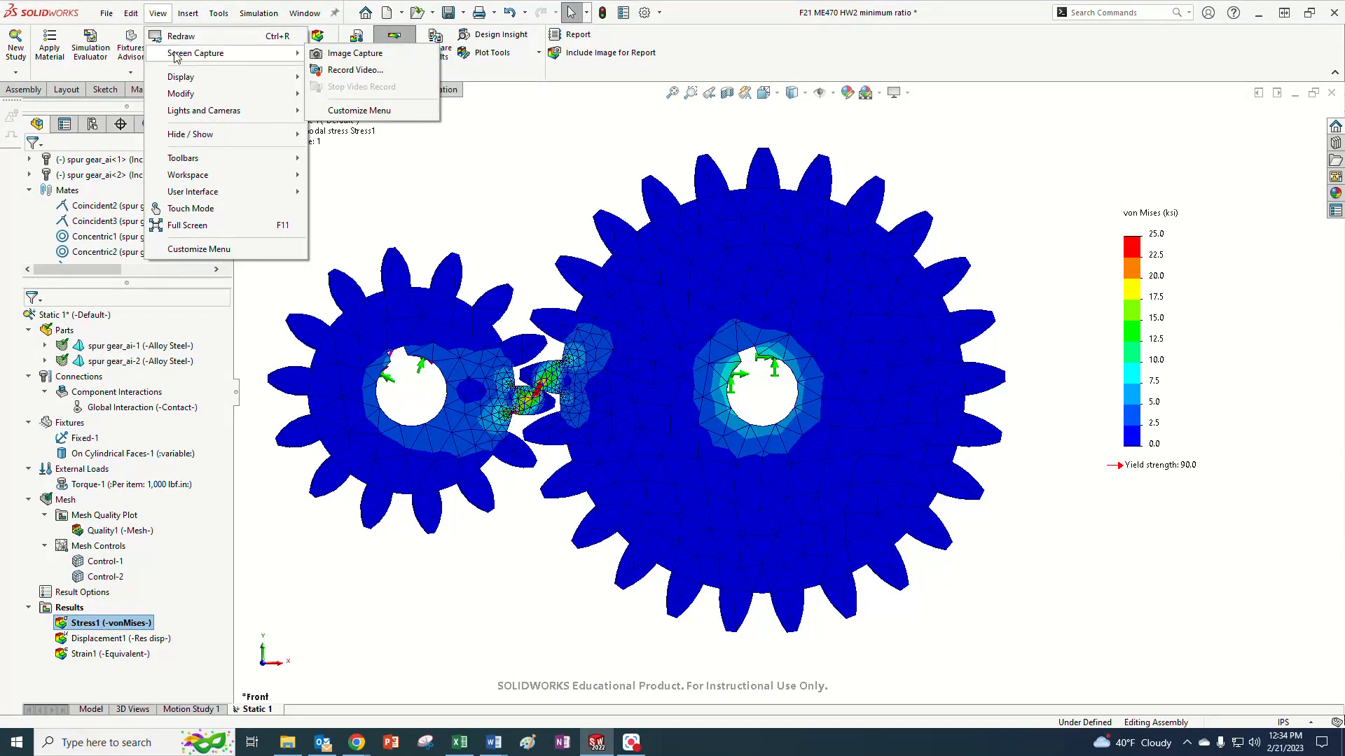
left_click(335, 56)
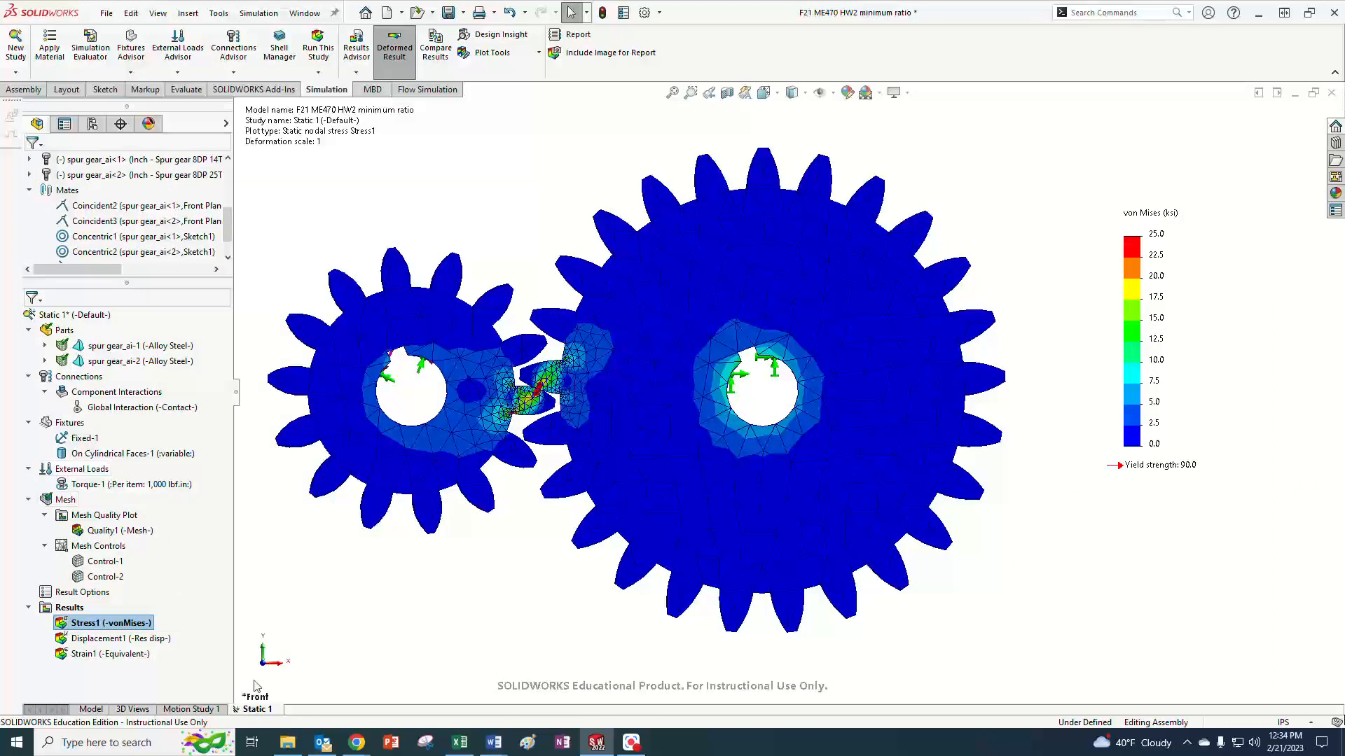
right_click(492, 744)
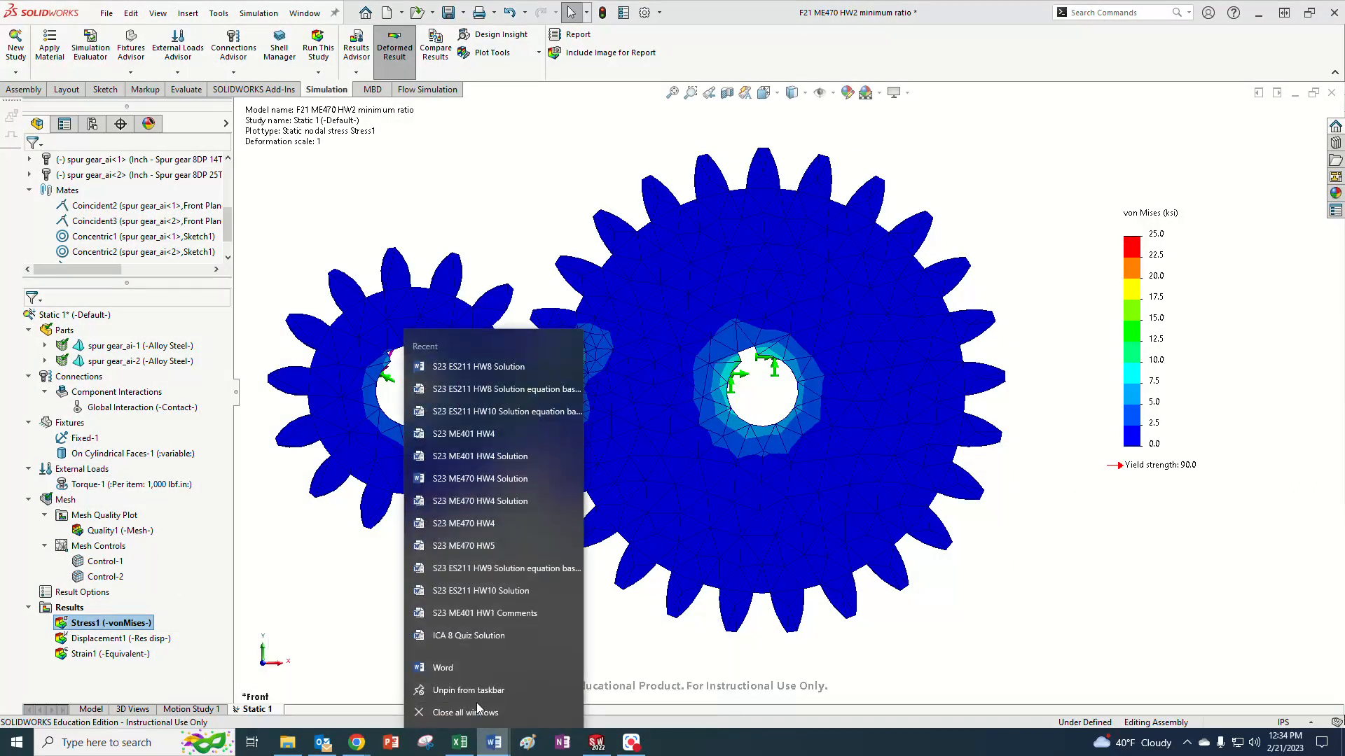
left_click(449, 657)
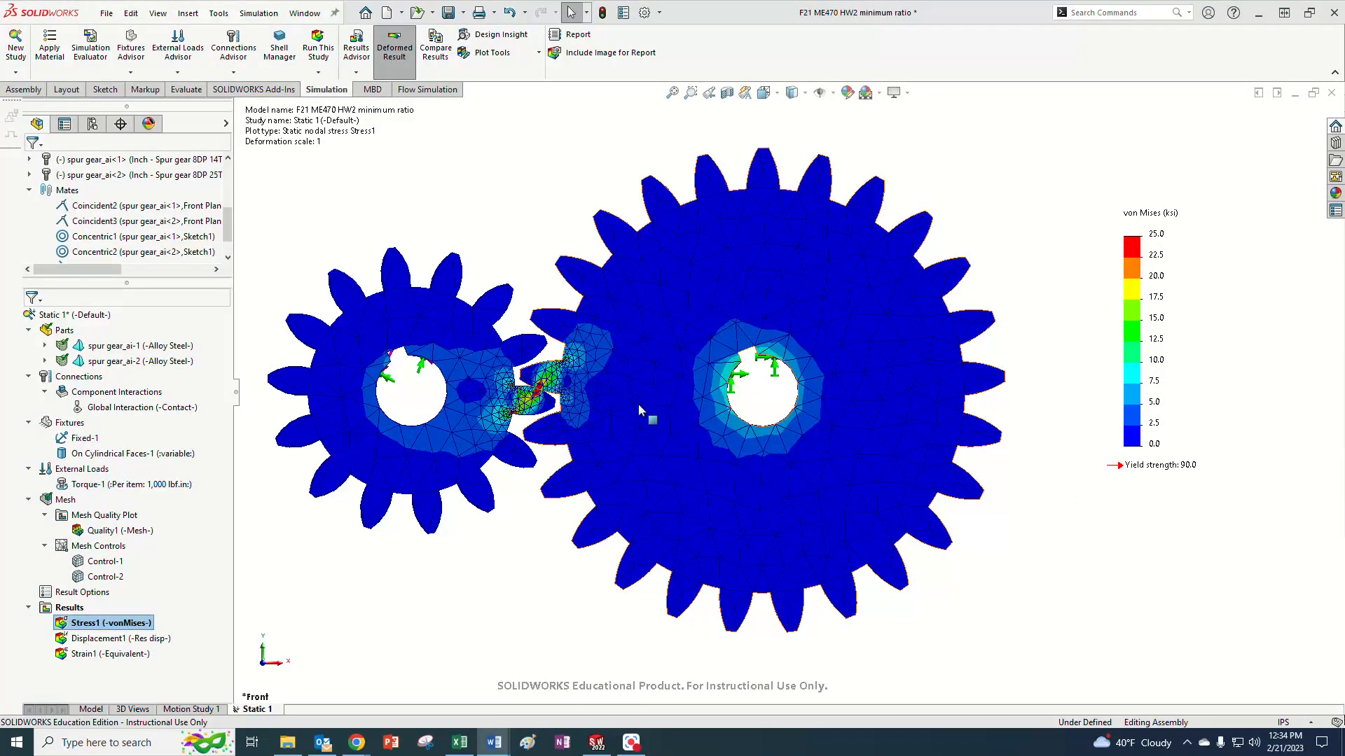
Examine a front-view close-up of the meshing teeth, covering the contact zone and all the loaded tooth roots.
scroll(479, 444, "down", 5)
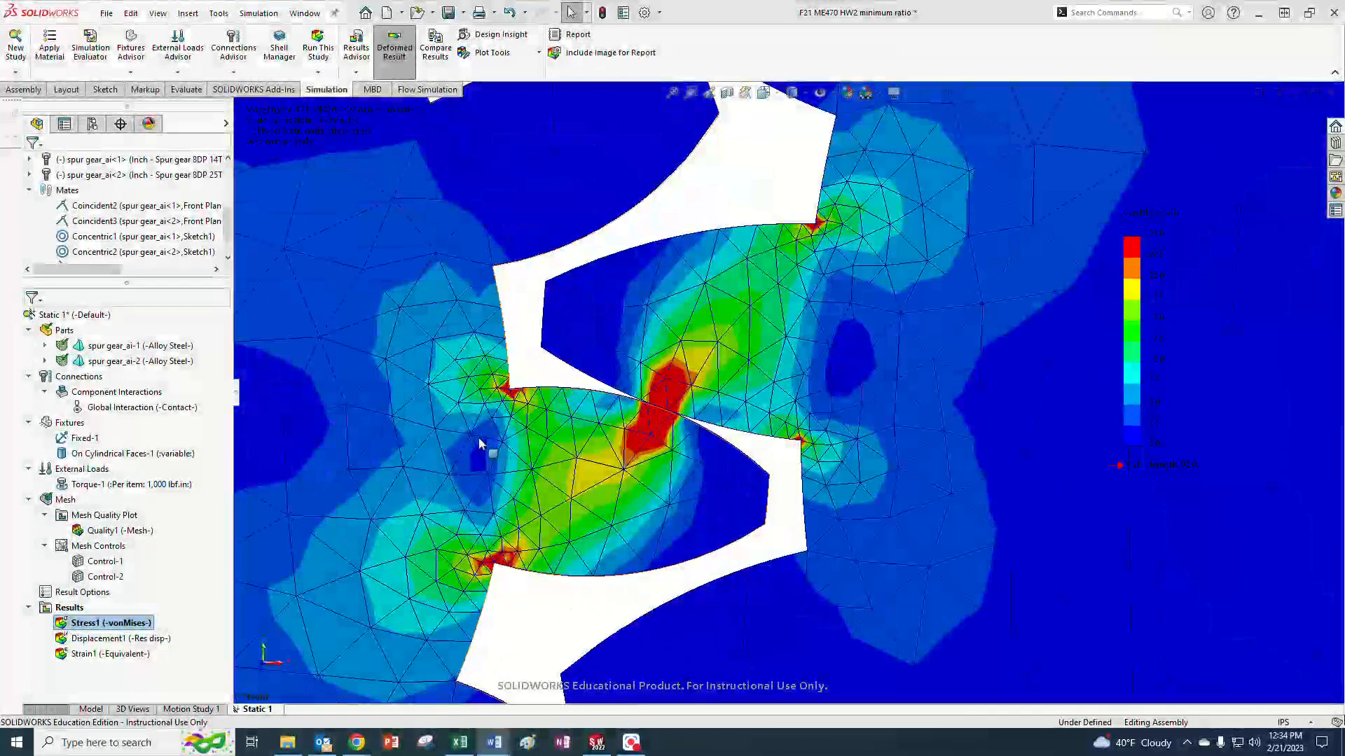
scroll(480, 444, "down", 1)
scroll(768, 592, "up", 1)
scroll(767, 593, "down", 1)
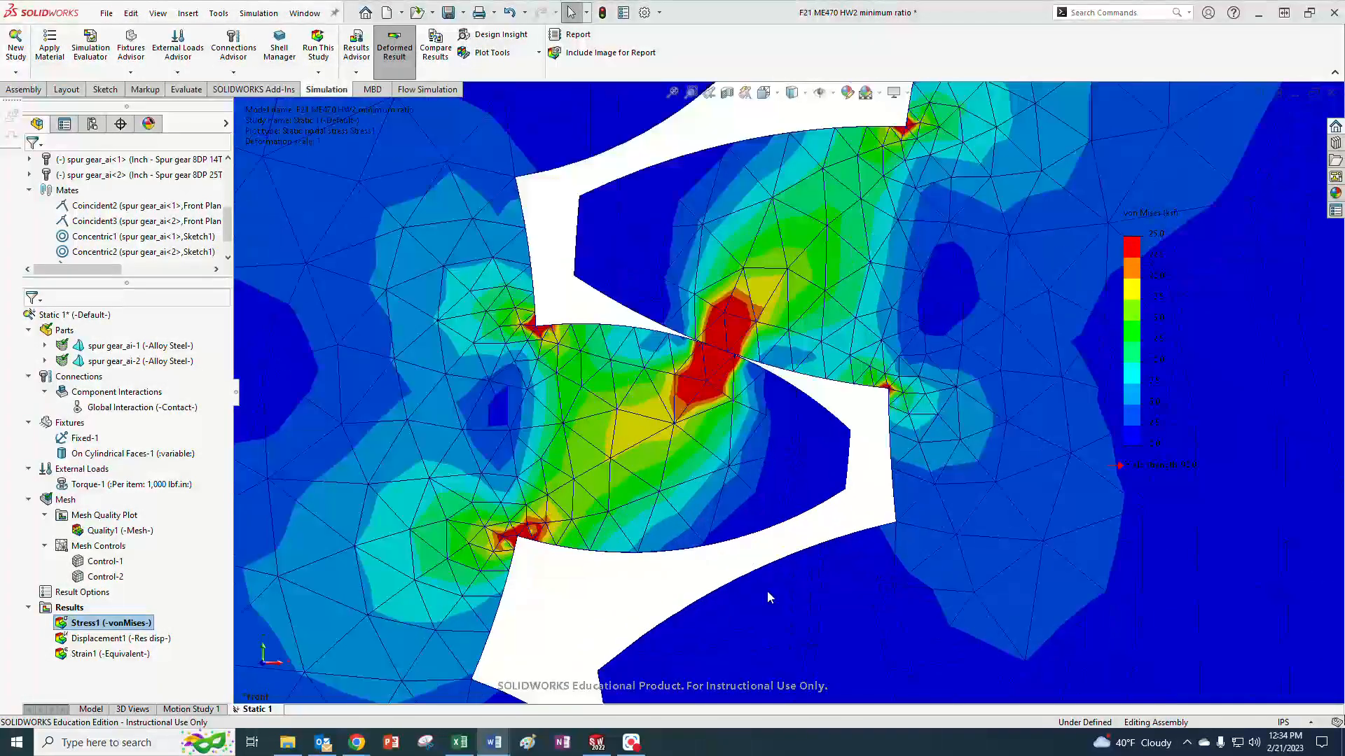
scroll(854, 493, "down", 1)
scroll(865, 403, "up", 1)
scroll(805, 336, "down", 1)
scroll(776, 319, "up", 1)
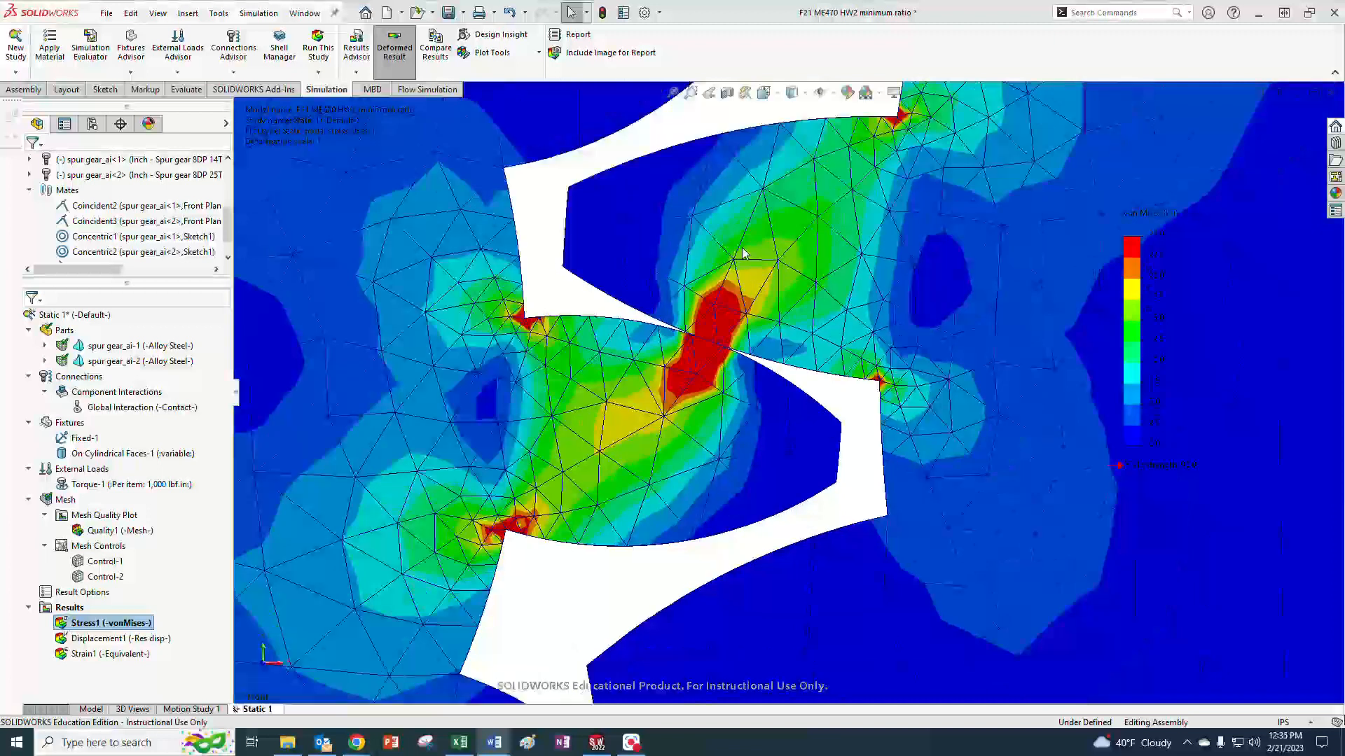
scroll(744, 280, "down", 1)
scroll(745, 336, "up", 1)
scroll(747, 406, "down", 1)
scroll(748, 478, "up", 1)
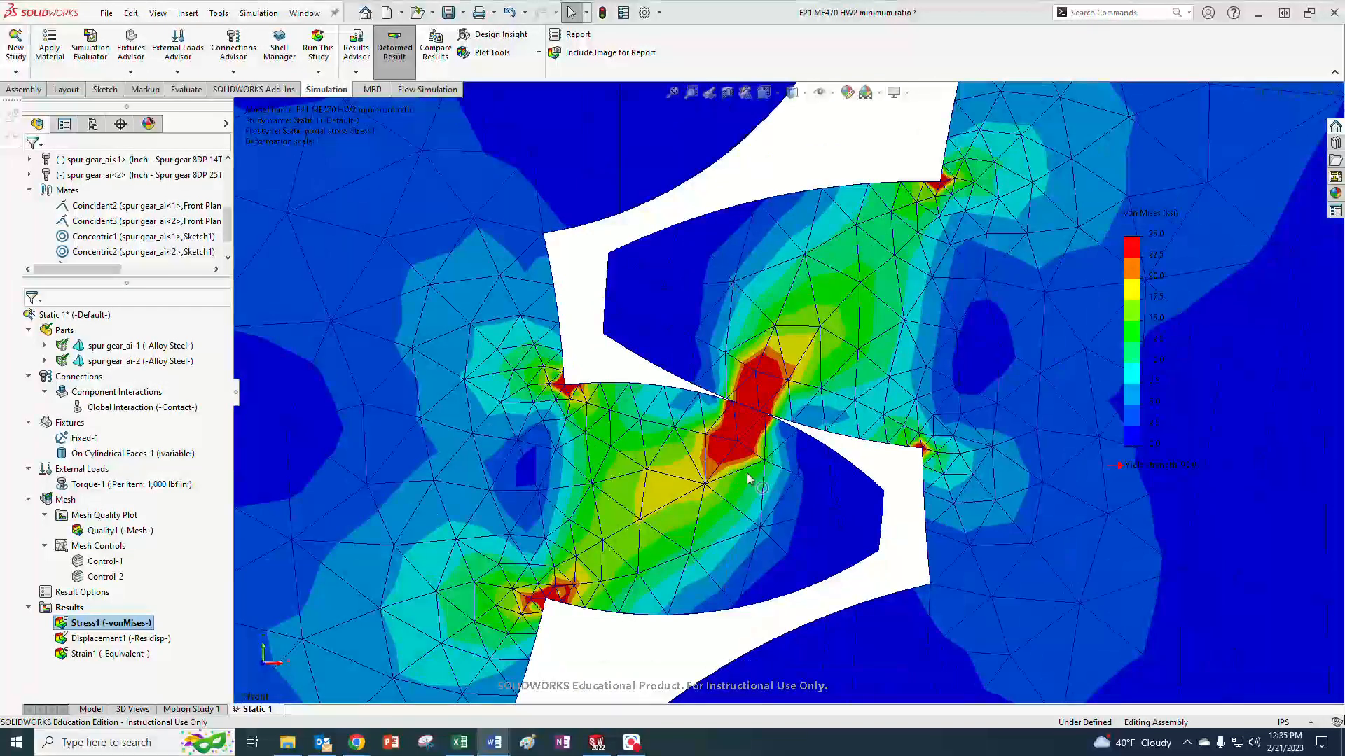
Switch to the Word document, replace its picture with the captured stress plot of both gears, and start a new line below.
scroll(747, 478, "down", 1)
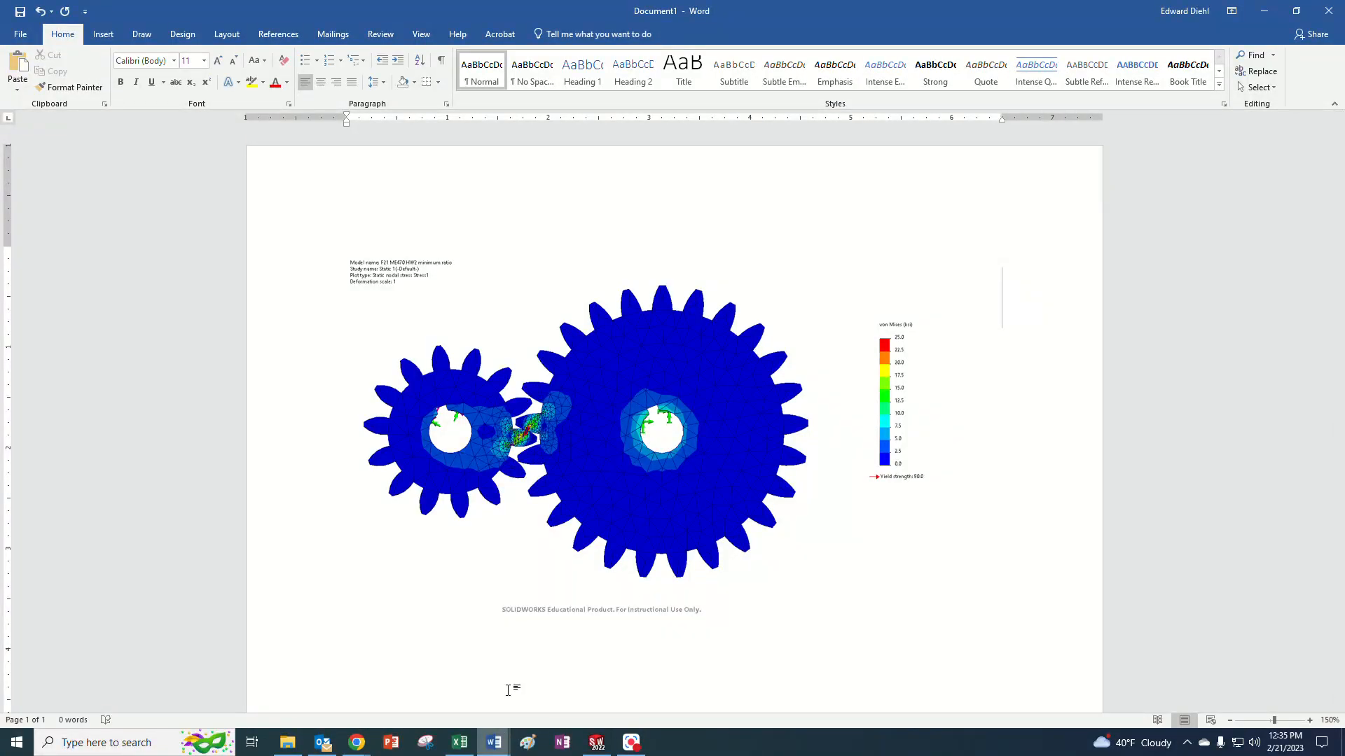
left_click(560, 373)
key("Delete")
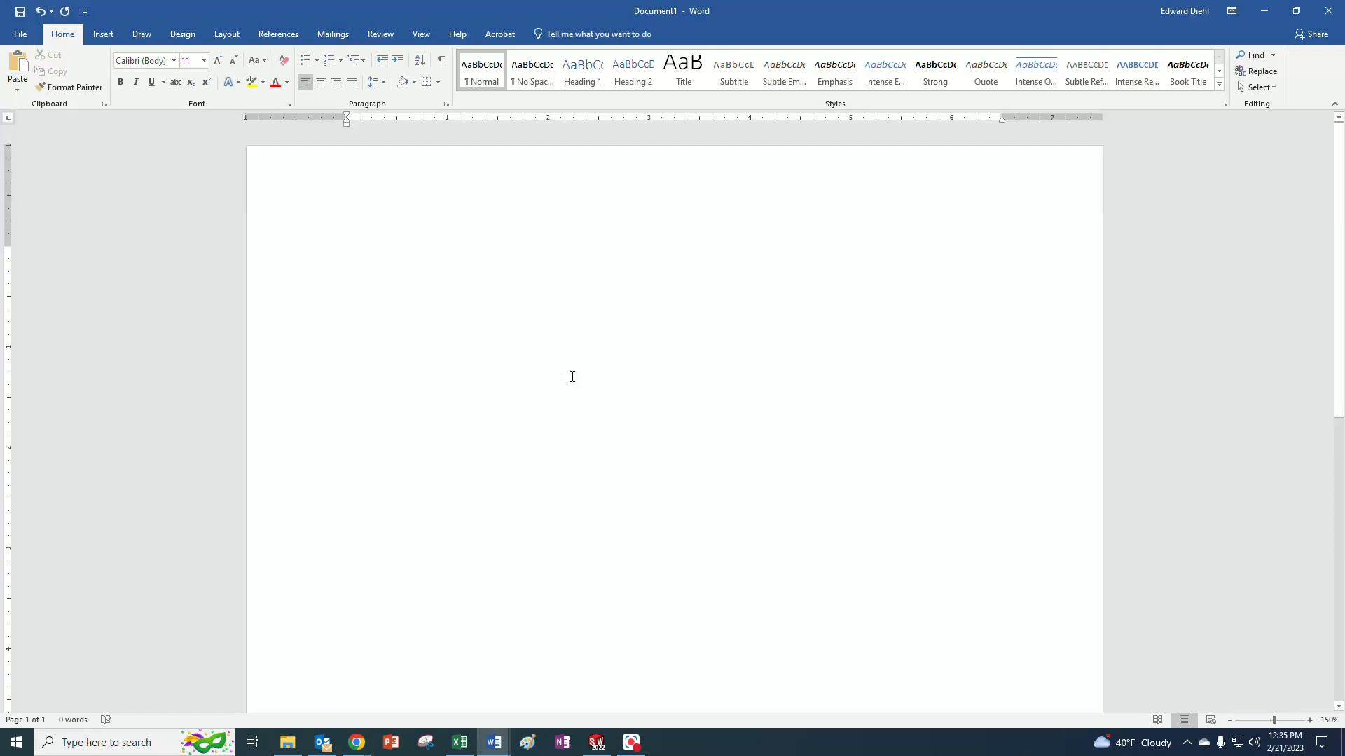
key("ctrl+v")
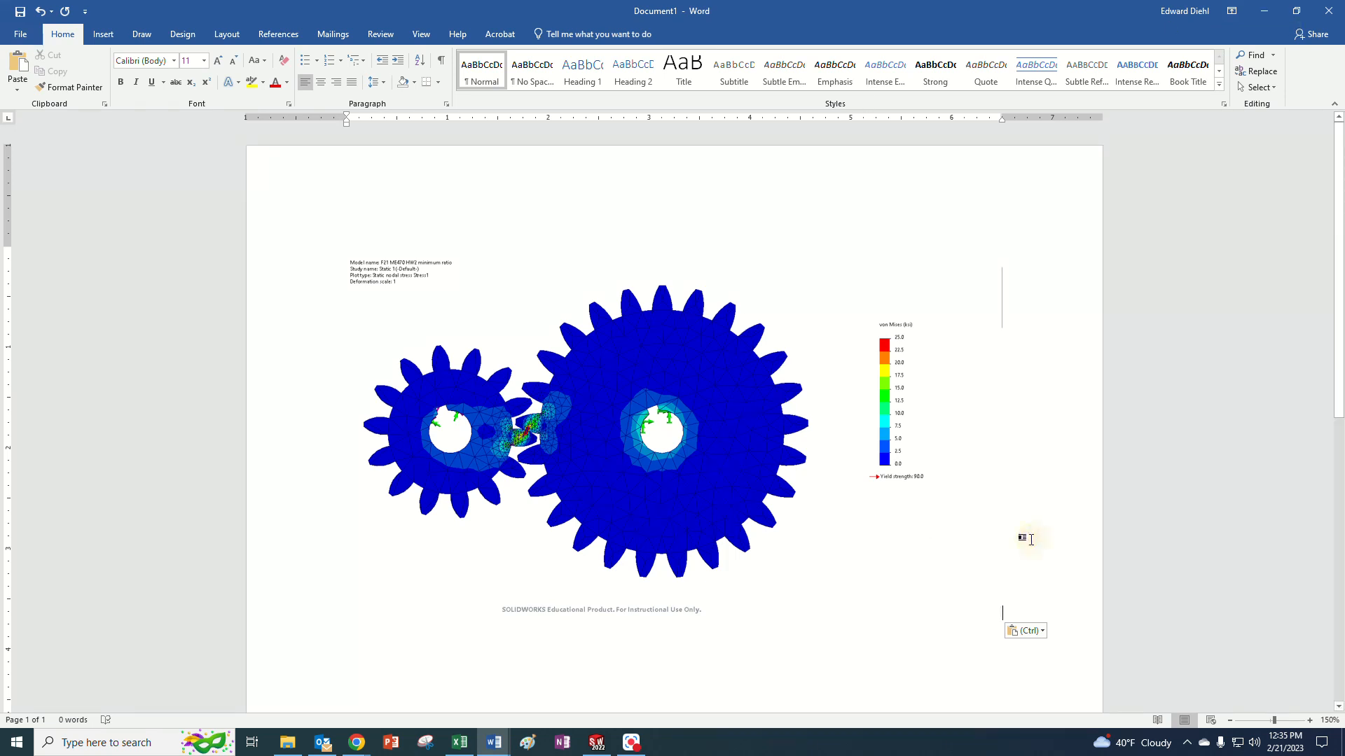
key("Return")
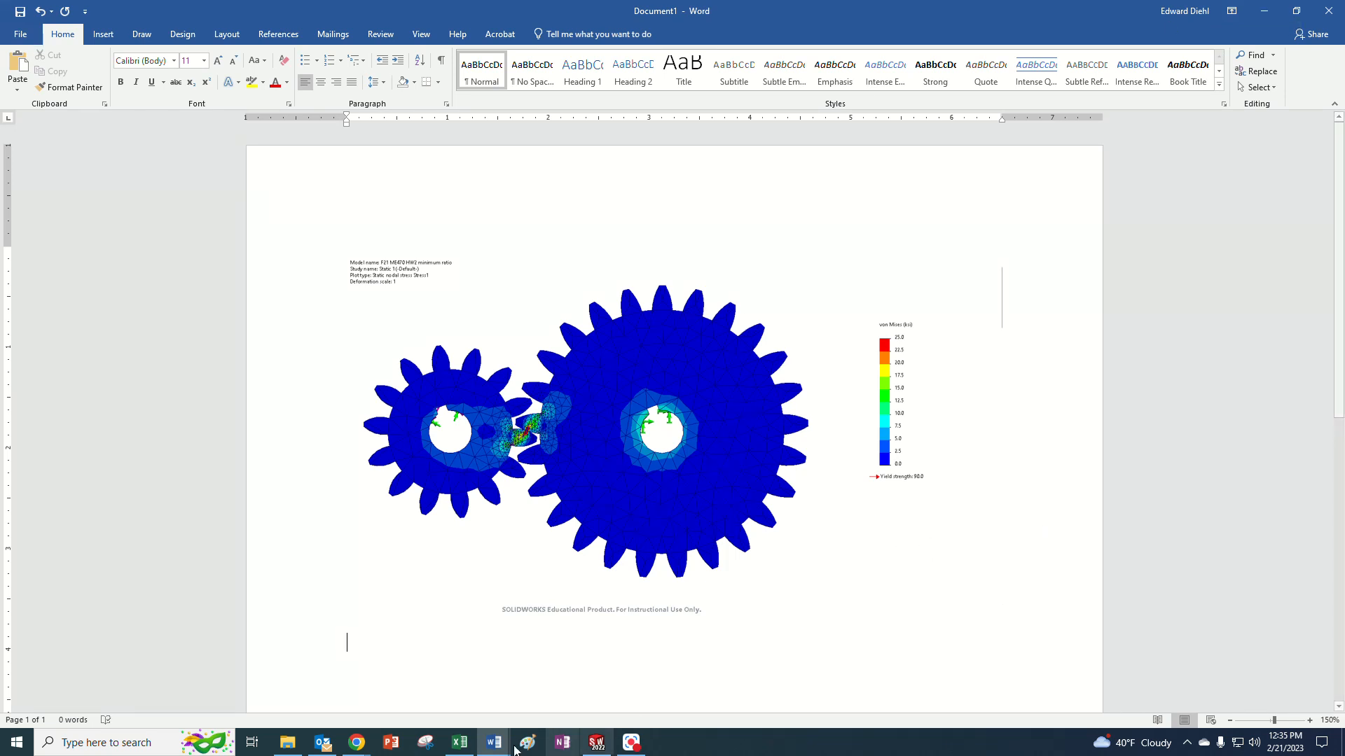
Capture an image of the meshing teeth close-up in SOLIDWORKS and paste it below the full-gear plot in the Word document.
left_click(606, 750)
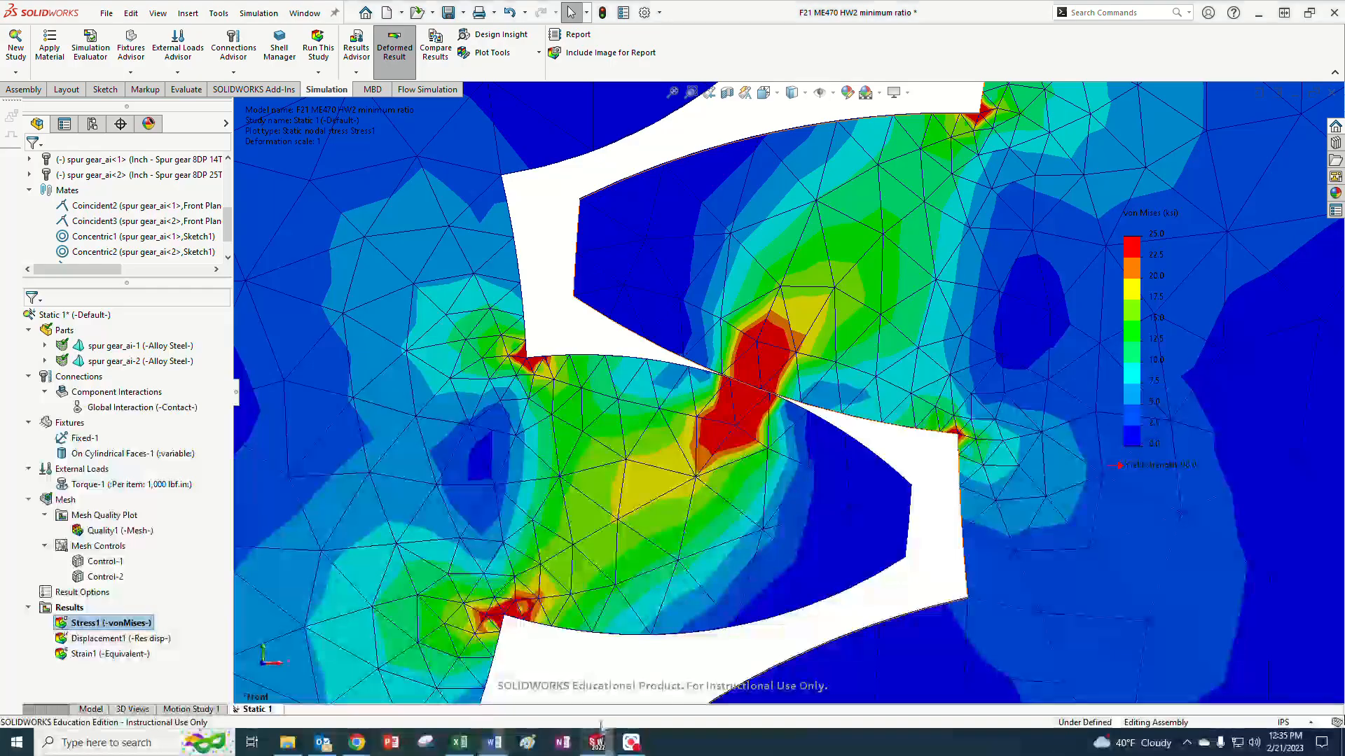
left_click(158, 12)
mouse_move(176, 55)
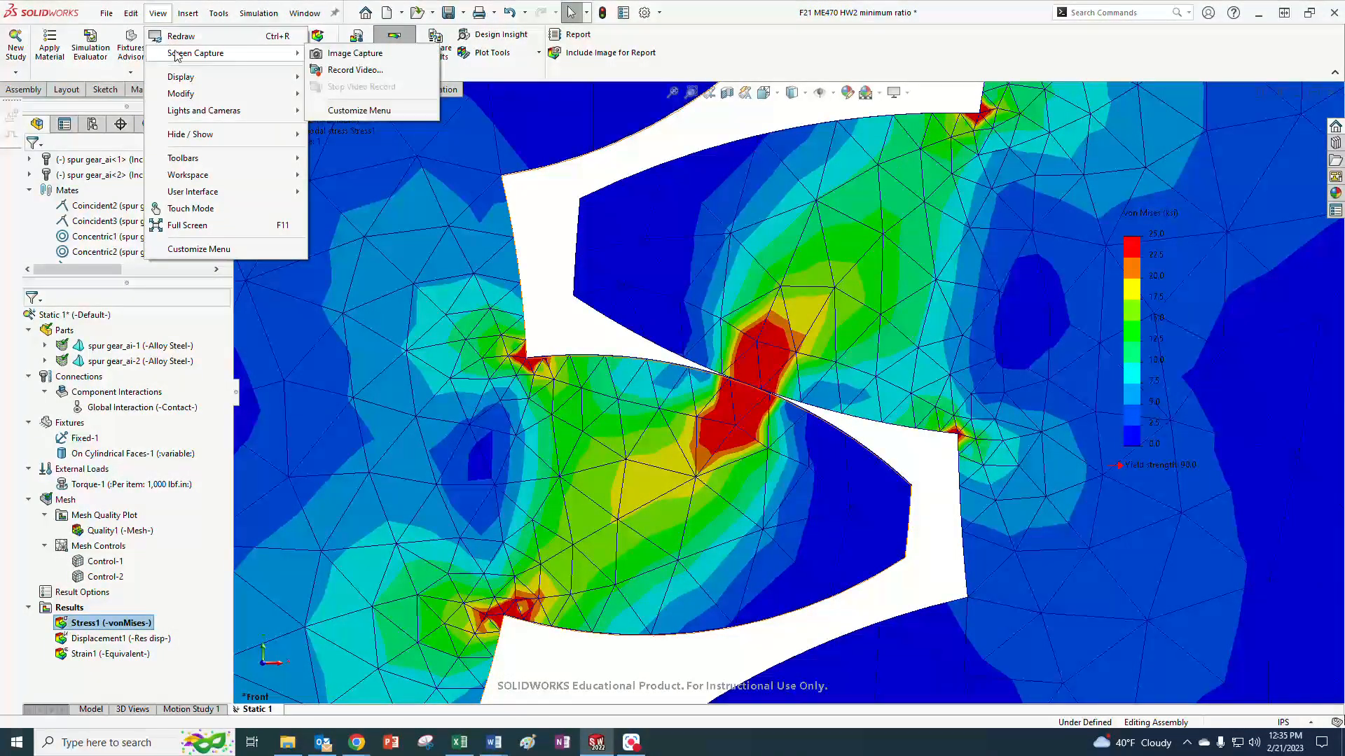
left_click(335, 56)
mouse_move(497, 744)
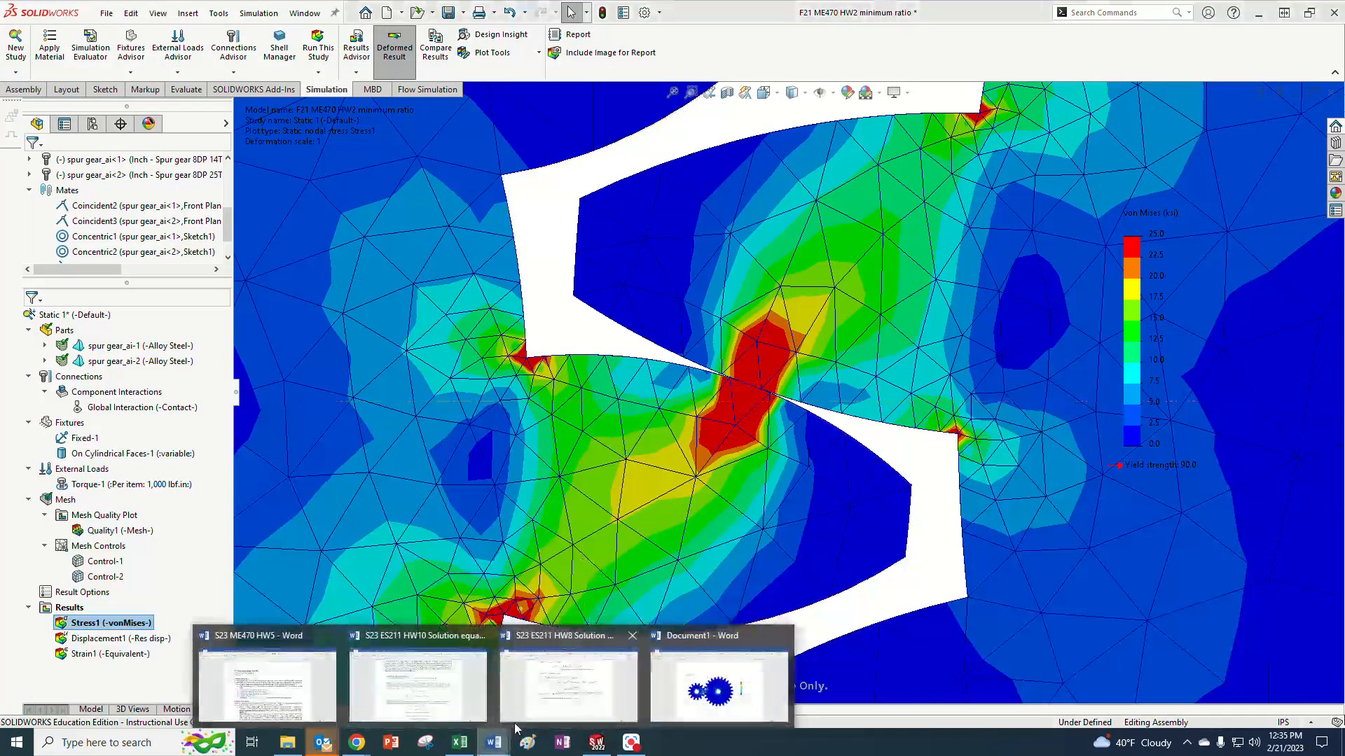
left_click(684, 693)
key("ctrl+v")
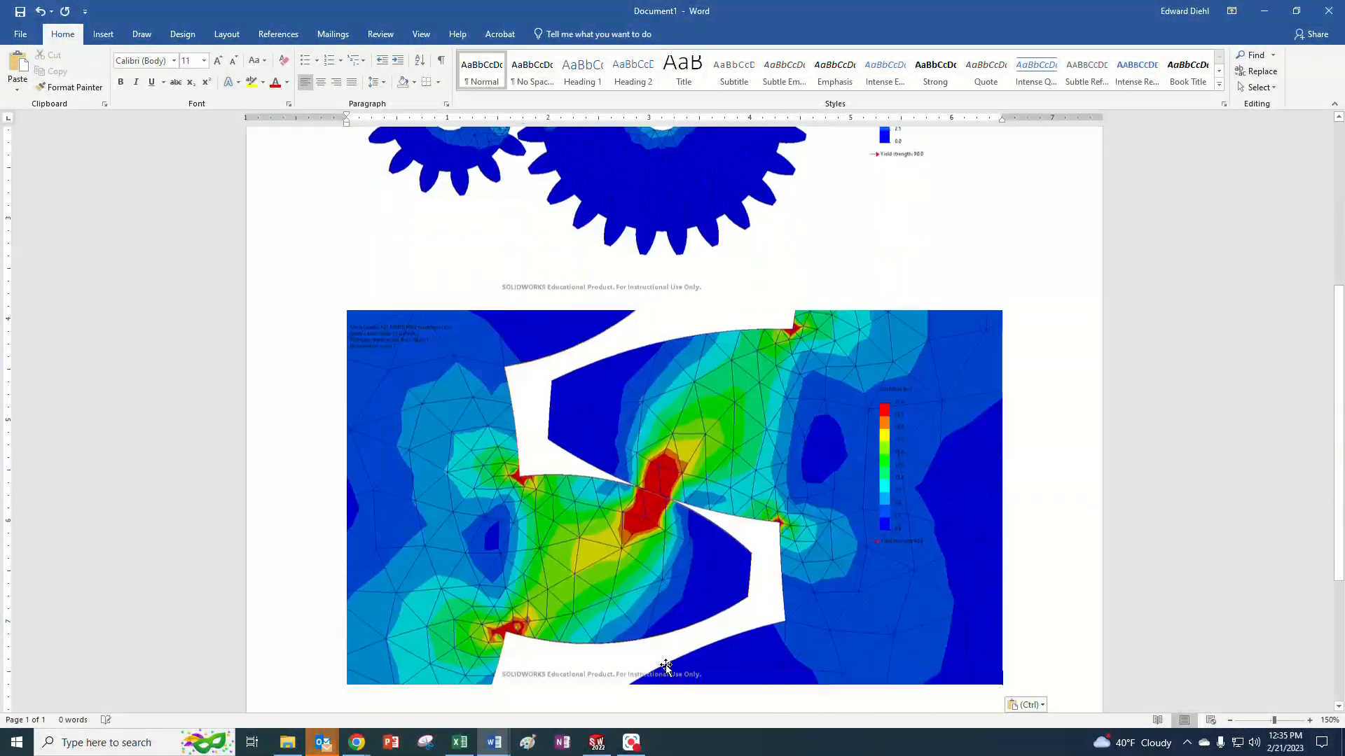
Try adding a blank line between the two stress plot pictures.
left_click(726, 526)
scroll(989, 478, "up", 3)
left_click(989, 478)
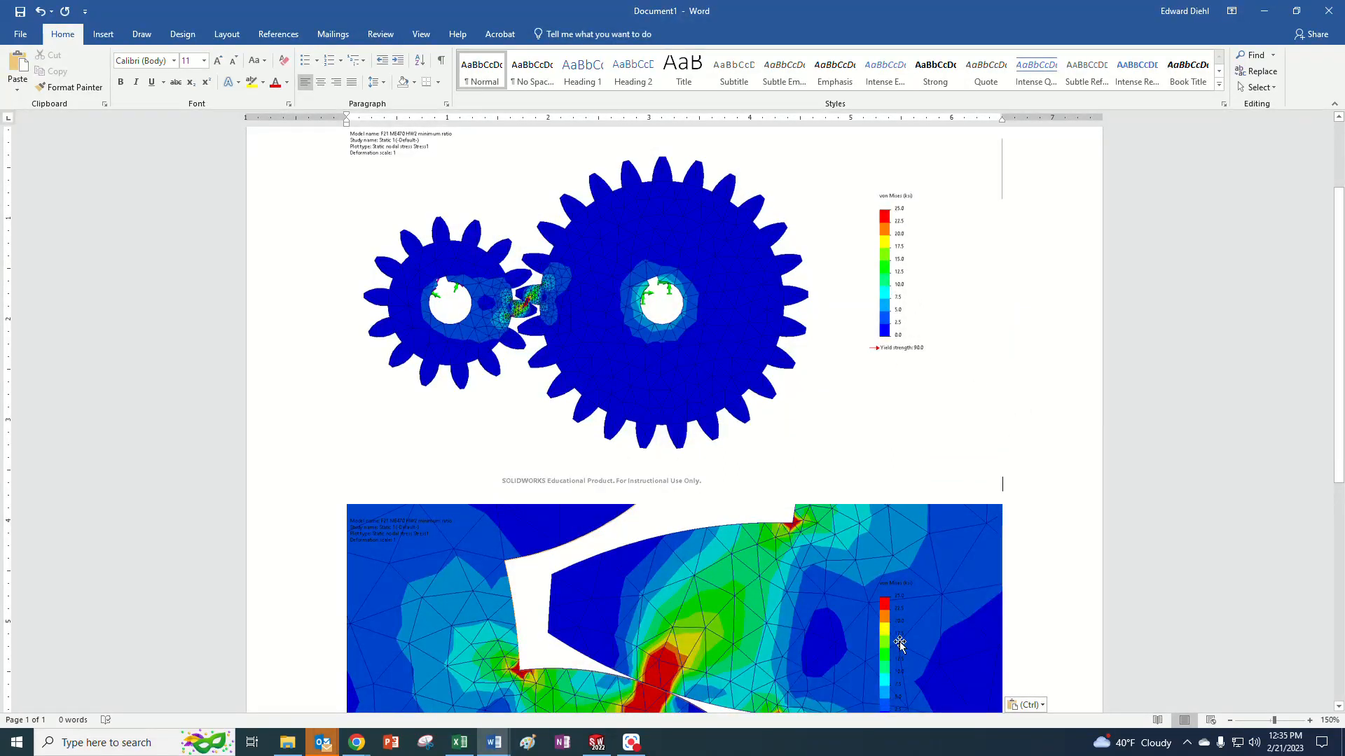
scroll(886, 616, "down", 2)
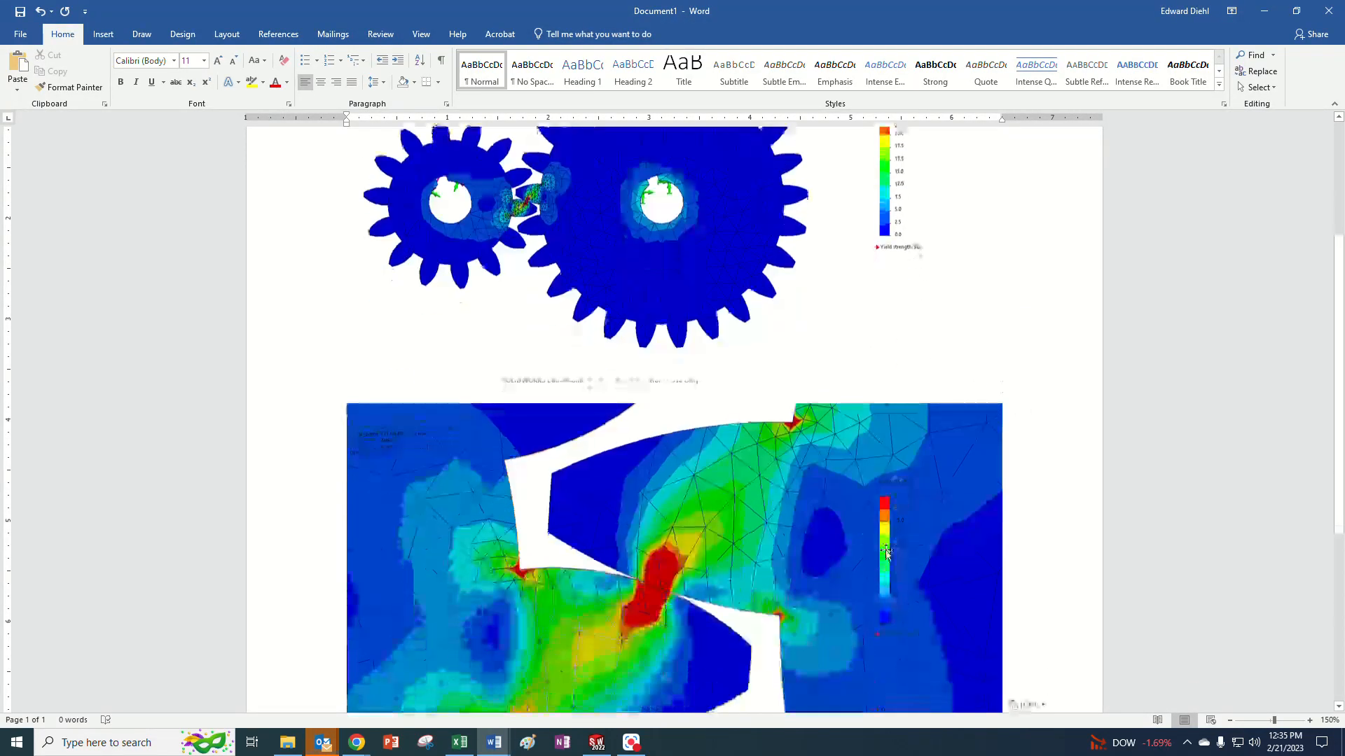
key("Return")
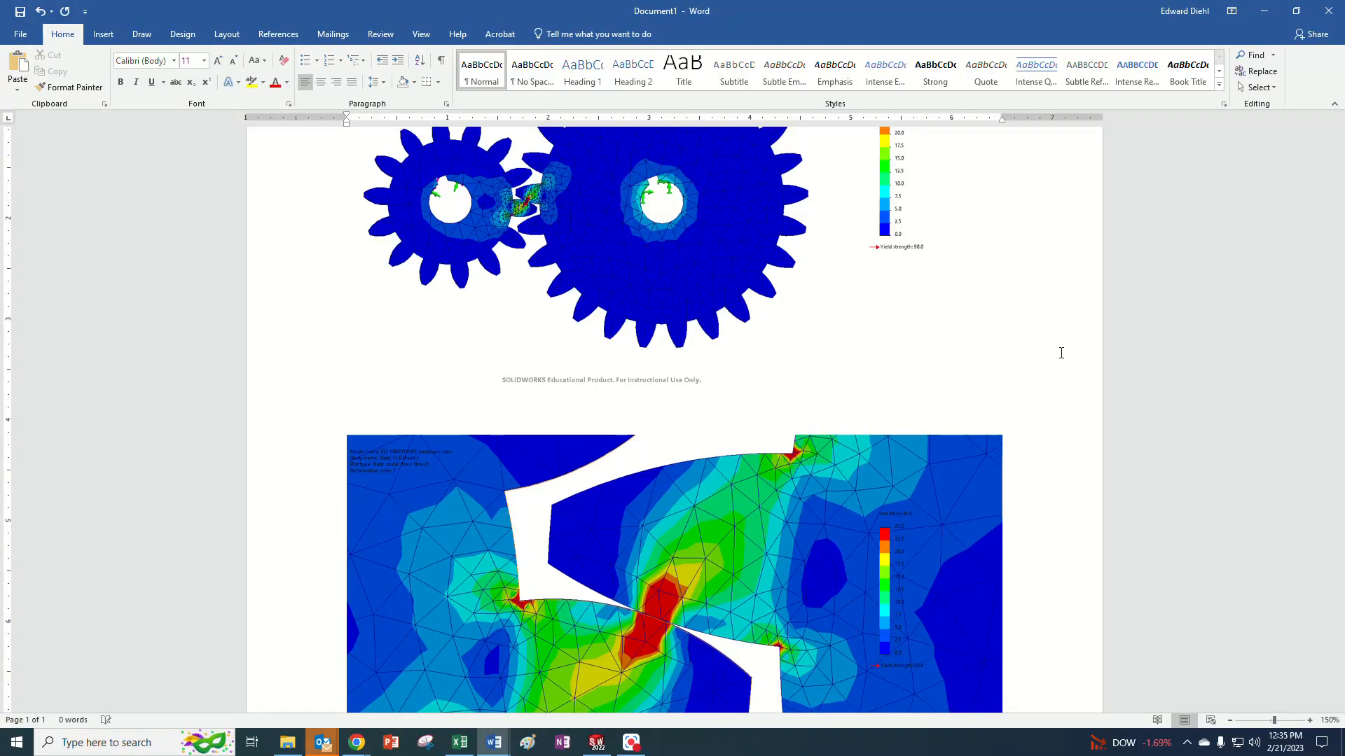
key("BackSpace")
Review both stress plot pictures in the document, comparing the full-gear view with the close-up of the tooth contact and roots.
scroll(1061, 353, "down", 6)
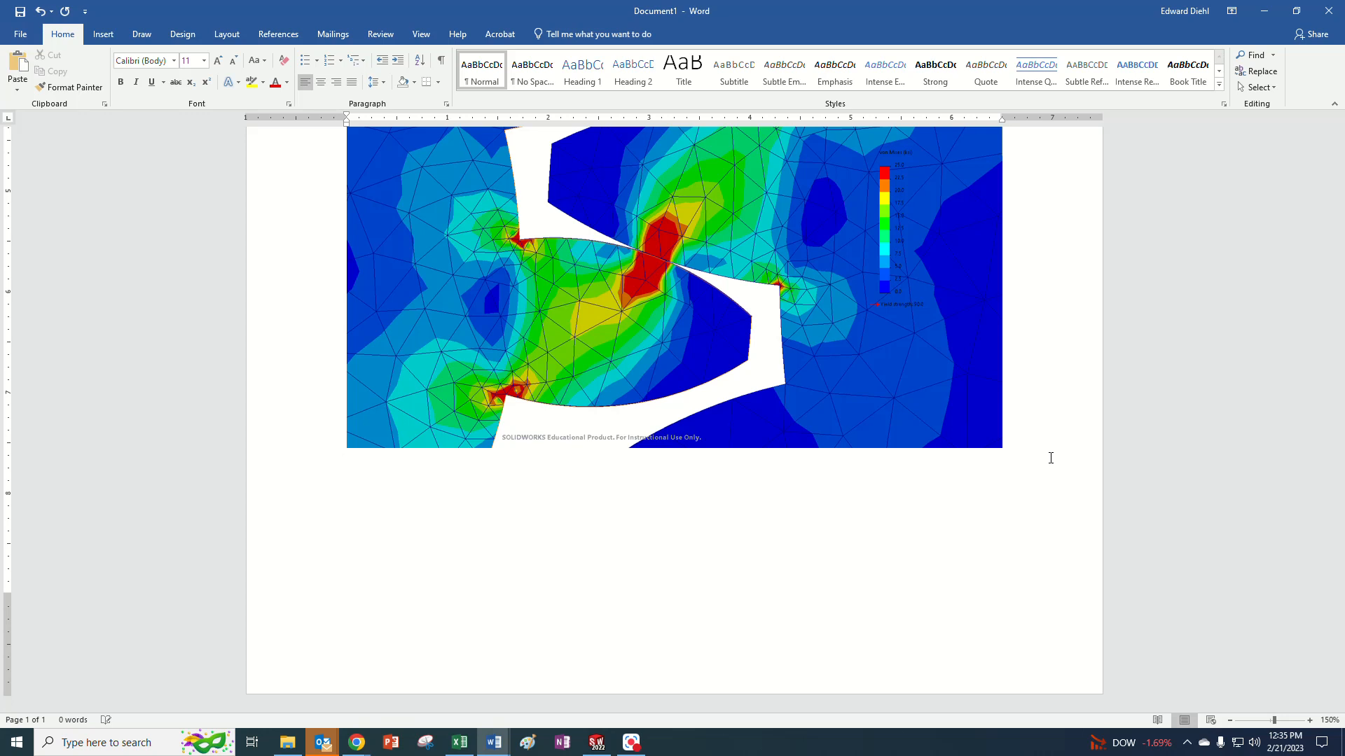
scroll(964, 504, "up", 10)
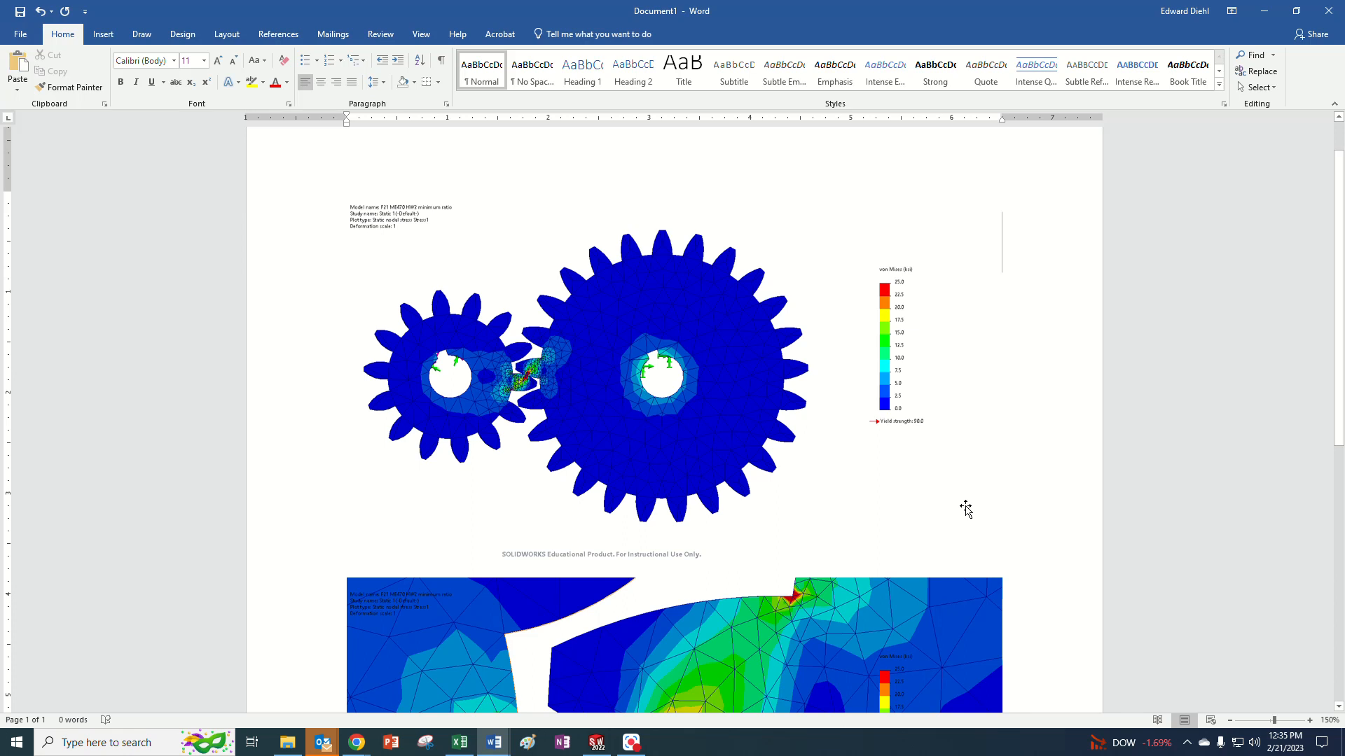
scroll(965, 509, "down", 7)
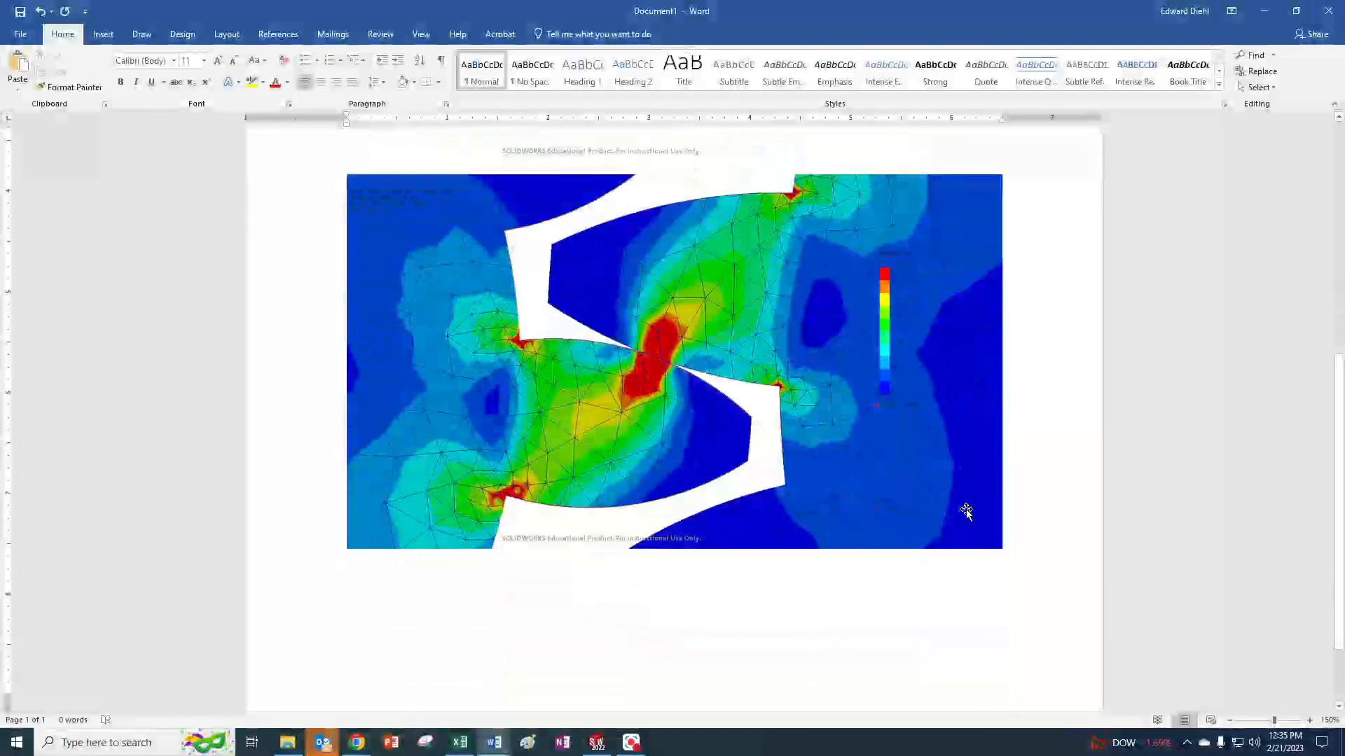
scroll(966, 512, "up", 7)
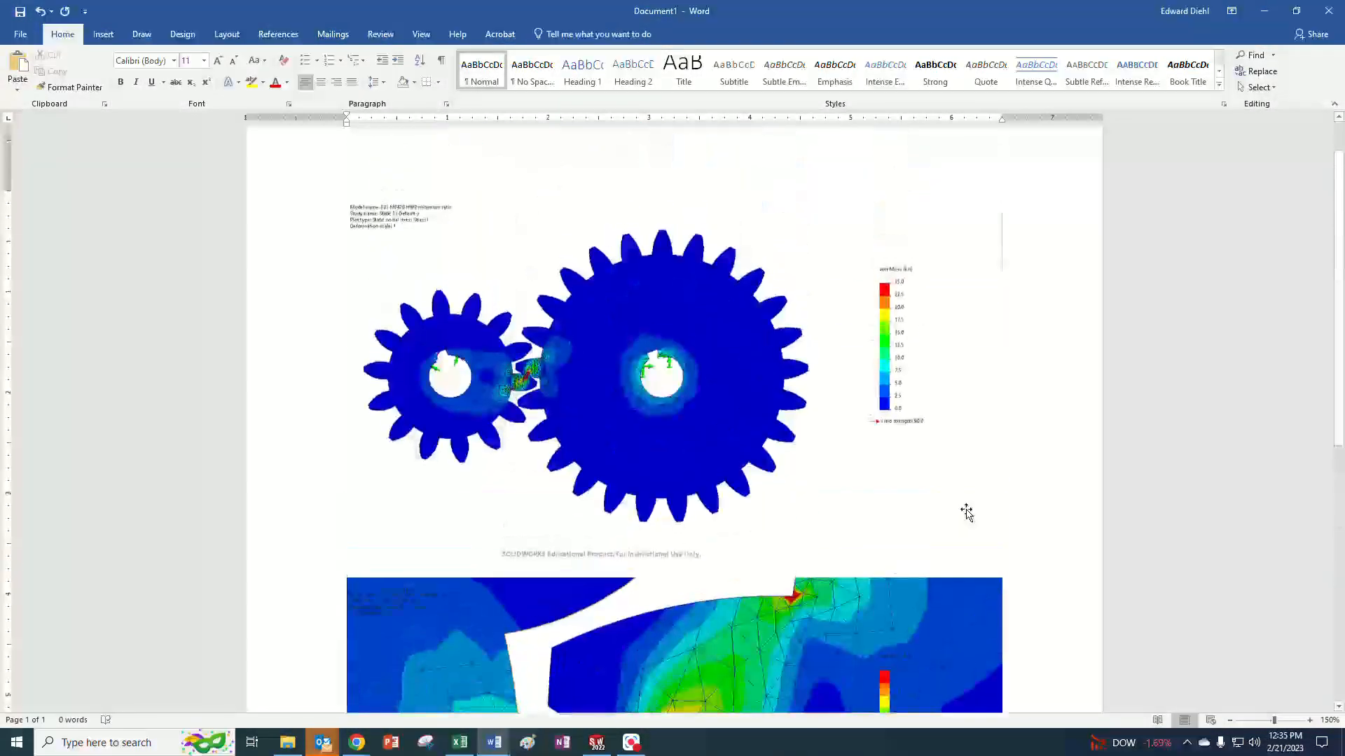
scroll(966, 512, "down", 2)
scroll(966, 512, "up", 1)
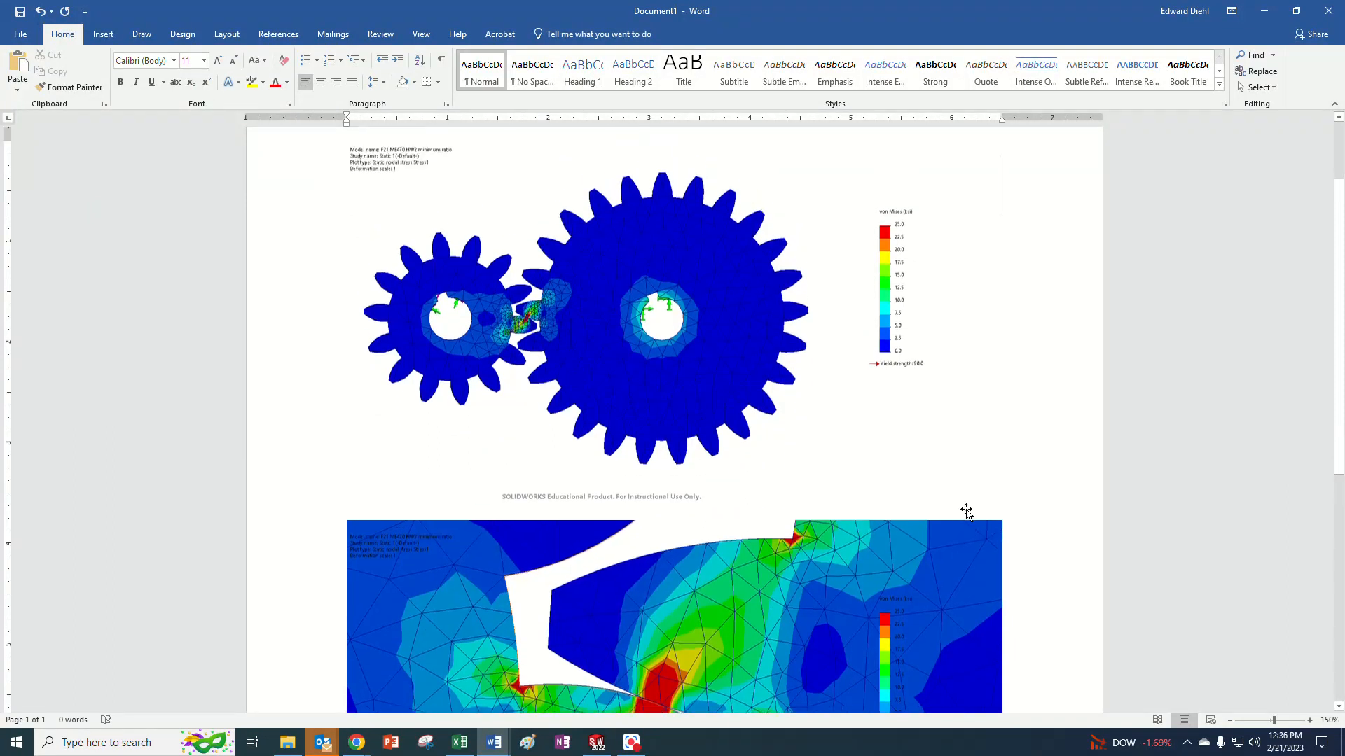
scroll(683, 526, "down", 4)
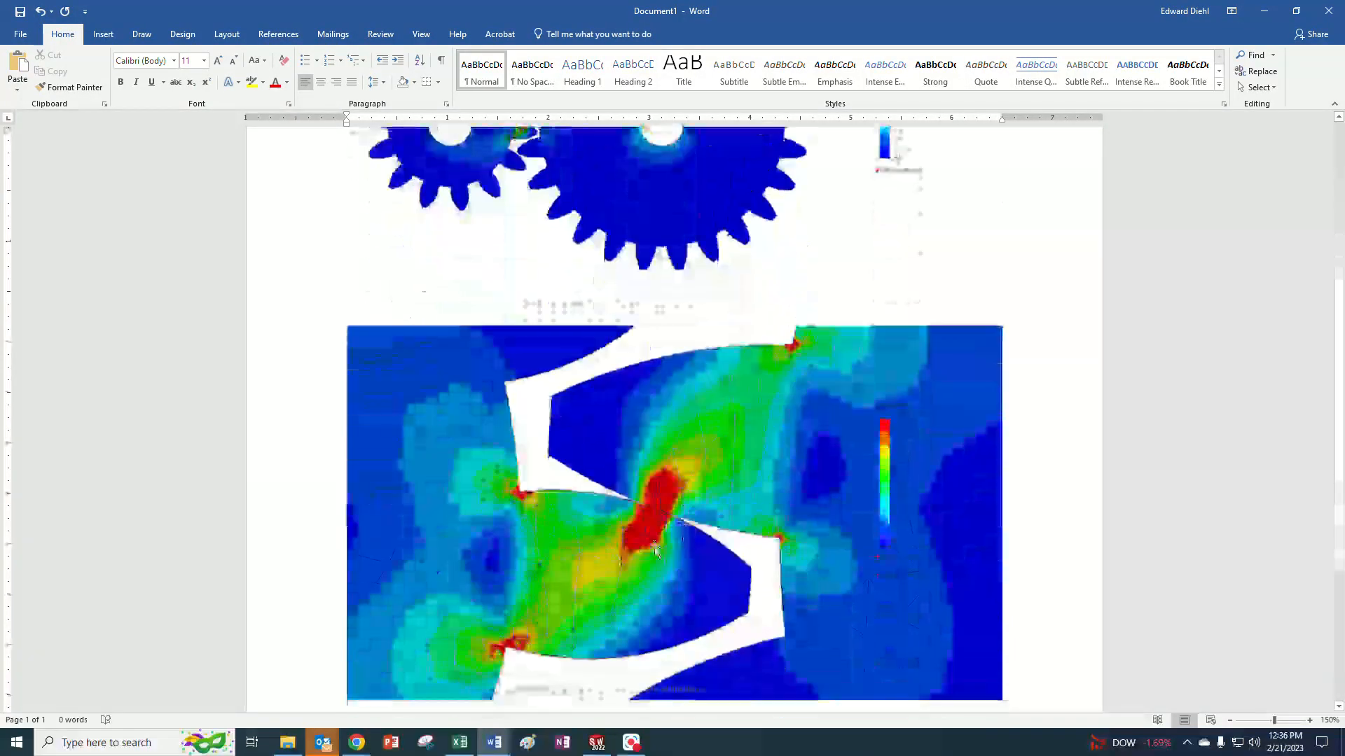